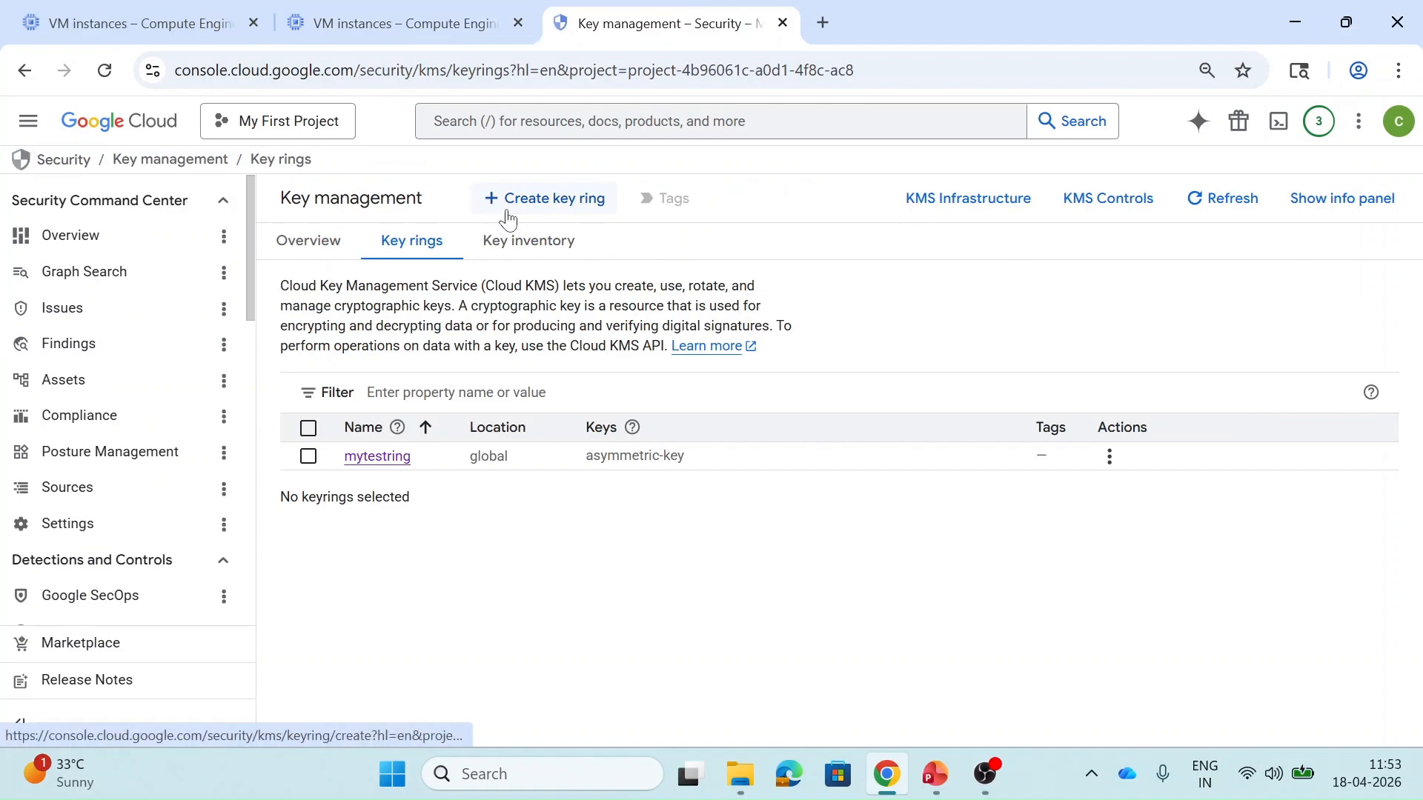
Step: Start a new key ring in Key management and name it my-csek-key
{"action": "left_click", "coordinate": [507, 217]}
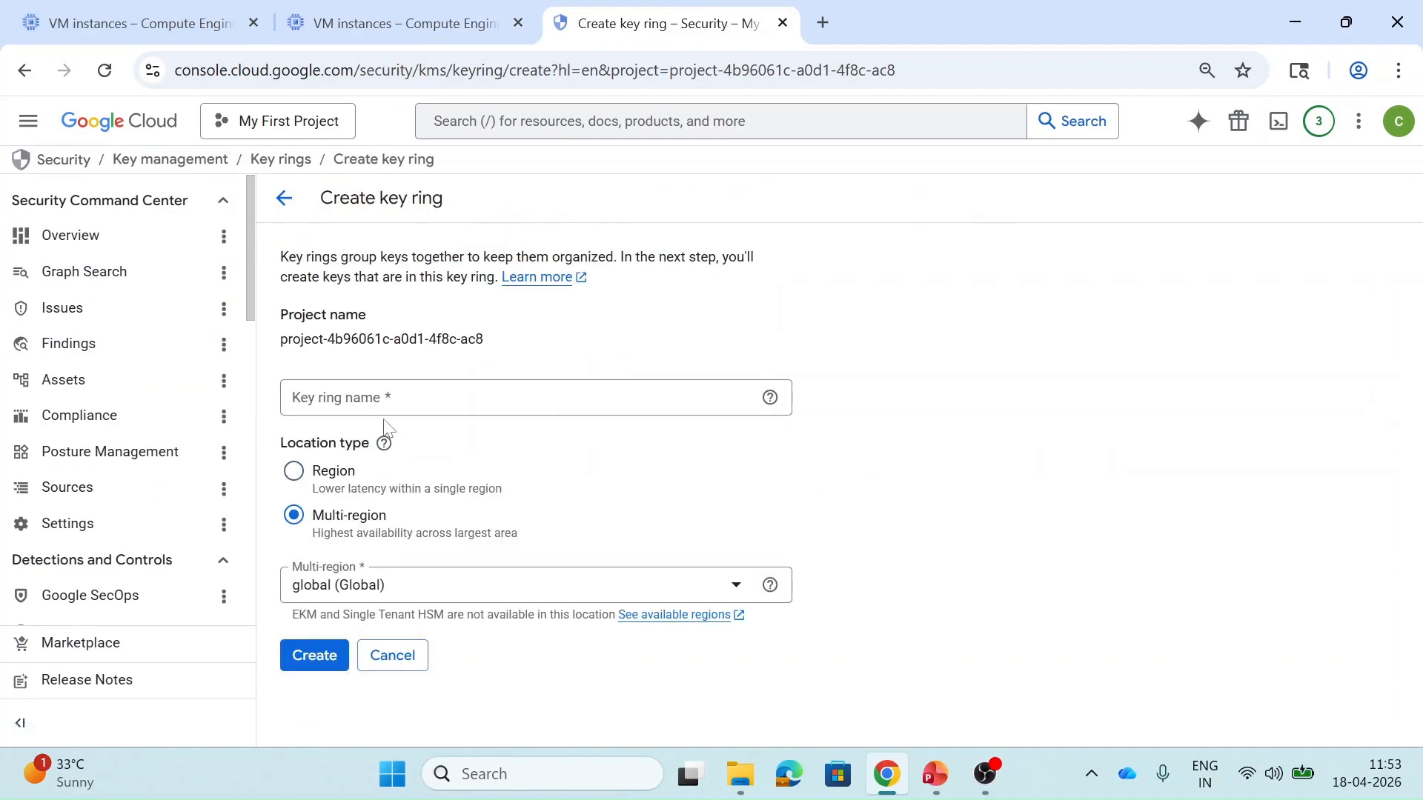
{"action": "left_click", "coordinate": [386, 401]}
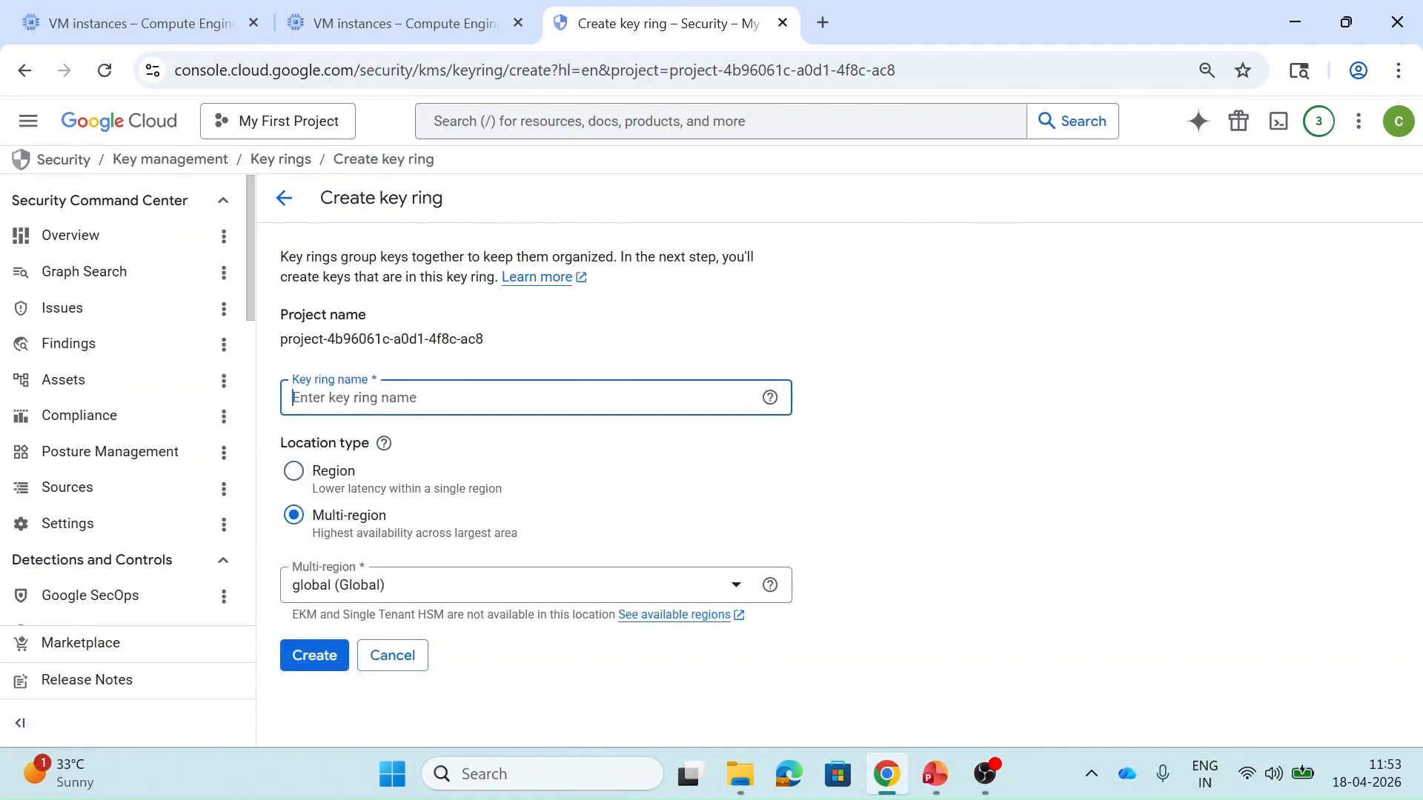
{"action": "type", "text": "my-csek-key"}
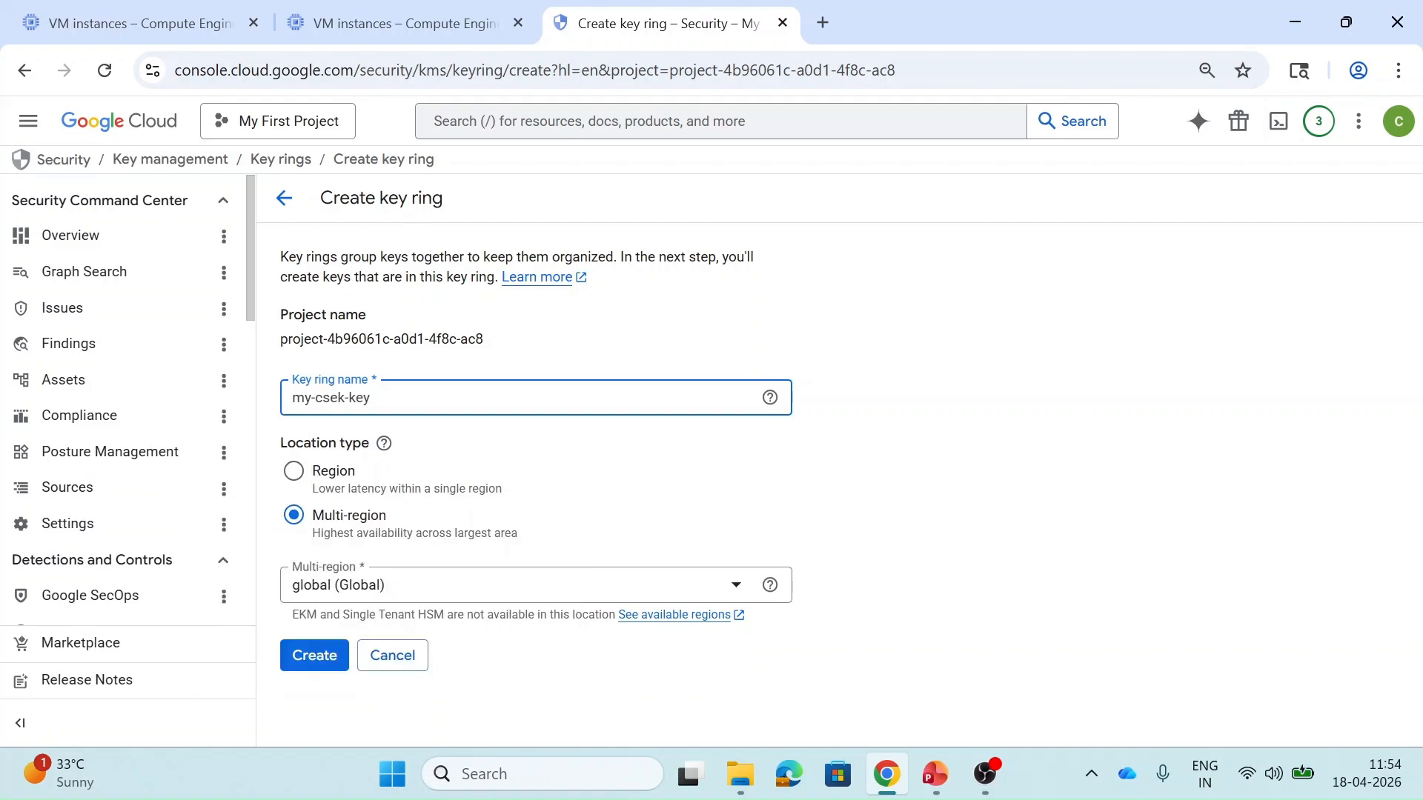
Step: Set the key ring's location type to Multi-region with global (Global) and create the key ring
{"action": "left_click", "coordinate": [294, 472]}
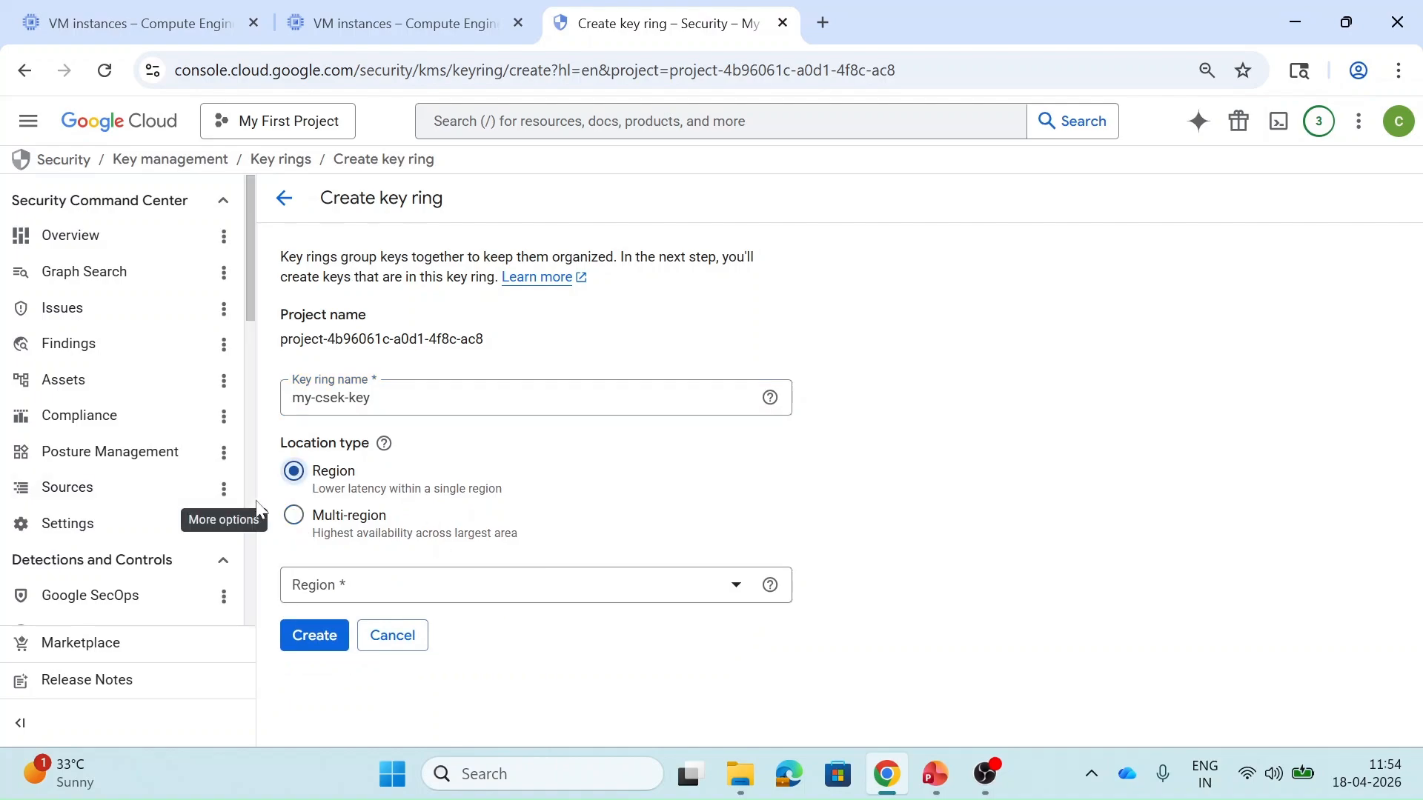
{"action": "left_click", "coordinate": [312, 519]}
{"action": "left_click", "coordinate": [652, 593]}
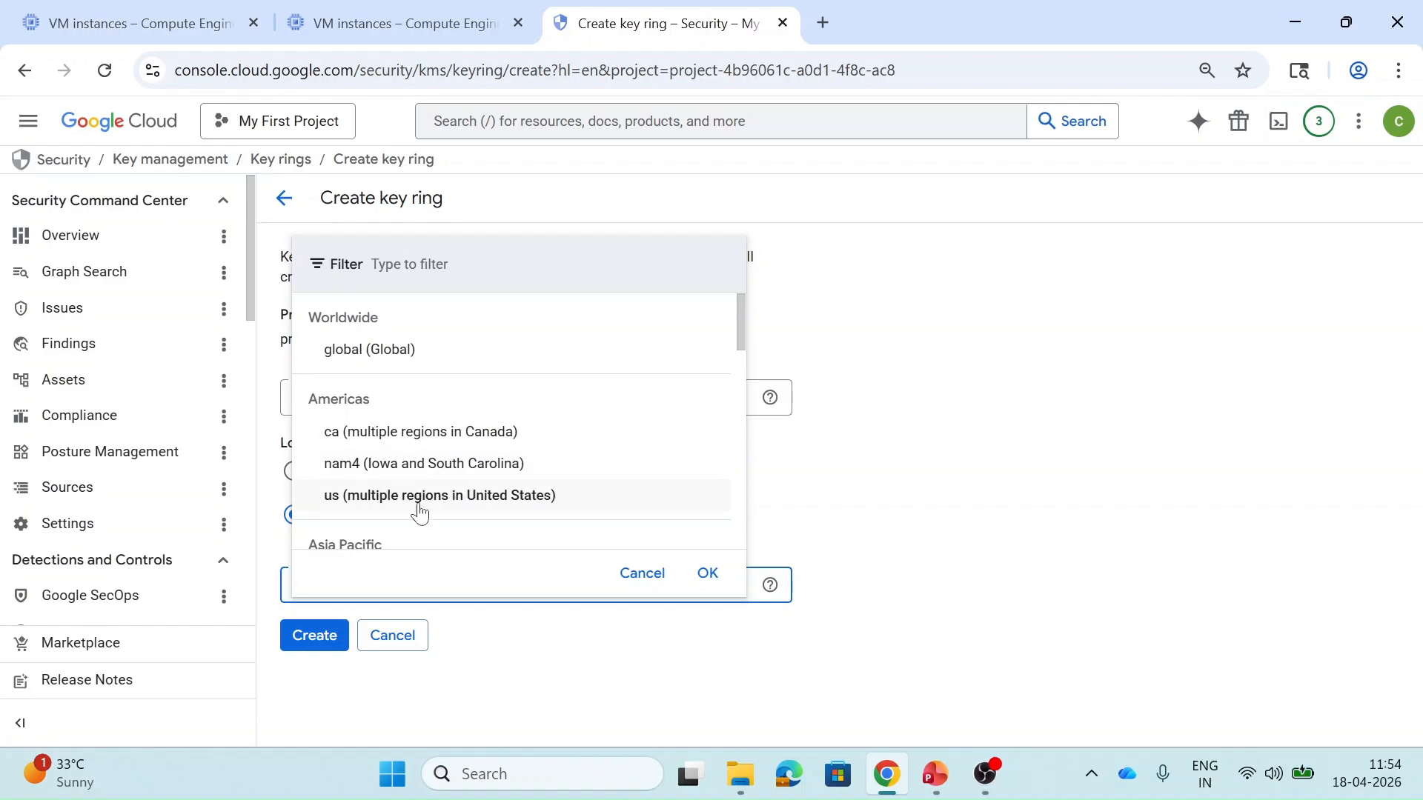
{"action": "scroll", "coordinate": [469, 519], "scroll_direction": "down", "scroll_amount": 4}
{"action": "left_click", "coordinate": [769, 532]}
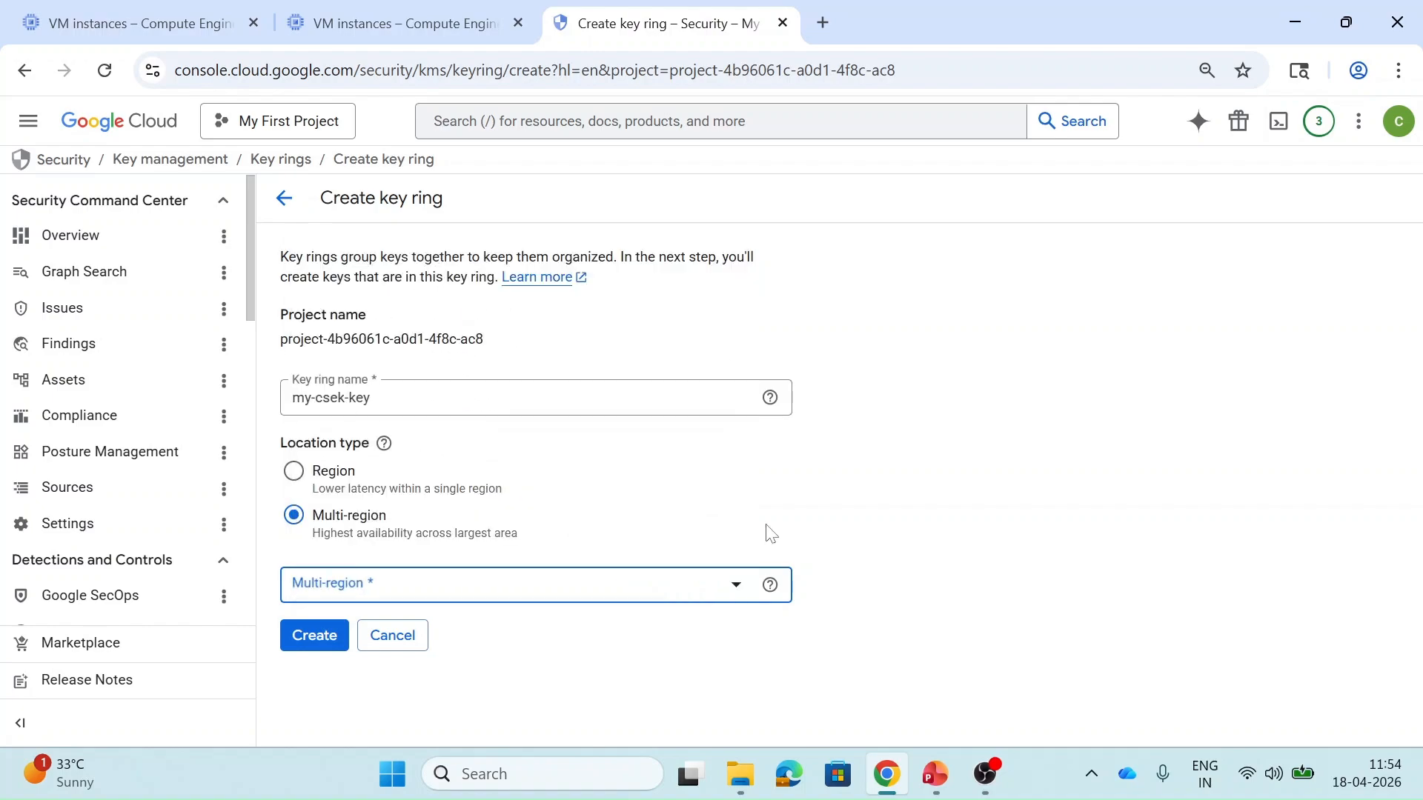
{"action": "left_click", "coordinate": [523, 602]}
{"action": "left_click", "coordinate": [375, 351]}
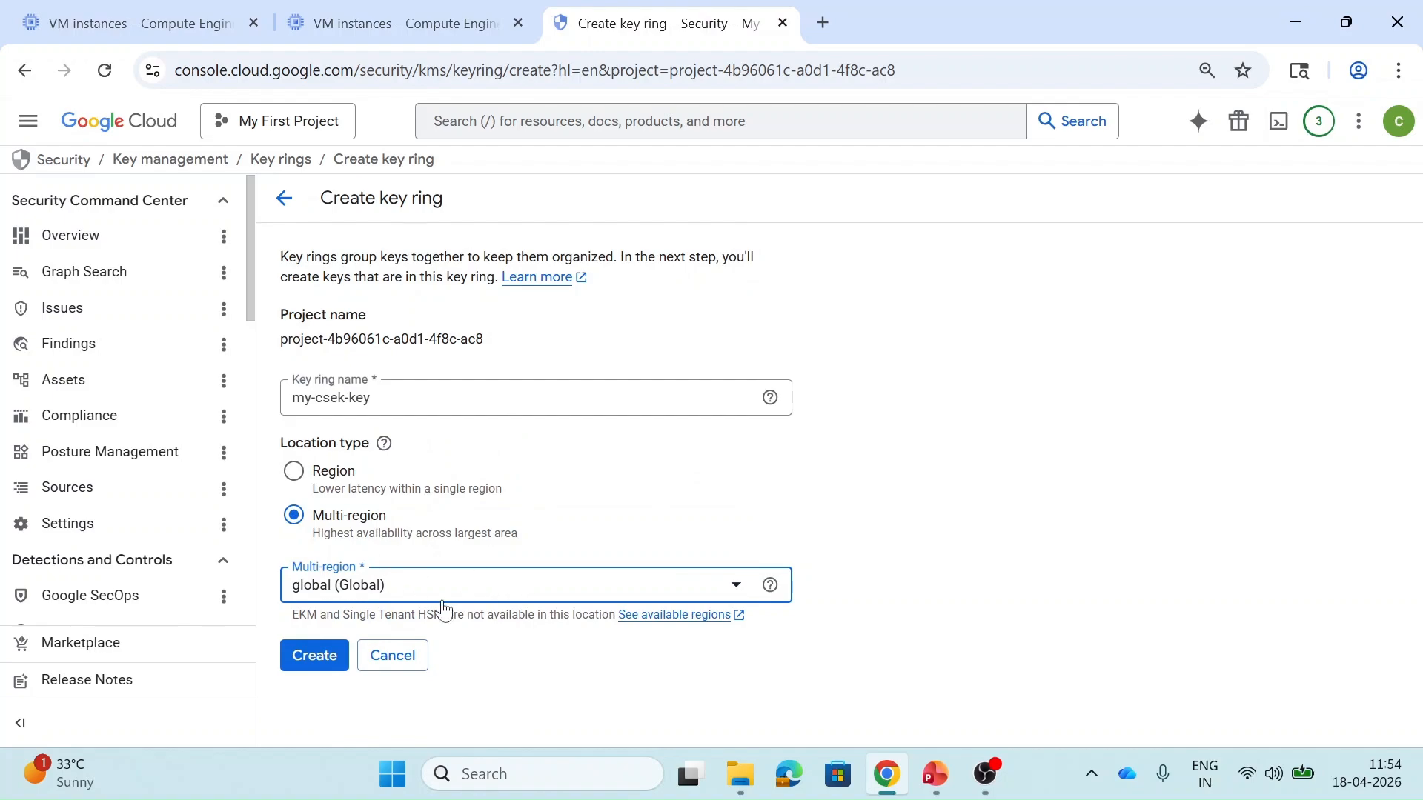
{"action": "left_click", "coordinate": [330, 667]}
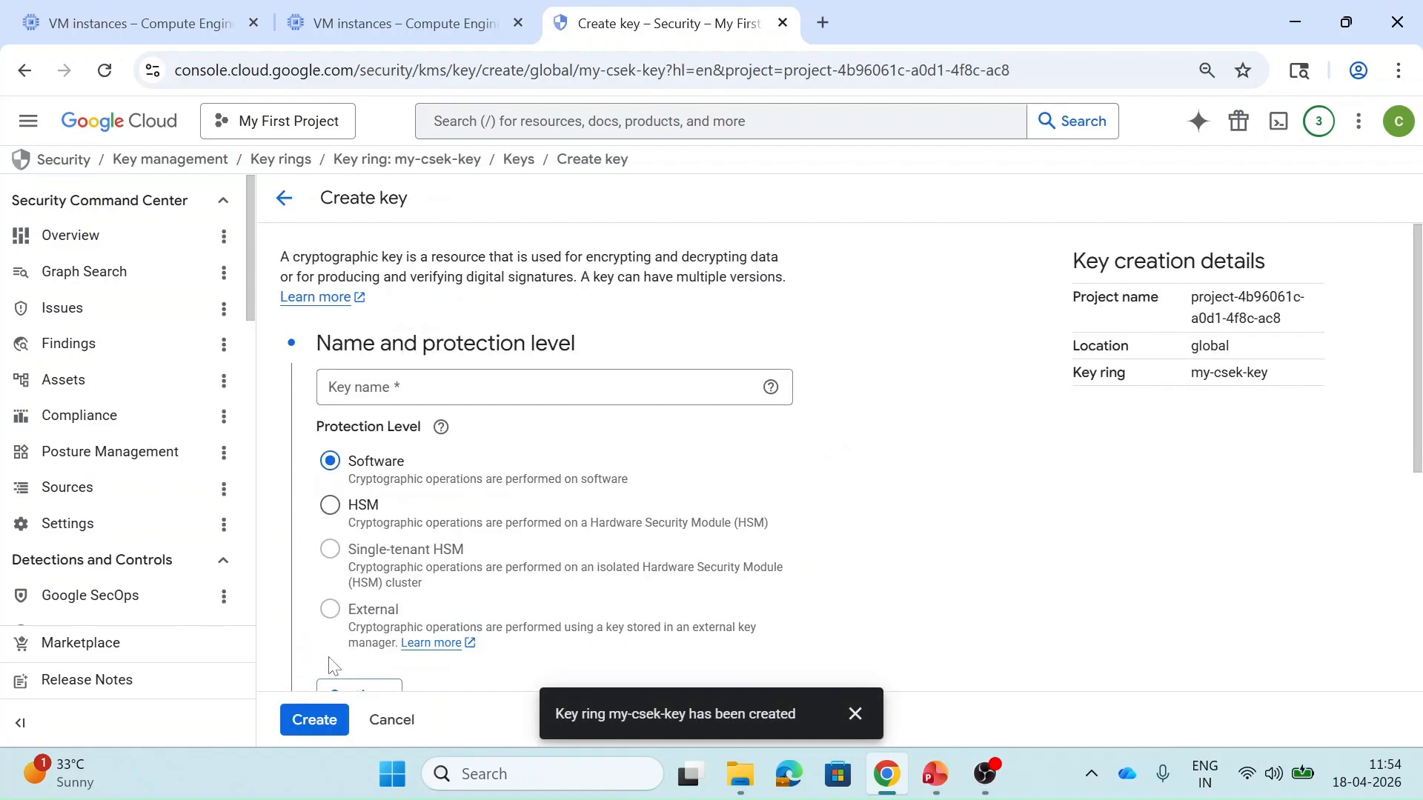
Step: Name the new key my-encryption-key and dismiss the key ring notification
{"action": "left_click", "coordinate": [475, 387]}
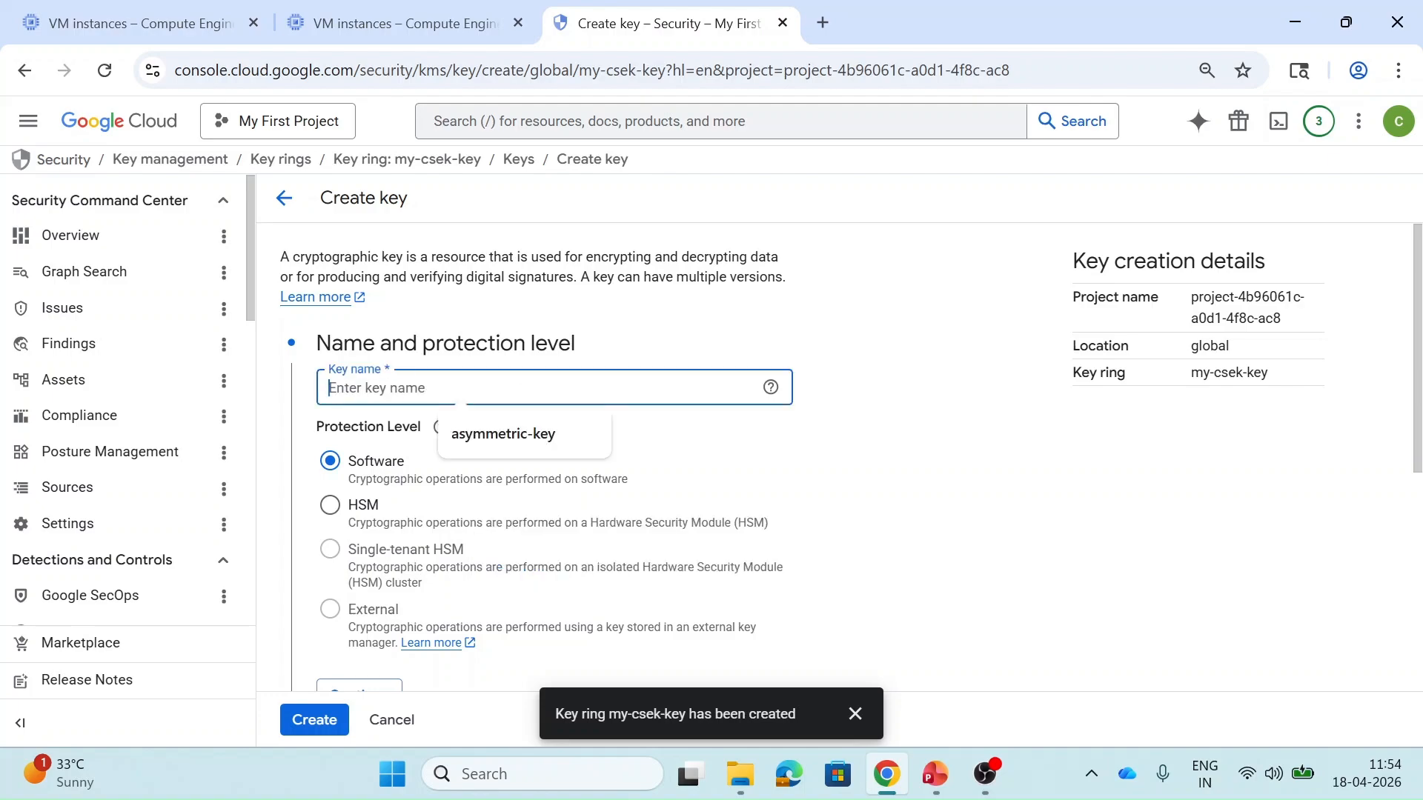
{"action": "type", "text": "my-"}
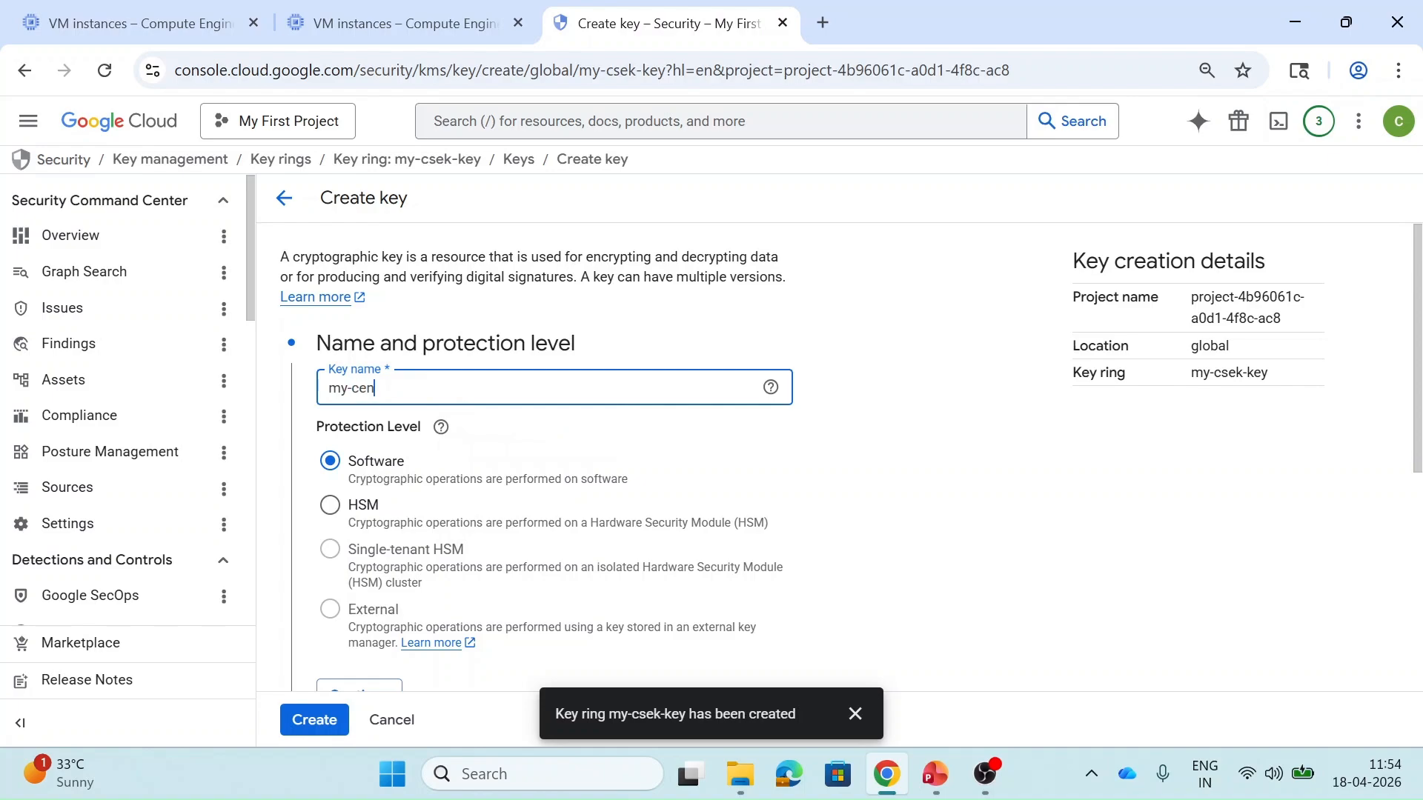
{"action": "type", "text": "encryption-key"}
{"action": "left_click", "coordinate": [558, 438]}
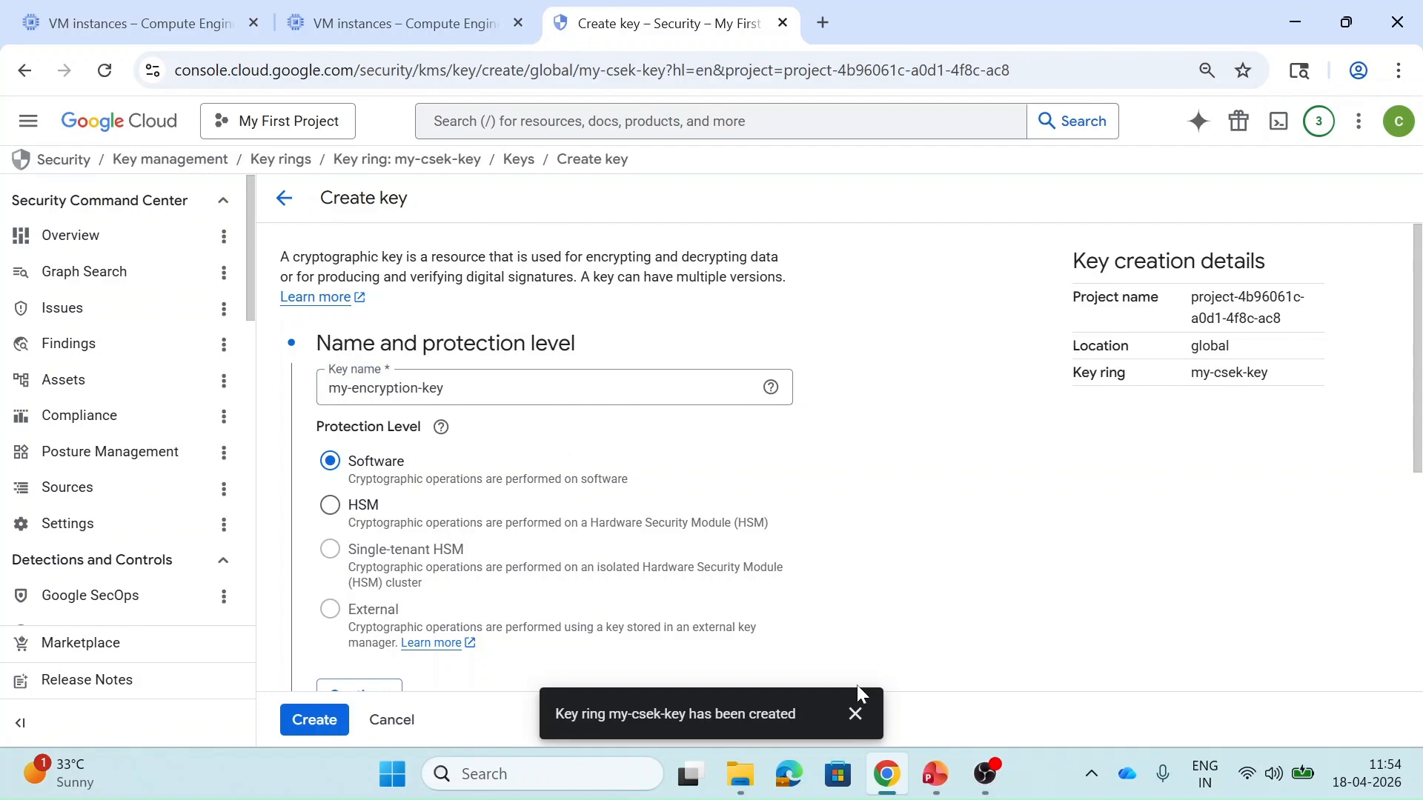
{"action": "left_click", "coordinate": [855, 711]}
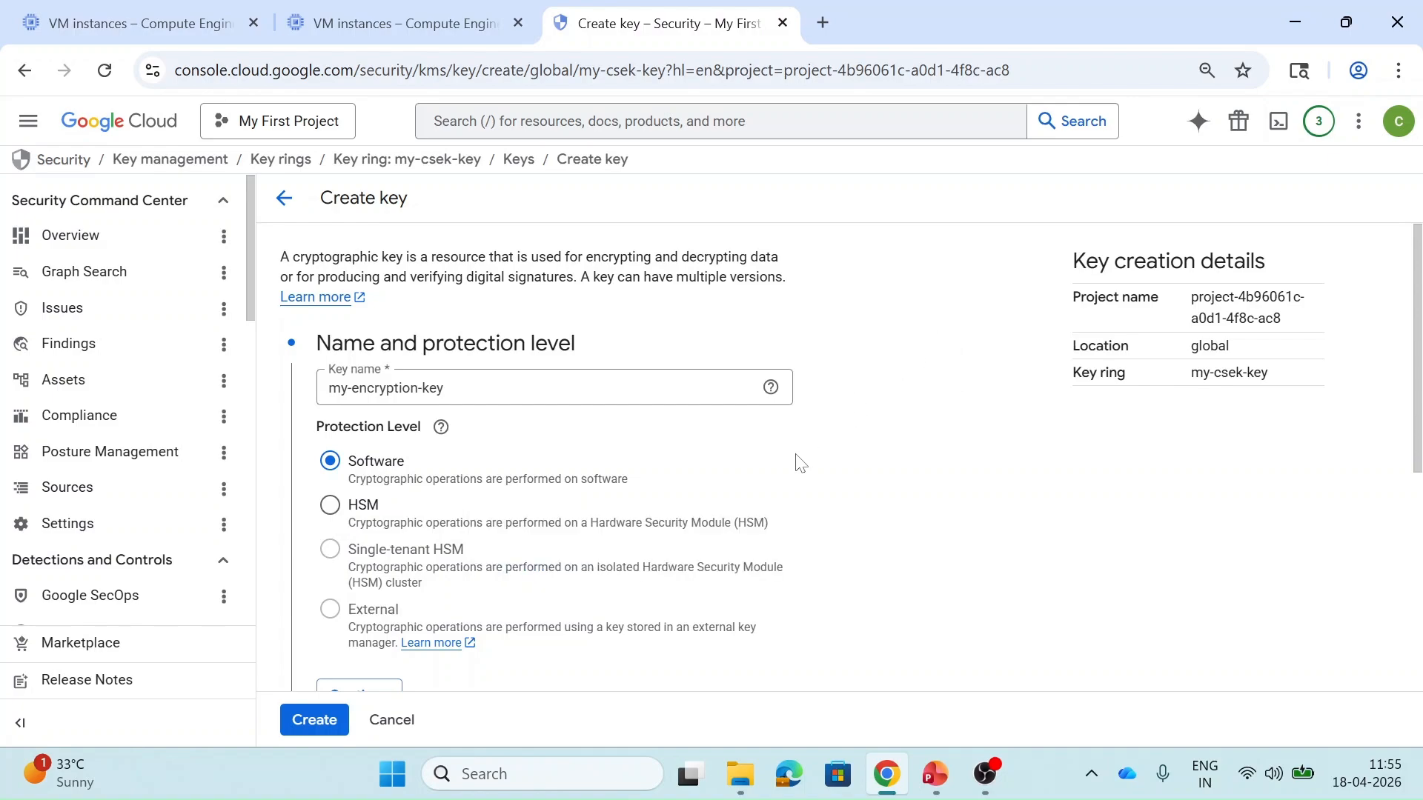
Step: Choose the Software protection level for the key and accept Generated key as its key material
{"action": "left_click", "coordinate": [332, 506]}
{"action": "left_click", "coordinate": [329, 464]}
{"action": "scroll", "coordinate": [331, 475], "scroll_direction": "down", "scroll_amount": 2}
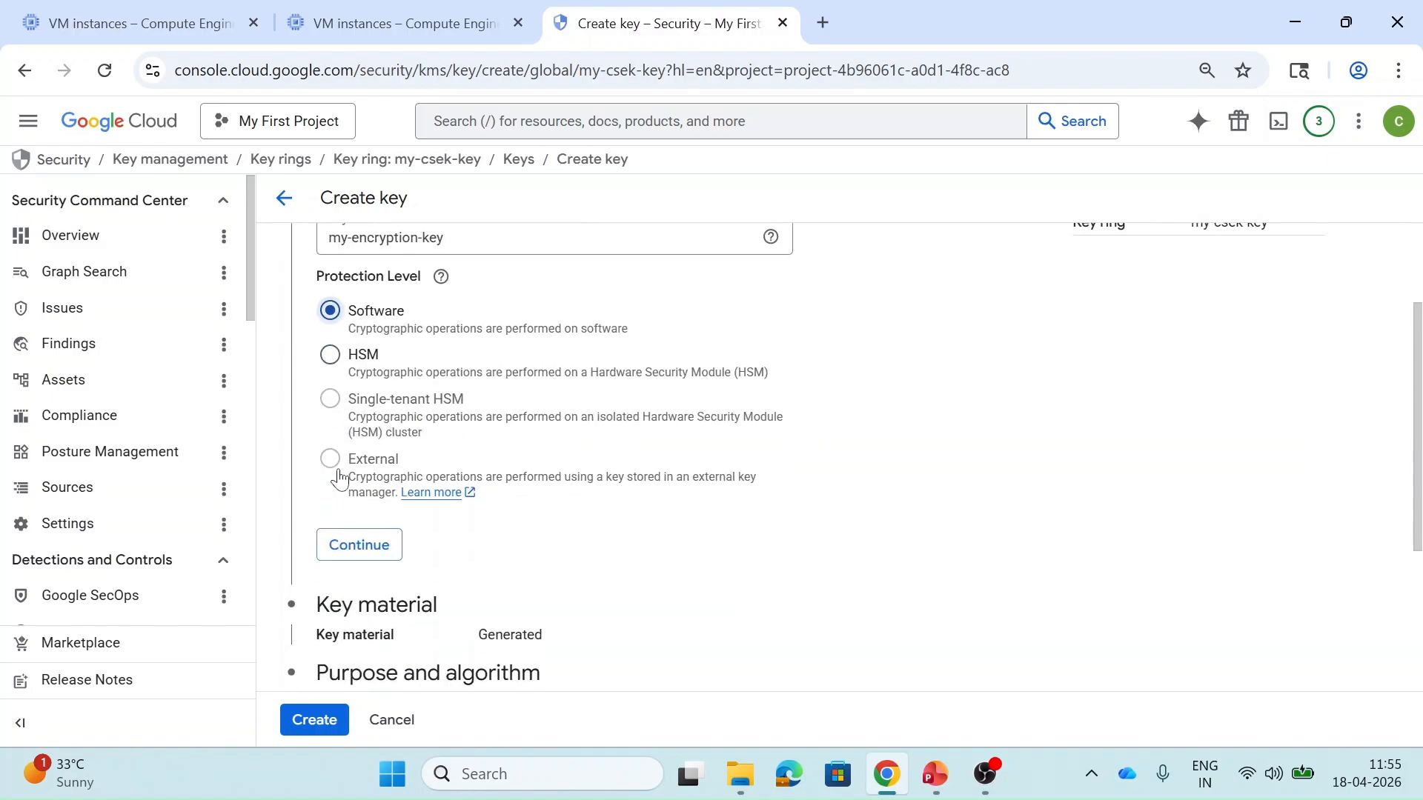
{"action": "left_click", "coordinate": [360, 541]}
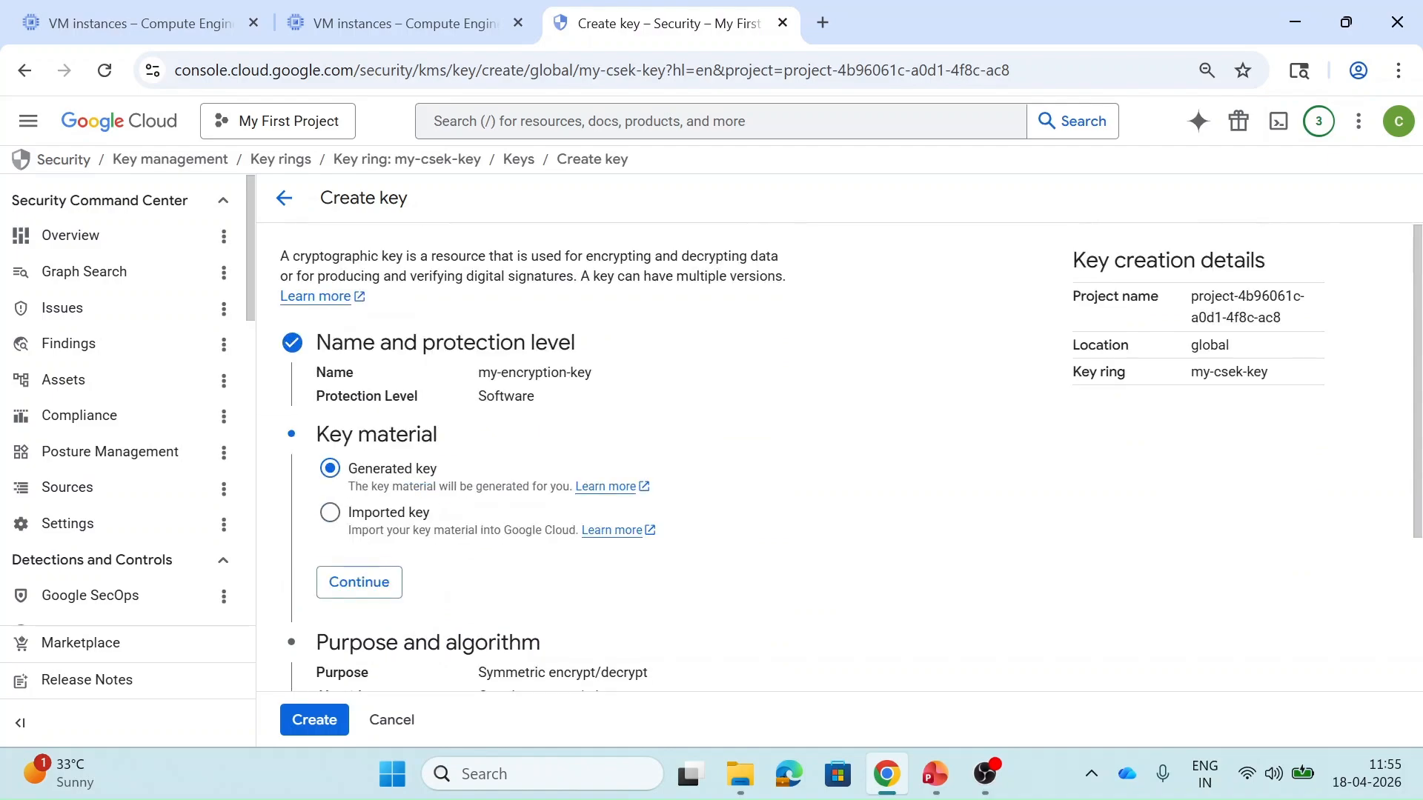
{"action": "left_click", "coordinate": [361, 583]}
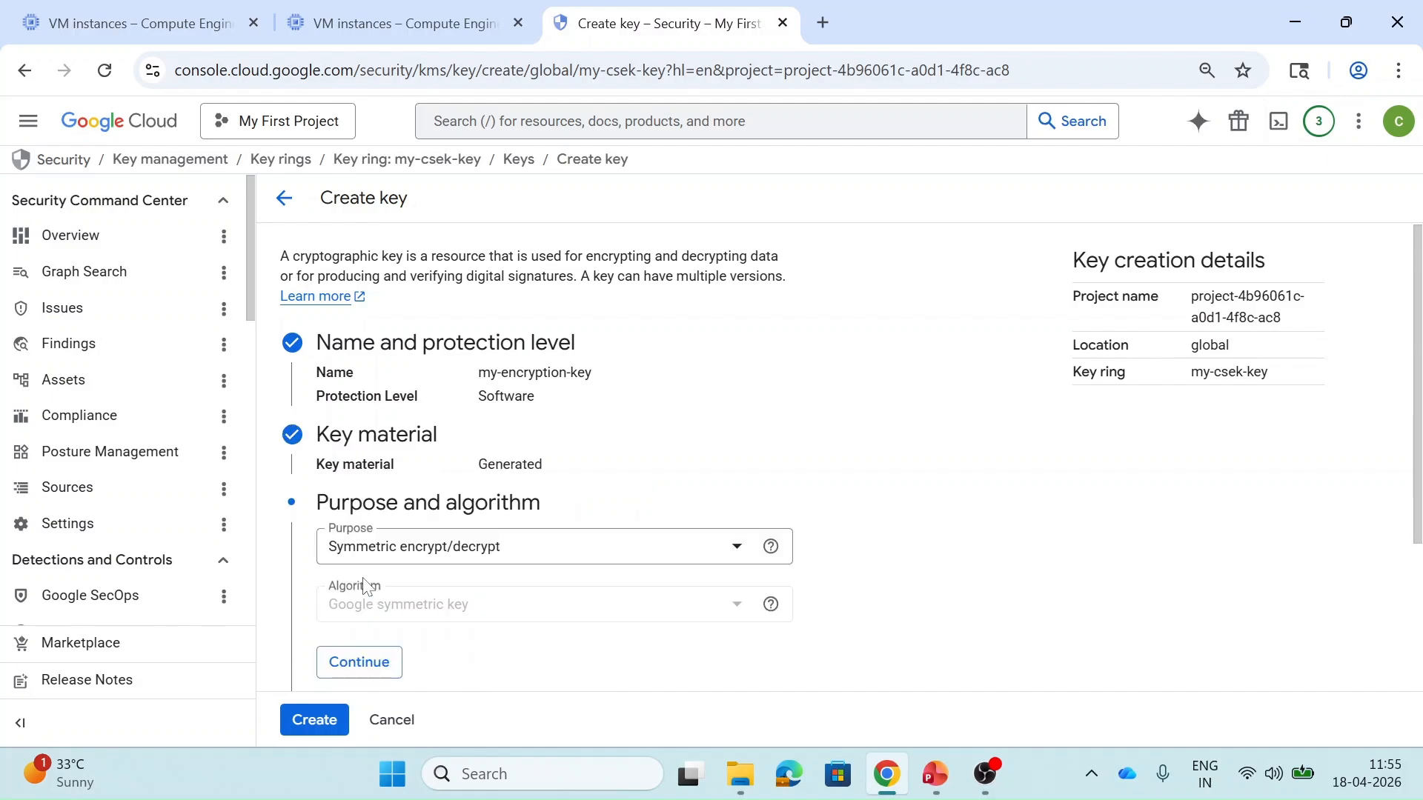
Step: Set the key's purpose to Symmetric encrypt/decrypt and proceed to the version settings
{"action": "scroll", "coordinate": [508, 549], "scroll_direction": "down", "scroll_amount": 2}
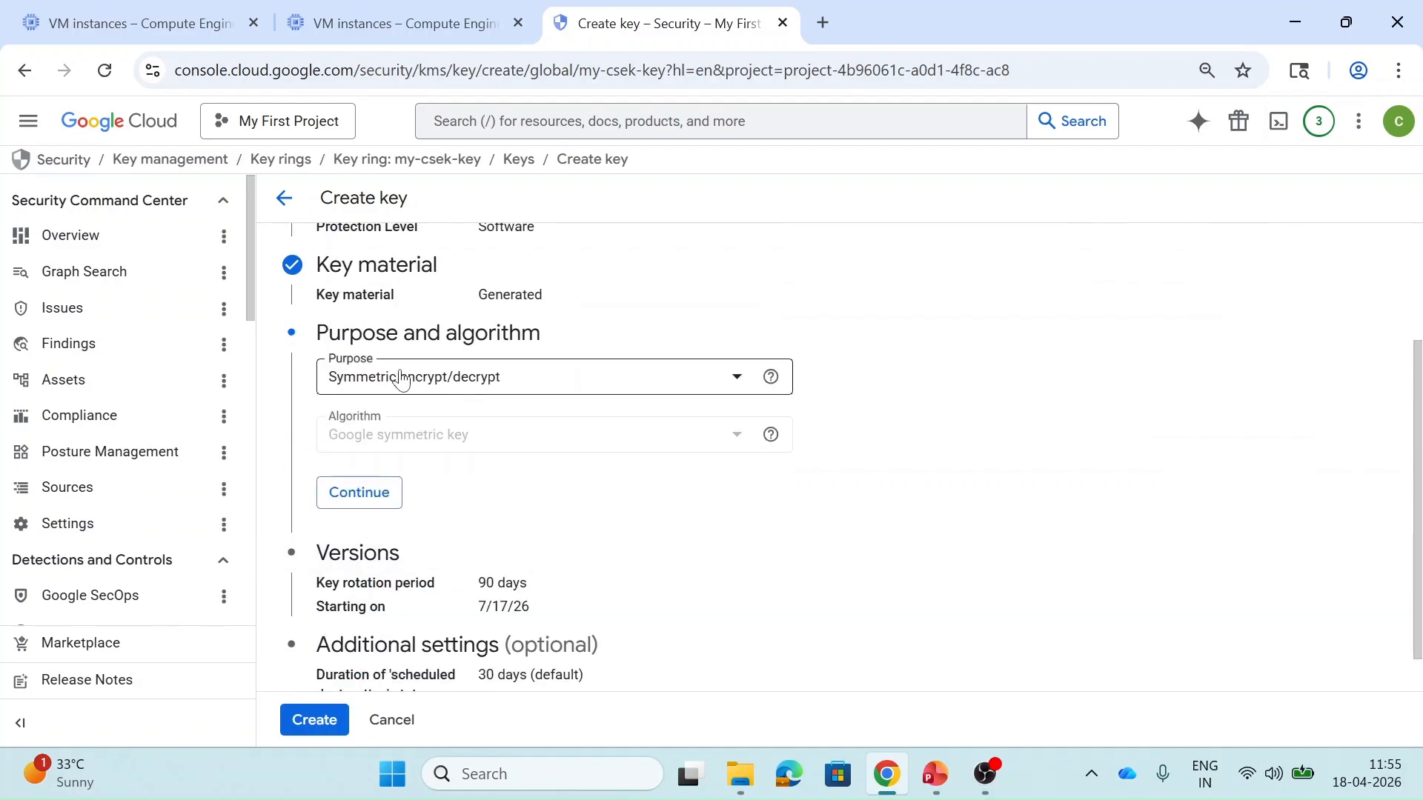
{"action": "left_click", "coordinate": [636, 393]}
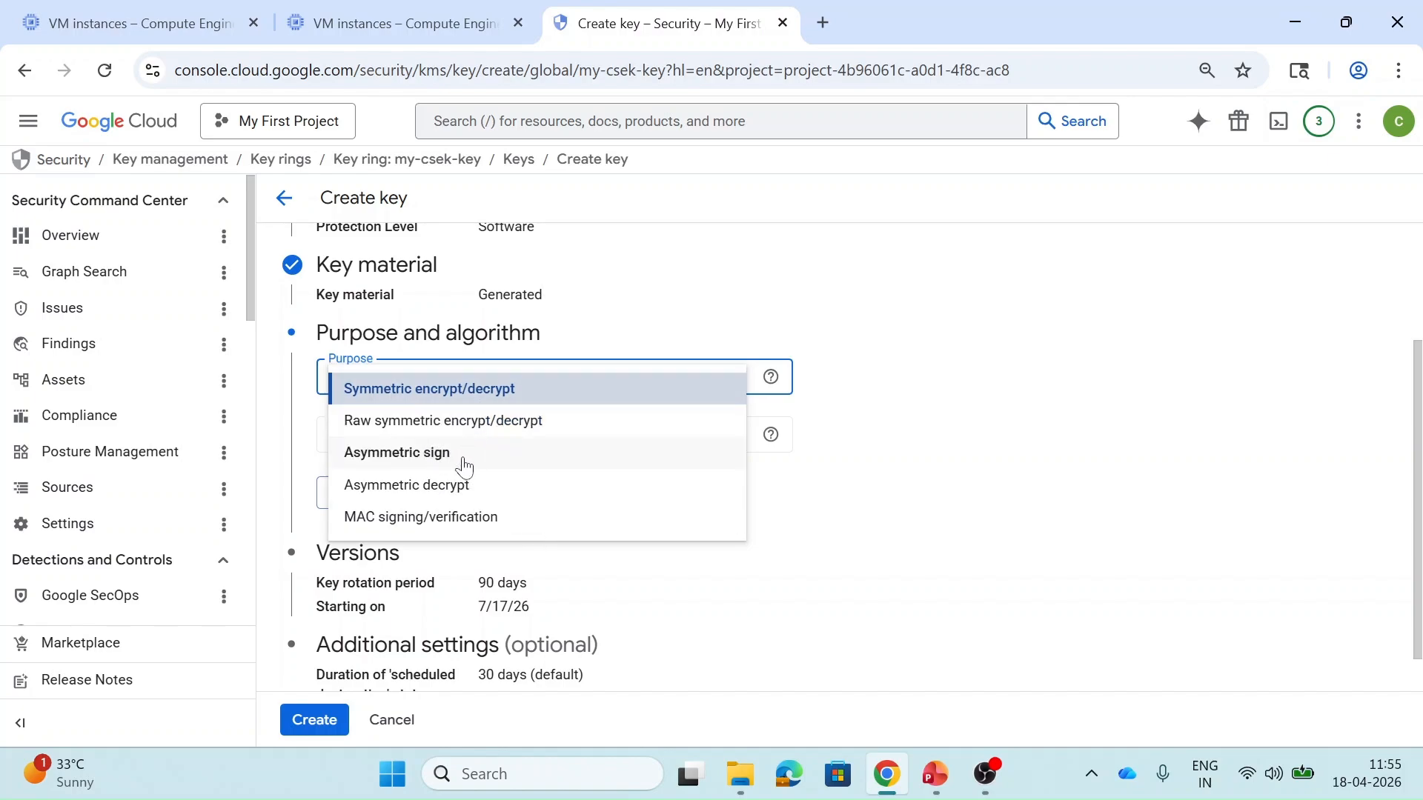
{"action": "left_click", "coordinate": [546, 391]}
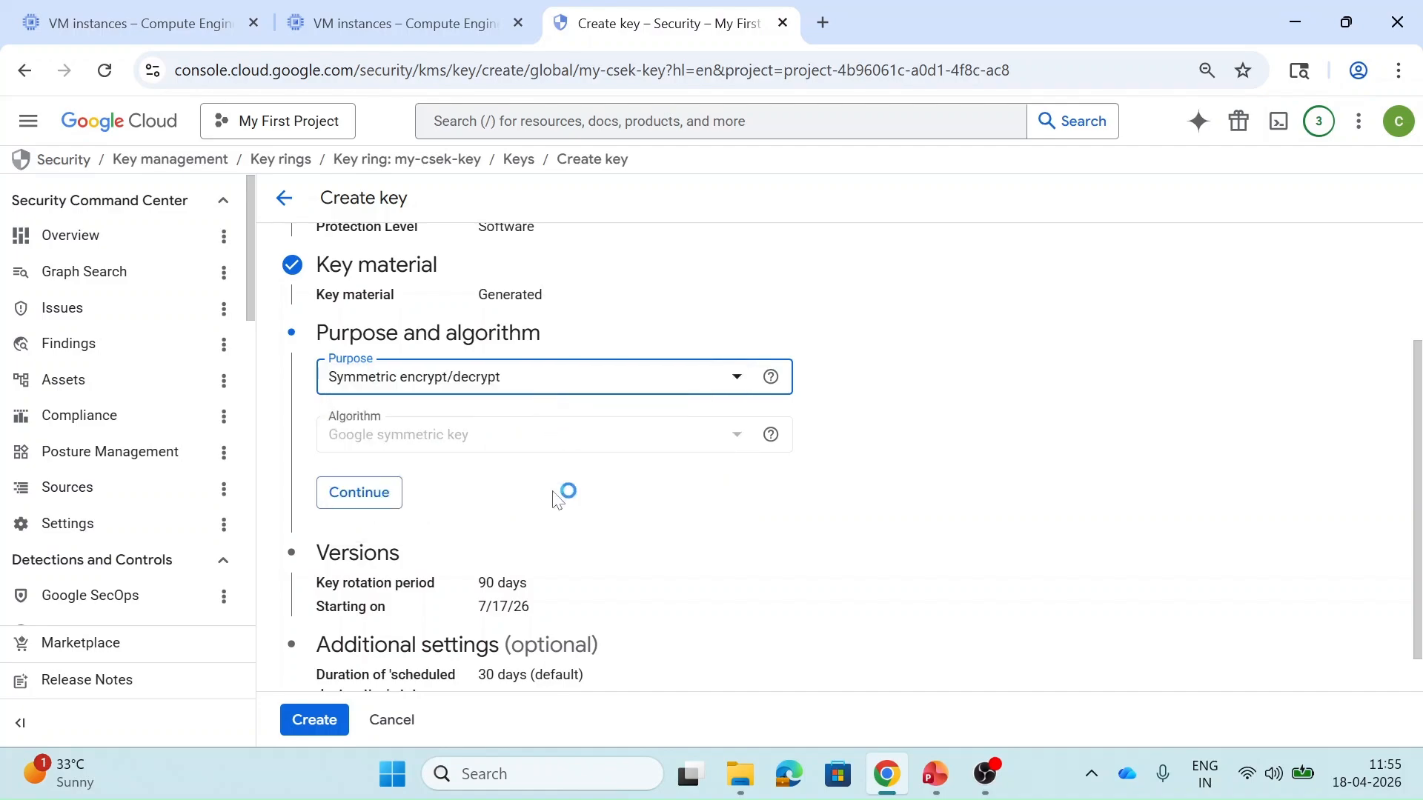
{"action": "left_click", "coordinate": [359, 495]}
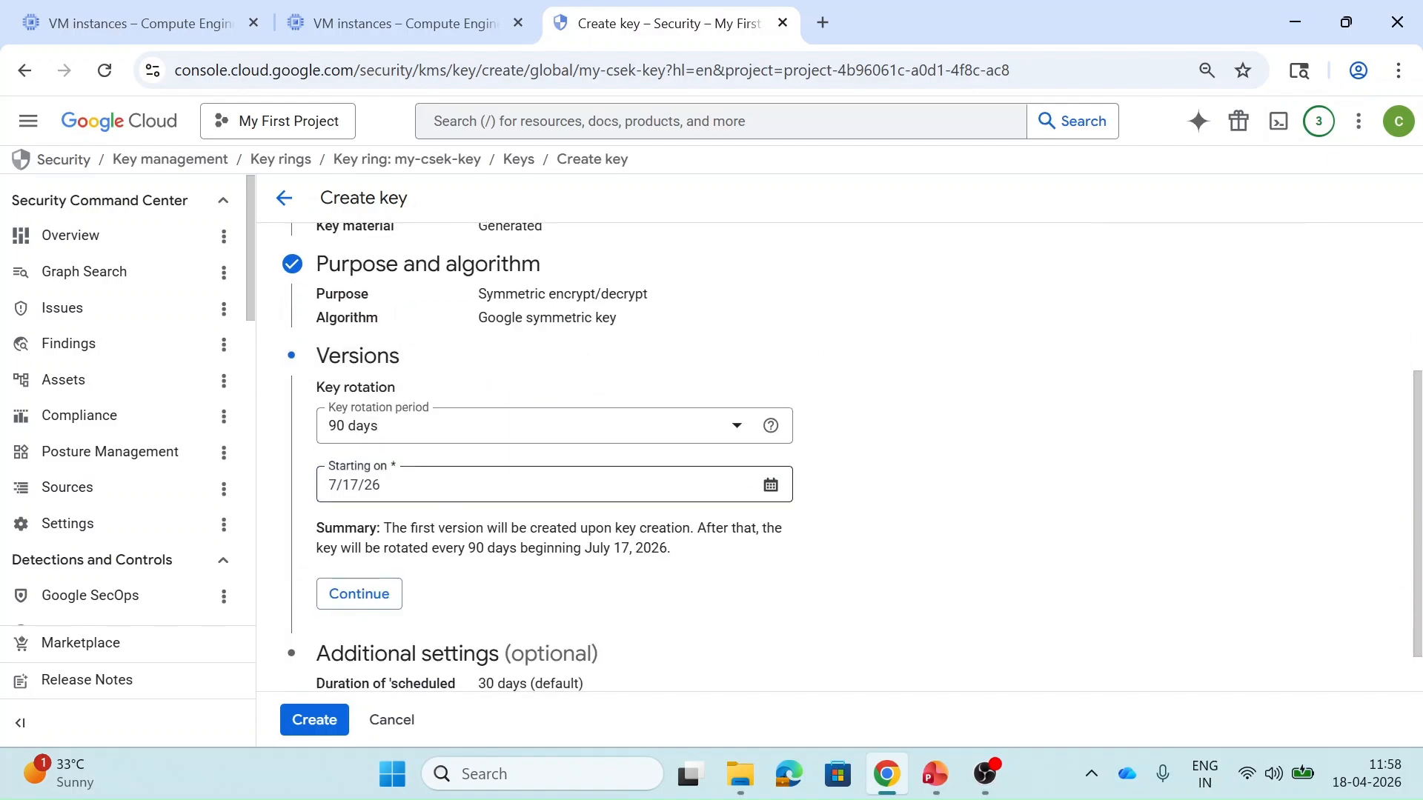
Step: Accept the 90-day key rotation starting on 7/17/26, create the key and dismiss the notification
{"action": "scroll", "coordinate": [518, 460], "scroll_direction": "down", "scroll_amount": 1}
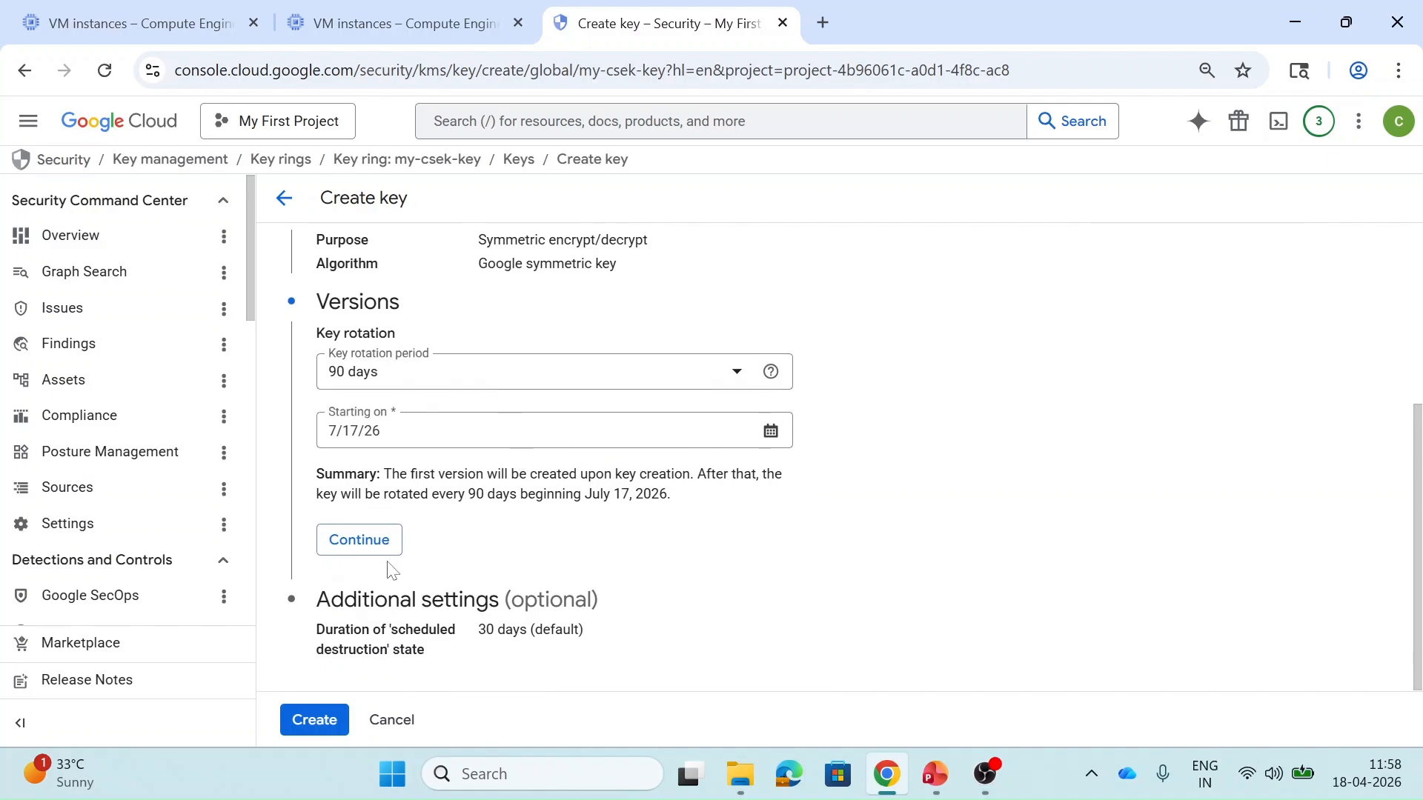
{"action": "left_click", "coordinate": [371, 536]}
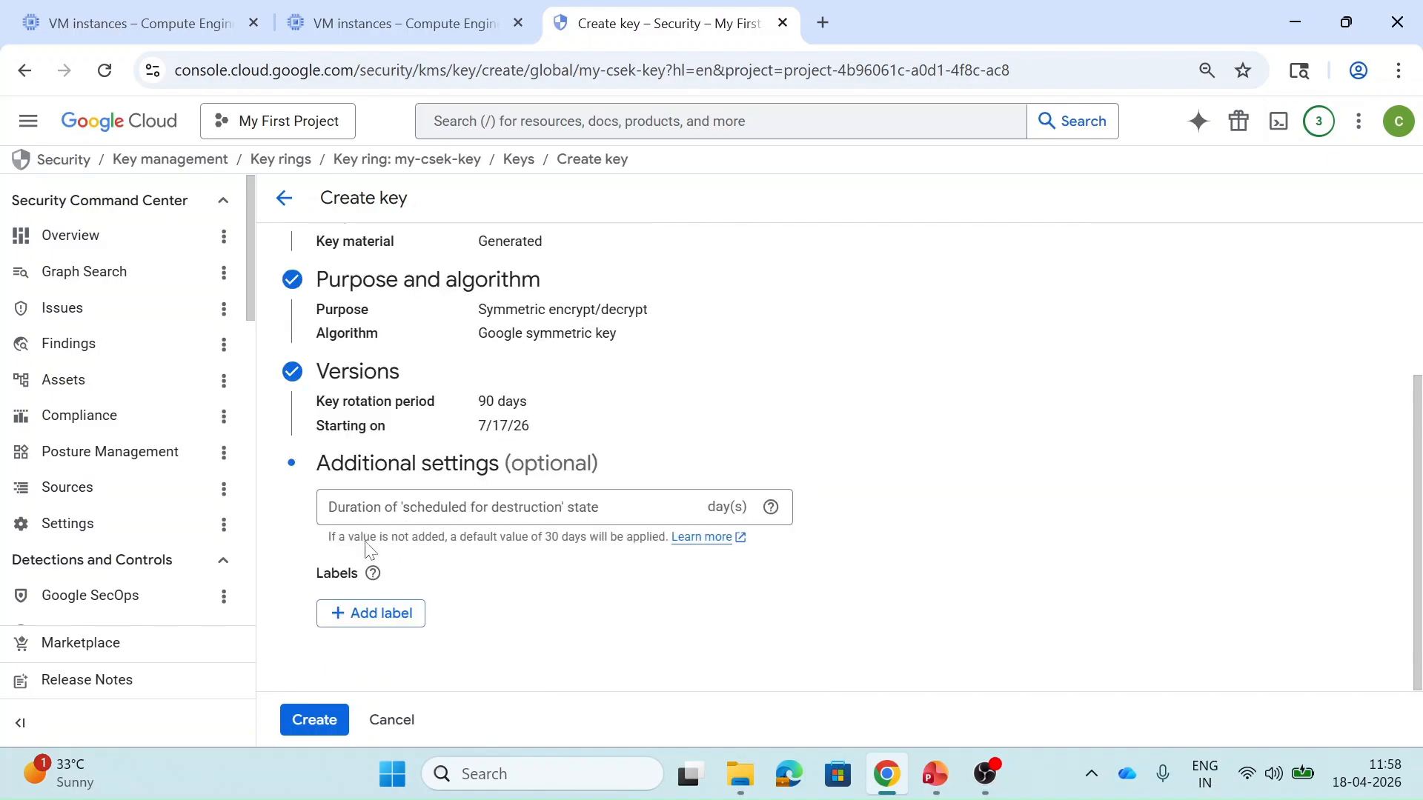
{"action": "left_click", "coordinate": [310, 721]}
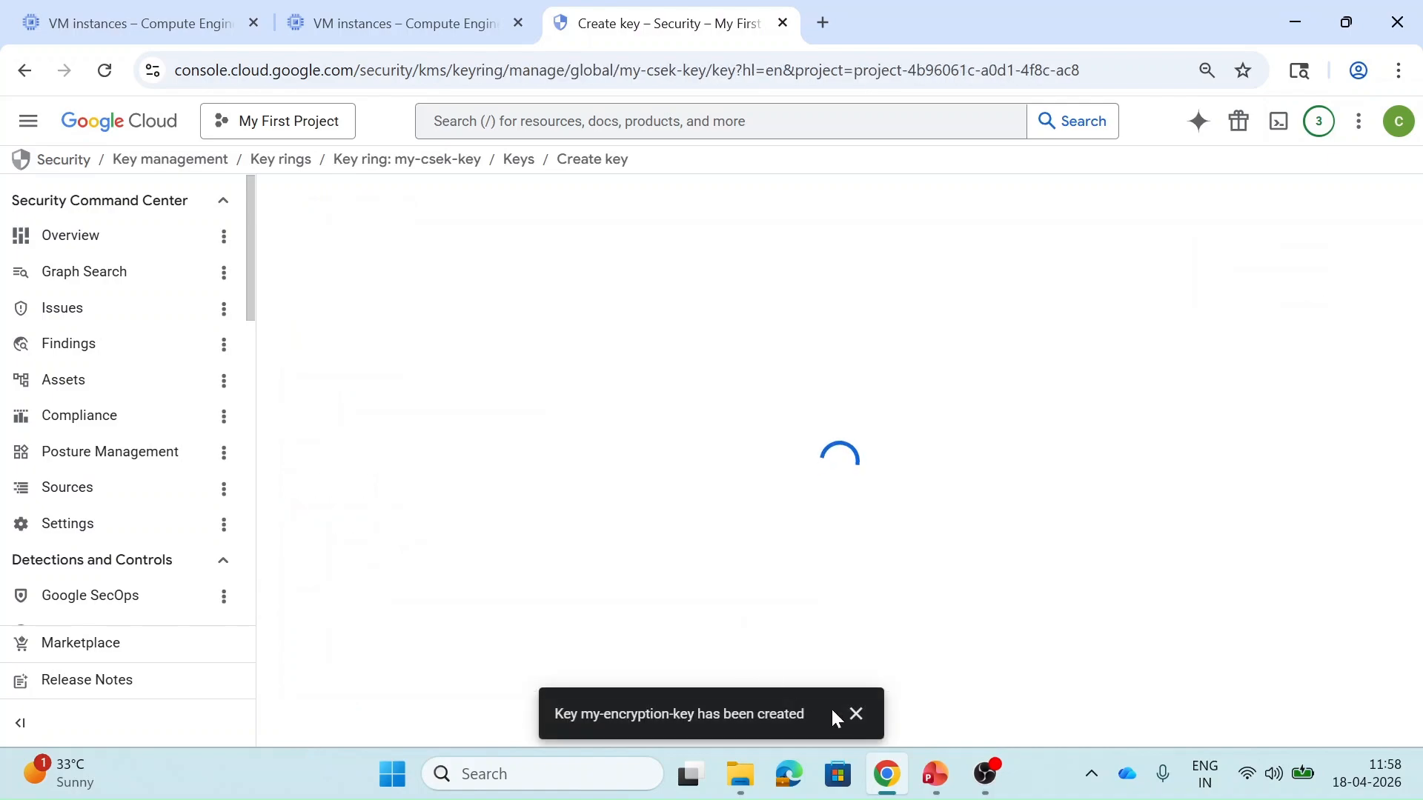
{"action": "left_click", "coordinate": [855, 714]}
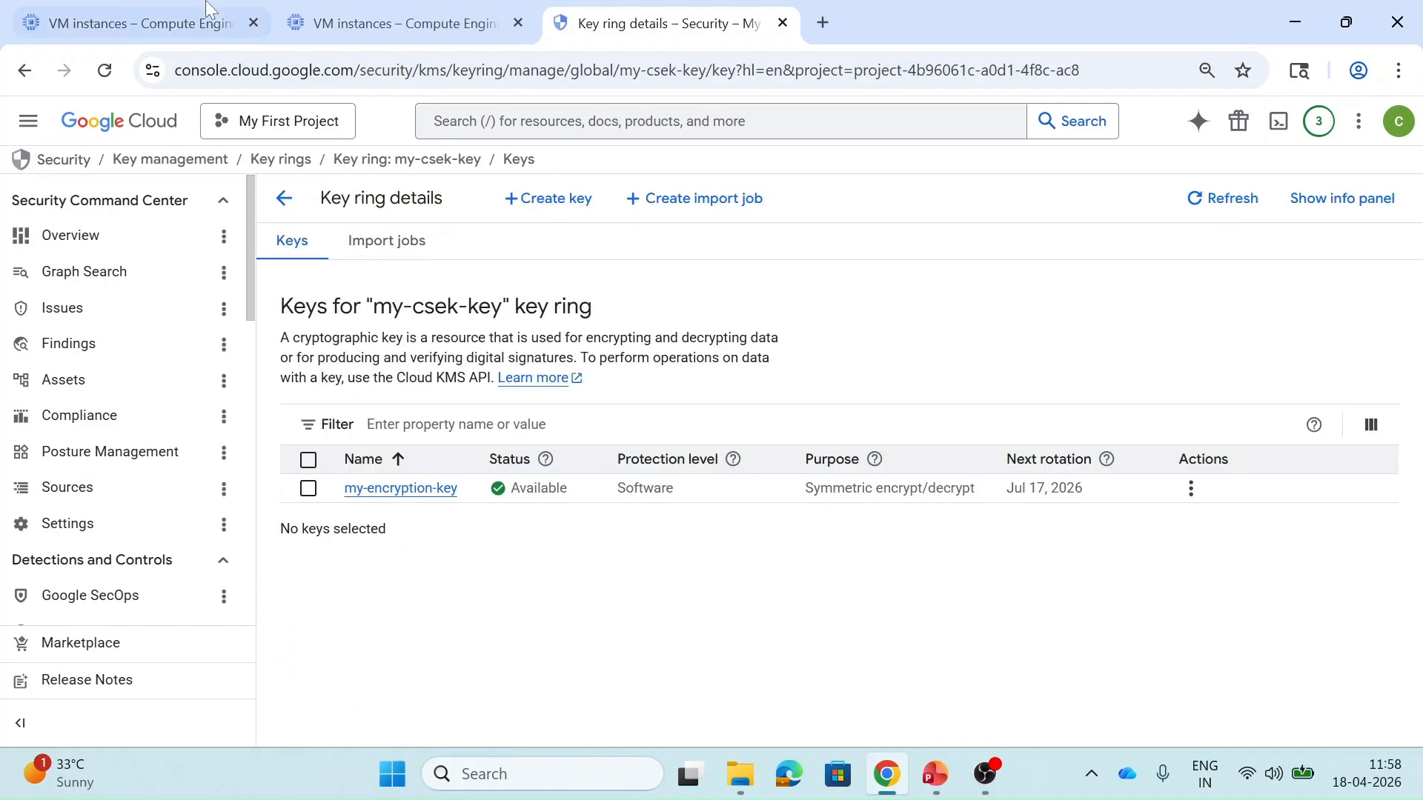
Step: Switch to Compute Engine, go to its Disks page, reload it and start creating a disk
{"action": "left_click", "coordinate": [162, 7]}
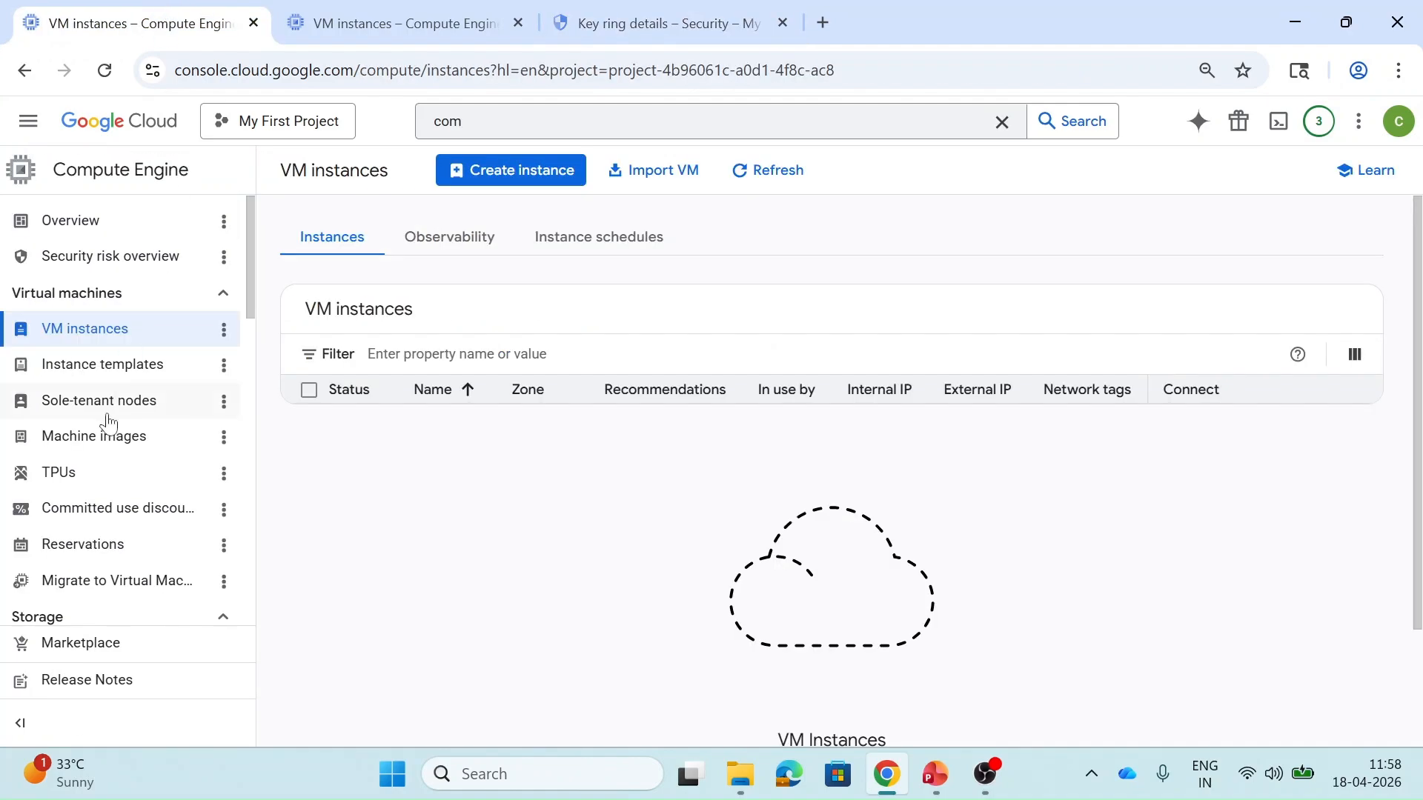
{"action": "scroll", "coordinate": [108, 416], "scroll_direction": "down", "scroll_amount": 4}
{"action": "left_click", "coordinate": [63, 354]}
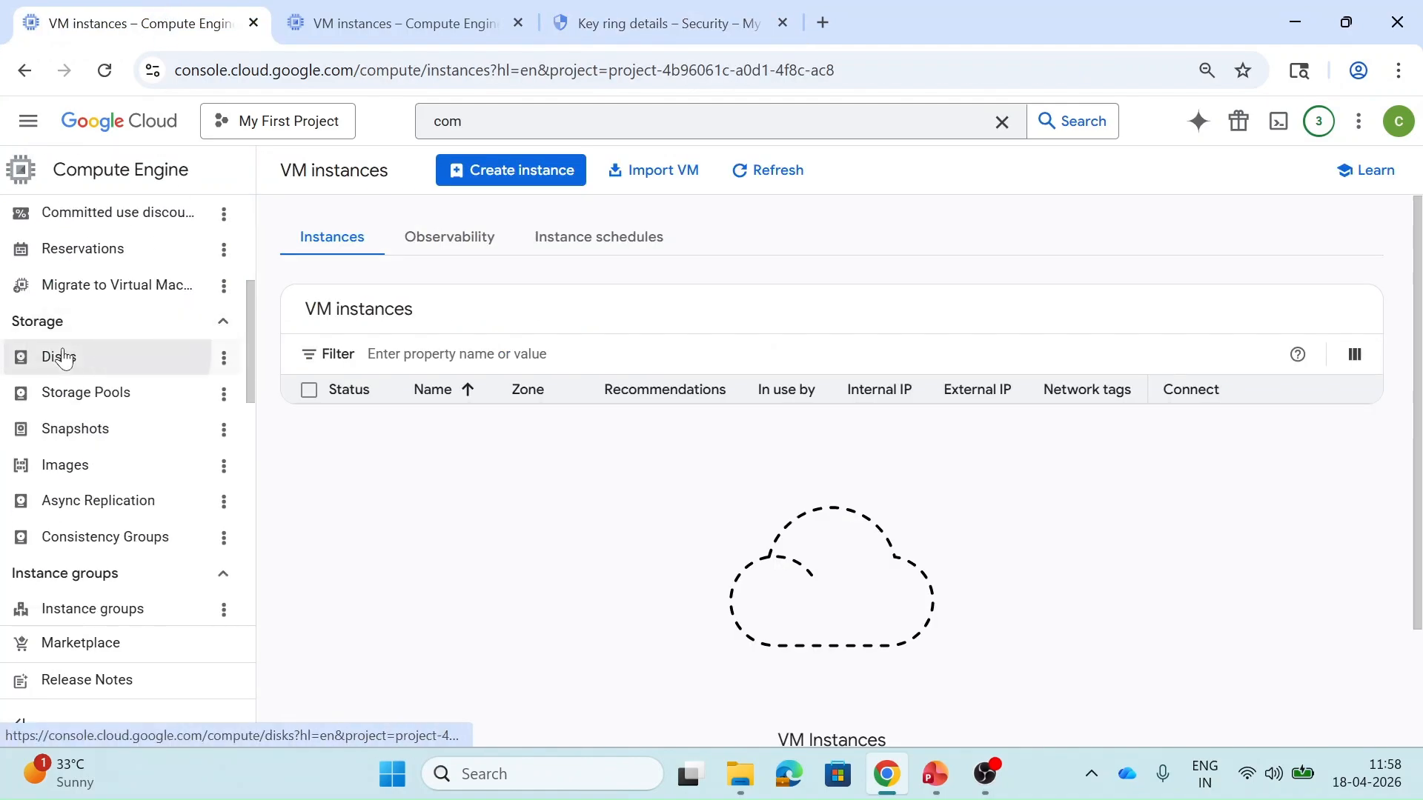
{"action": "left_click", "coordinate": [104, 71]}
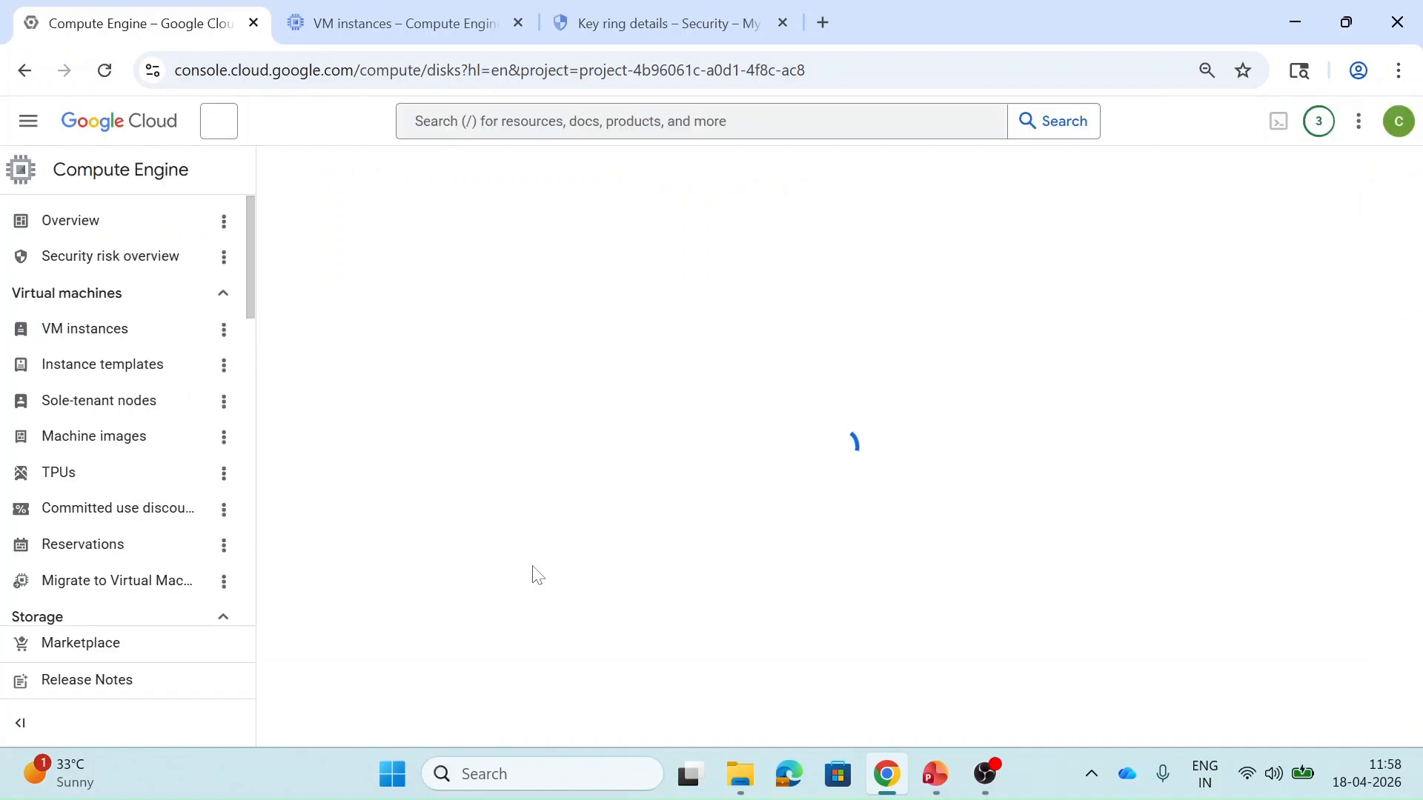
{"action": "left_click", "coordinate": [458, 199]}
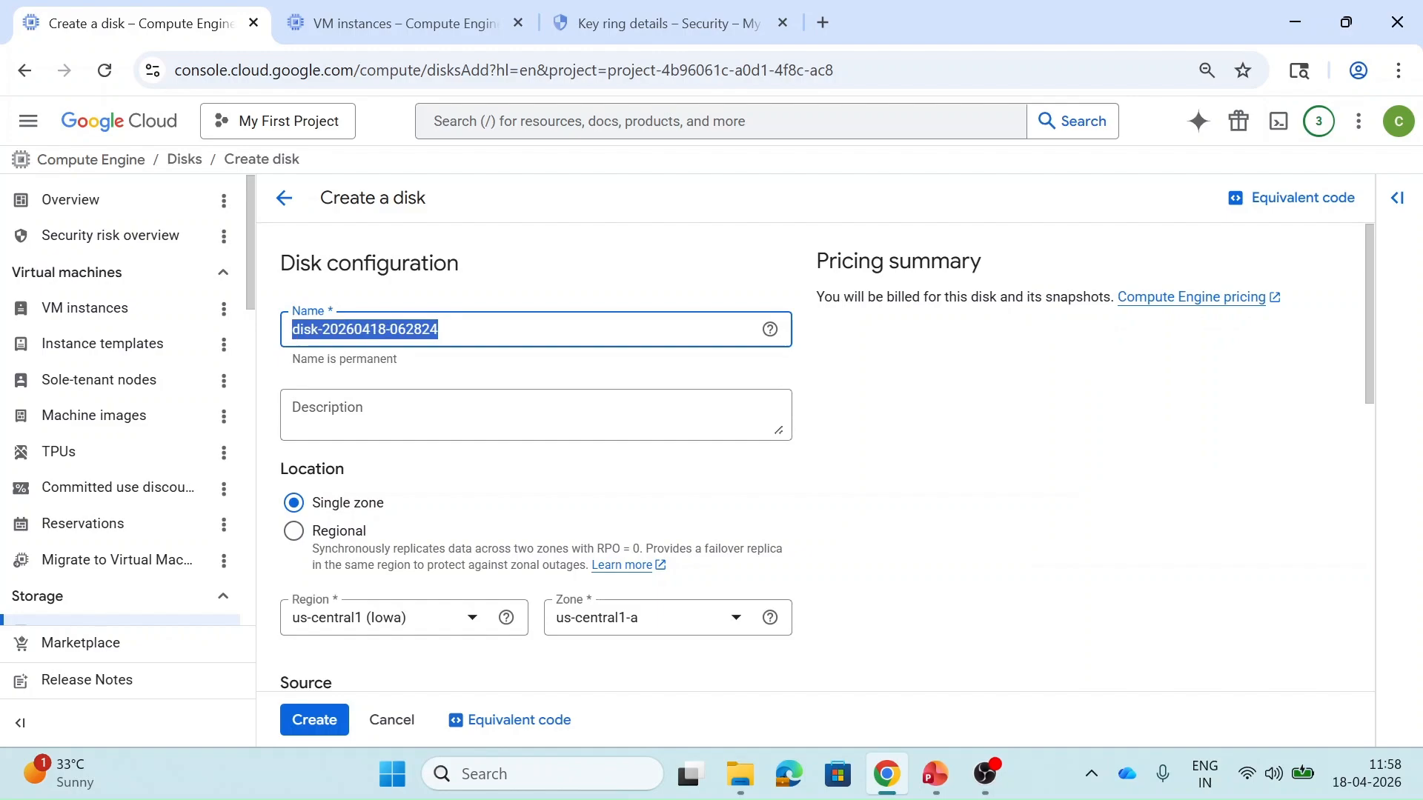
Step: Name the disk first-disk and keep Blank disk as its source type
{"action": "type", "text": "first-disk"}
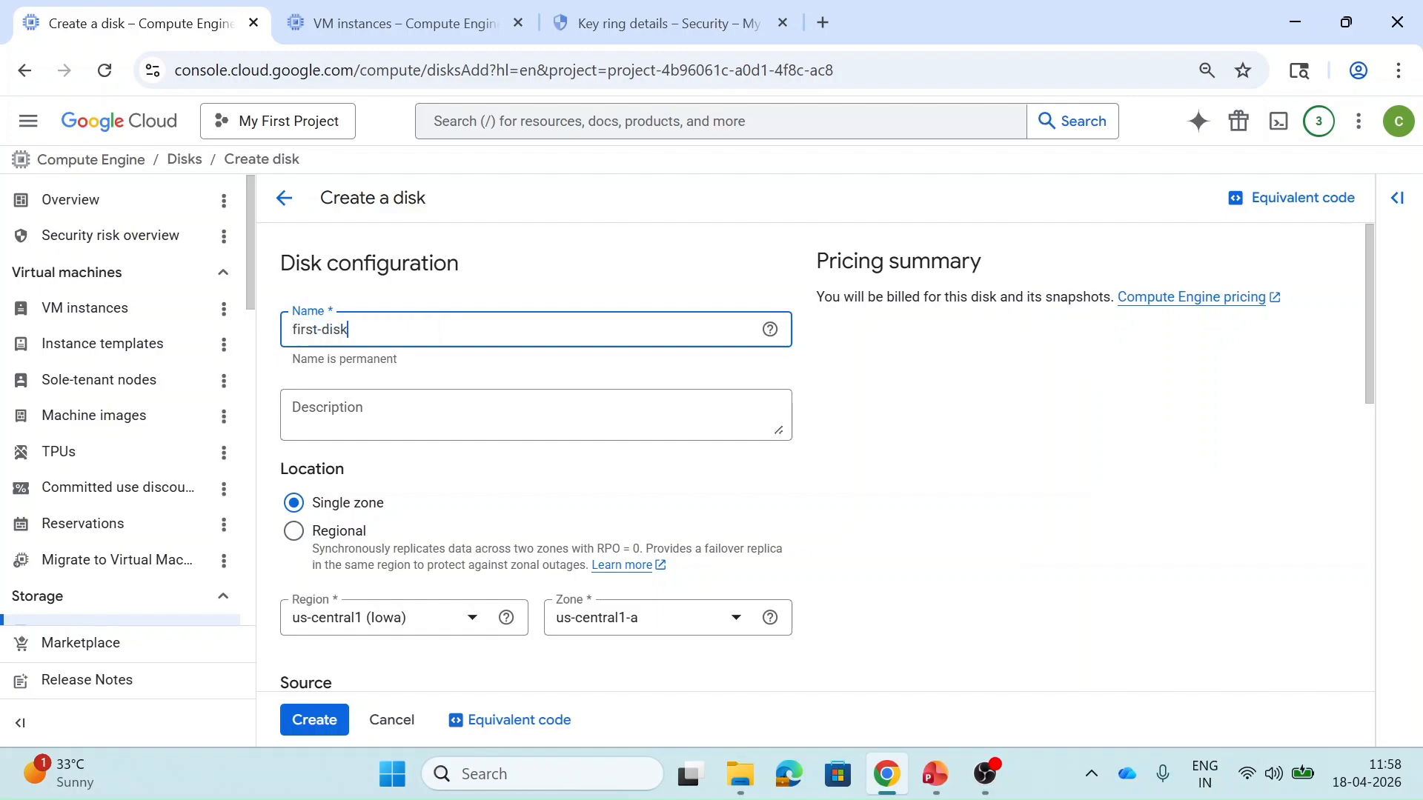
{"action": "scroll", "coordinate": [460, 330], "scroll_direction": "down", "scroll_amount": 2}
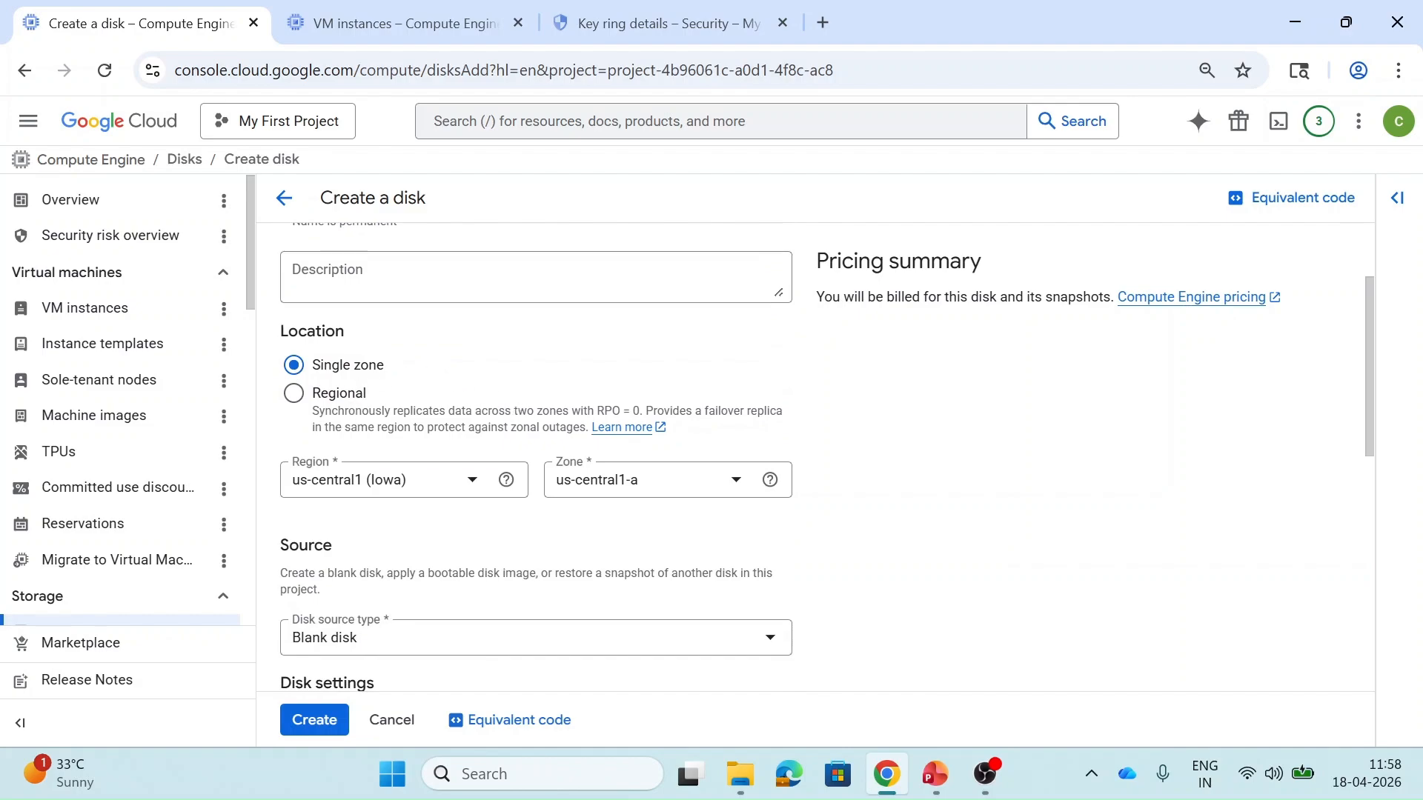
{"action": "scroll", "coordinate": [444, 546], "scroll_direction": "down", "scroll_amount": 2}
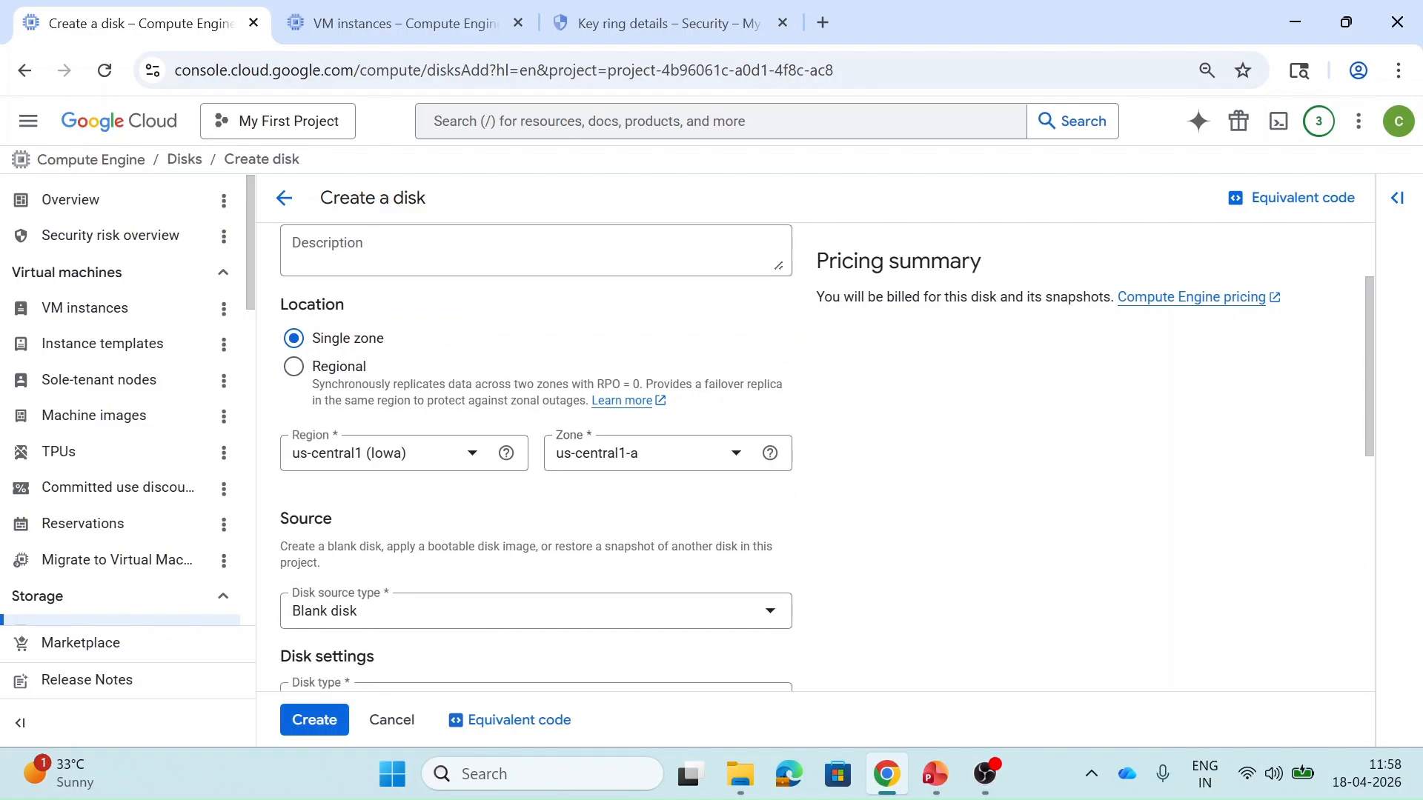
{"action": "left_click", "coordinate": [415, 476]}
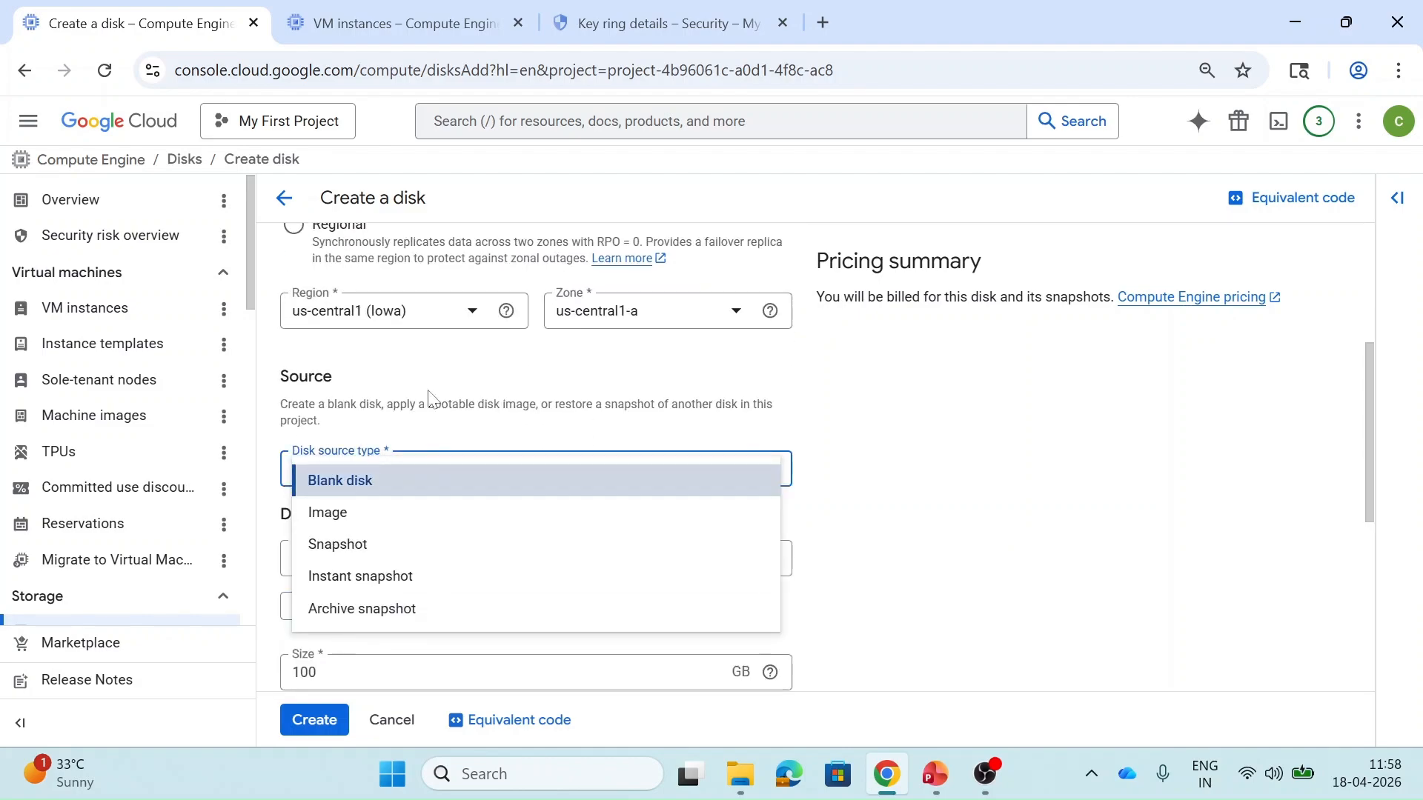
{"action": "left_click", "coordinate": [381, 434]}
Step: Set the new disk's size to 50 GB
{"action": "scroll", "coordinate": [385, 438], "scroll_direction": "down", "scroll_amount": 5}
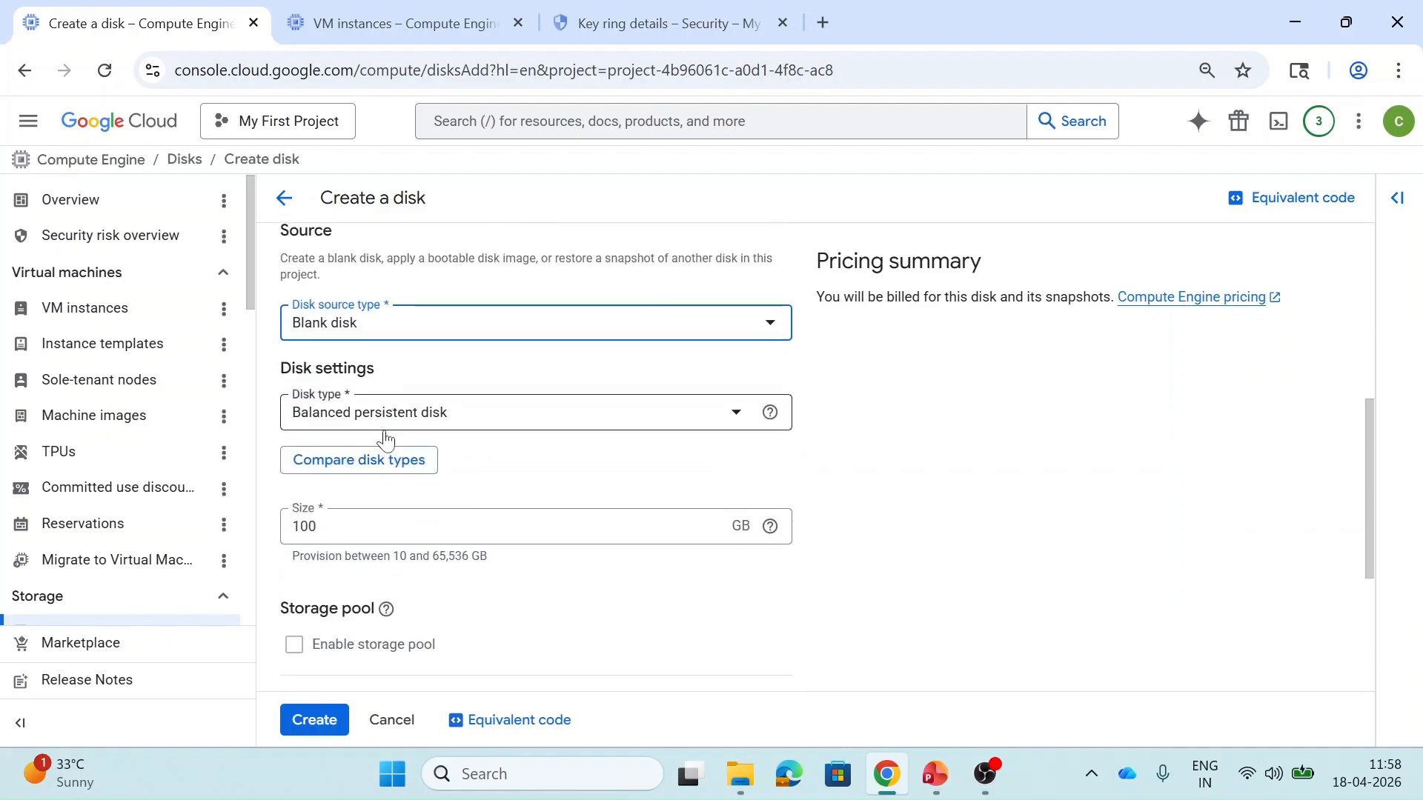
{"action": "double_click", "coordinate": [307, 288]}
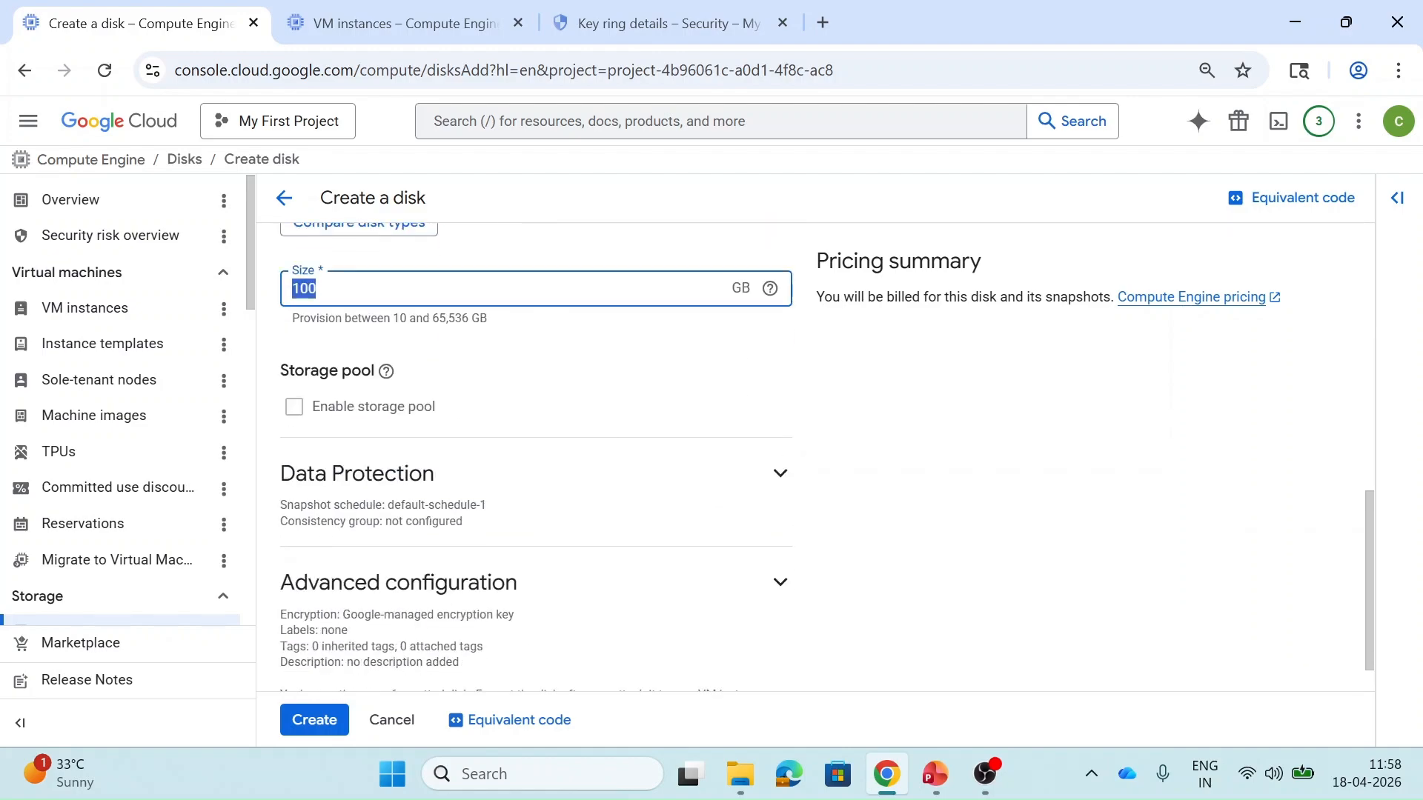
{"action": "type", "text": "50"}
Step: Change the new disk's type to Standard persistent disk
{"action": "scroll", "coordinate": [569, 376], "scroll_direction": "up", "scroll_amount": 2}
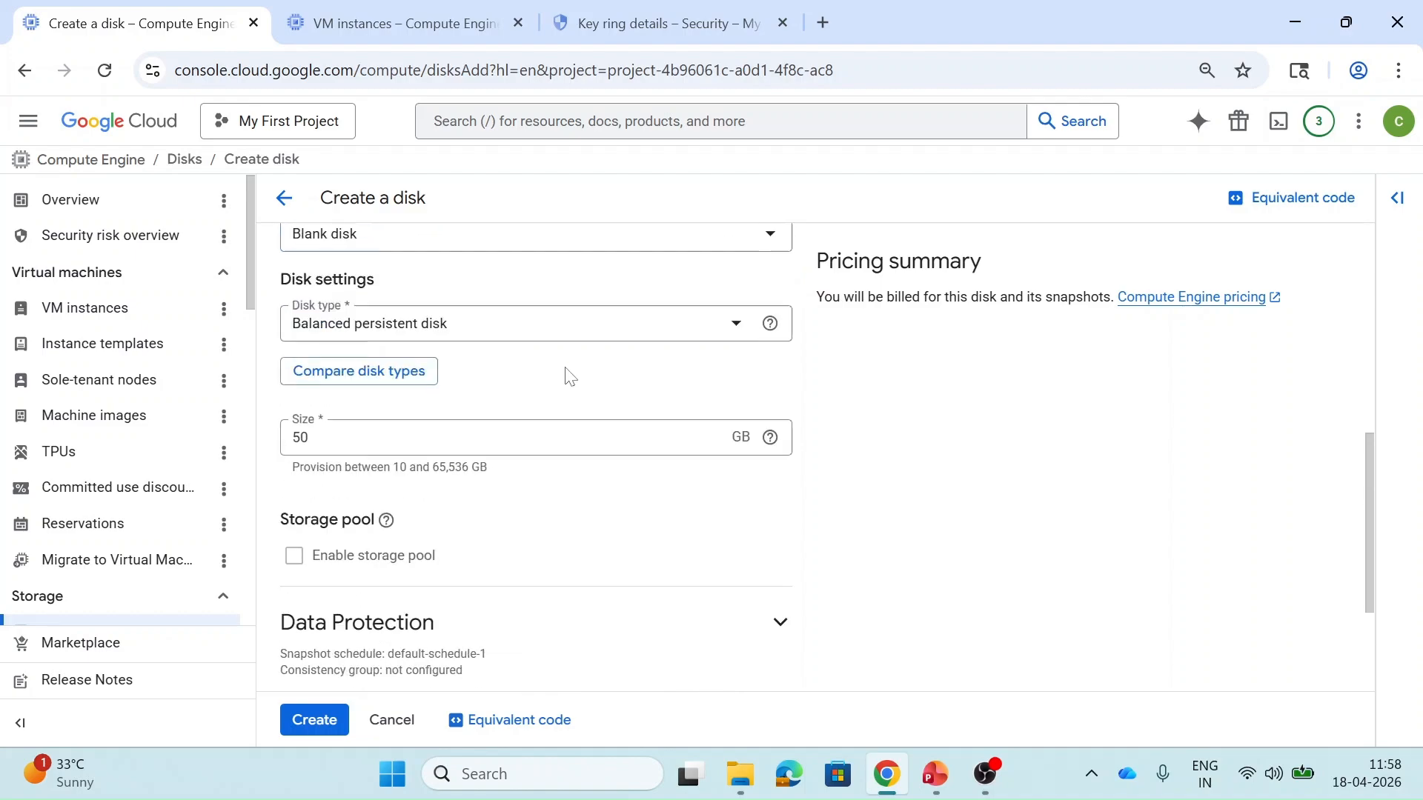
{"action": "left_click", "coordinate": [508, 333]}
{"action": "scroll", "coordinate": [443, 519], "scroll_direction": "down", "scroll_amount": 1}
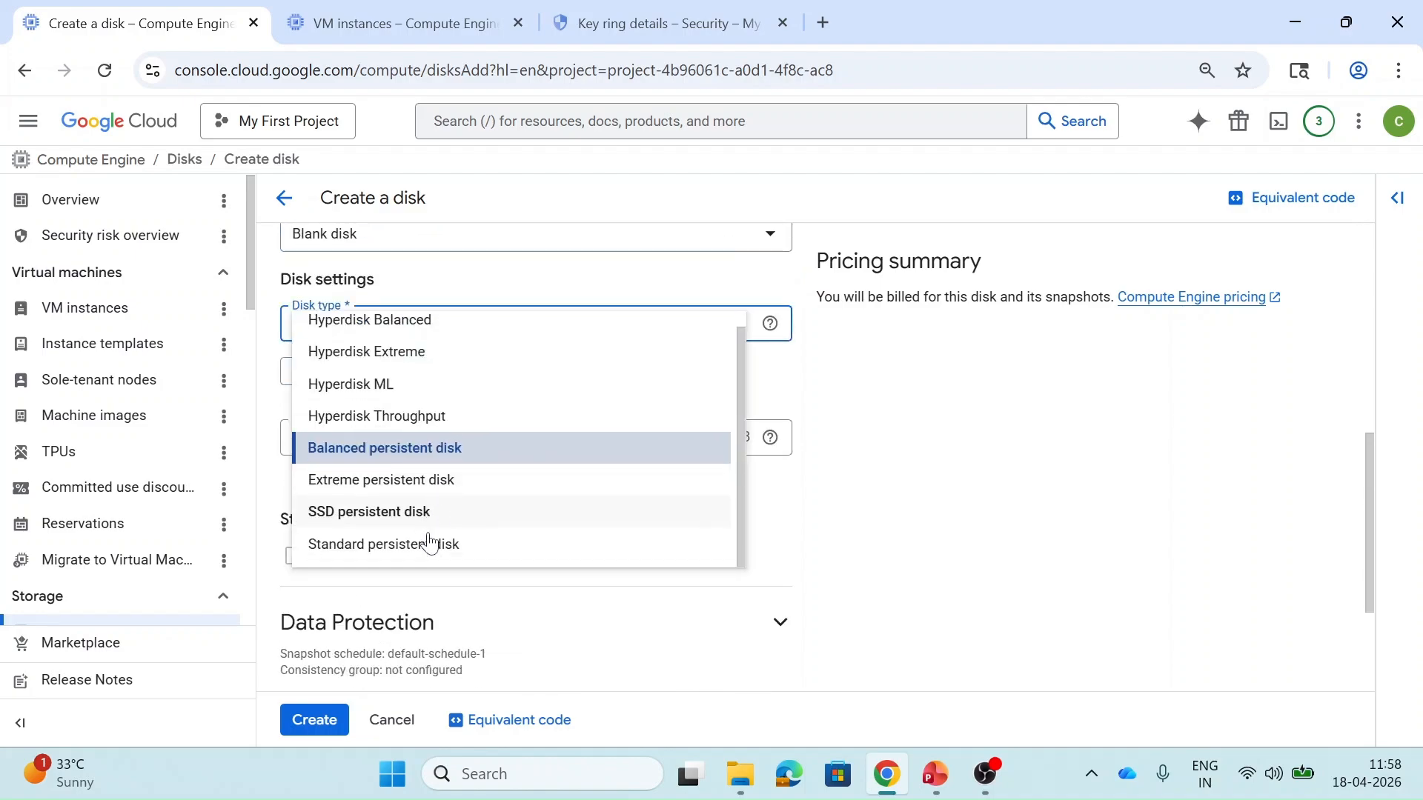
{"action": "left_click", "coordinate": [438, 544]}
Step: In the disk's advanced configuration, switch encryption to a Cloud KMS key and select my-encryption-key
{"action": "scroll", "coordinate": [797, 546], "scroll_direction": "down", "scroll_amount": 2}
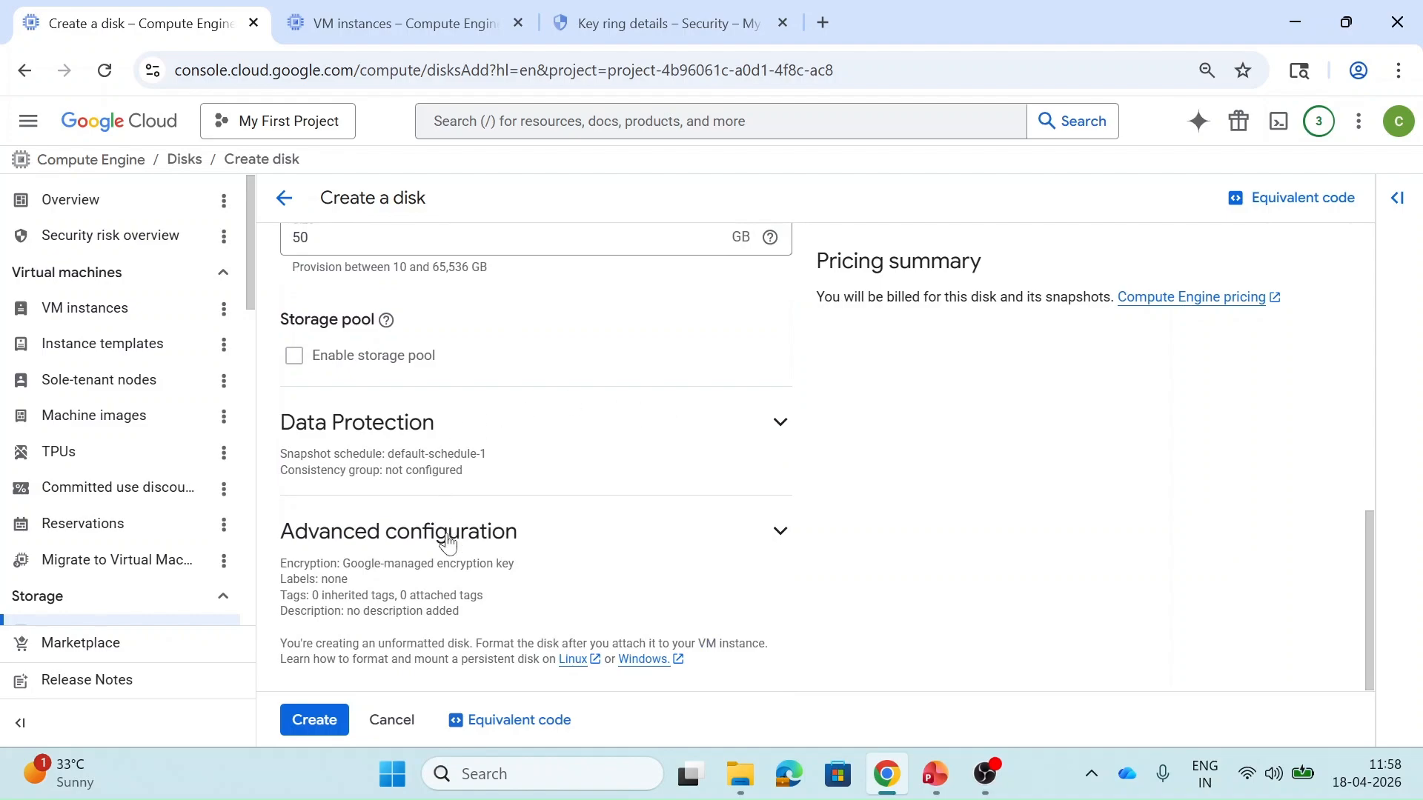
{"action": "left_click", "coordinate": [788, 547]}
{"action": "scroll", "coordinate": [790, 549], "scroll_direction": "down", "scroll_amount": 2}
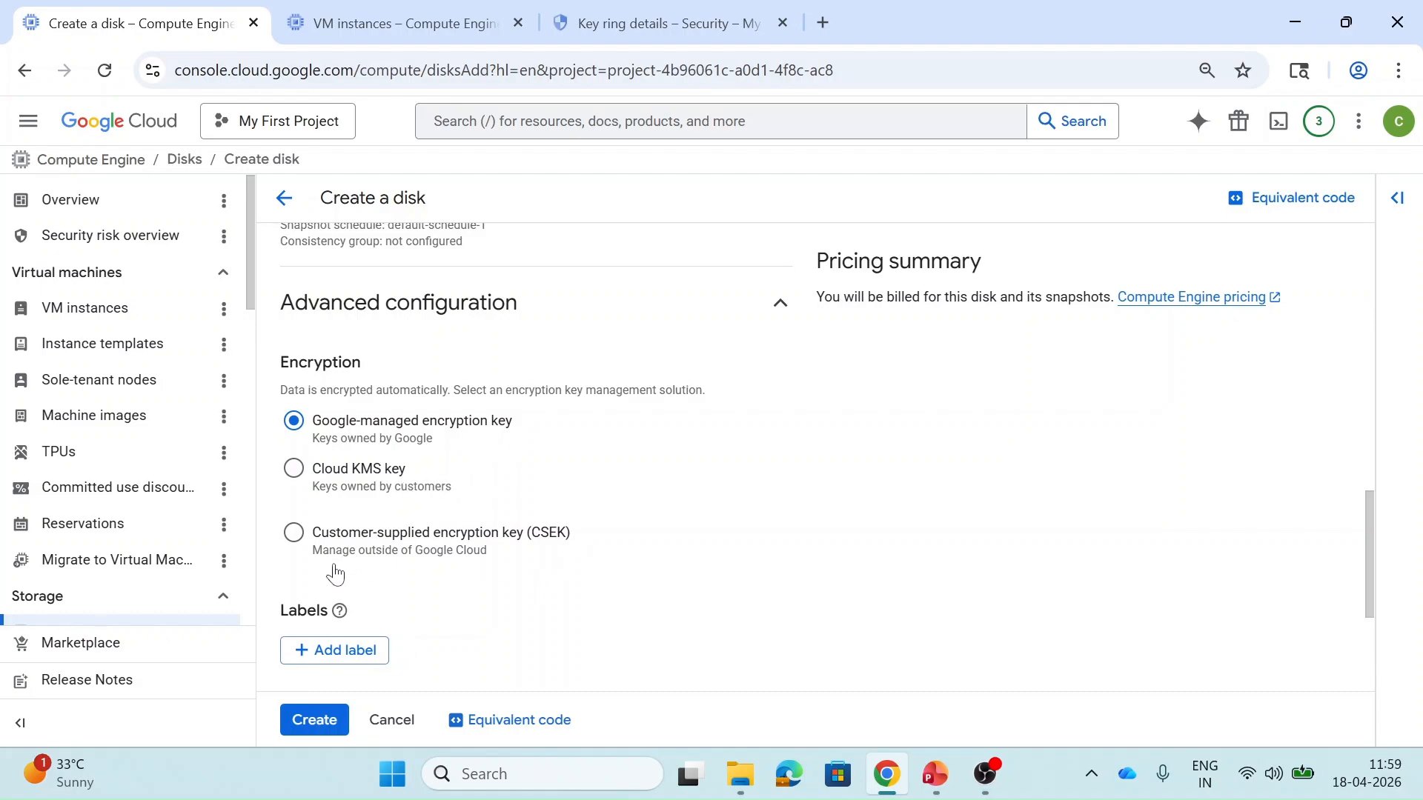
{"action": "left_click", "coordinate": [295, 469]}
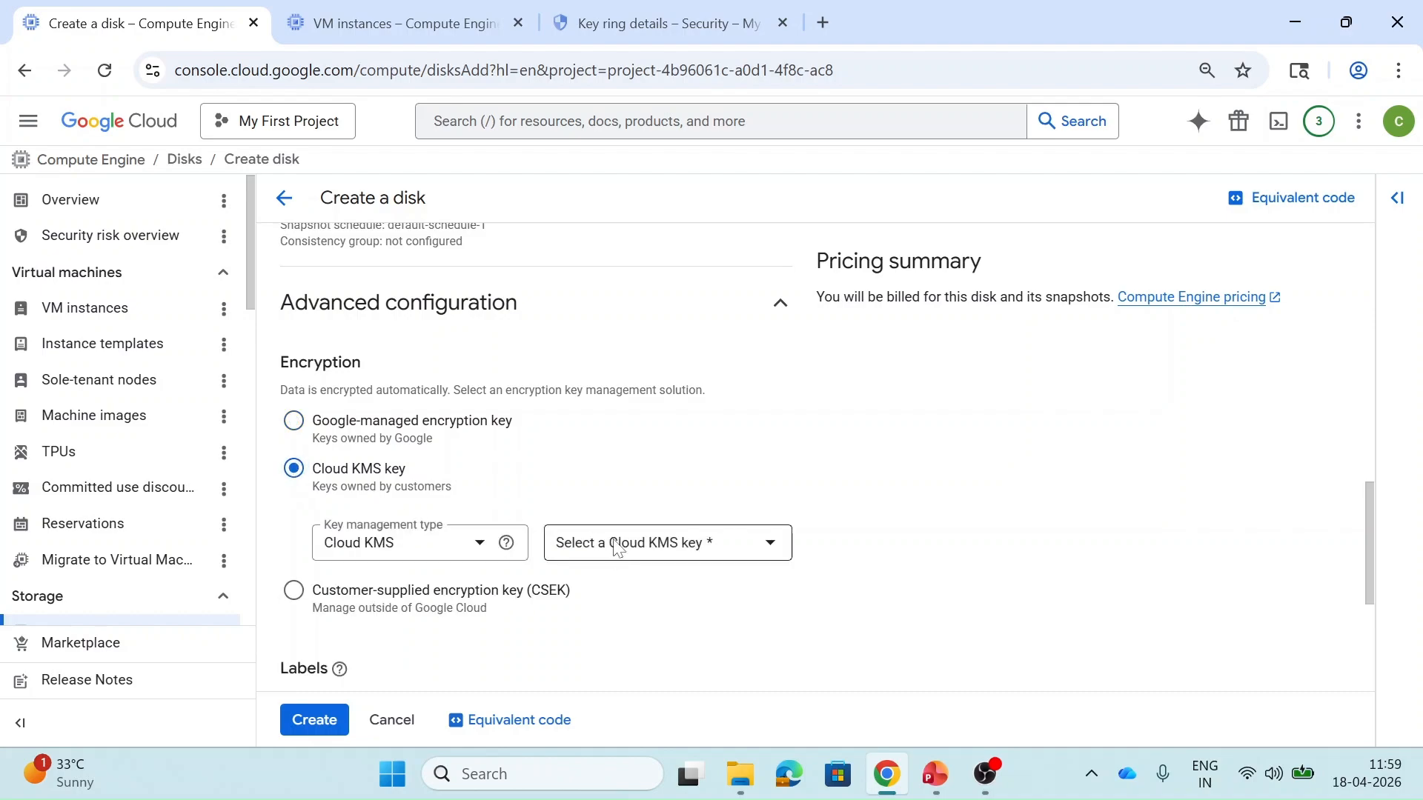
{"action": "left_click", "coordinate": [615, 548]}
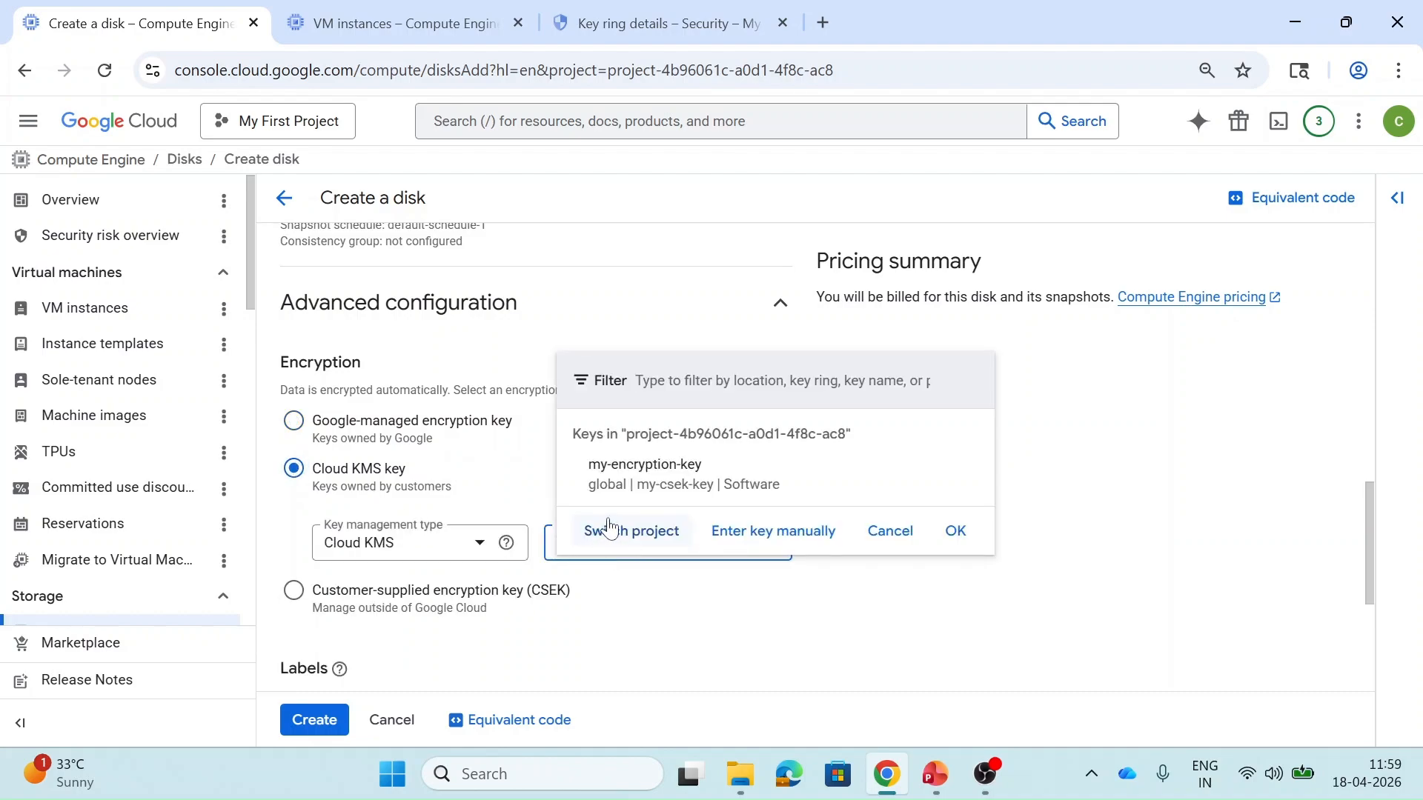
{"action": "double_click", "coordinate": [614, 495]}
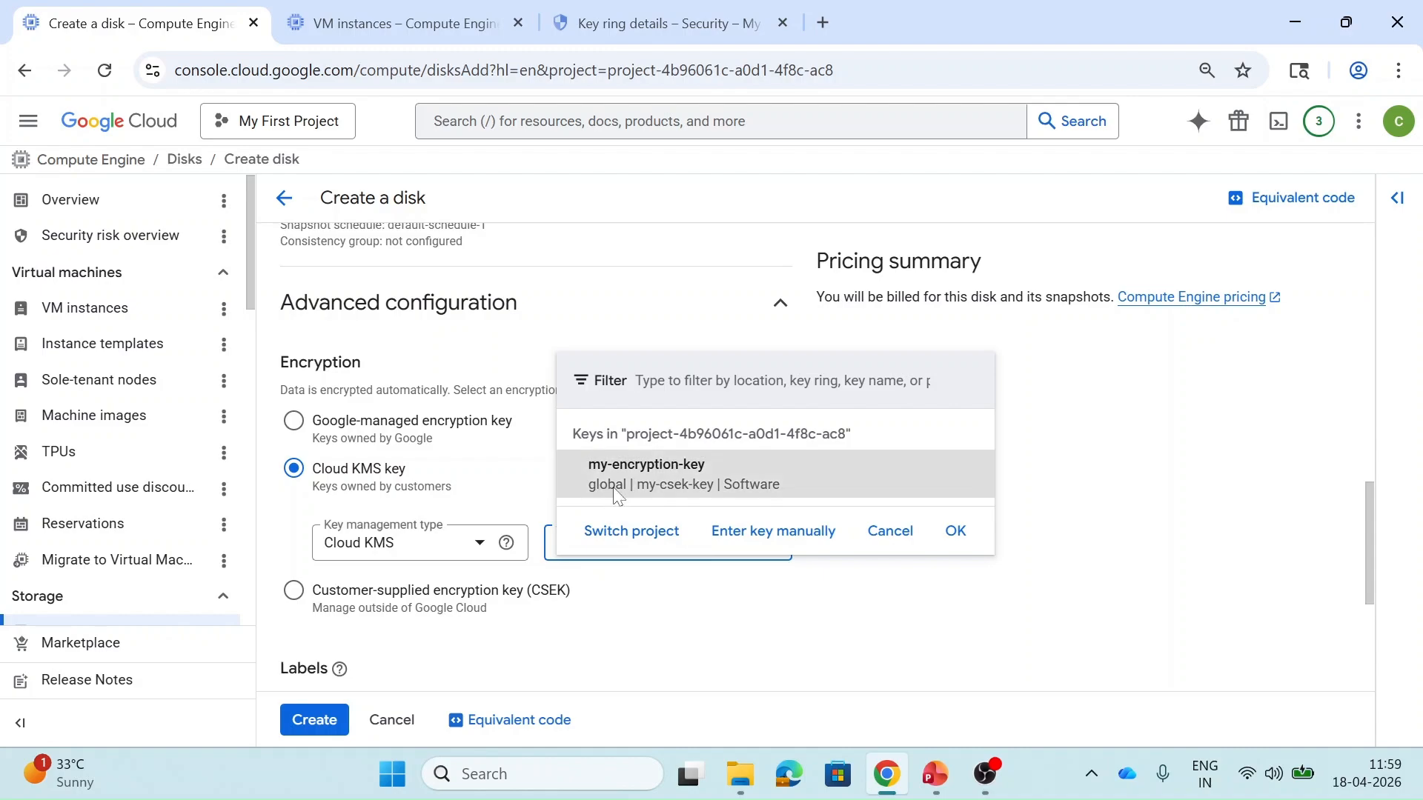
Step: Grant the Compute Engine service account permission to encrypt and decrypt with the selected key, and create the disk
{"action": "scroll", "coordinate": [614, 594], "scroll_direction": "down", "scroll_amount": 3}
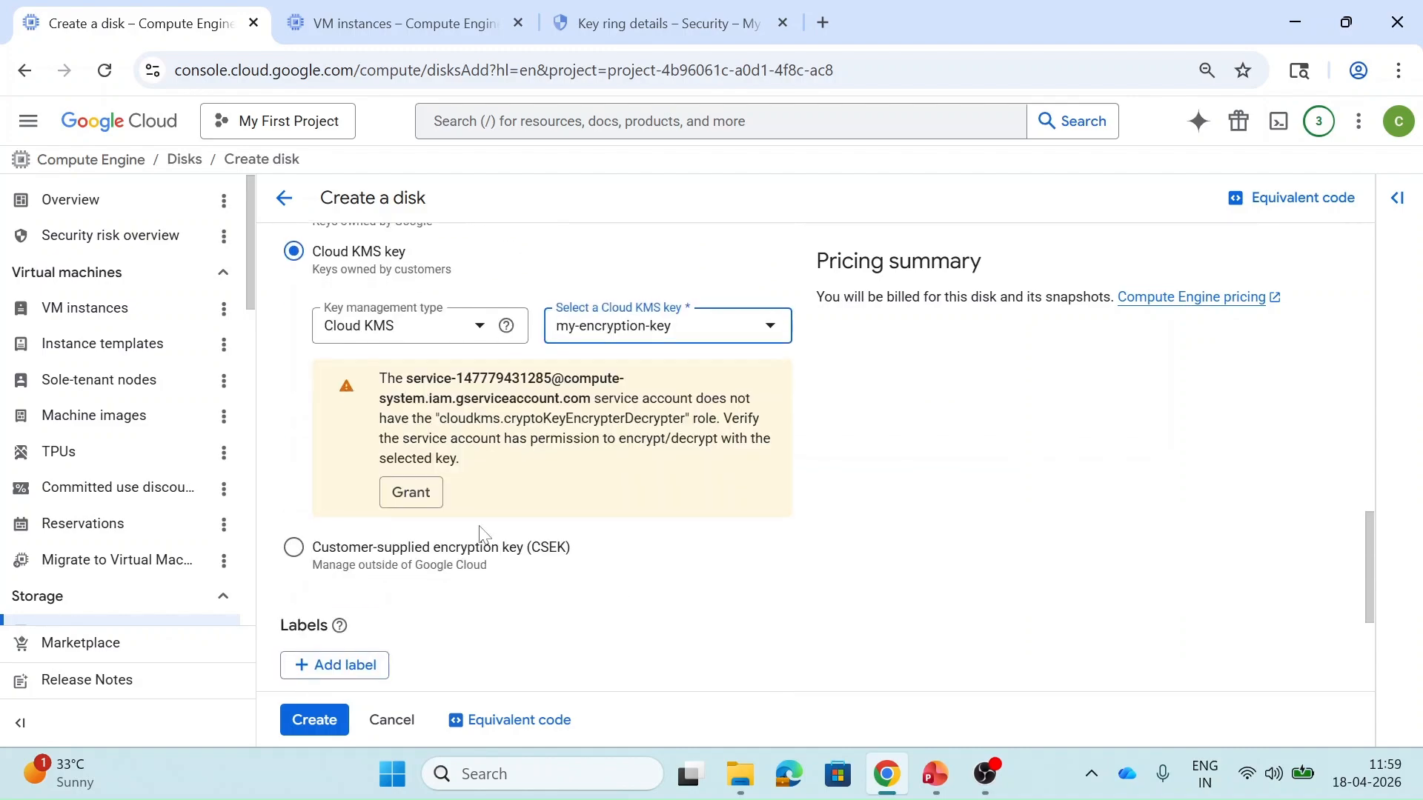
{"action": "left_click", "coordinate": [412, 492]}
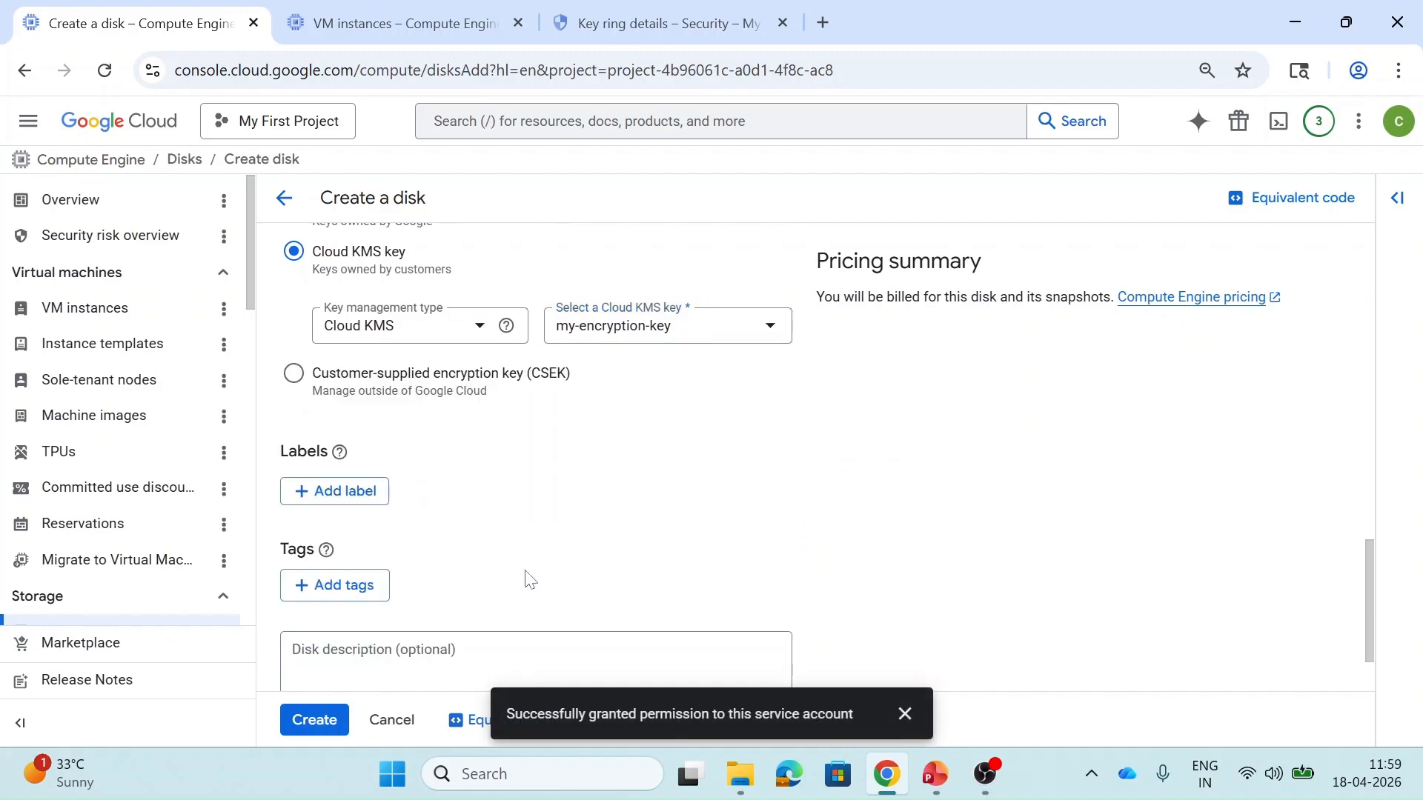
{"action": "scroll", "coordinate": [487, 557], "scroll_direction": "down", "scroll_amount": 1}
{"action": "left_click", "coordinate": [329, 713]}
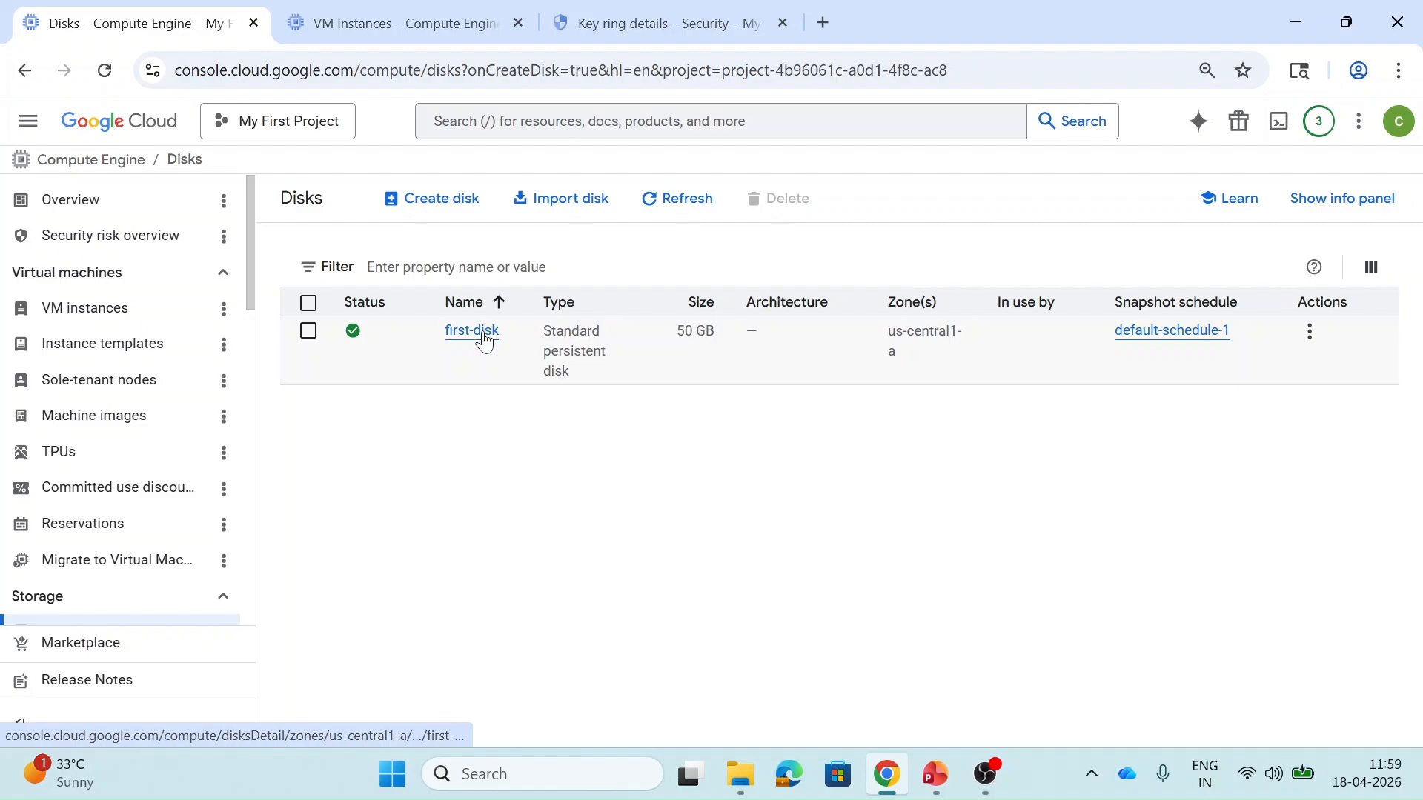
Step: Open the details of first-disk and examine its encryption type and key ID
{"action": "left_click", "coordinate": [475, 331]}
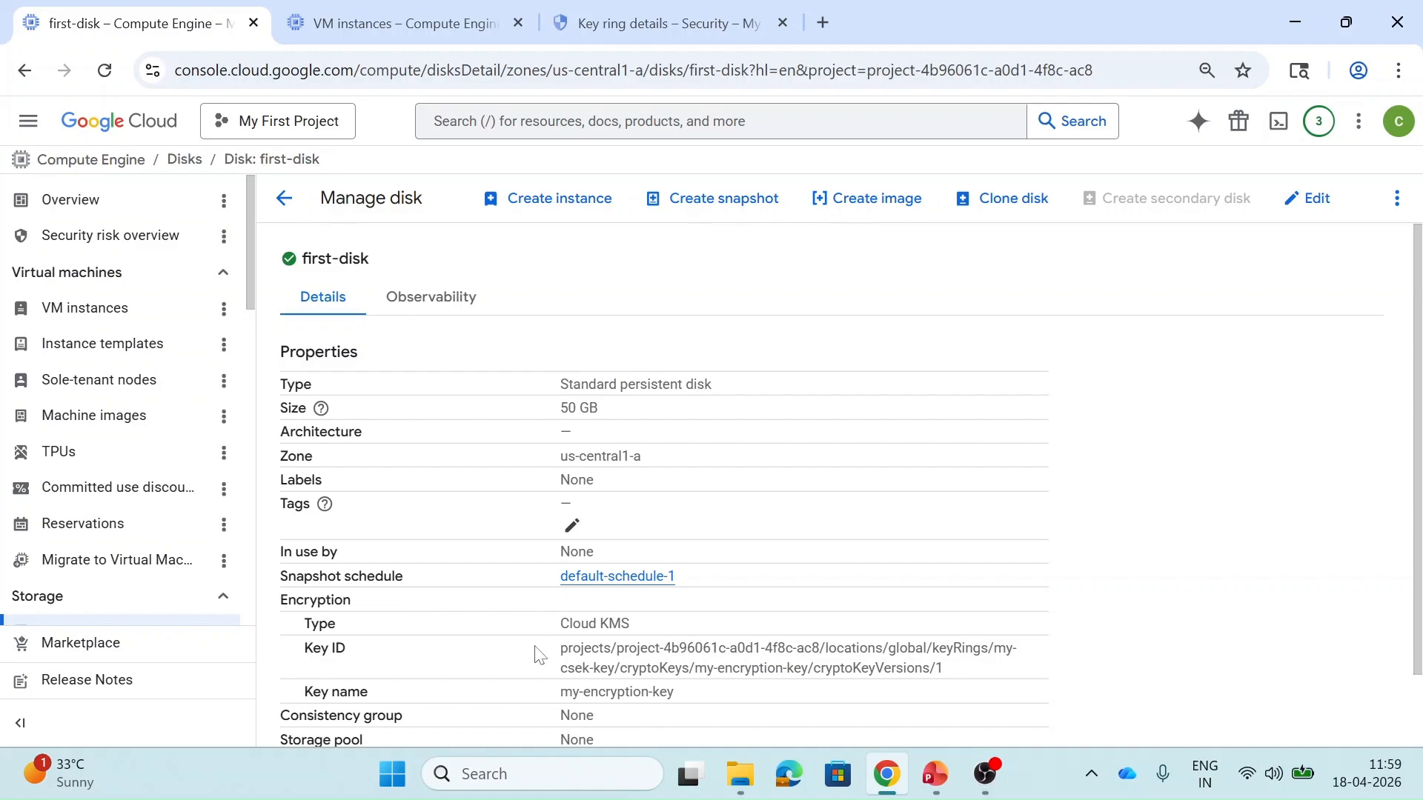
{"action": "left_click_drag", "start_coordinate": [539, 655], "coordinate": [1049, 687]}
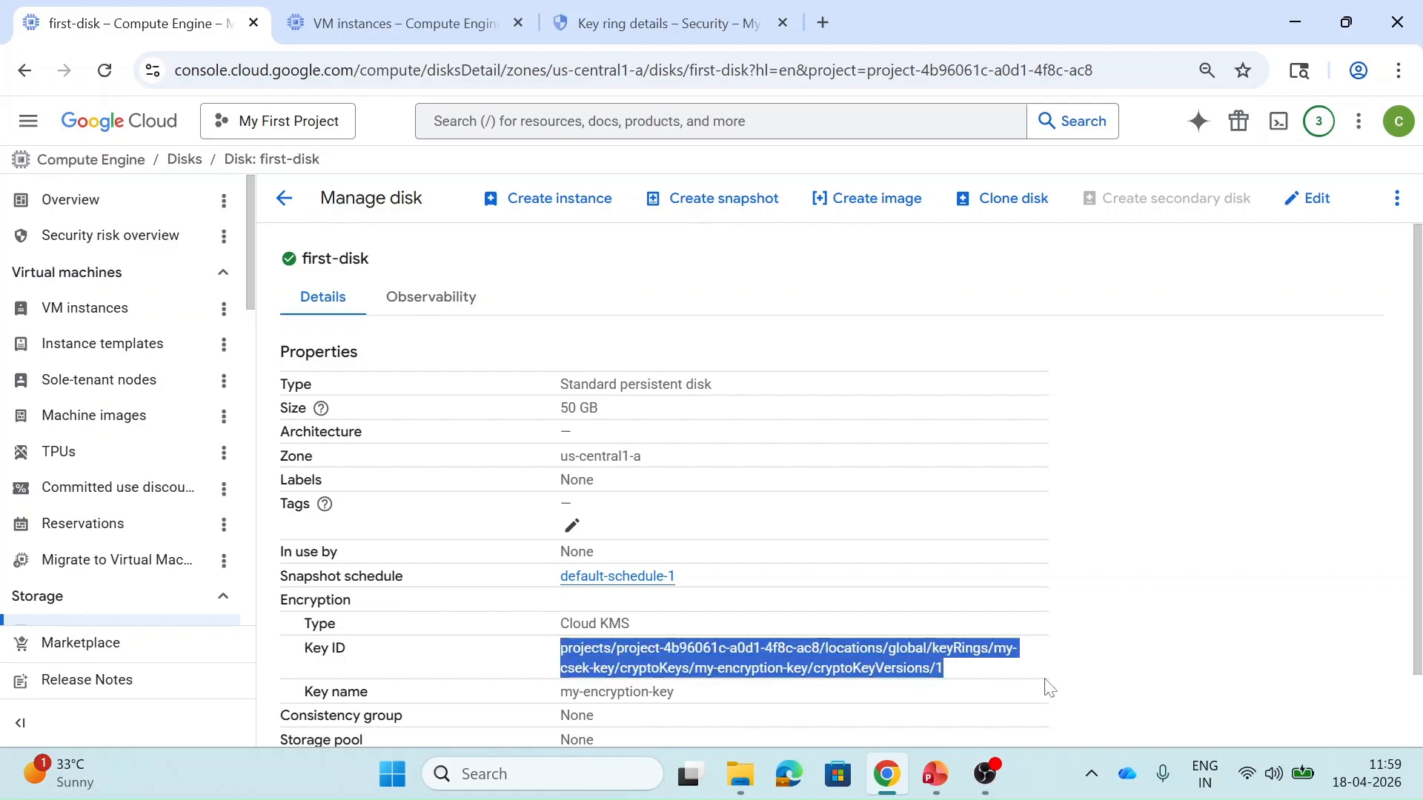
{"action": "scroll", "coordinate": [1049, 688], "scroll_direction": "down", "scroll_amount": 1}
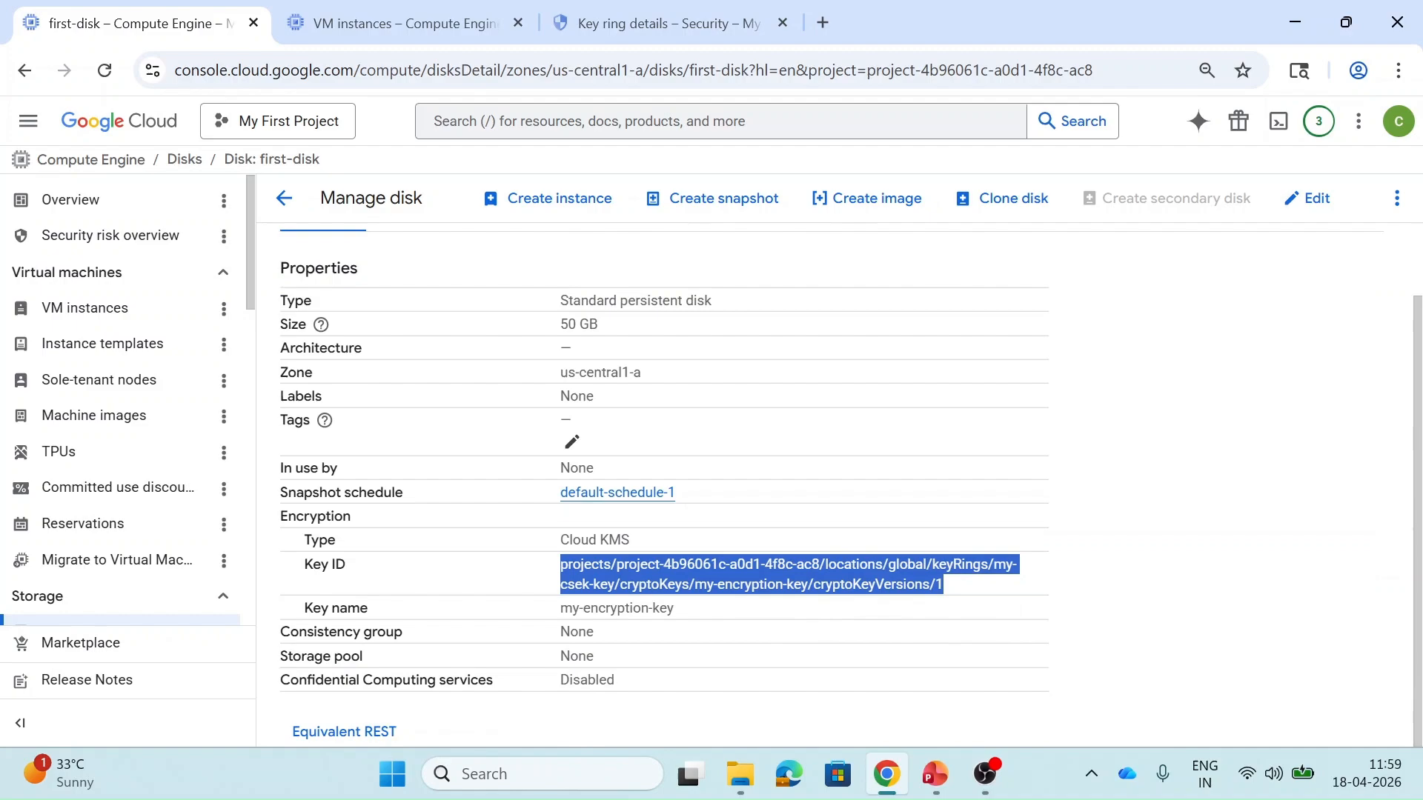
{"action": "left_click", "coordinate": [1049, 688]}
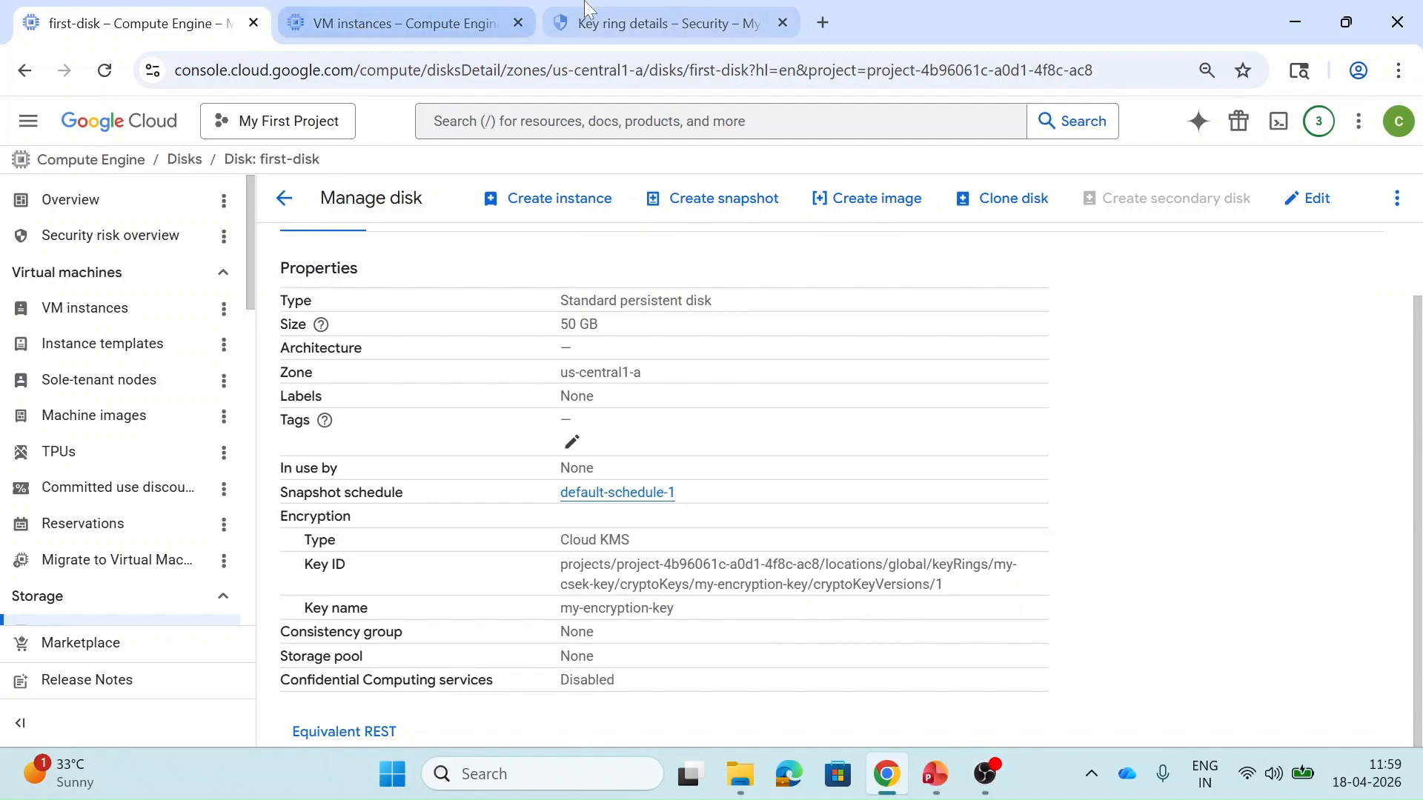
Step: Inspect the versions of my-encryption-key in its key ring and return to the details of first-disk
{"action": "left_click", "coordinate": [667, 23]}
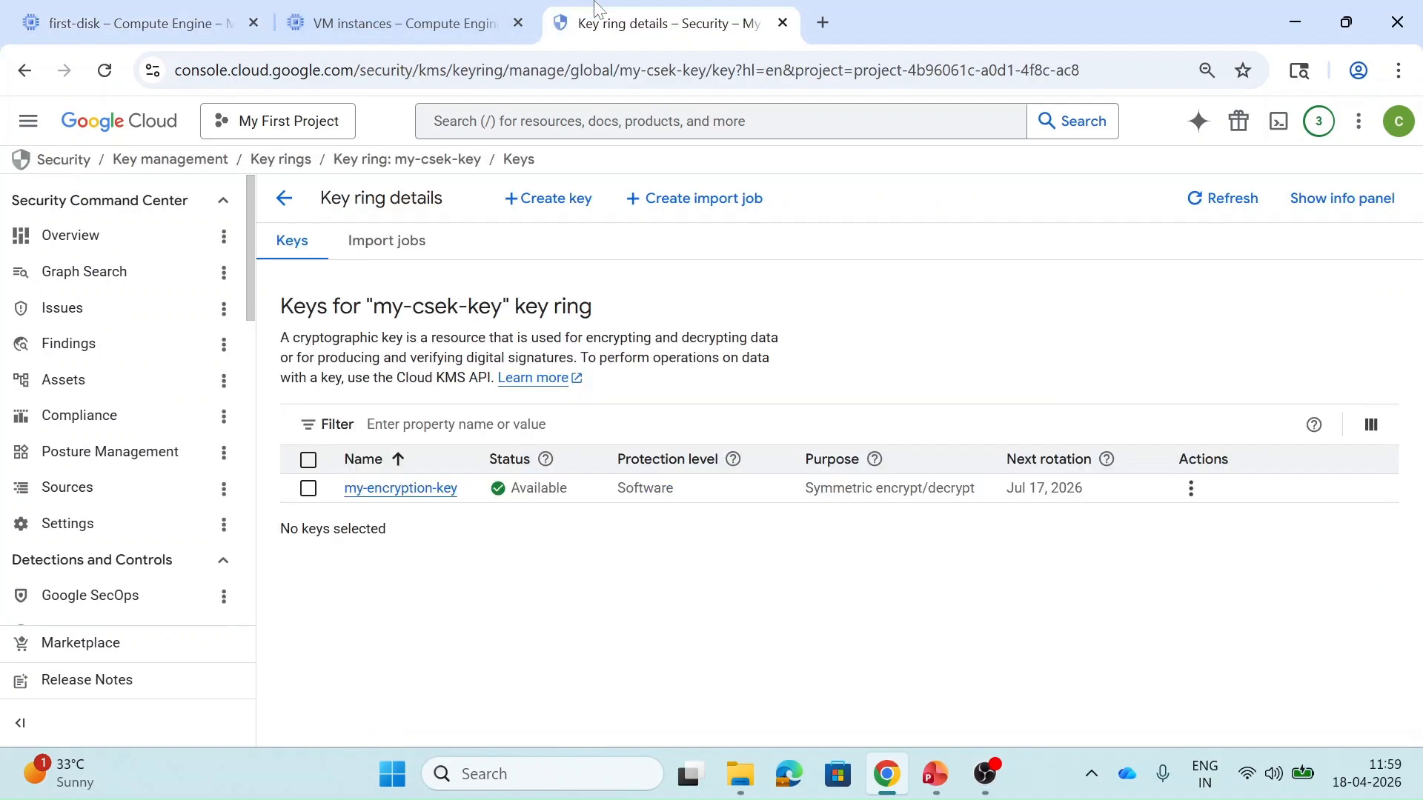
{"action": "left_click", "coordinate": [399, 491]}
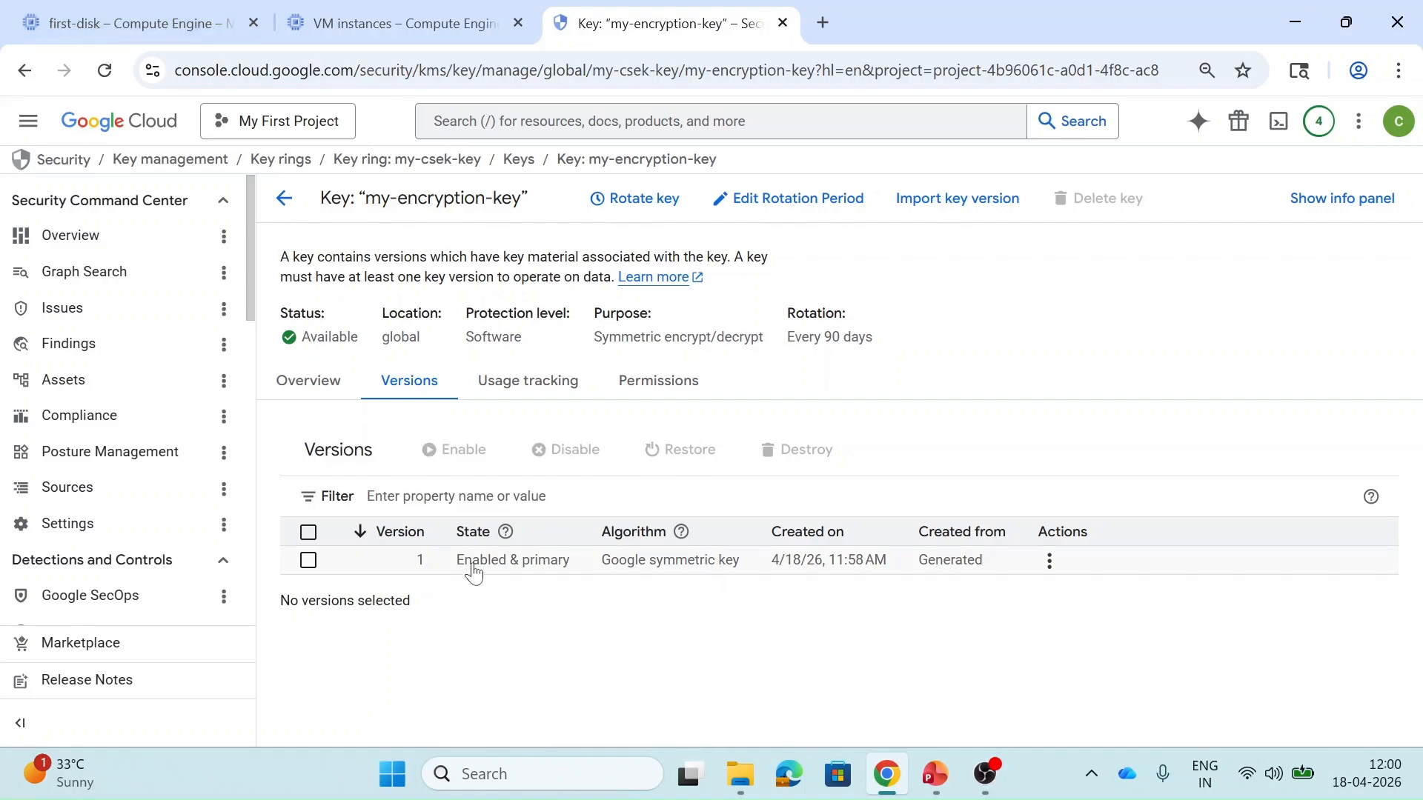
{"action": "left_click", "coordinate": [196, 15]}
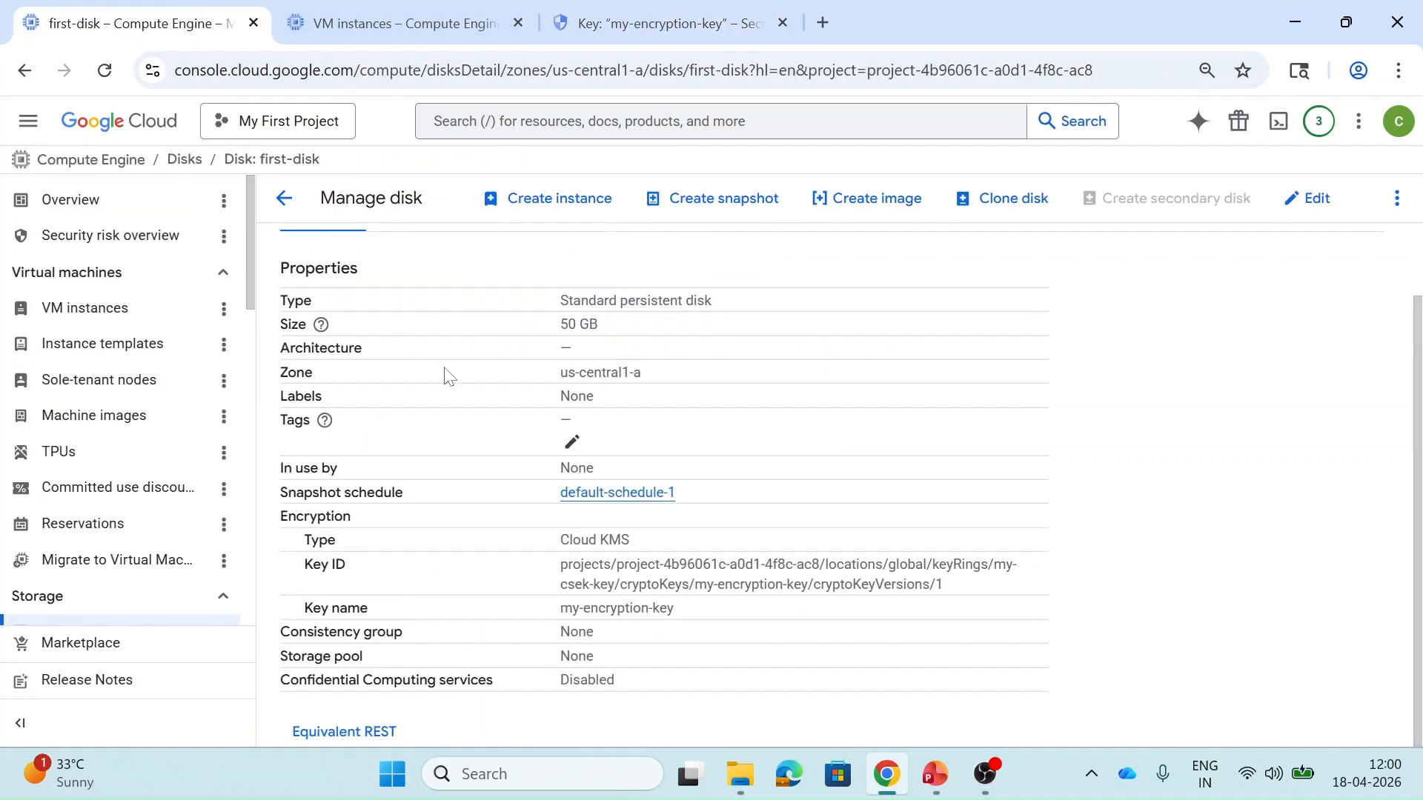
Step: Start creating a VM instance and name it first-vm
{"action": "left_click", "coordinate": [308, 15]}
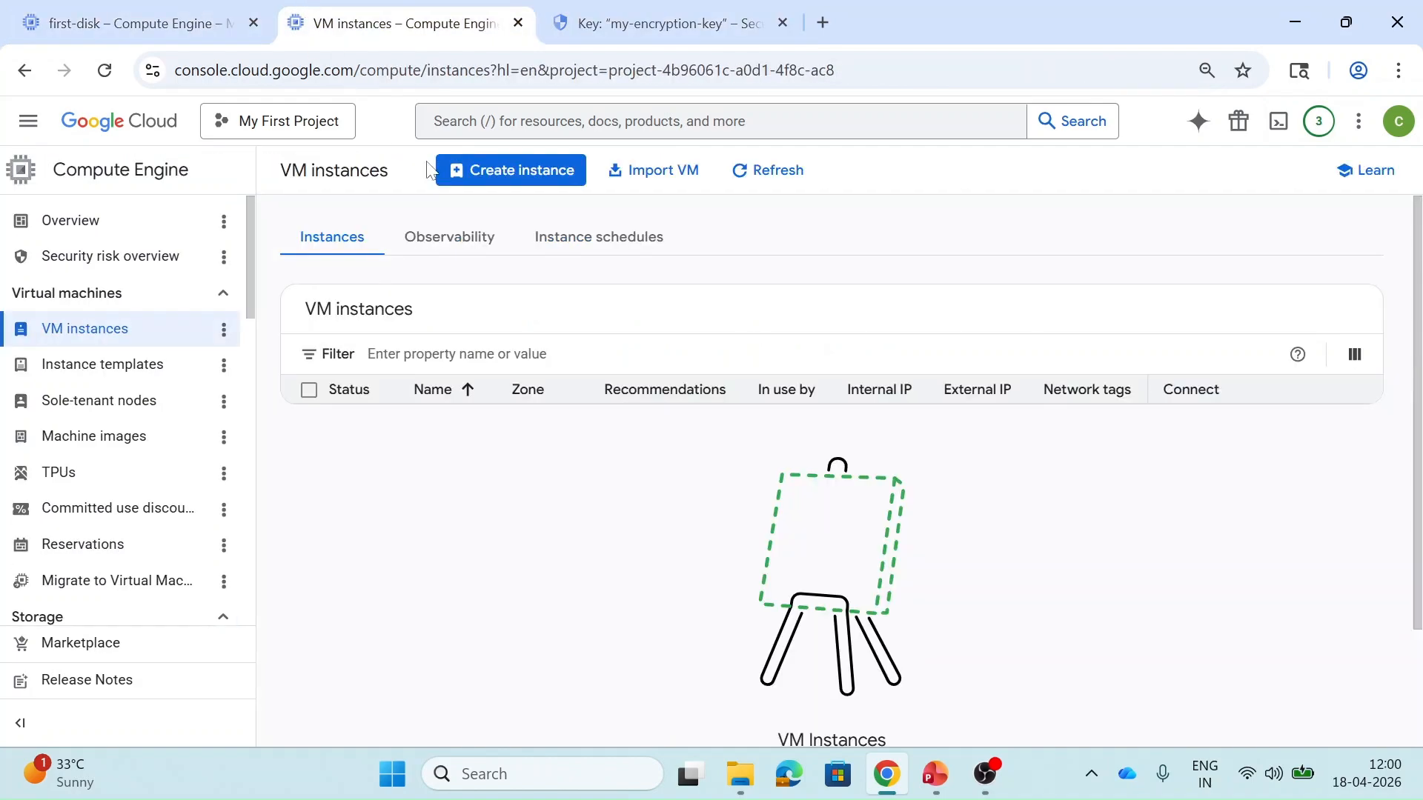
{"action": "left_click", "coordinate": [500, 176]}
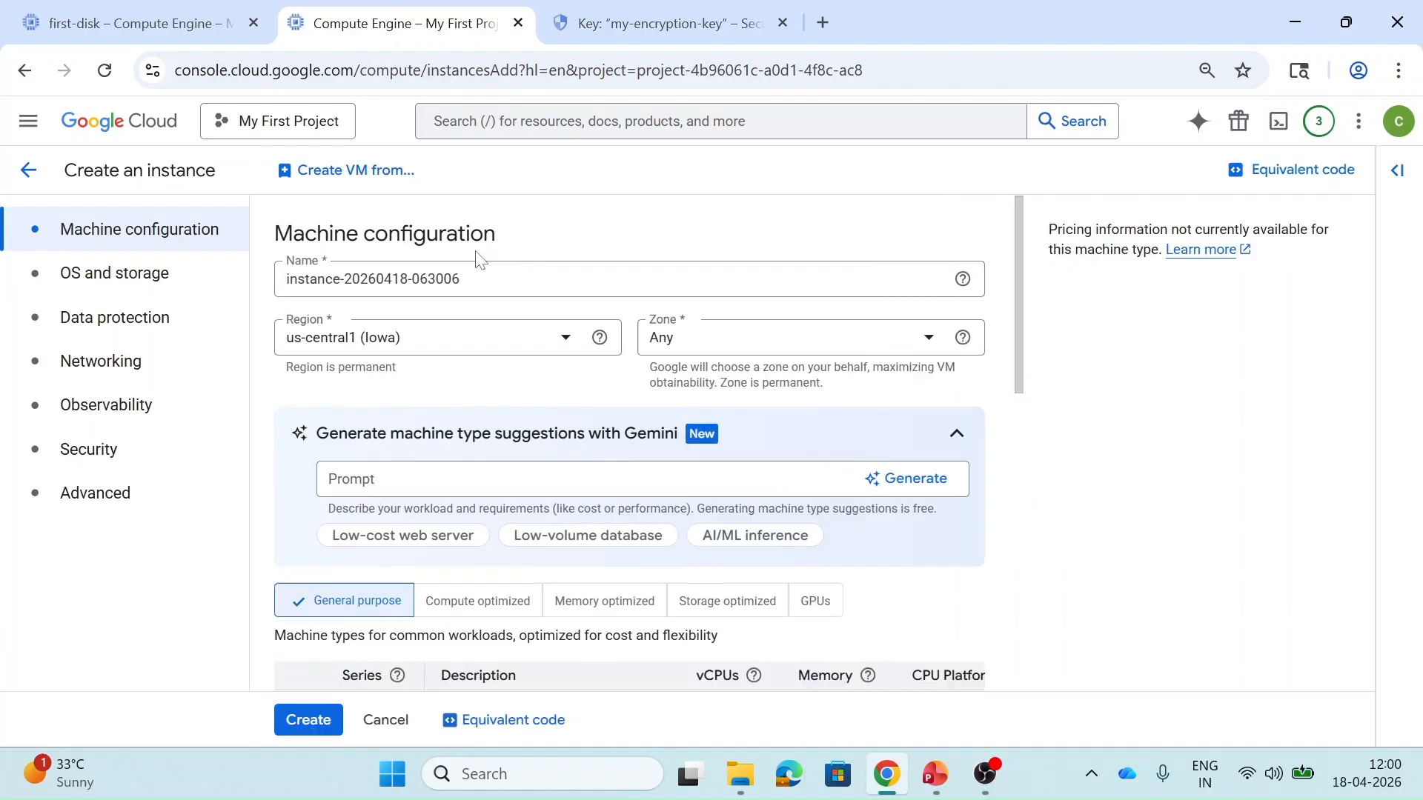
{"action": "type", "text": "first-vm"}
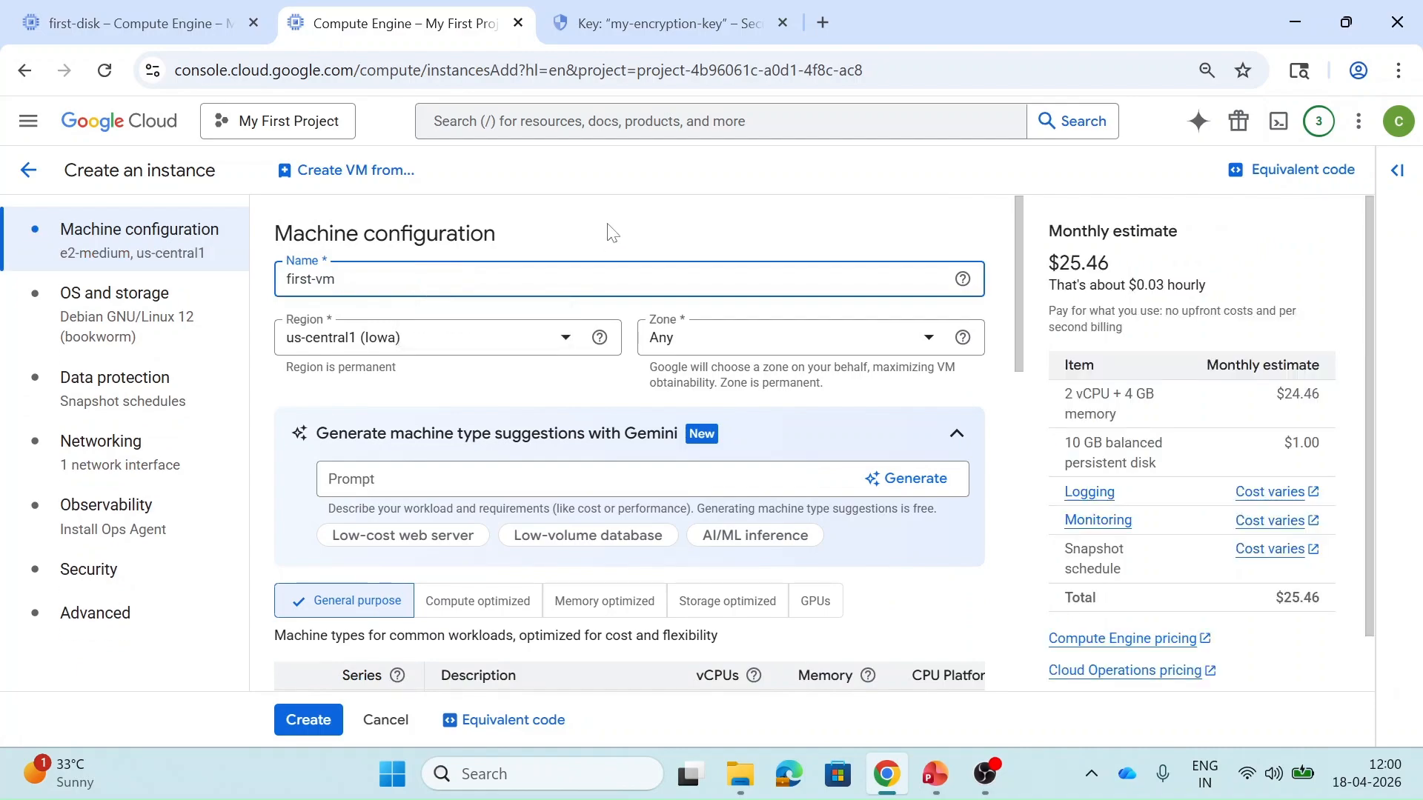
Step: Check the zone of first-disk and set the new VM's zone to us-central1-a
{"action": "left_click", "coordinate": [95, 7]}
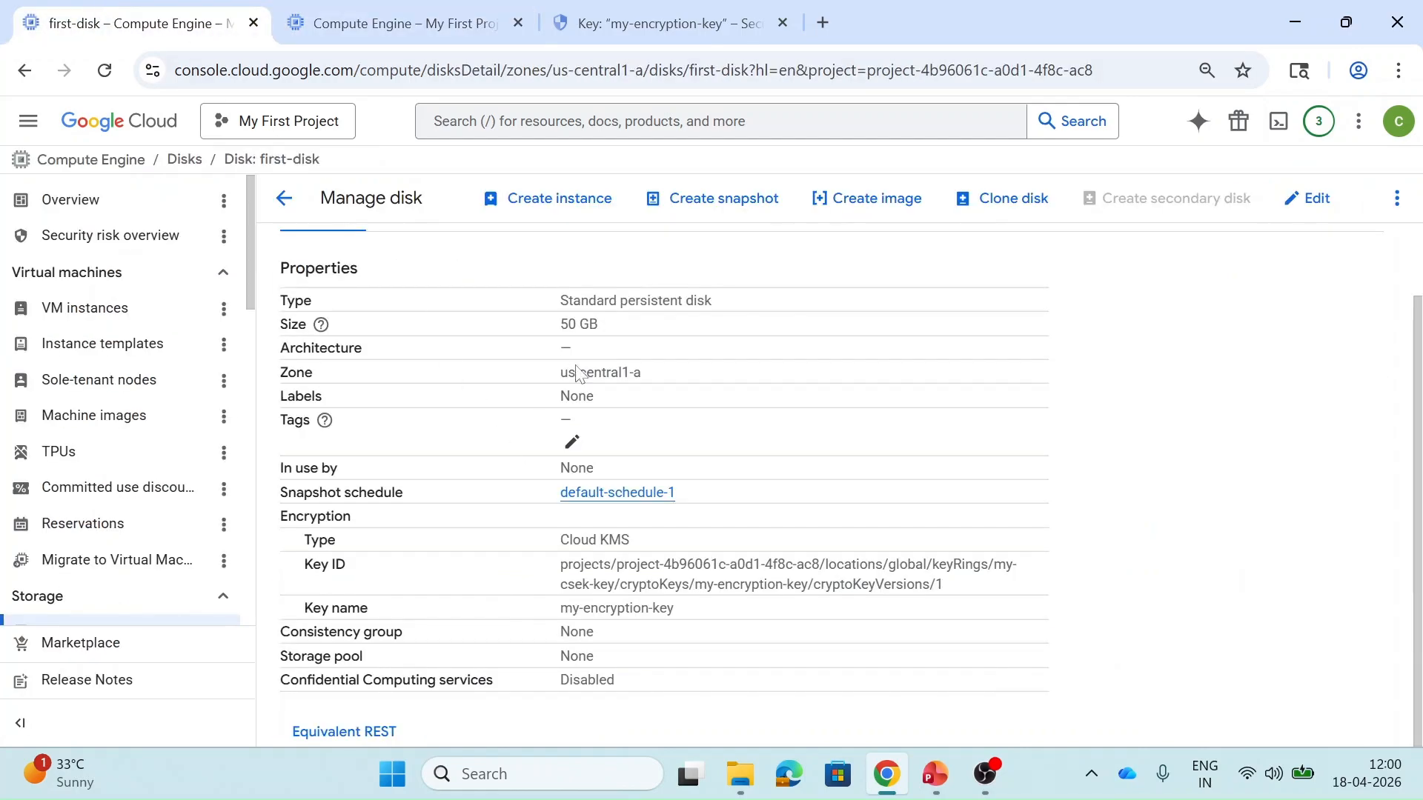
{"action": "left_click", "coordinate": [375, 11]}
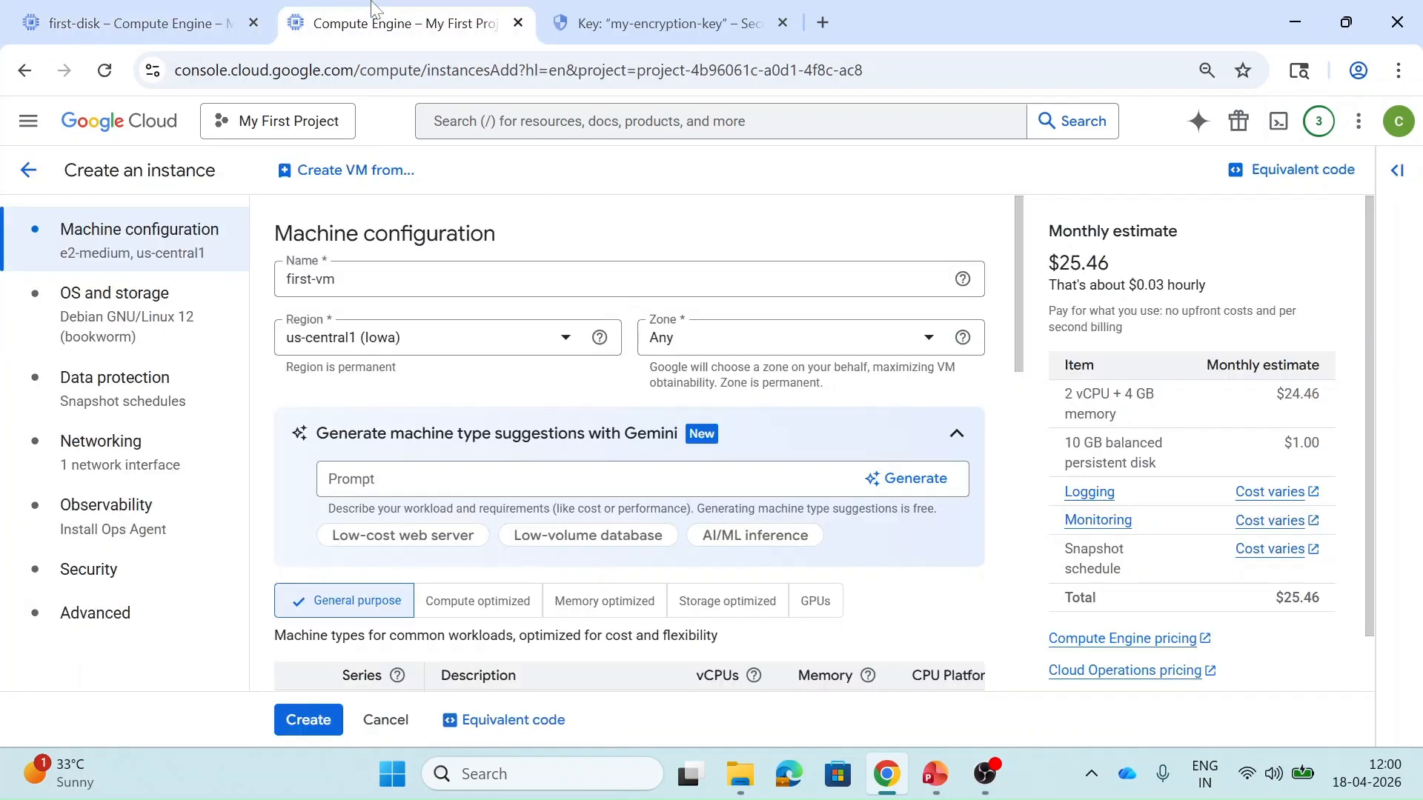
{"action": "left_click", "coordinate": [810, 339]}
{"action": "left_click", "coordinate": [778, 382]}
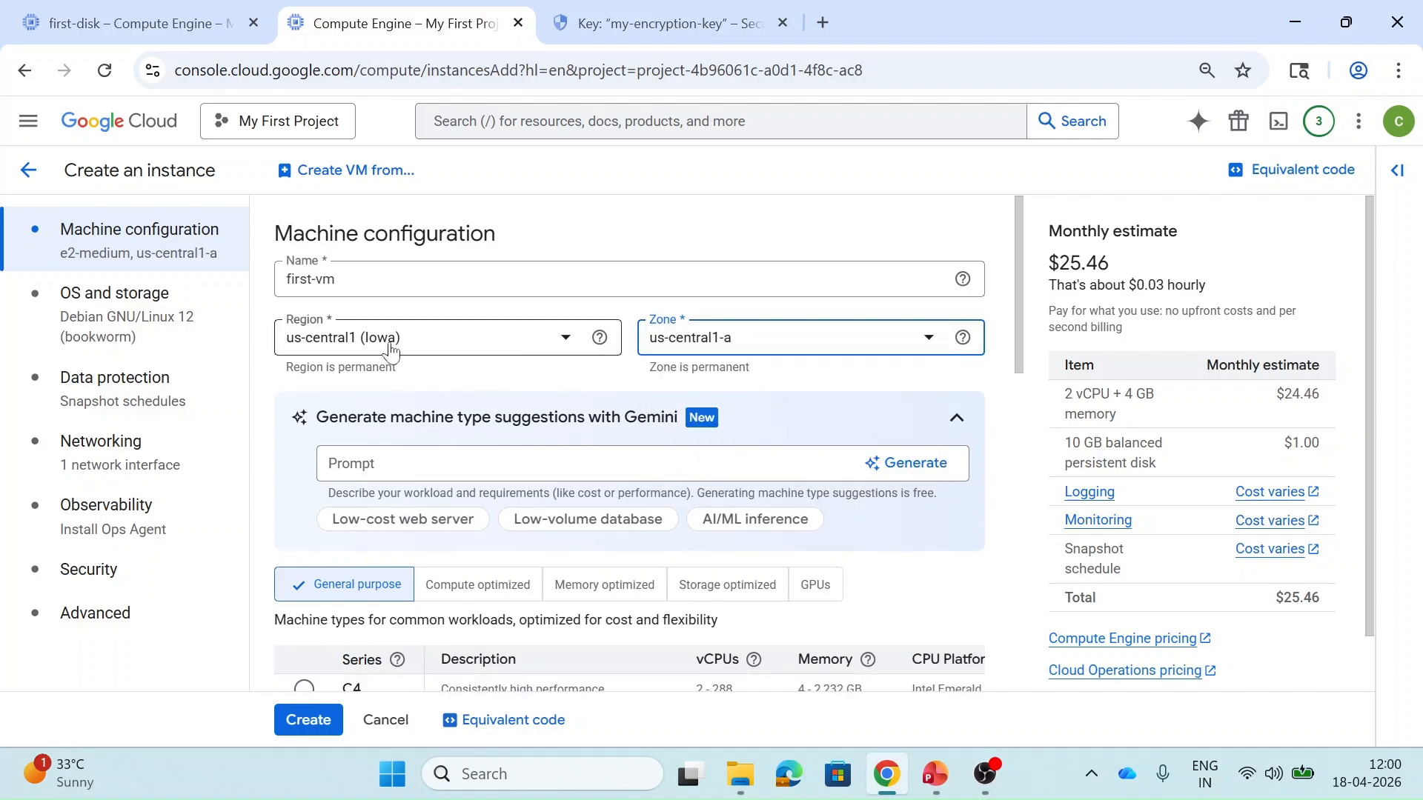
Step: Configure the VM's boot disk to be encrypted with the Cloud KMS key my-encryption-key, and apply the boot disk settings
{"action": "left_click", "coordinate": [81, 341]}
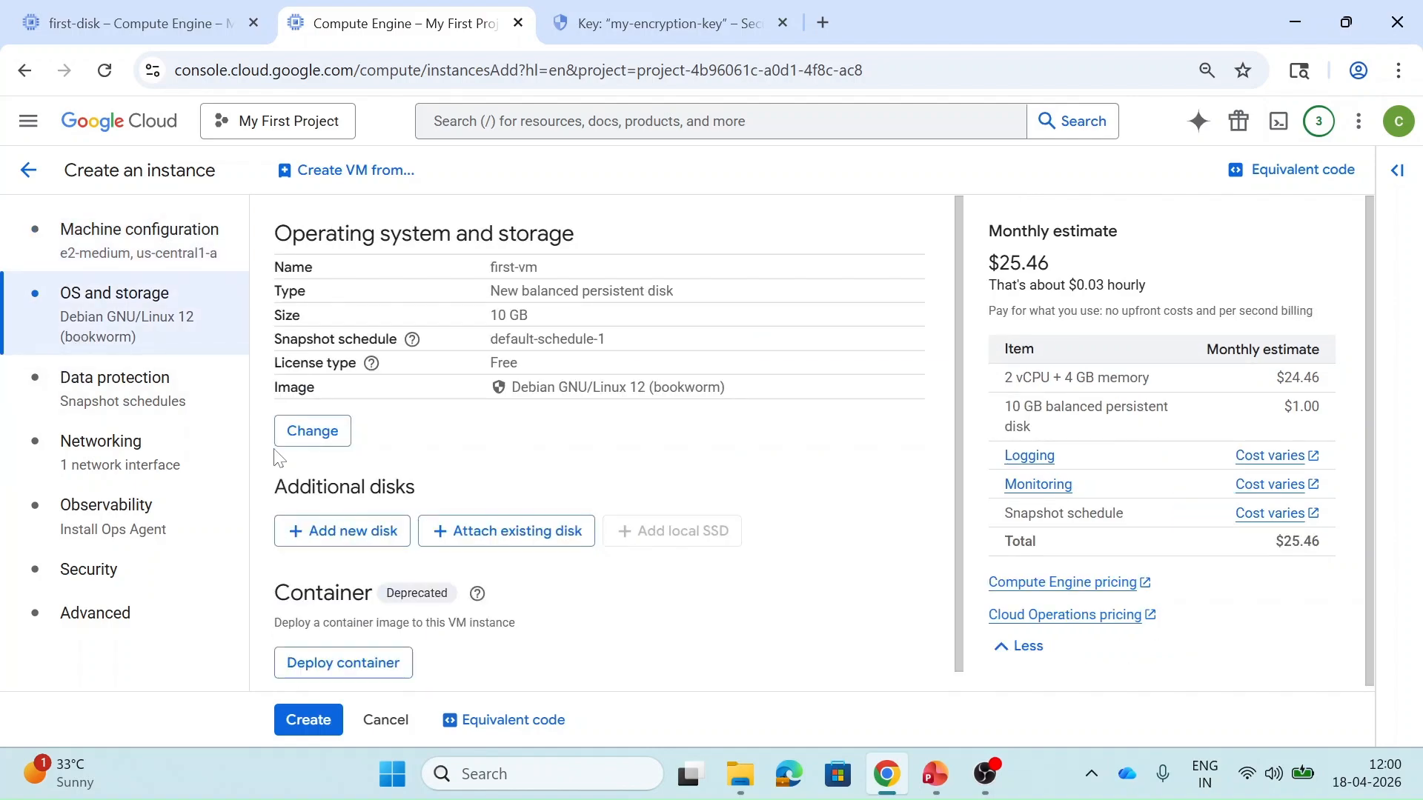
{"action": "left_click", "coordinate": [336, 441]}
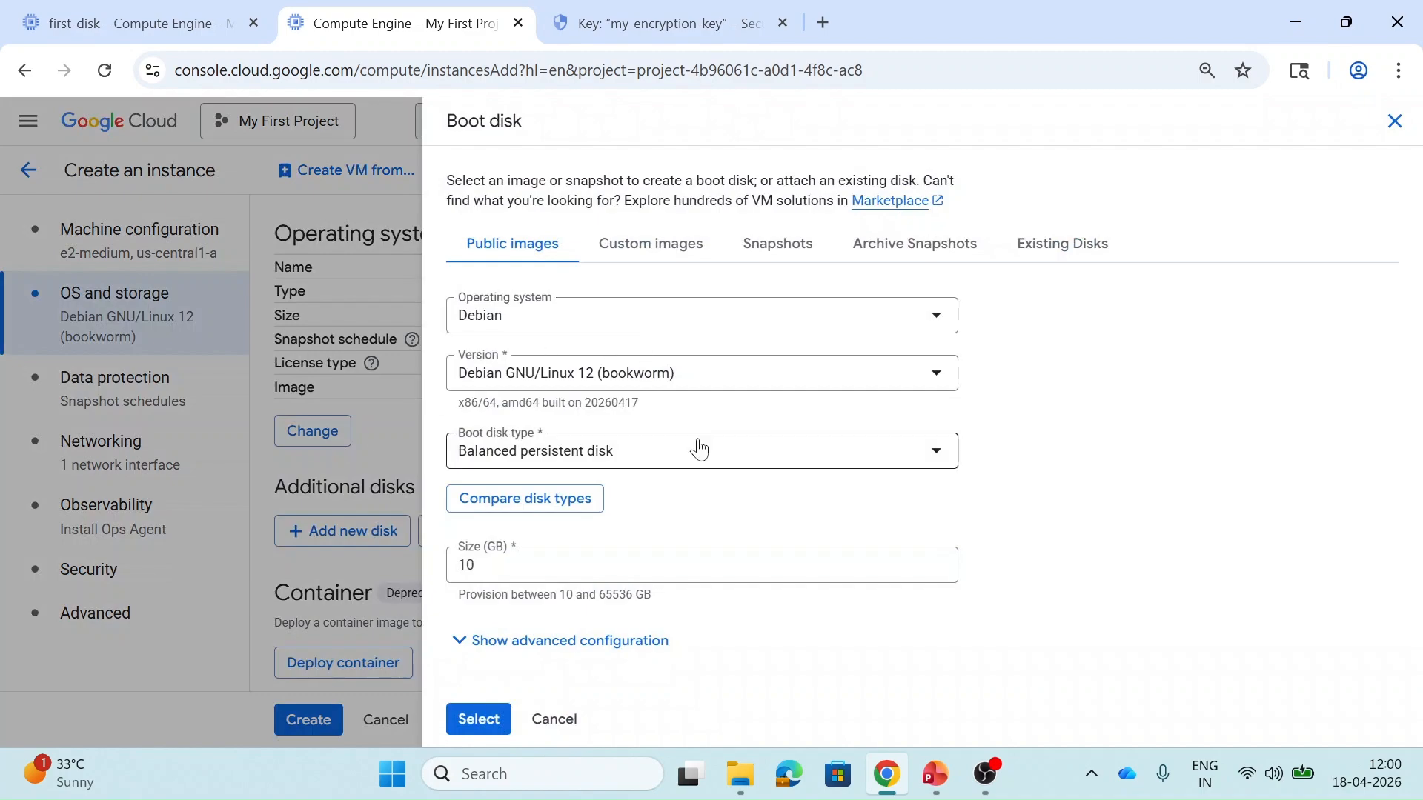
{"action": "left_click", "coordinate": [550, 641]}
{"action": "scroll", "coordinate": [550, 642], "scroll_direction": "down", "scroll_amount": 5}
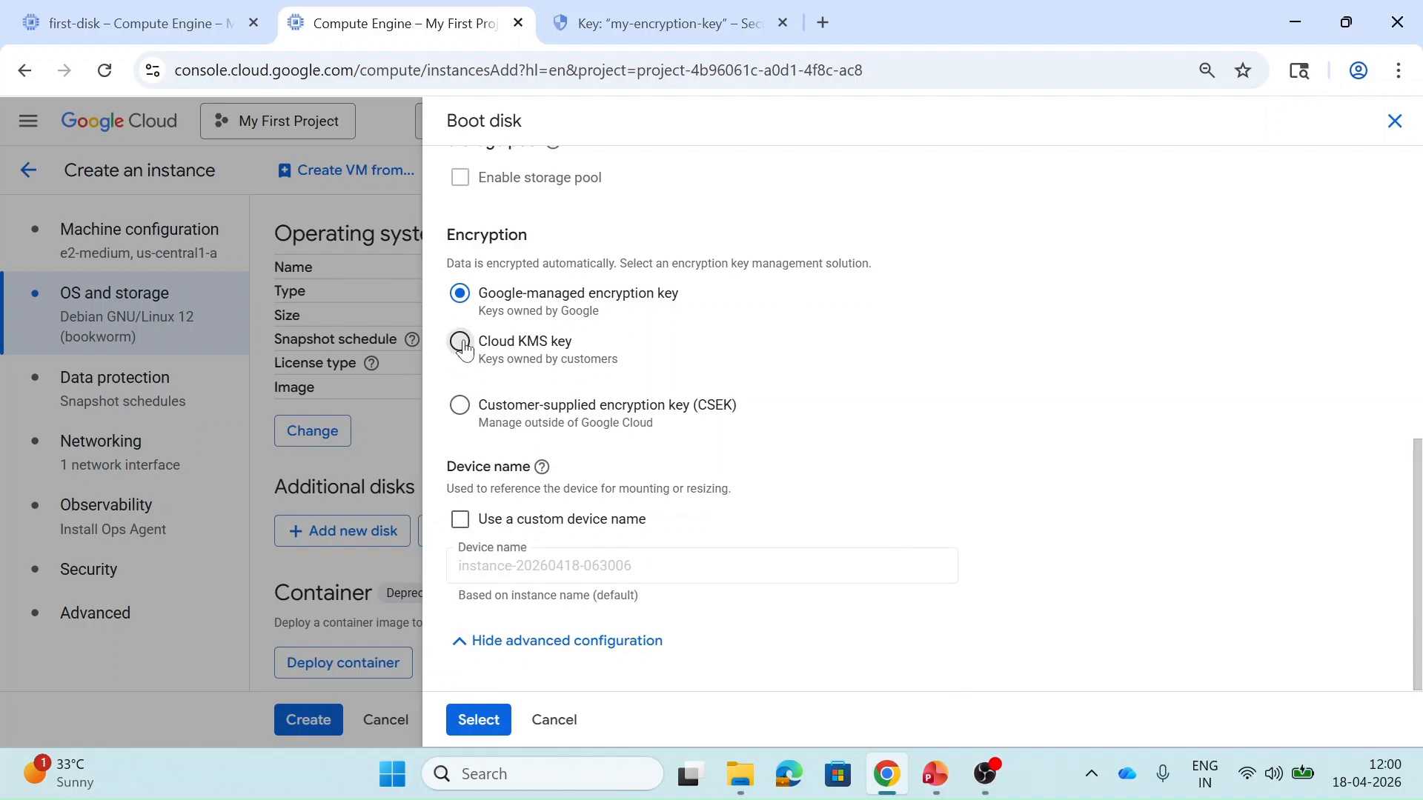
{"action": "left_click", "coordinate": [462, 343]}
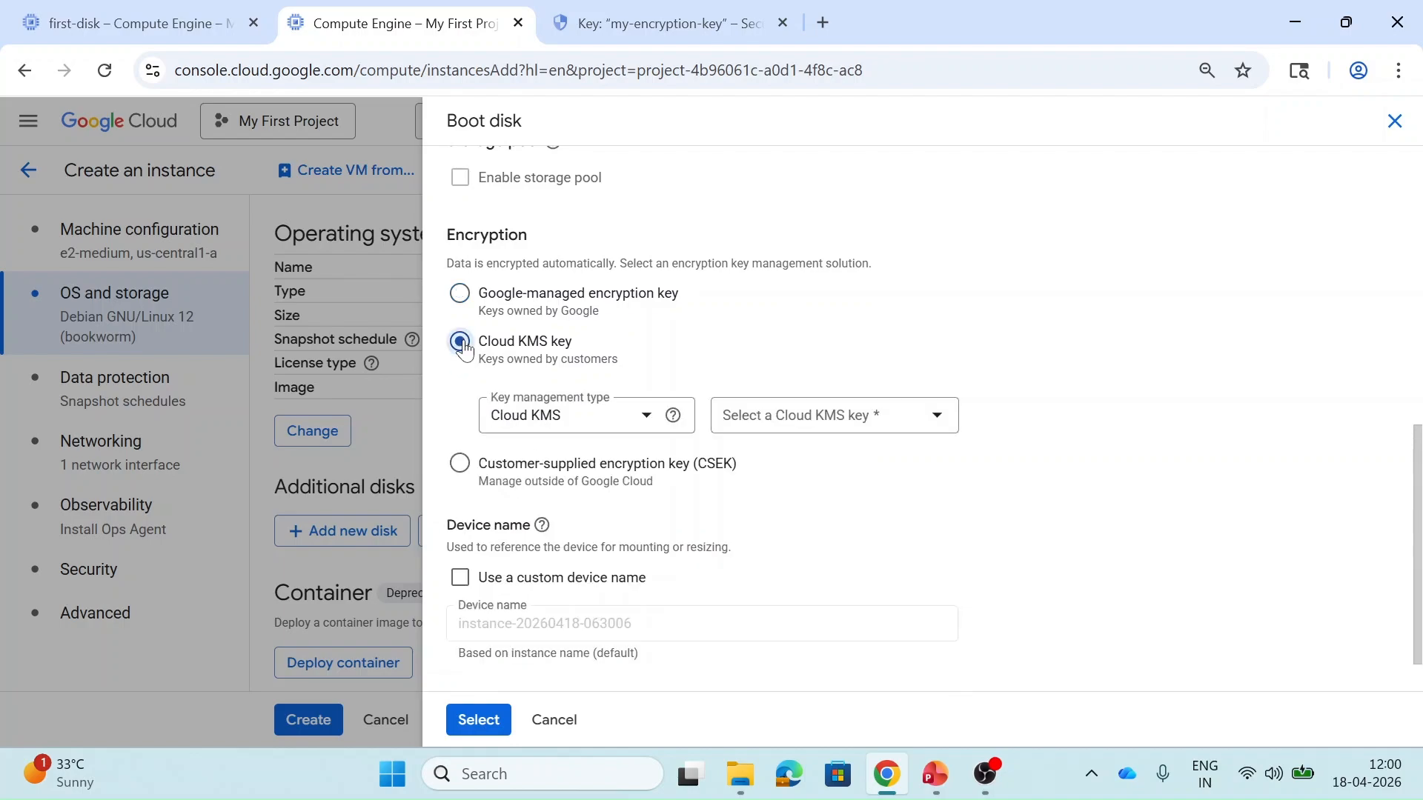
{"action": "left_click", "coordinate": [778, 413]}
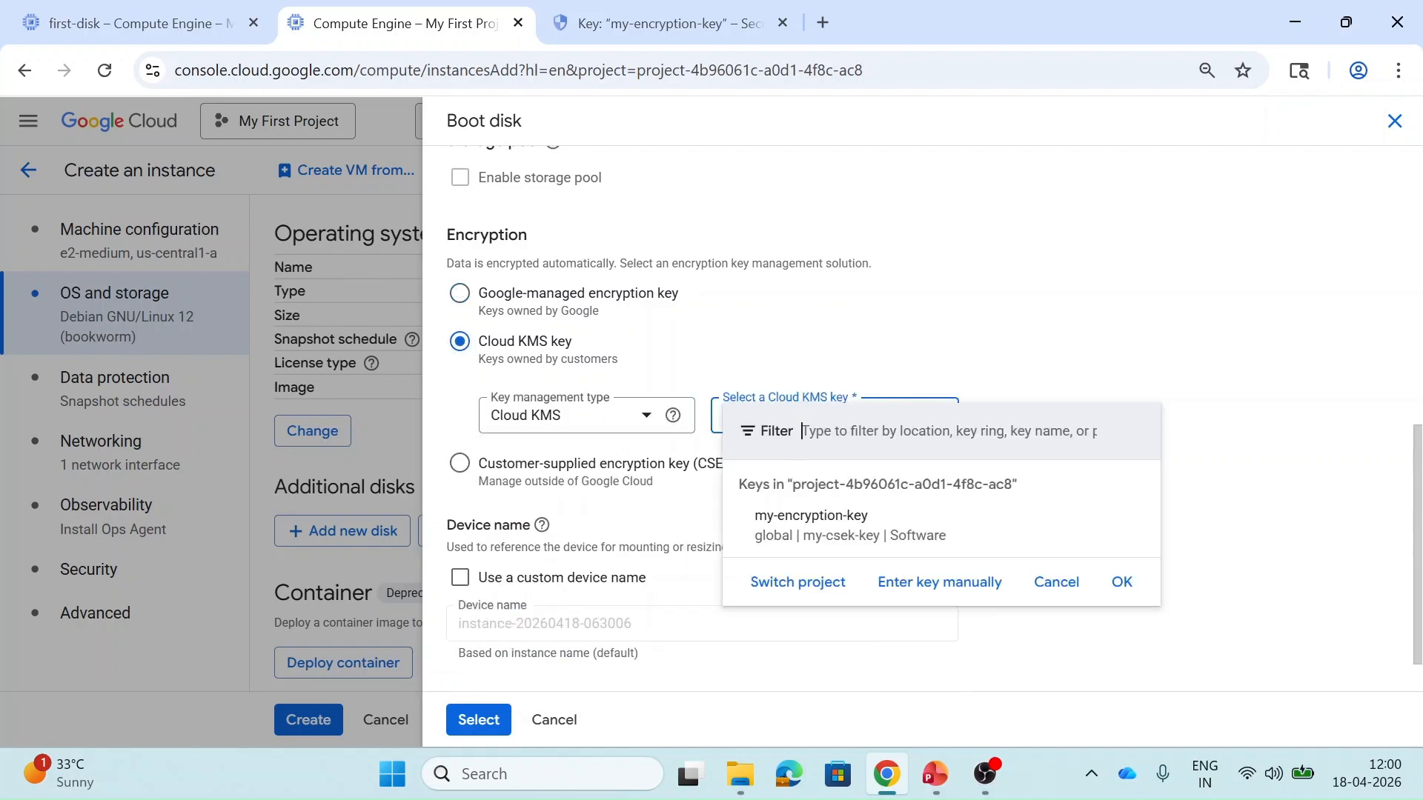
{"action": "left_click", "coordinate": [791, 532]}
{"action": "scroll", "coordinate": [555, 589], "scroll_direction": "down", "scroll_amount": 2}
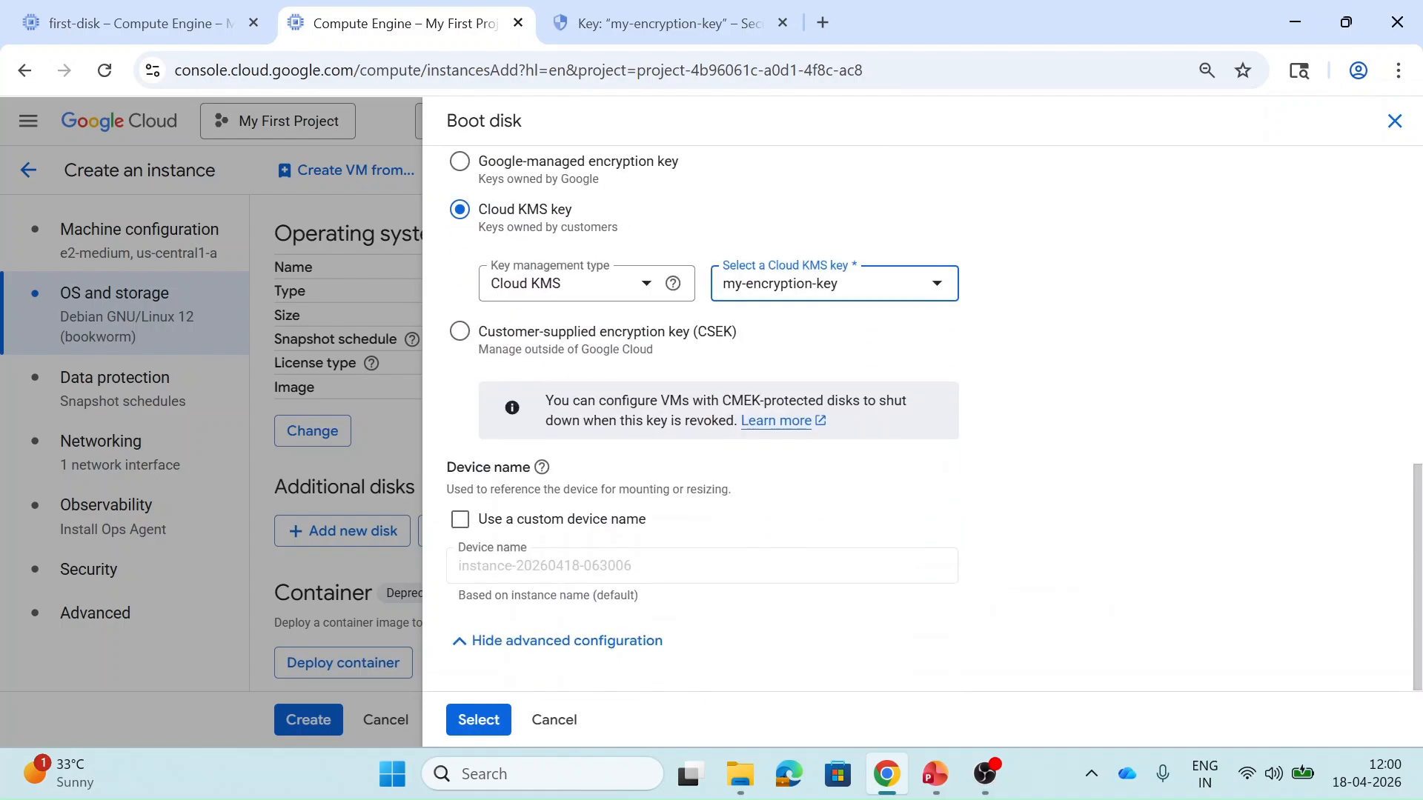
{"action": "left_click", "coordinate": [496, 720]}
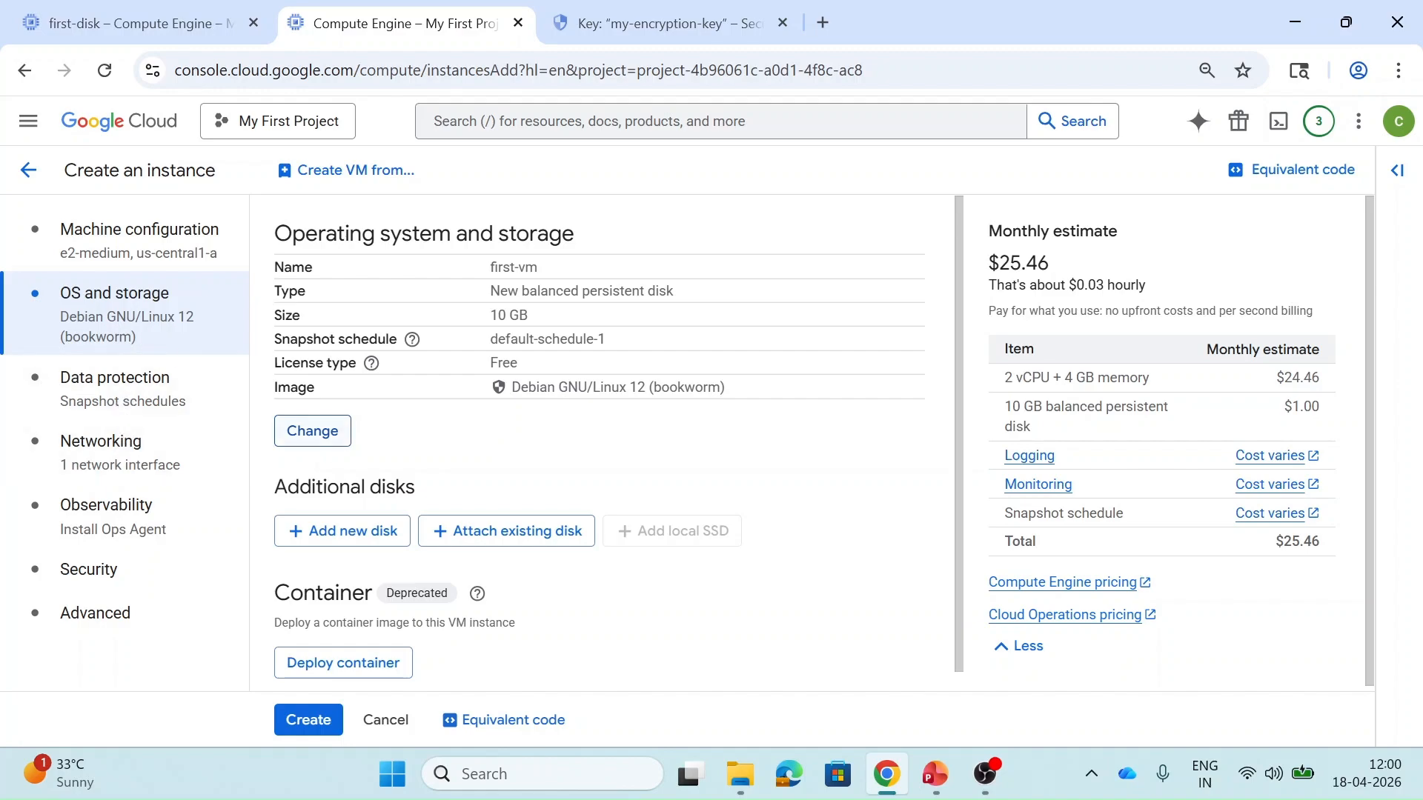
{"action": "scroll", "coordinate": [600, 445], "scroll_direction": "down", "scroll_amount": 1}
{"action": "left_click", "coordinate": [380, 510]}
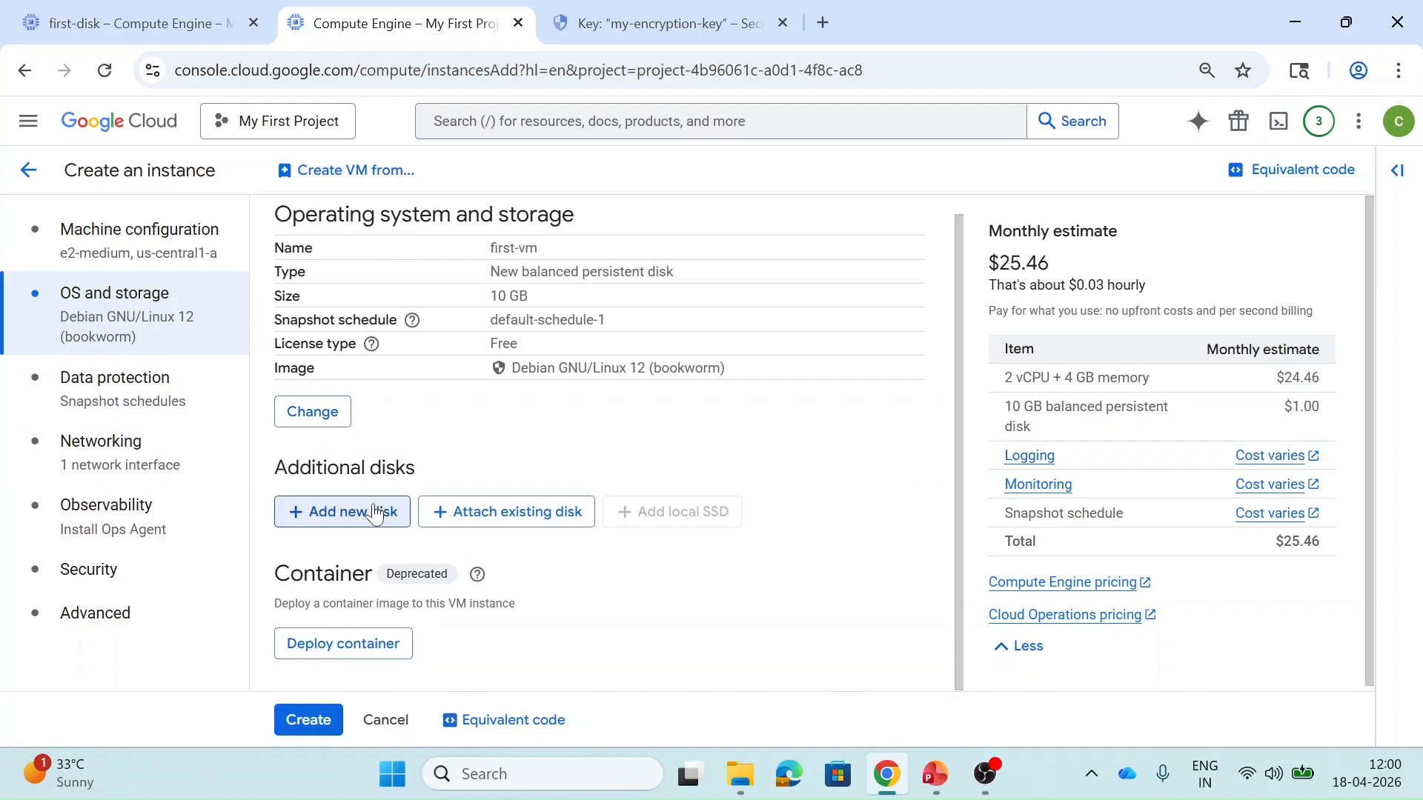
{"action": "scroll", "coordinate": [1143, 406], "scroll_direction": "down", "scroll_amount": 5}
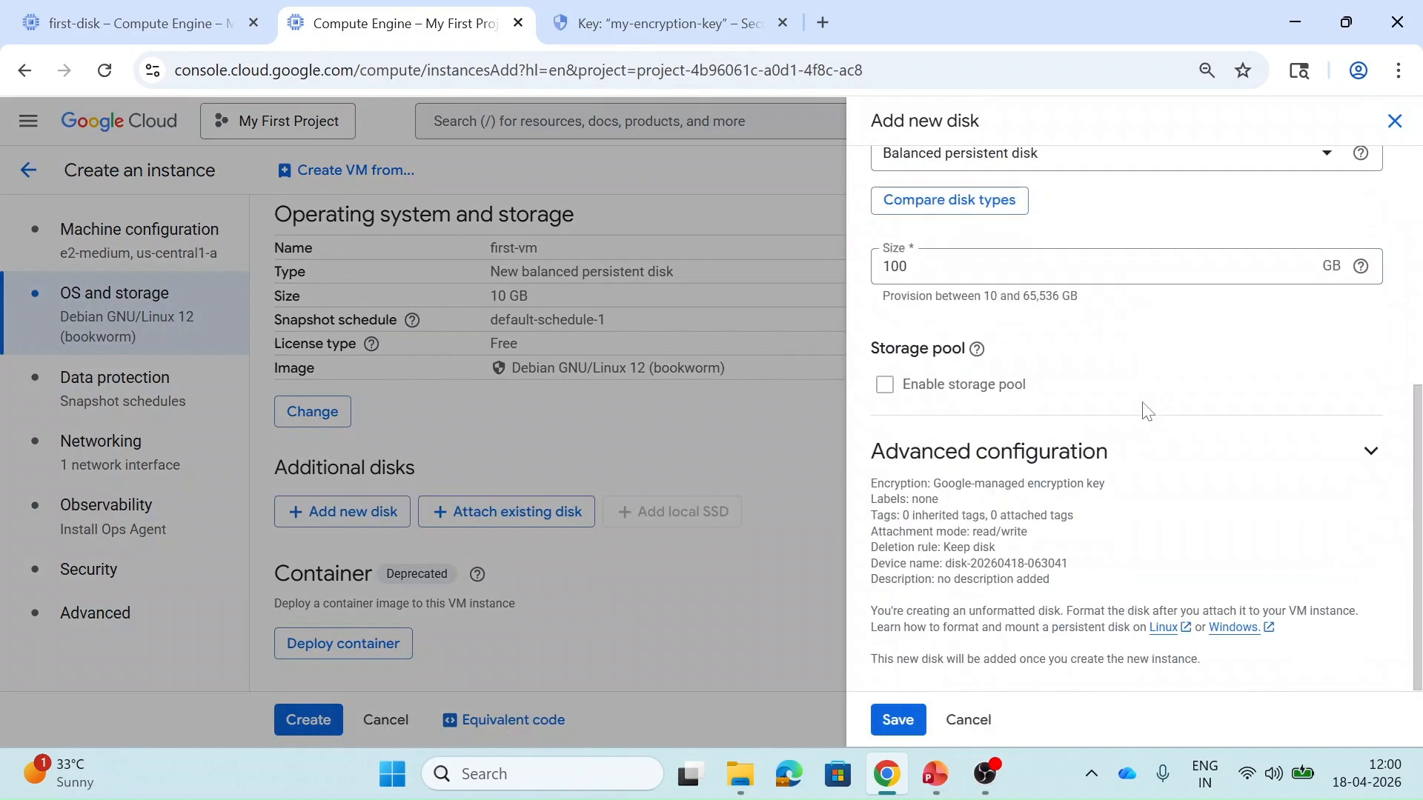
{"action": "left_click", "coordinate": [1091, 460]}
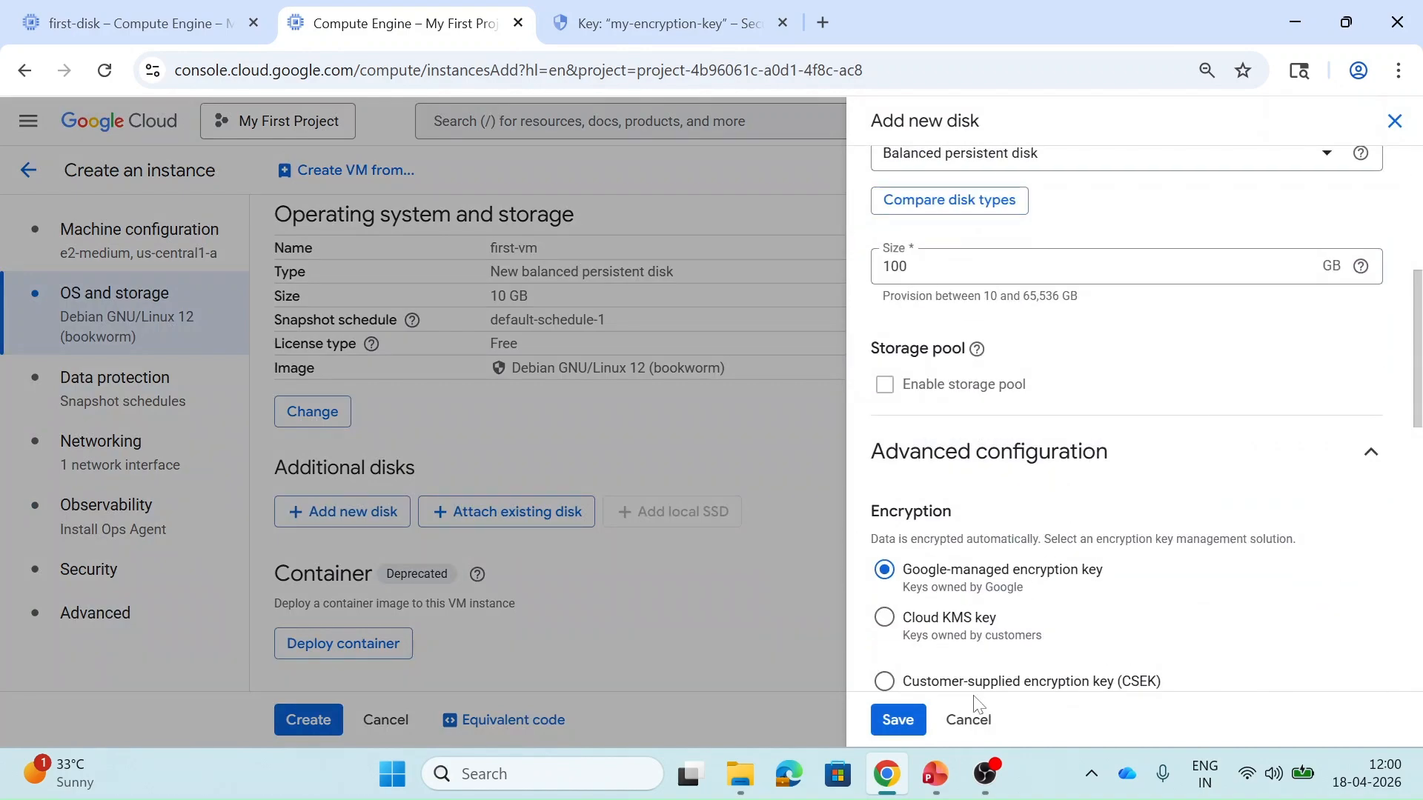
{"action": "left_click", "coordinate": [965, 719]}
Step: Attach the existing disk first-disk to the new VM in read/write mode with the Keep disk rule, and create the VM
{"action": "left_click", "coordinate": [476, 511]}
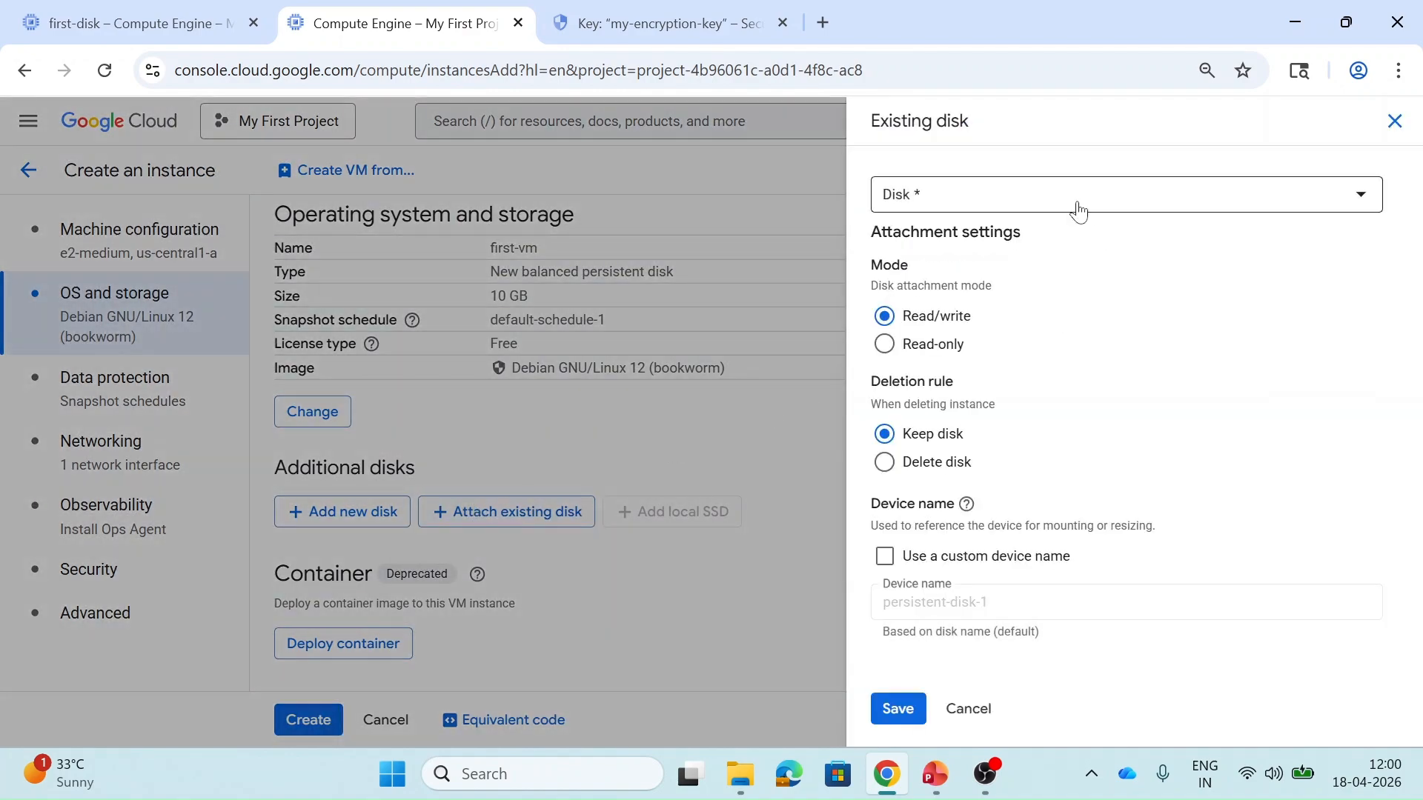
{"action": "left_click", "coordinate": [1078, 211]}
{"action": "left_click", "coordinate": [1022, 288]}
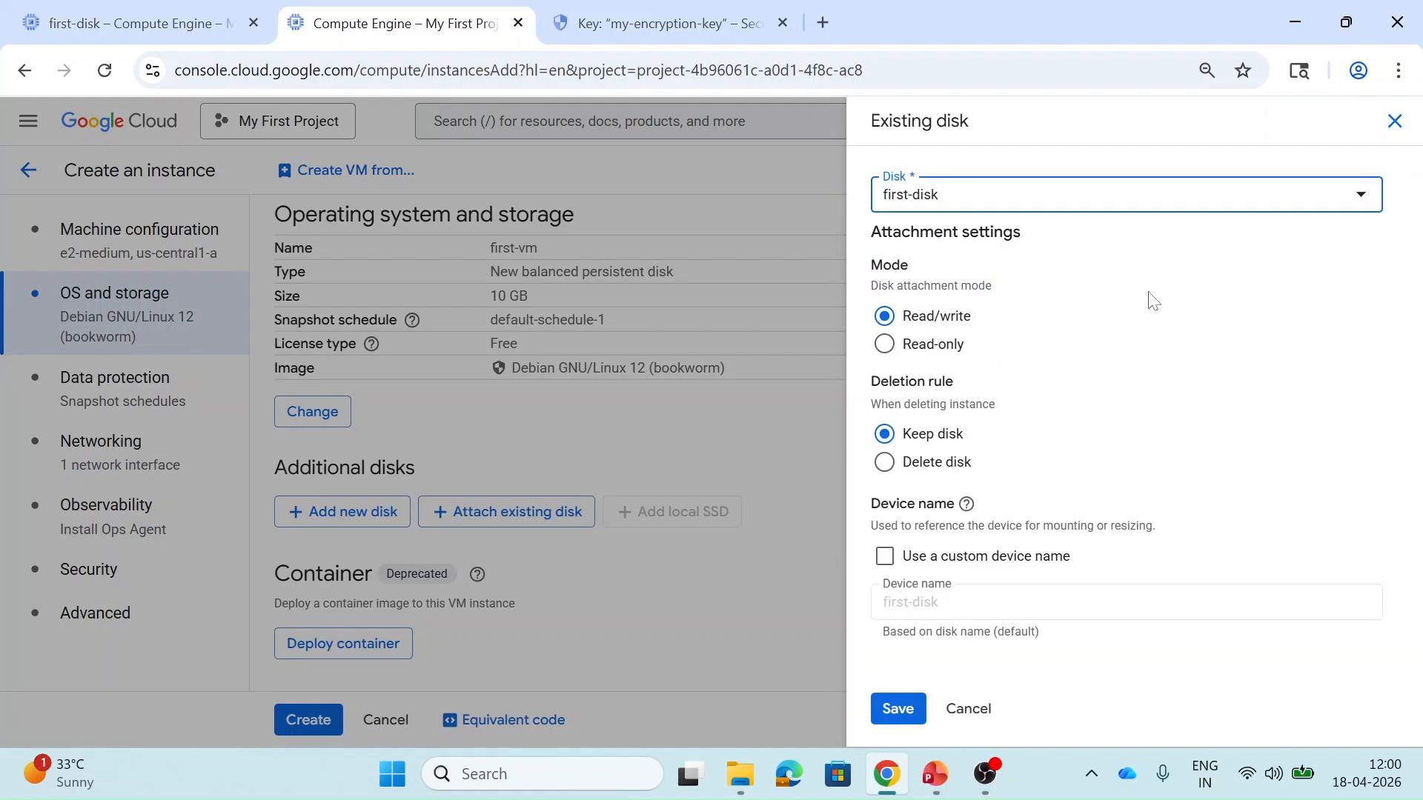
{"action": "left_click", "coordinate": [913, 709]}
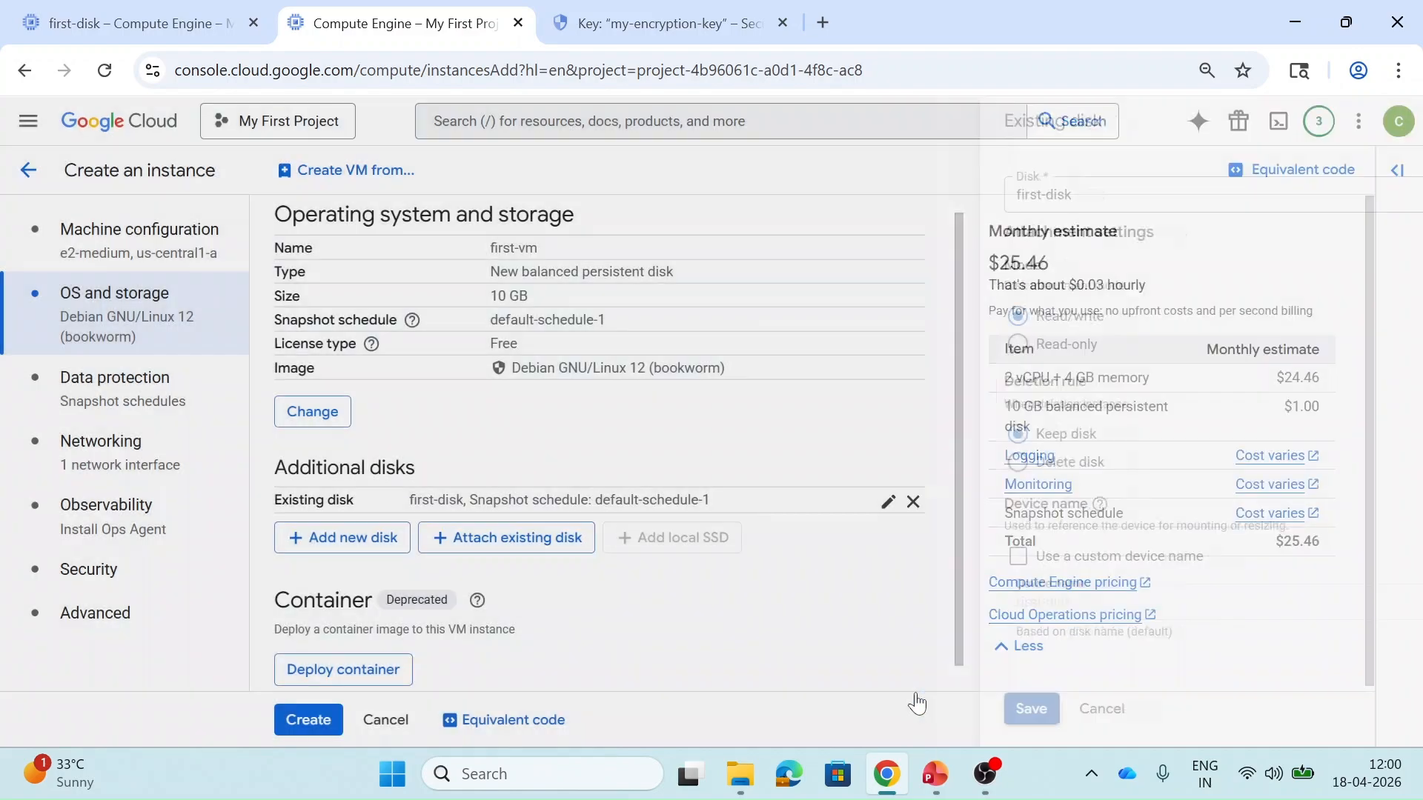
{"action": "left_click", "coordinate": [301, 726]}
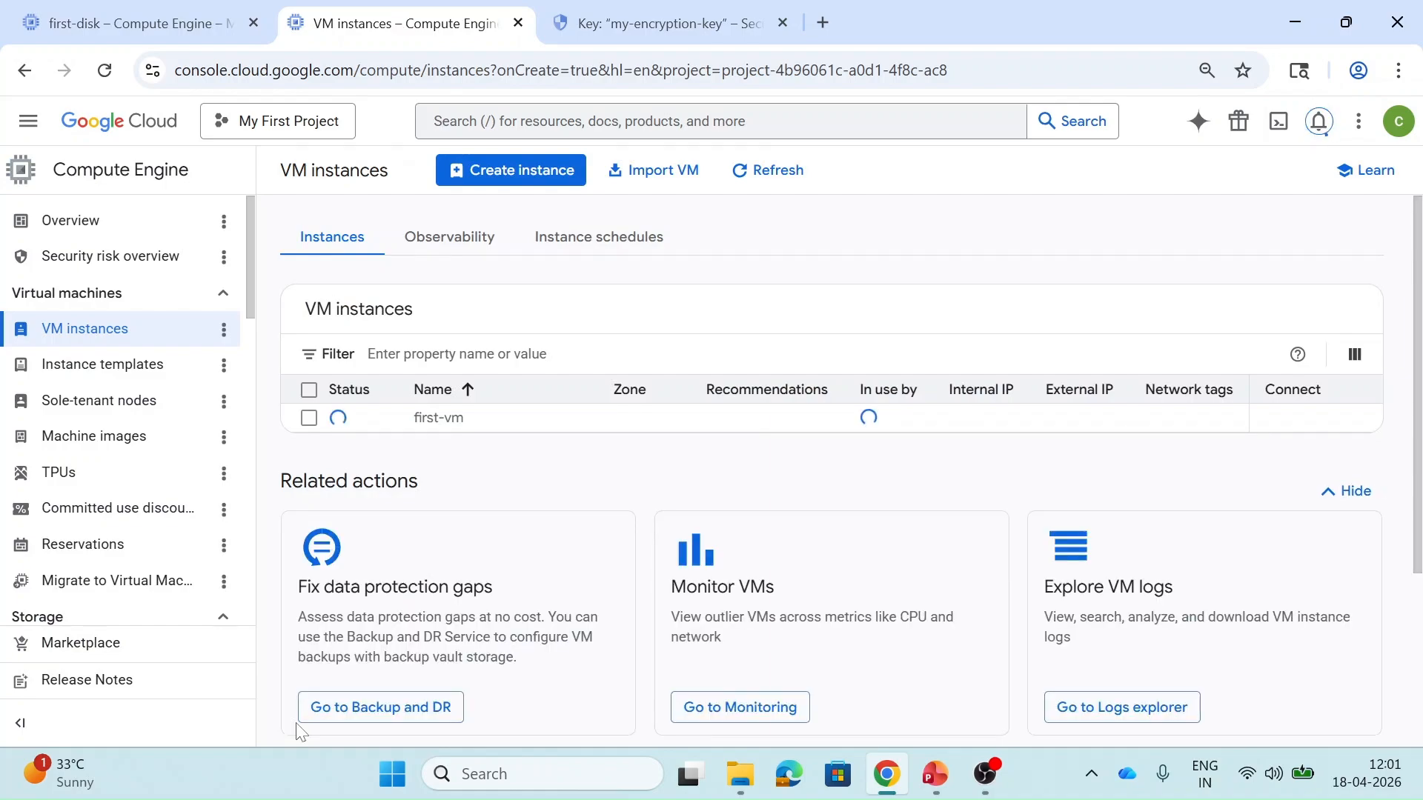
Step: Open the details of first-vm and examine the disks listed in its storage section
{"action": "left_click", "coordinate": [441, 430]}
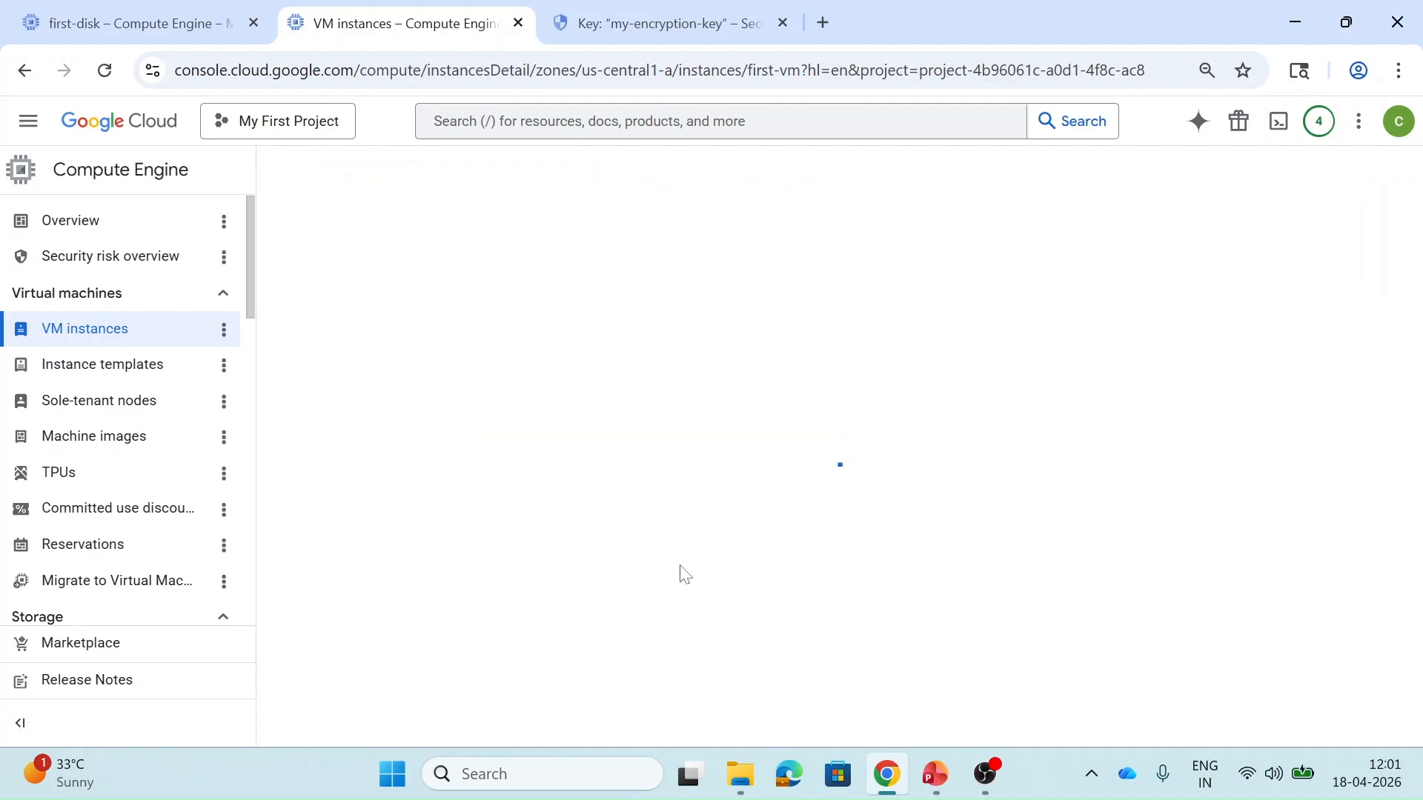
{"action": "scroll", "coordinate": [679, 574], "scroll_direction": "down", "scroll_amount": 15}
{"action": "scroll", "coordinate": [679, 574], "scroll_direction": "down", "scroll_amount": 8}
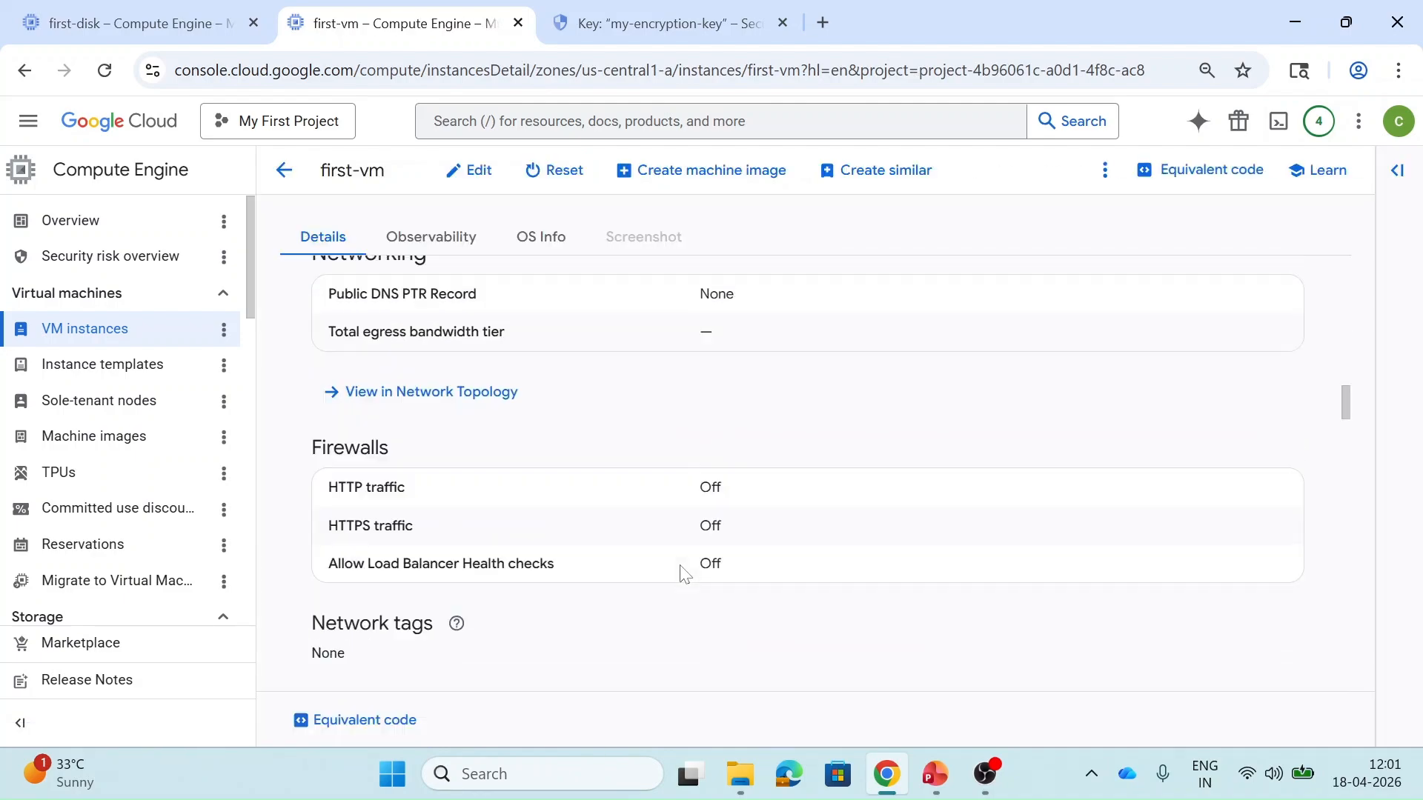
{"action": "scroll", "coordinate": [680, 574], "scroll_direction": "down", "scroll_amount": 1}
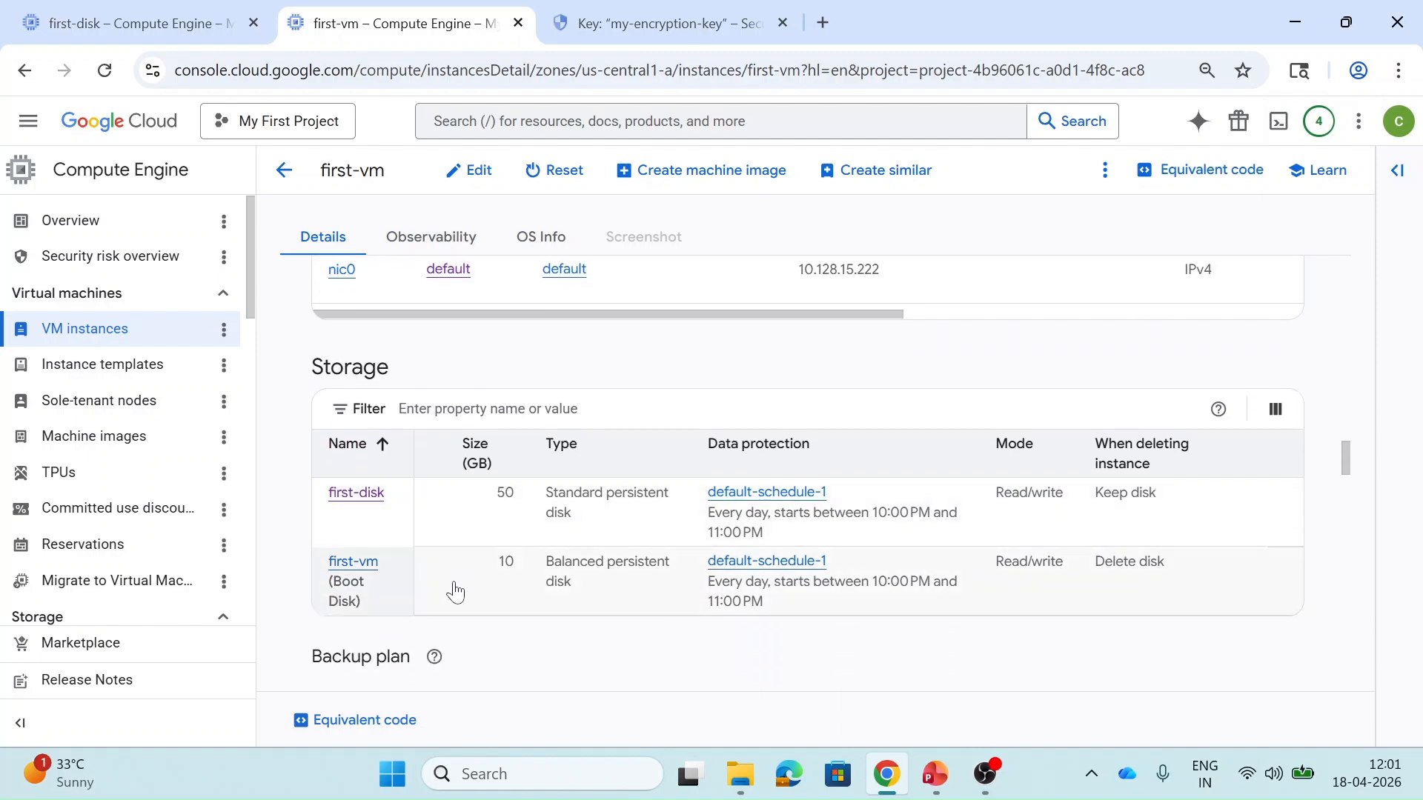
{"action": "scroll", "coordinate": [455, 593], "scroll_direction": "up", "scroll_amount": 1}
{"action": "scroll", "coordinate": [455, 593], "scroll_direction": "up", "scroll_amount": 1}
{"action": "scroll", "coordinate": [455, 593], "scroll_direction": "up", "scroll_amount": 10}
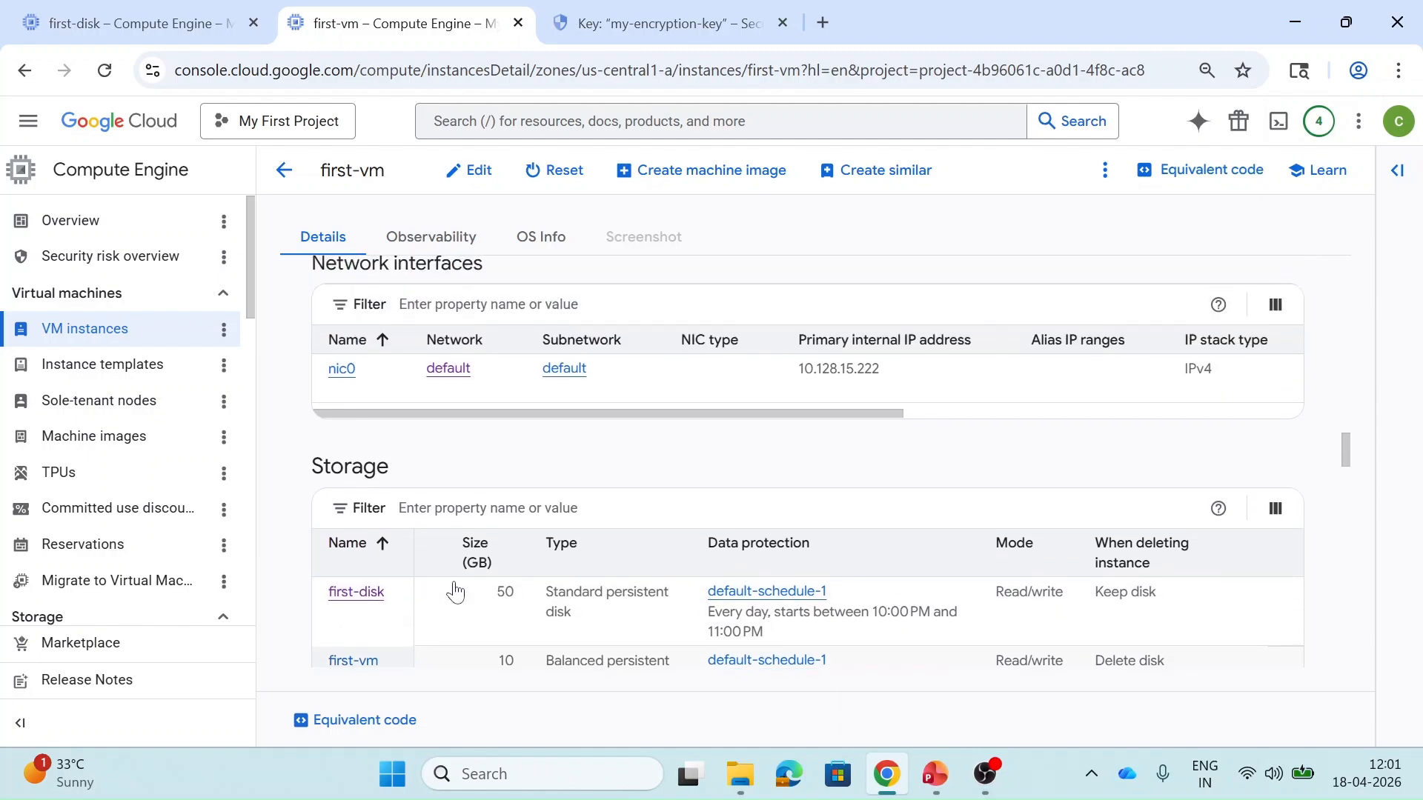
{"action": "scroll", "coordinate": [508, 509], "scroll_direction": "up", "scroll_amount": 5}
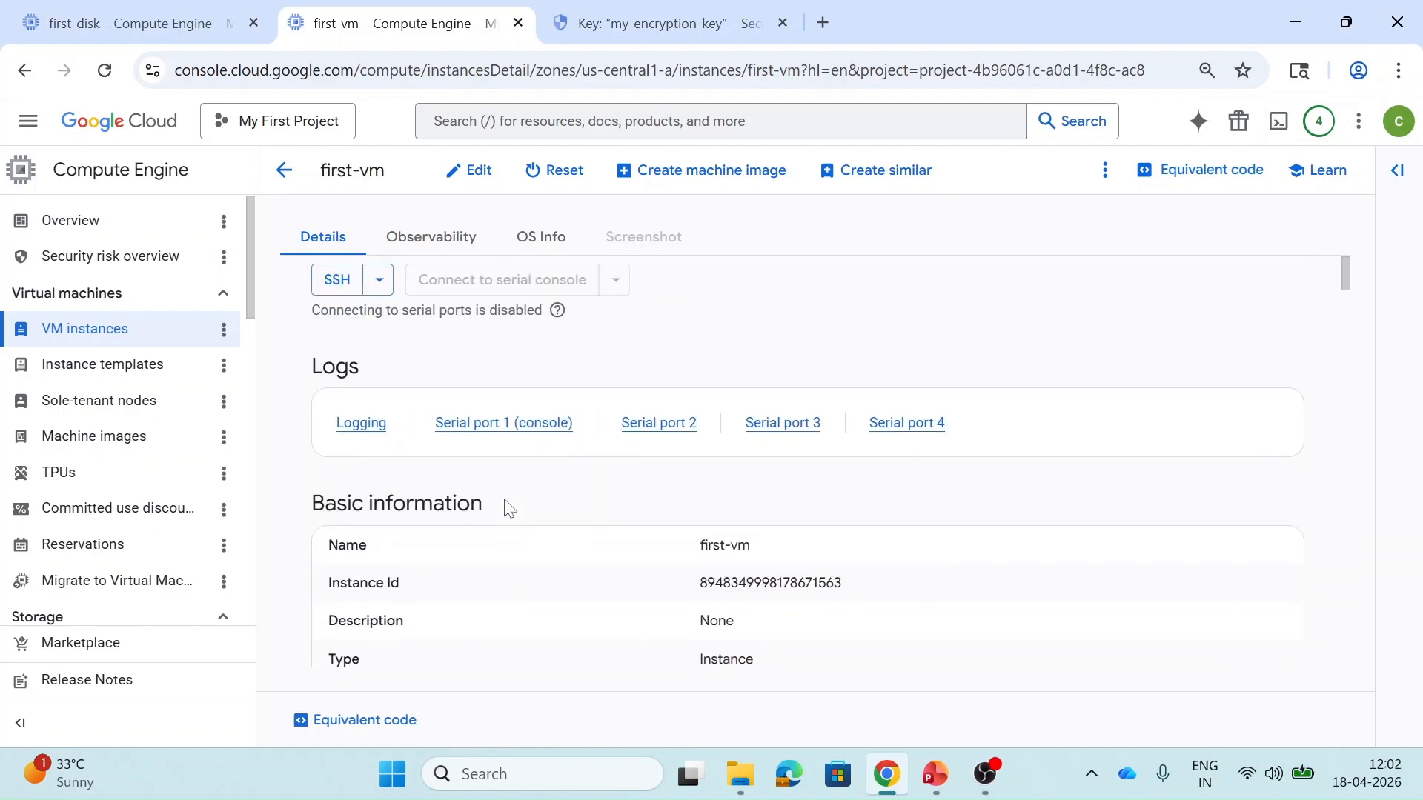
Step: Open the boot disk first-vm from the disks list and inspect its encryption properties and further available actions
{"action": "scroll", "coordinate": [213, 423], "scroll_direction": "down", "scroll_amount": 3}
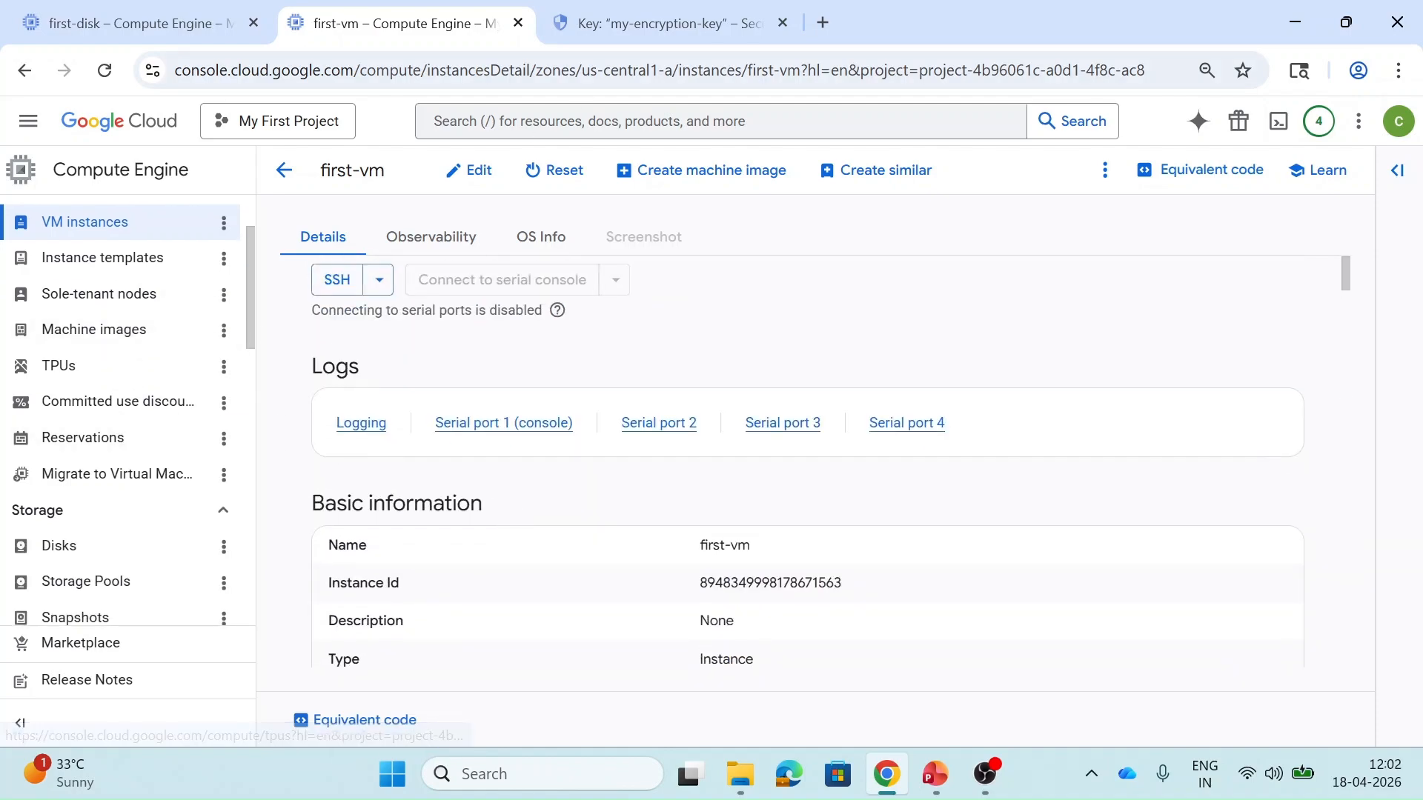
{"action": "scroll", "coordinate": [119, 371], "scroll_direction": "down", "scroll_amount": 2}
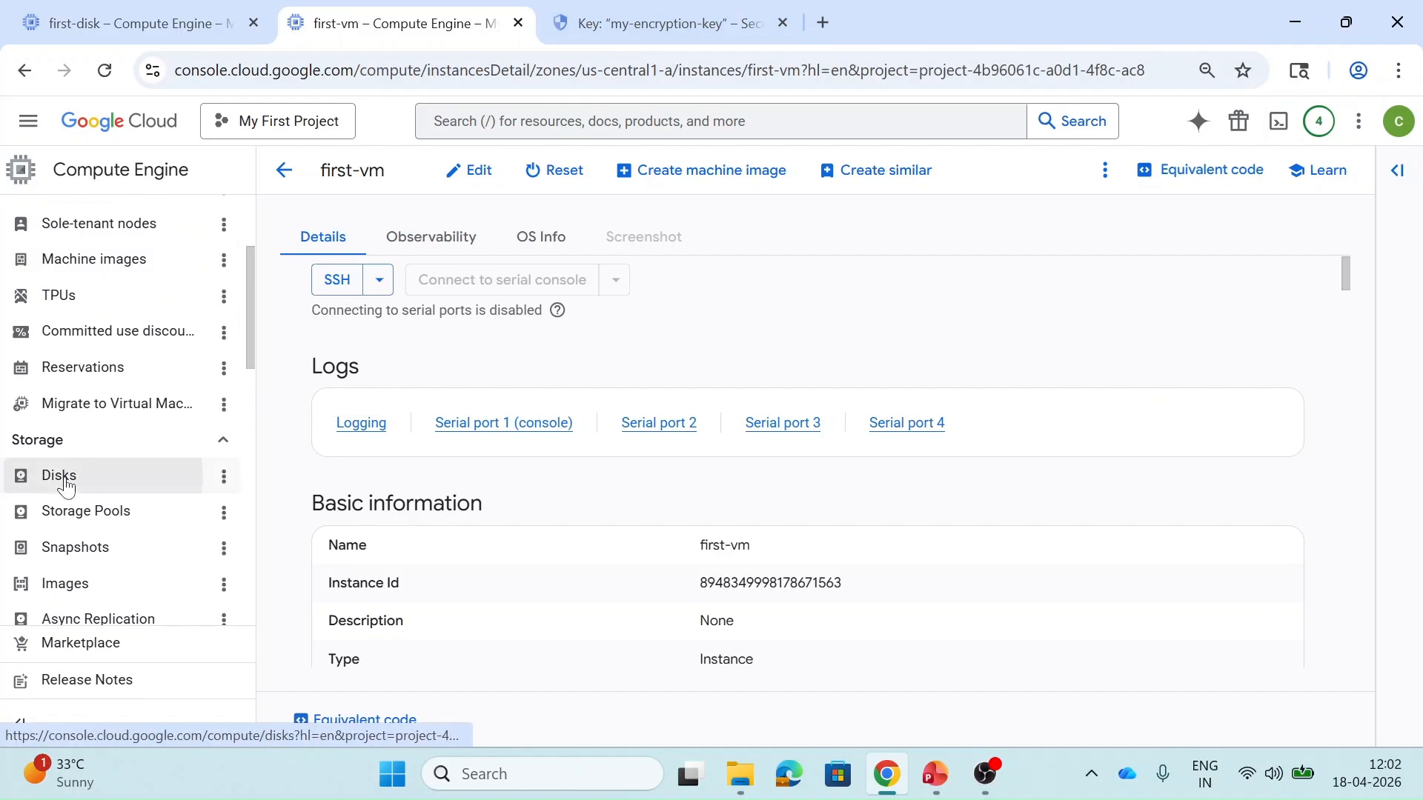
{"action": "left_click", "coordinate": [66, 482]}
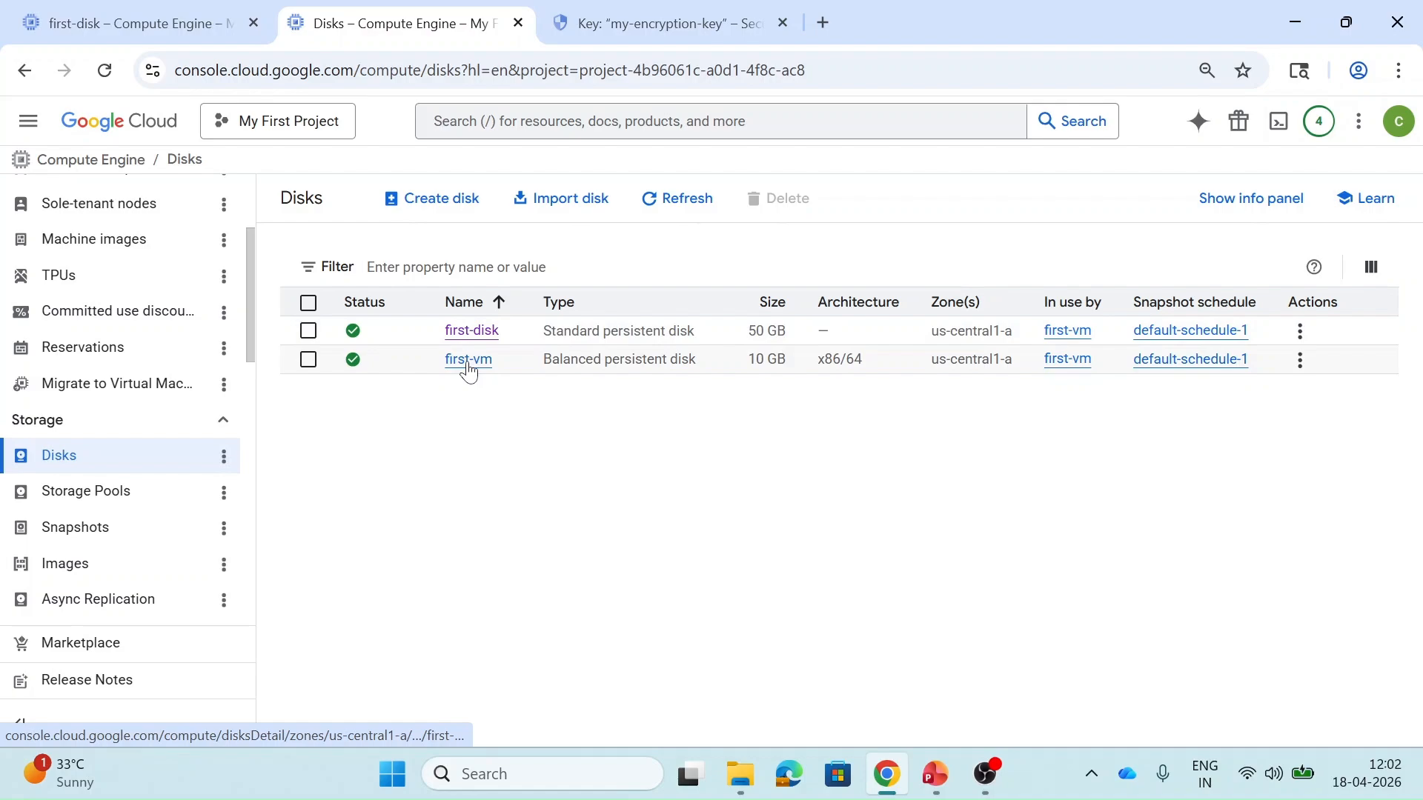
{"action": "left_click", "coordinate": [468, 361]}
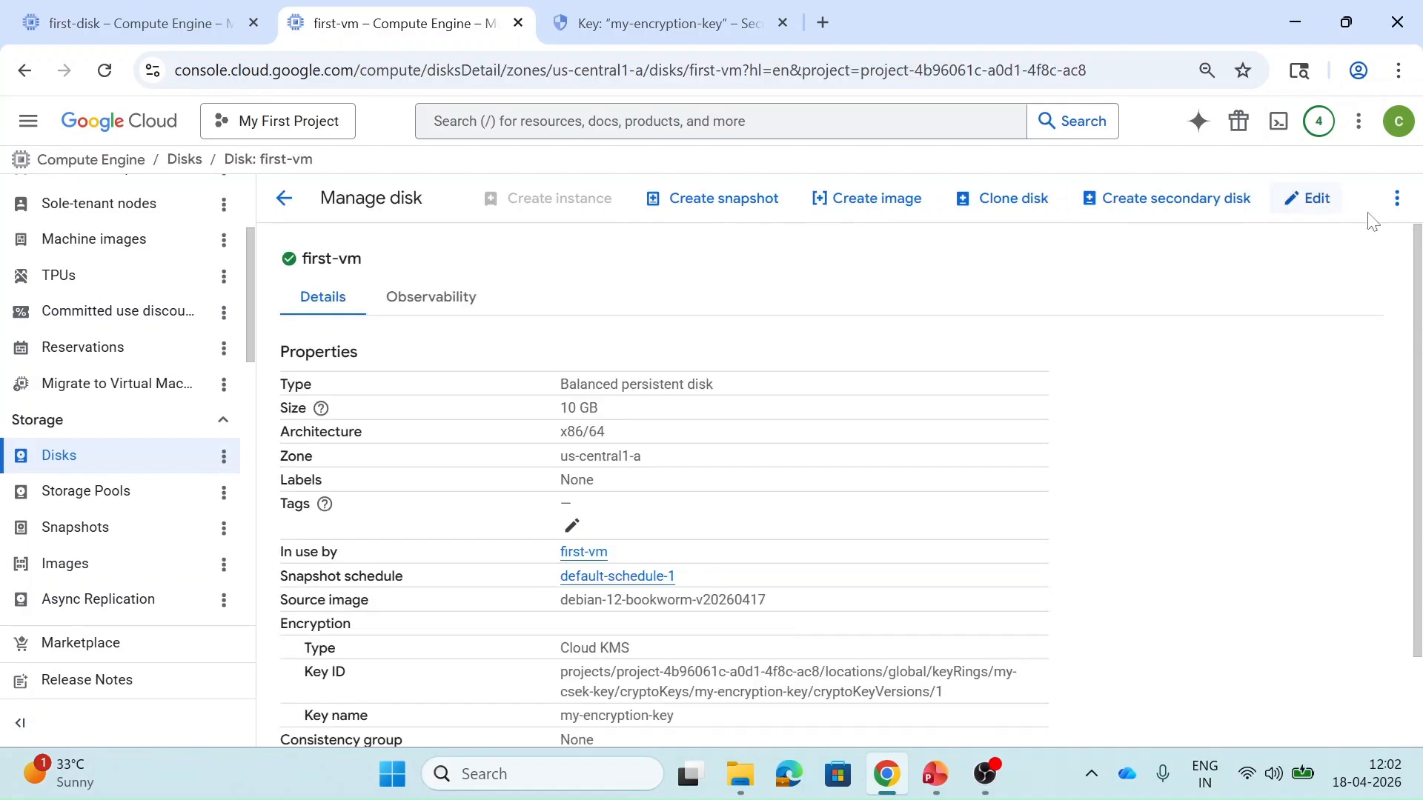
{"action": "left_click", "coordinate": [1396, 198]}
{"action": "left_click", "coordinate": [940, 274]}
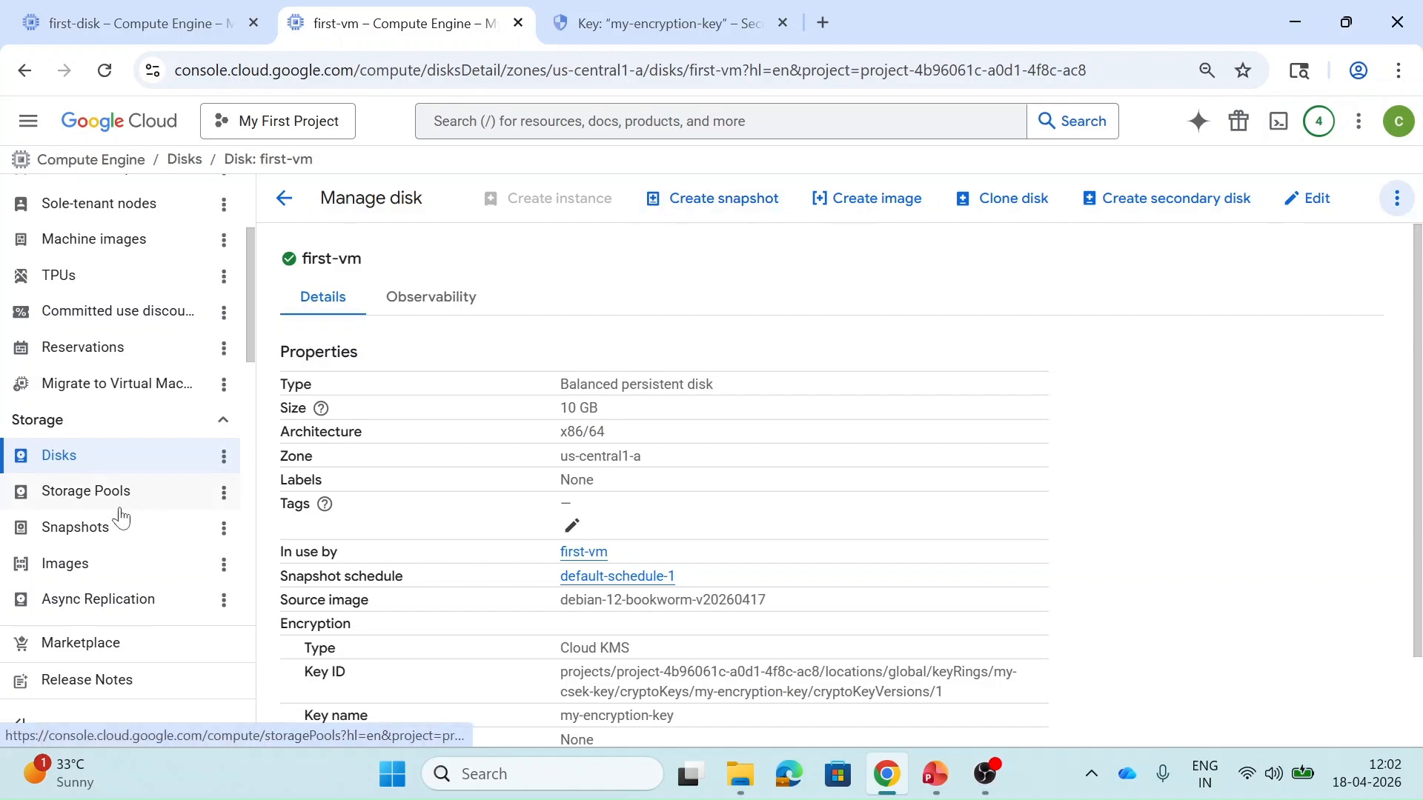
Step: Start creating a snapshot from the instant snapshots list and name it instant-boot-disk-snapshot
{"action": "left_click", "coordinate": [106, 530]}
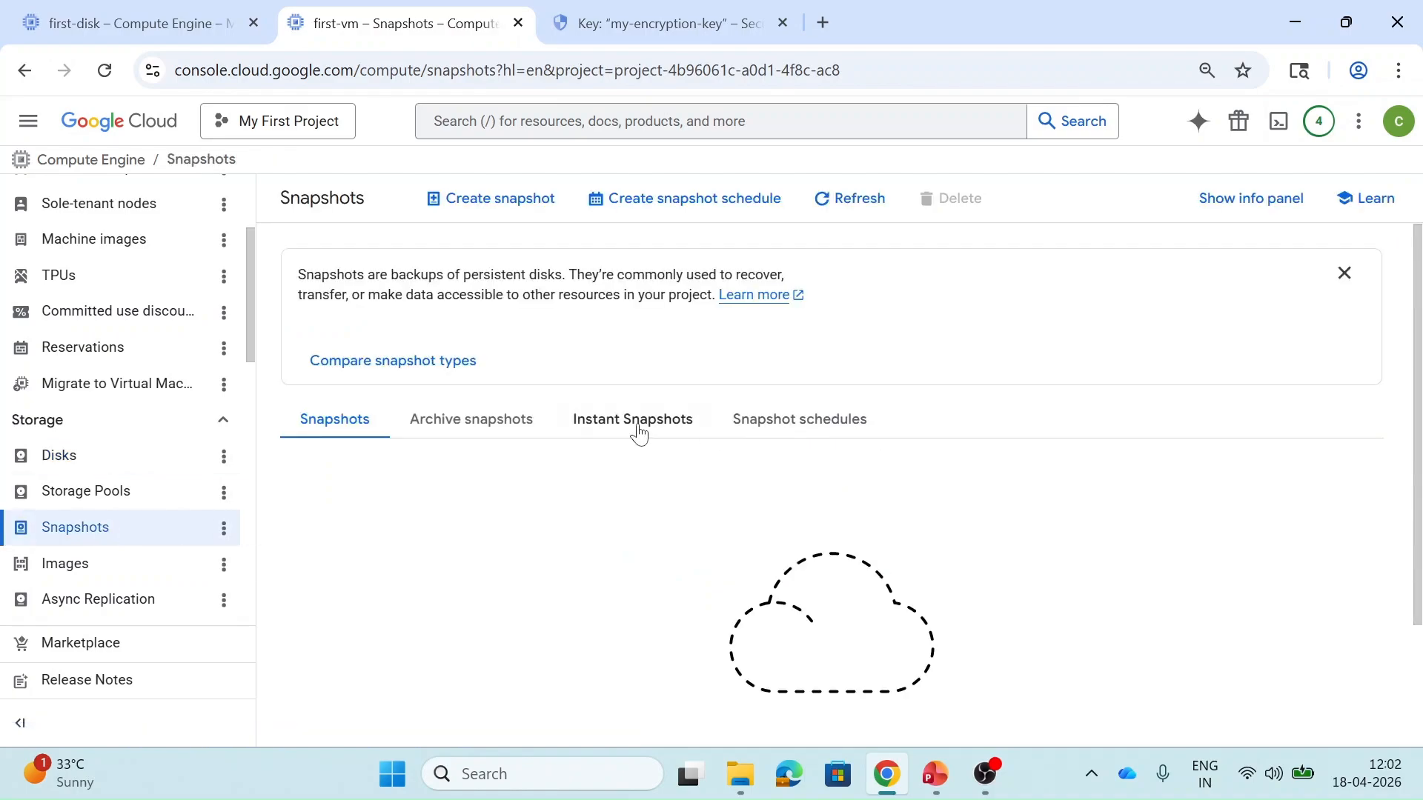
{"action": "left_click", "coordinate": [637, 432]}
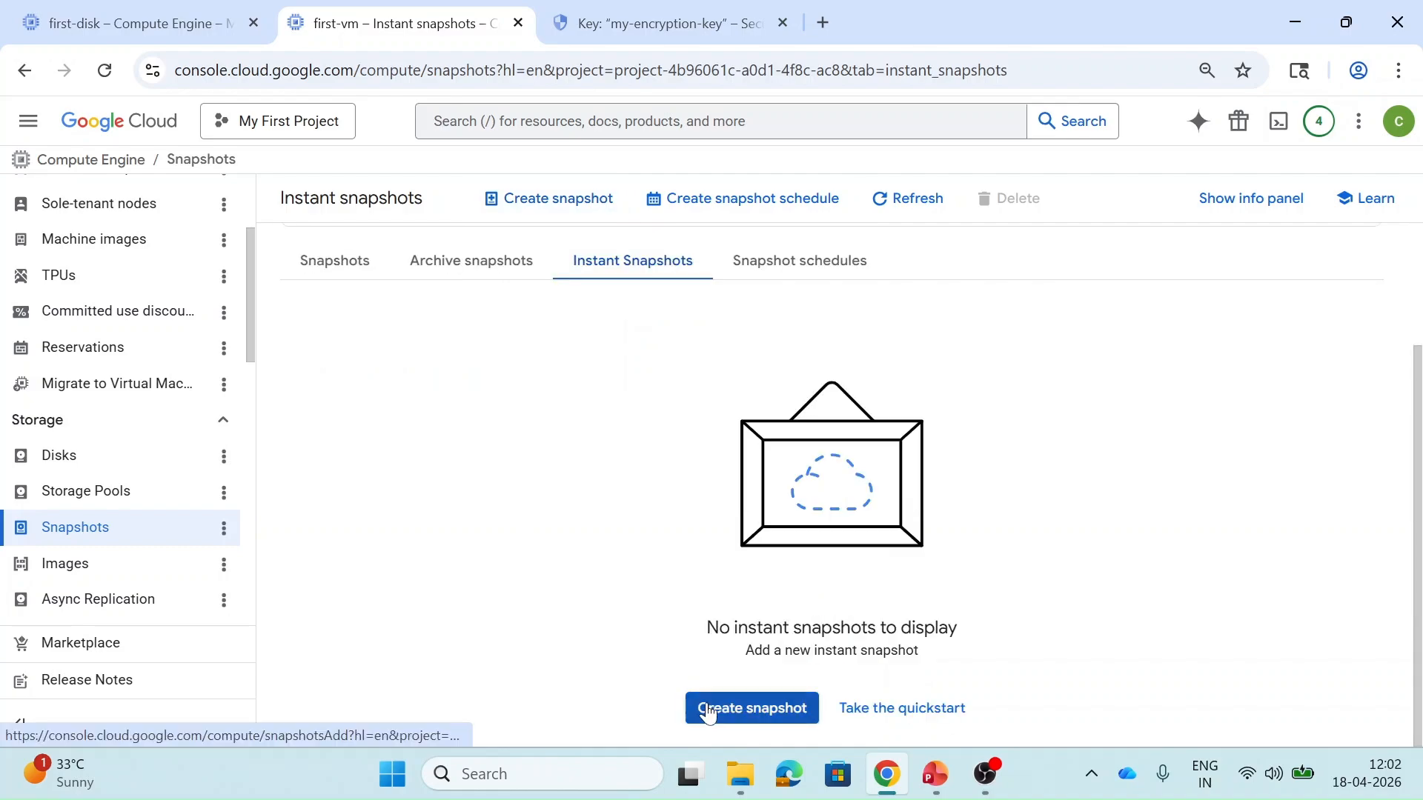
{"action": "left_click", "coordinate": [700, 706]}
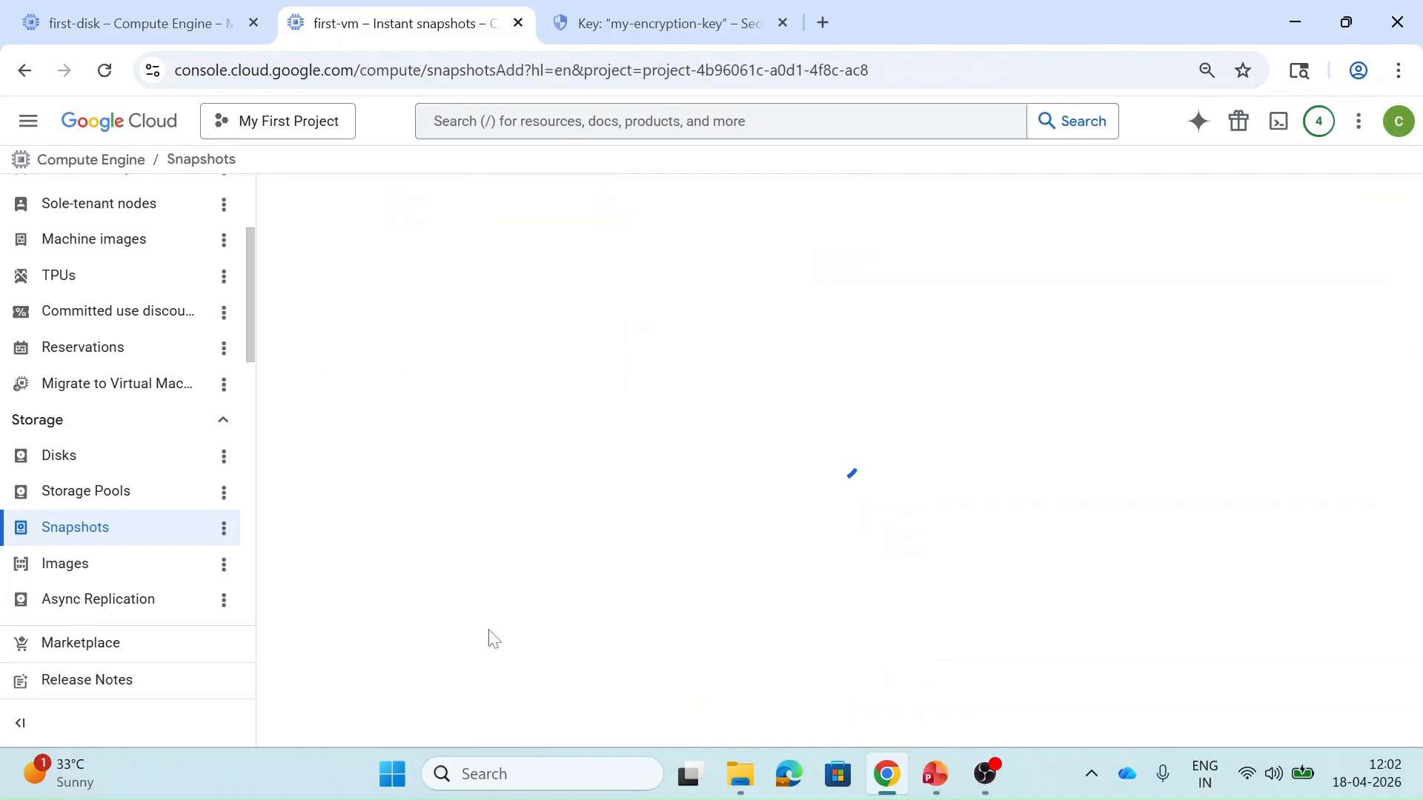
{"action": "left_click", "coordinate": [437, 313]}
{"action": "key", "text": "ctrl+a"}
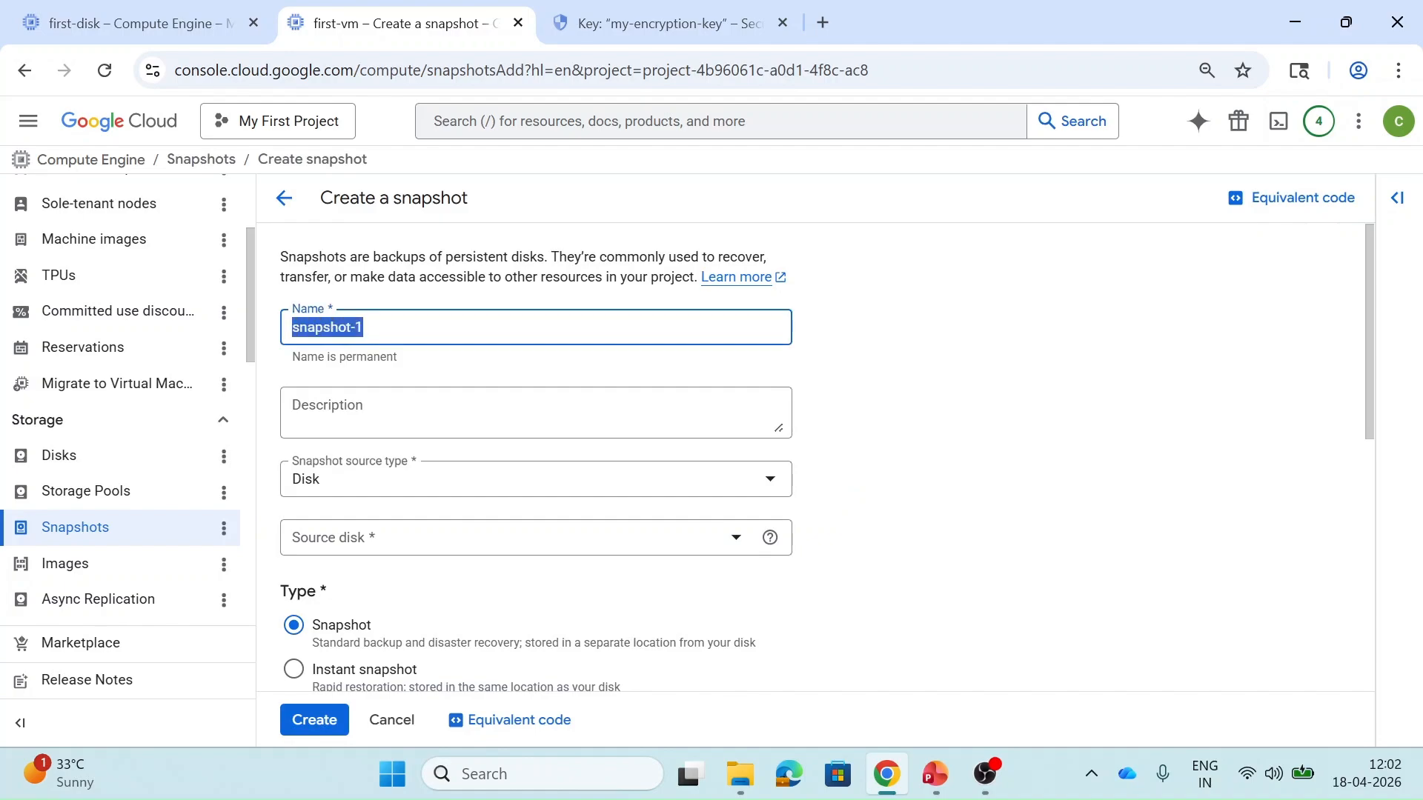
{"action": "type", "text": "instant-boot-disk-"}
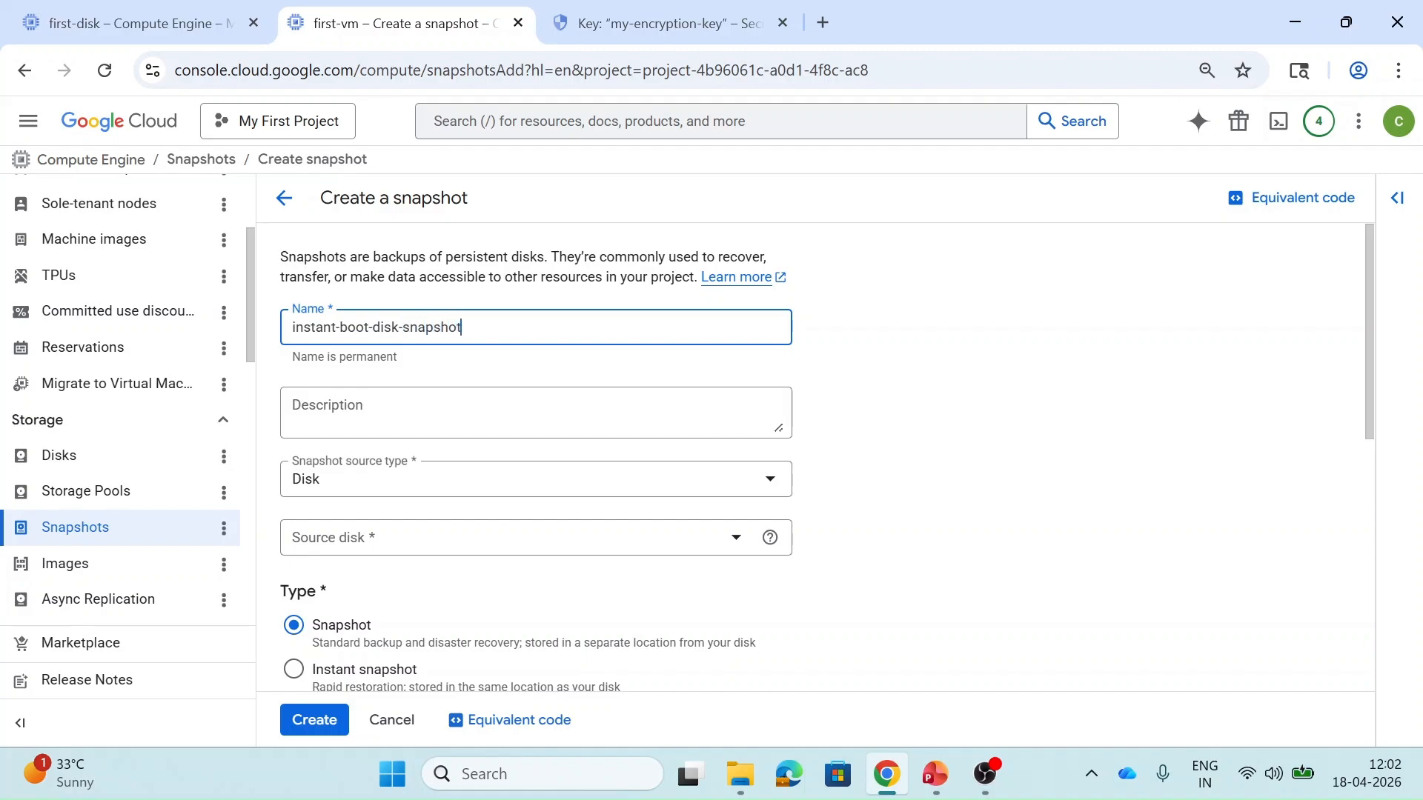
Step: Choose first-vm as the source disk and Instant snapshot as the type, review the encryption details, and create the snapshot
{"action": "left_click", "coordinate": [489, 535]}
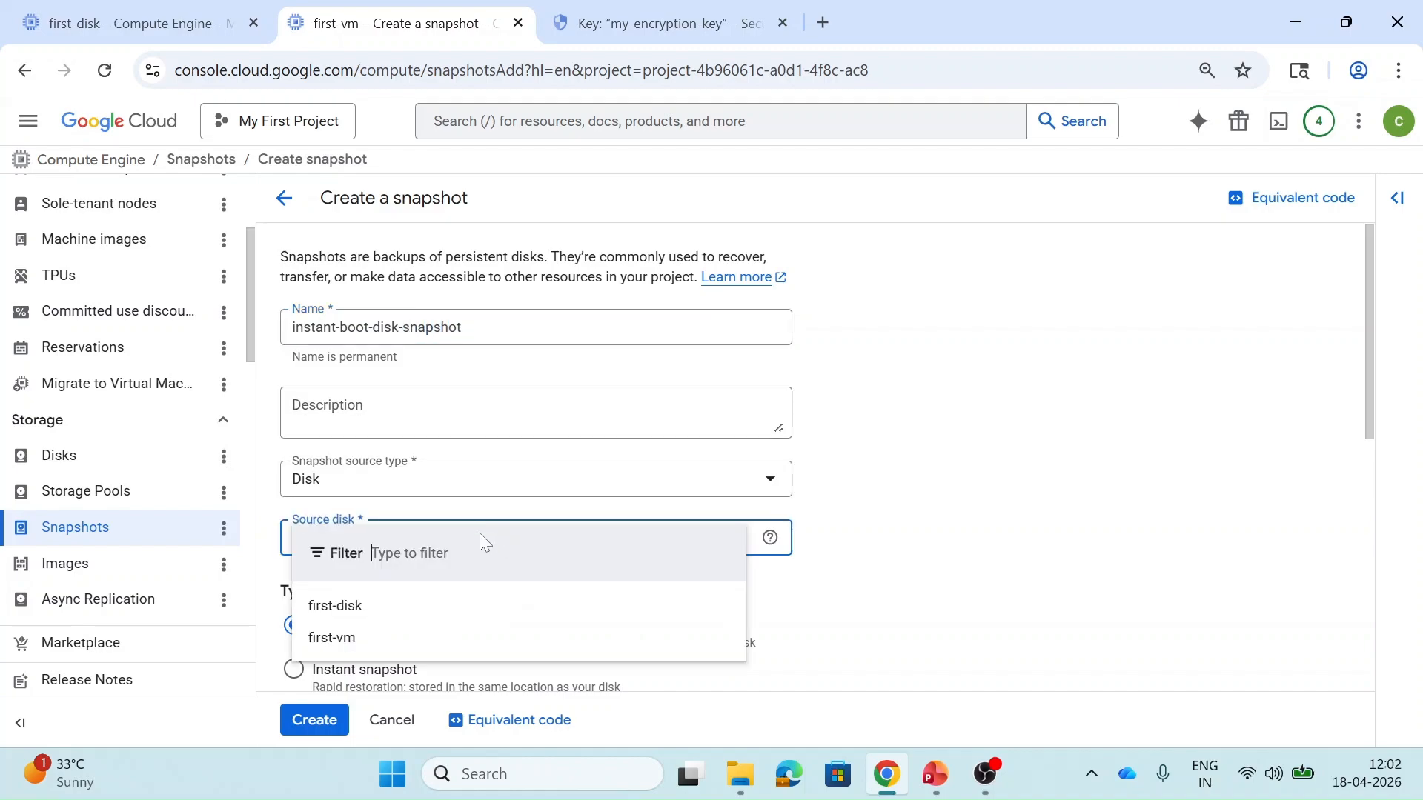
{"action": "left_click", "coordinate": [335, 641]}
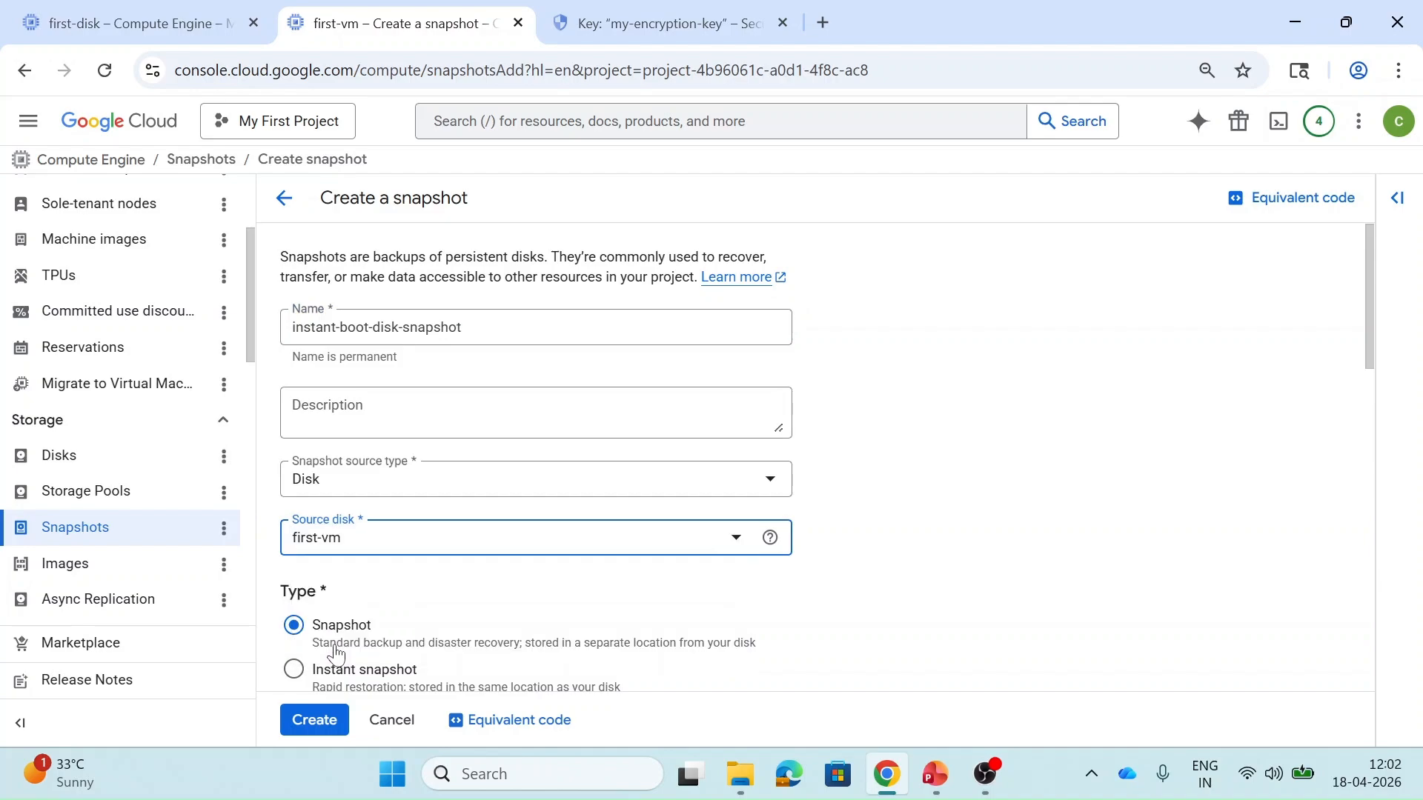
{"action": "scroll", "coordinate": [333, 645], "scroll_direction": "down", "scroll_amount": 4}
{"action": "left_click", "coordinate": [312, 380]}
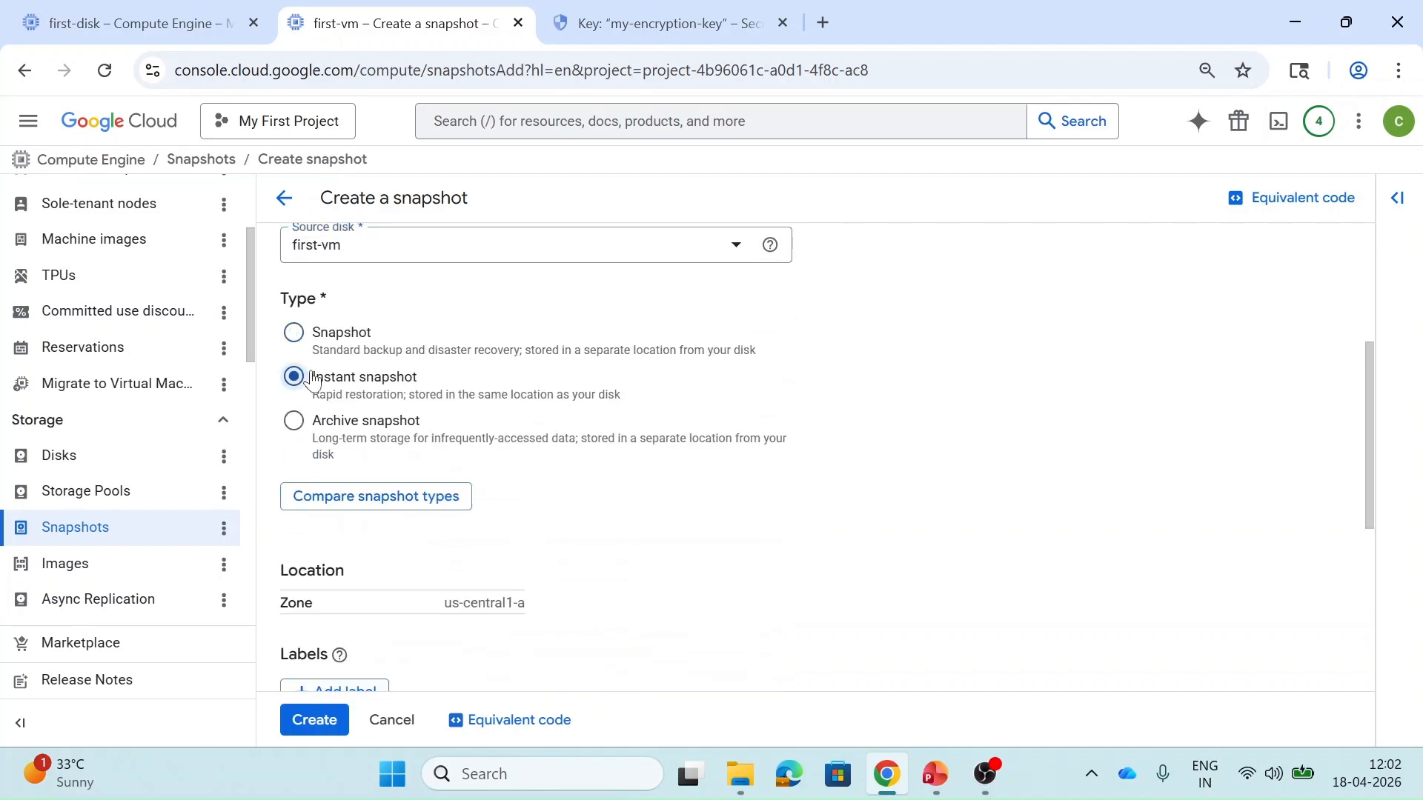
{"action": "scroll", "coordinate": [623, 452], "scroll_direction": "down", "scroll_amount": 3}
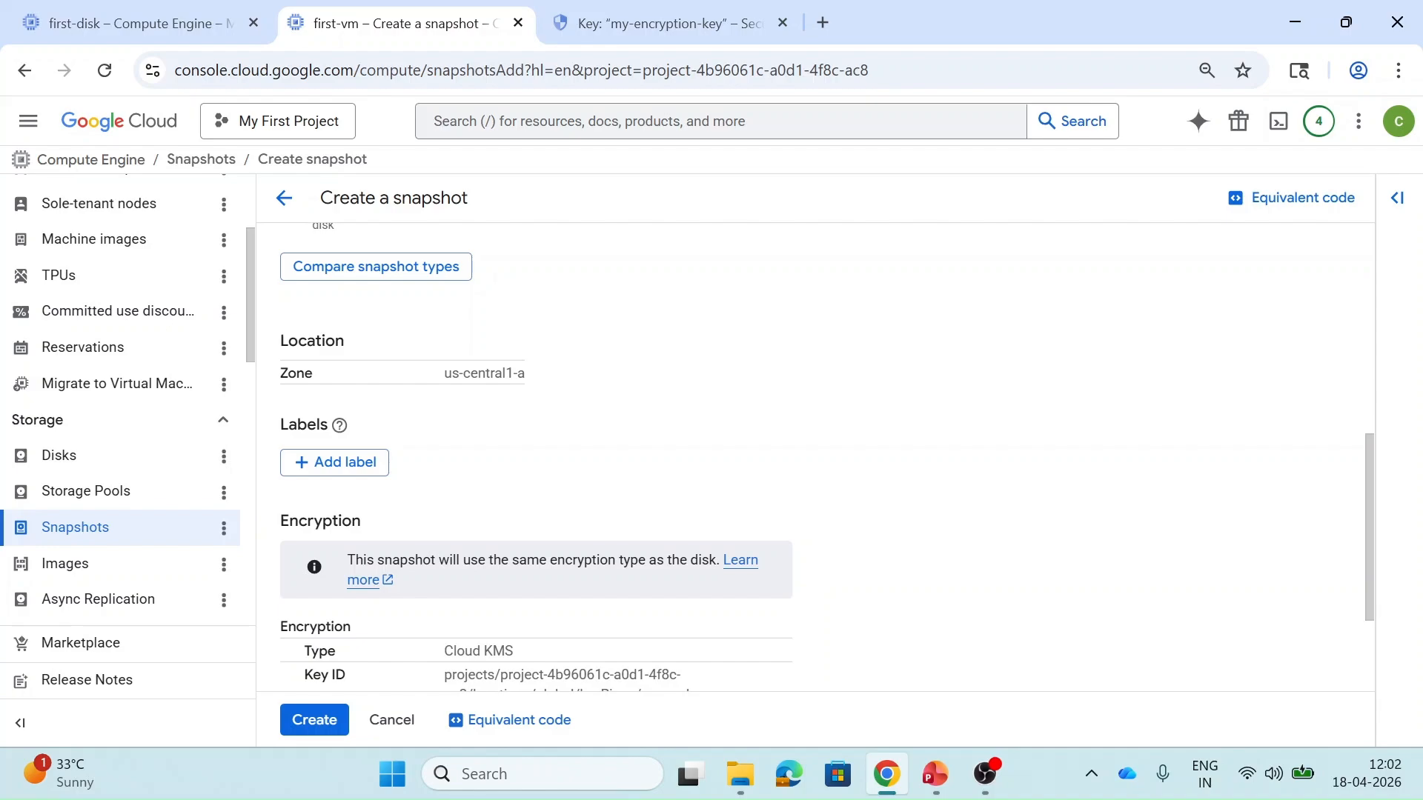
{"action": "scroll", "coordinate": [815, 444], "scroll_direction": "down", "scroll_amount": 2}
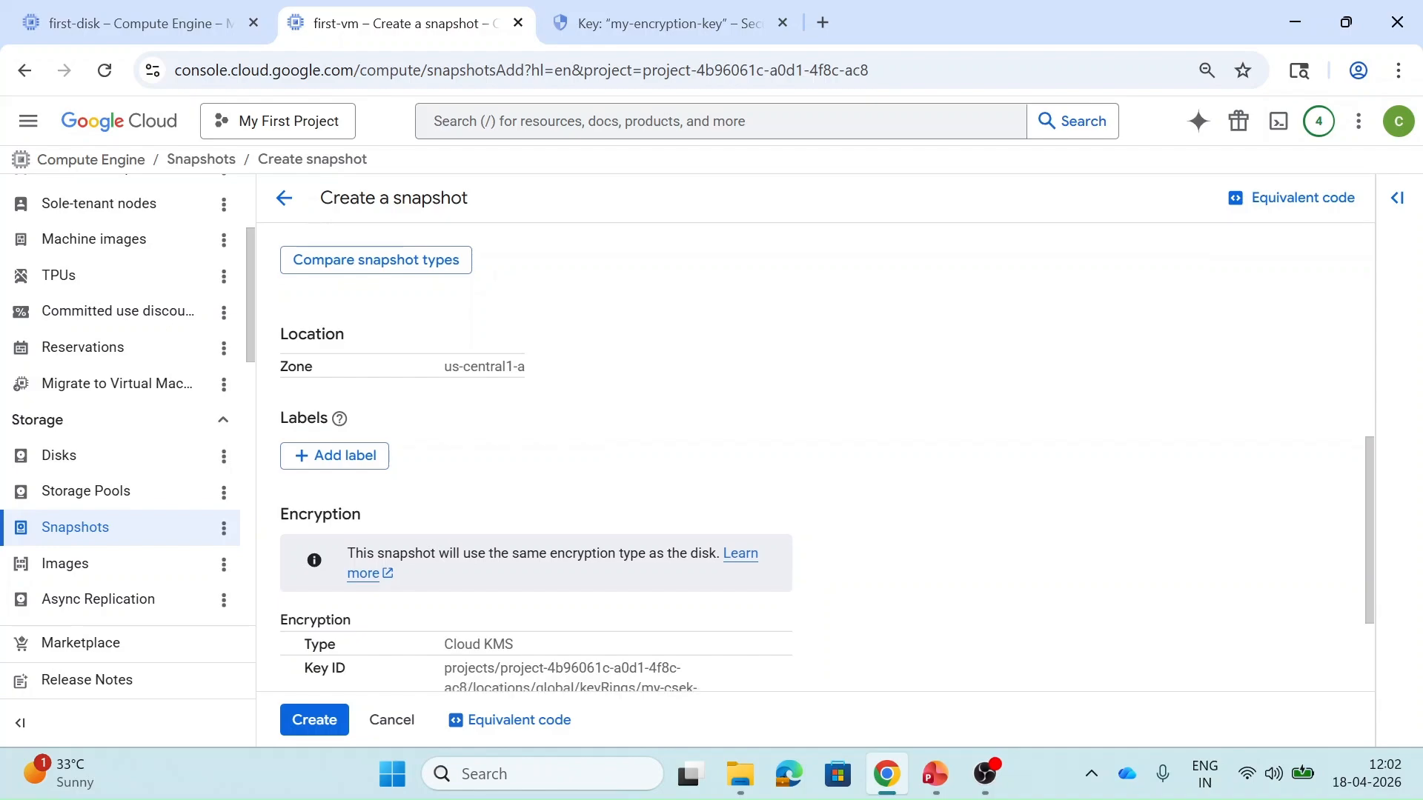
{"action": "scroll", "coordinate": [815, 445], "scroll_direction": "down", "scroll_amount": 2}
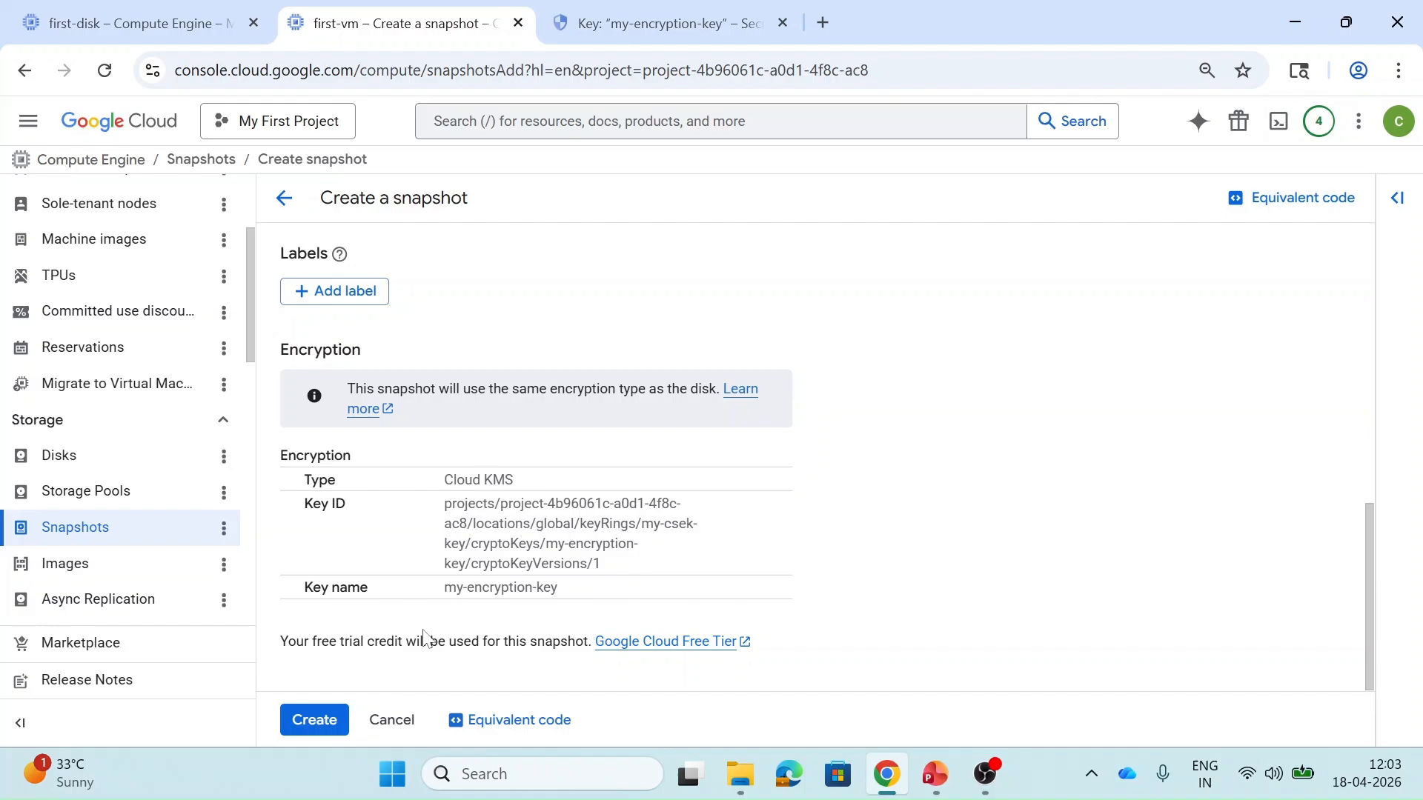
{"action": "left_click", "coordinate": [315, 722]}
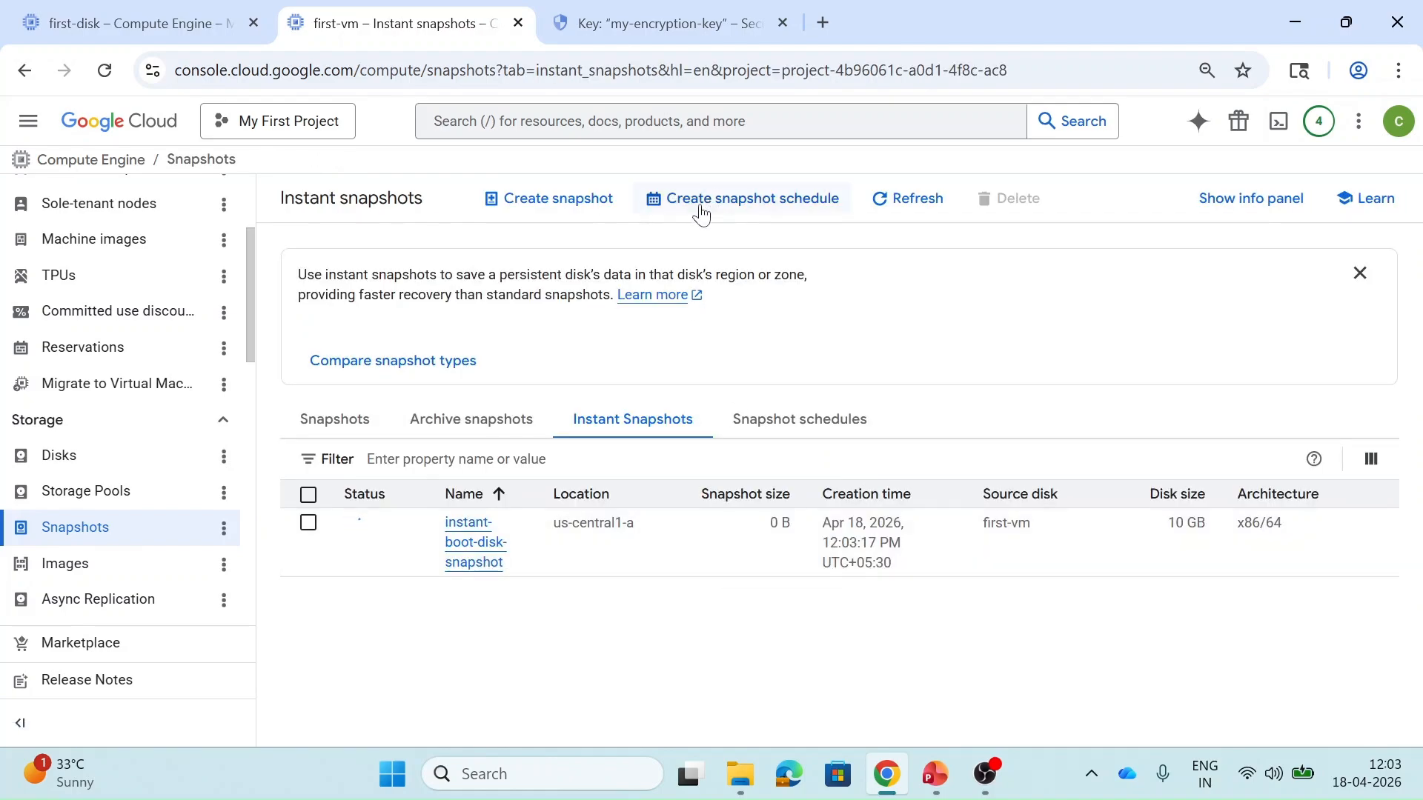
Step: Start another snapshot named simple-snapshot with first-vm as its source disk
{"action": "left_click", "coordinate": [526, 206]}
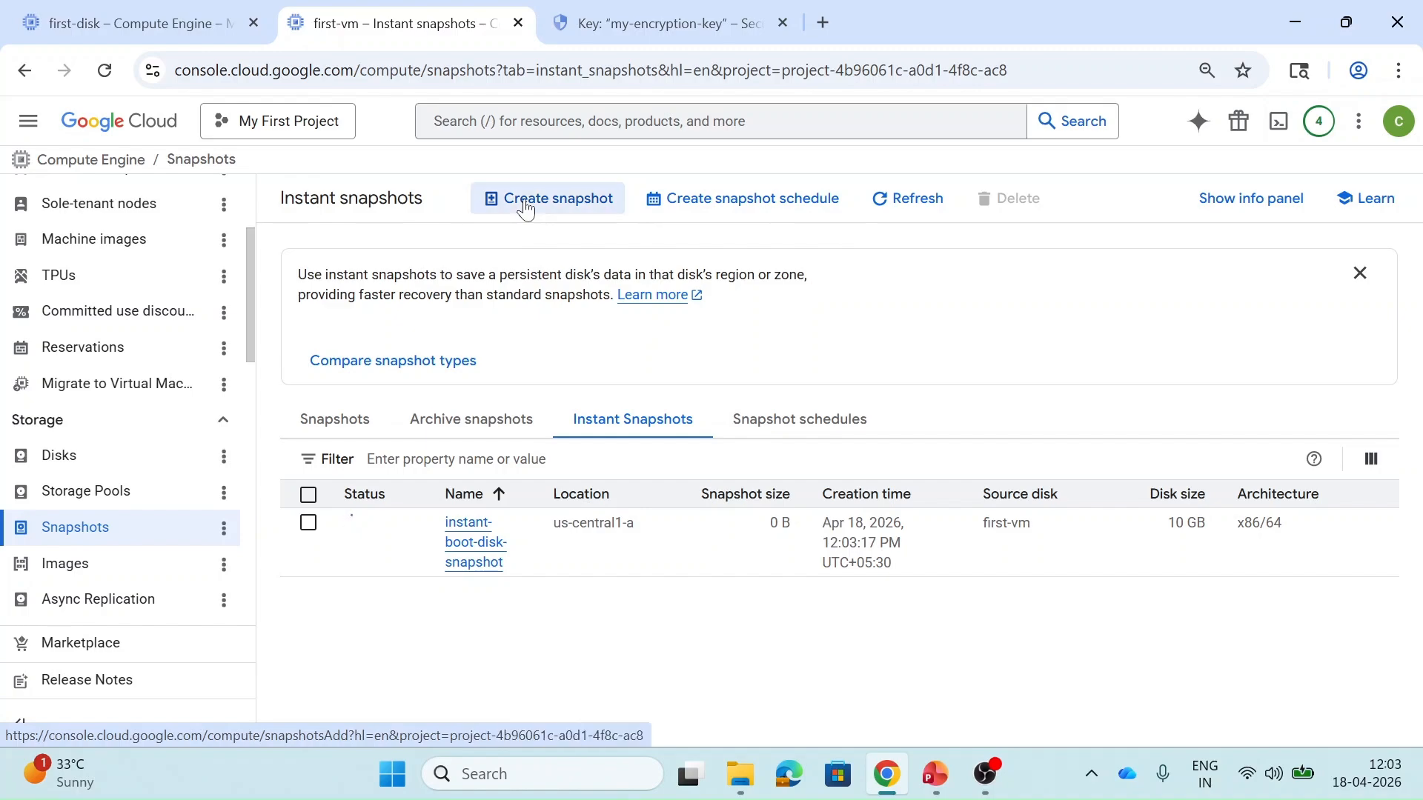
{"action": "triple_click", "coordinate": [362, 328]}
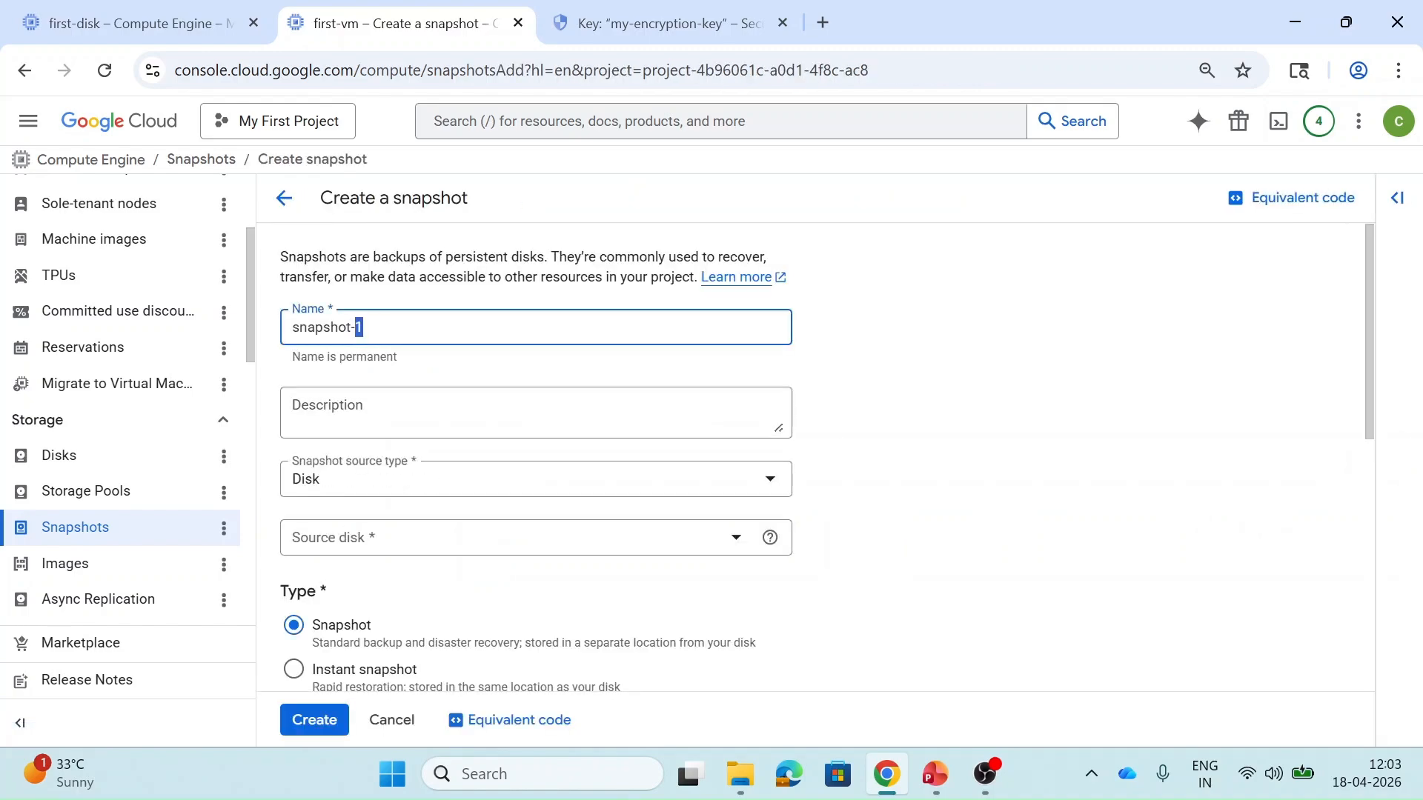
{"action": "type", "text": "simple-s"}
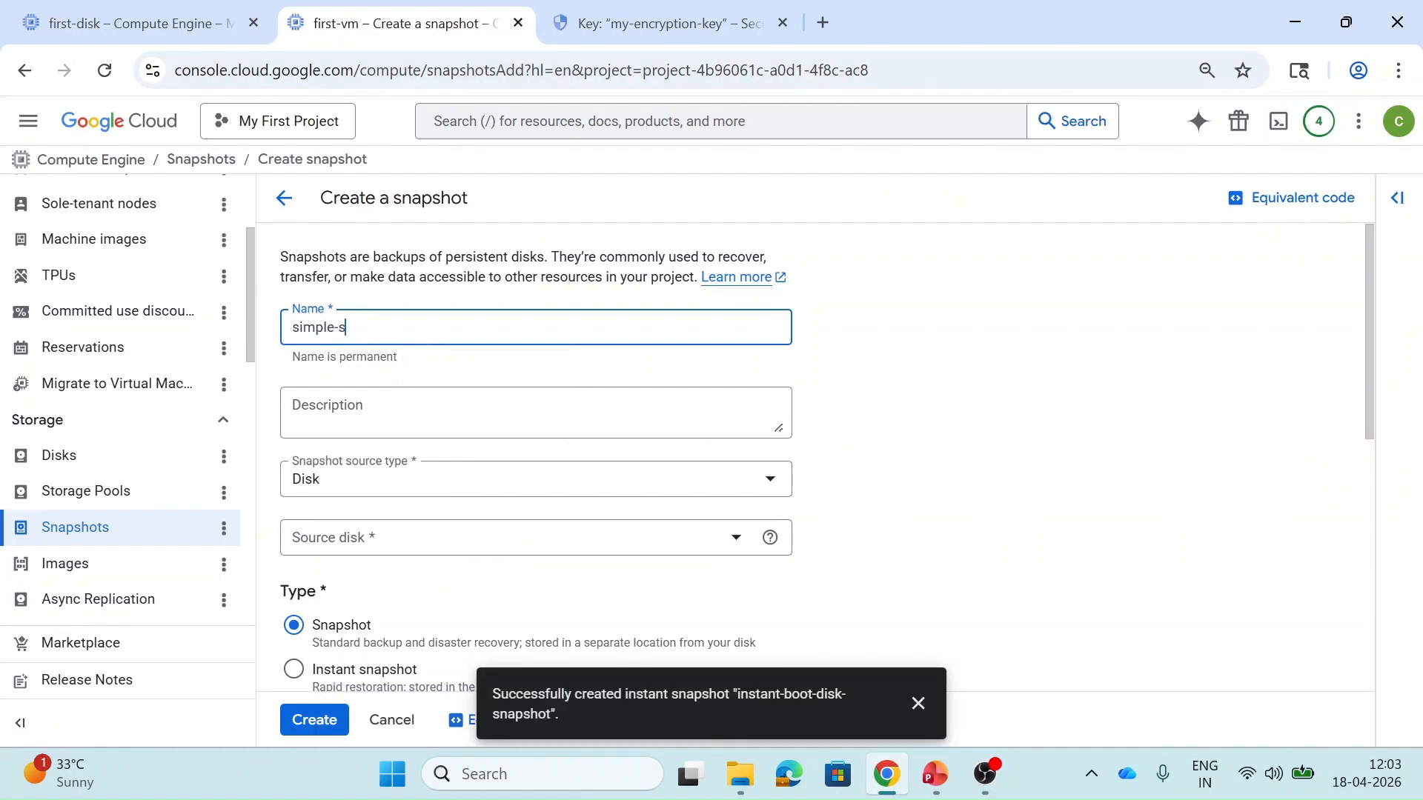
{"action": "type", "text": "napshot"}
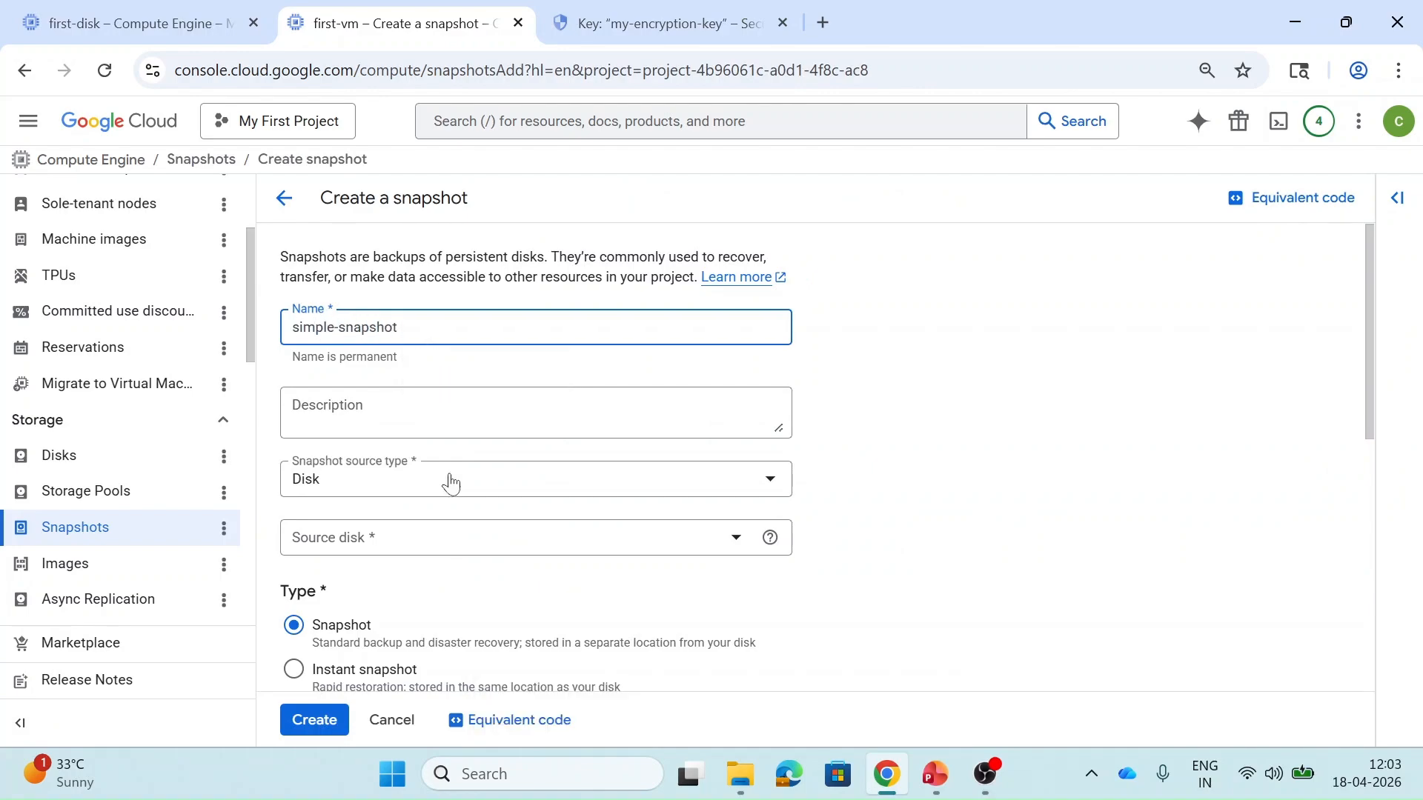
{"action": "left_click", "coordinate": [466, 540]}
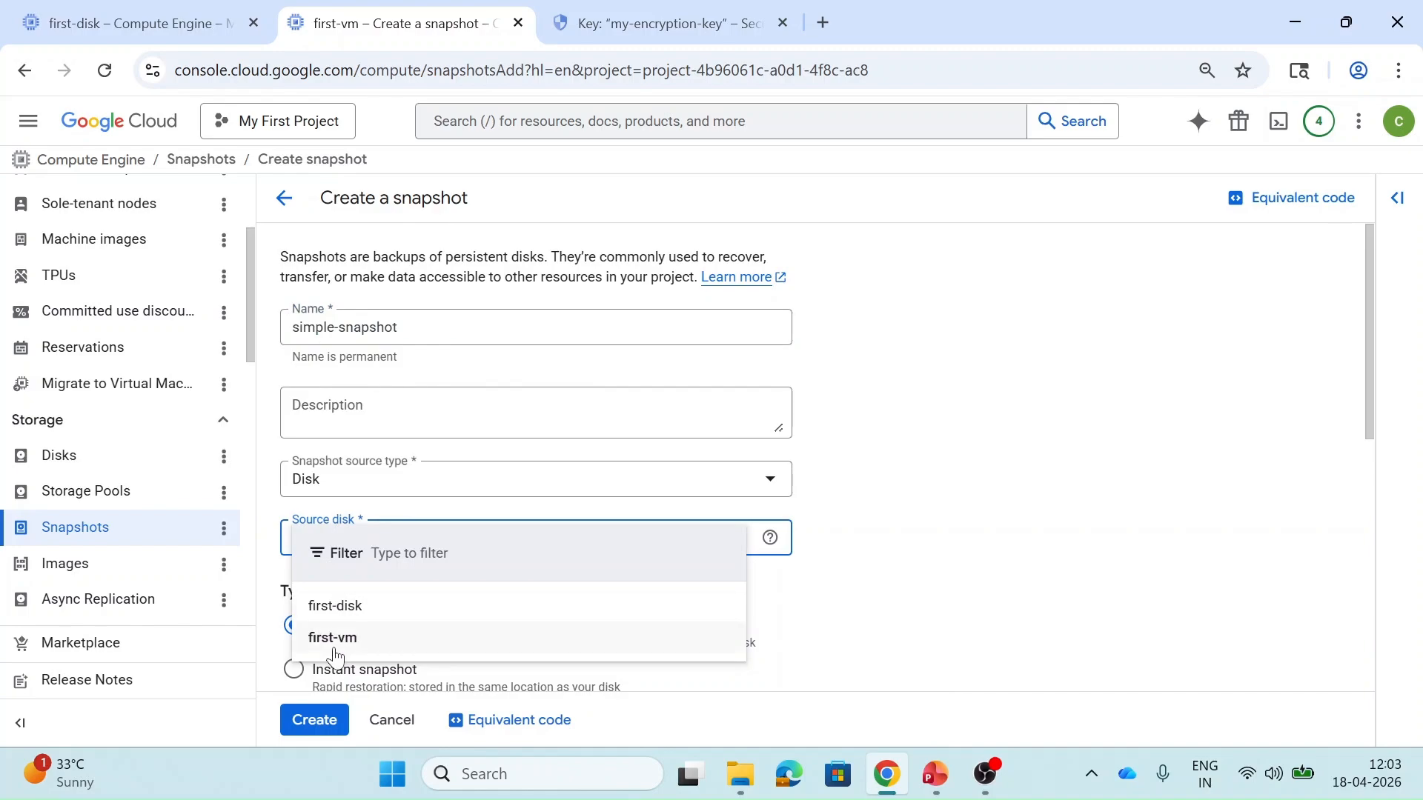
{"action": "left_click", "coordinate": [335, 639]}
Step: Set the snapshot's storage location to Regional and review its encryption details
{"action": "scroll", "coordinate": [474, 518], "scroll_direction": "down", "scroll_amount": 3}
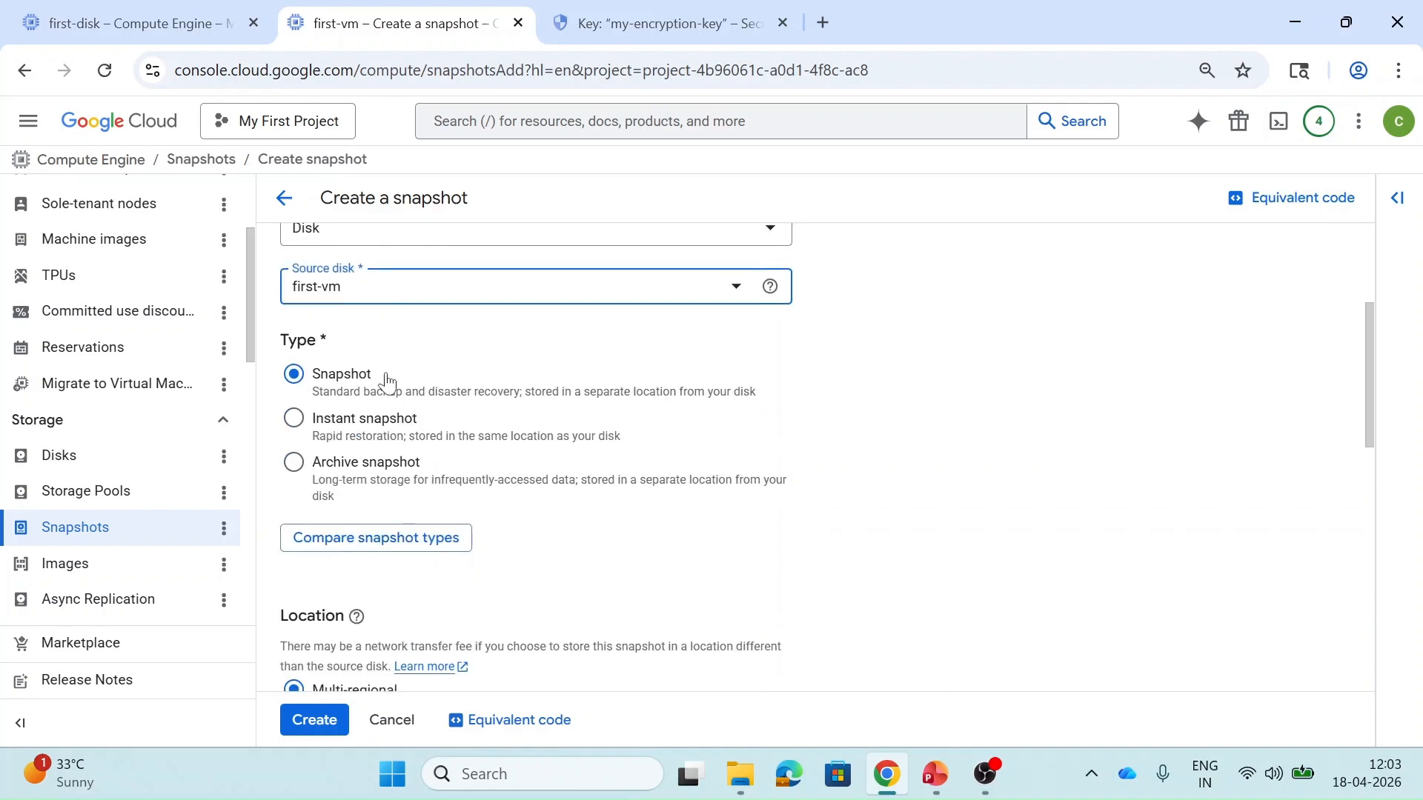
{"action": "scroll", "coordinate": [486, 559], "scroll_direction": "down", "scroll_amount": 4}
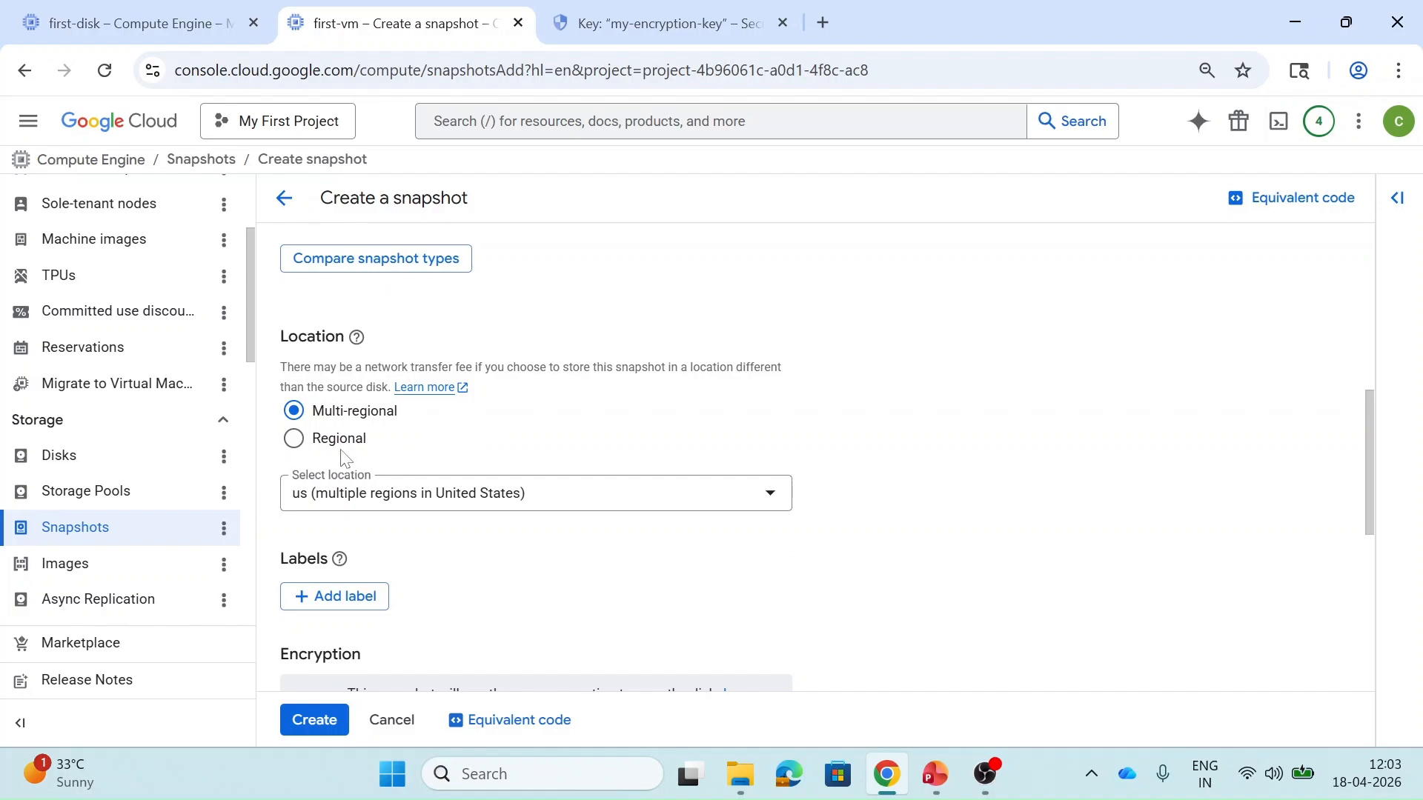
{"action": "left_click", "coordinate": [294, 439]}
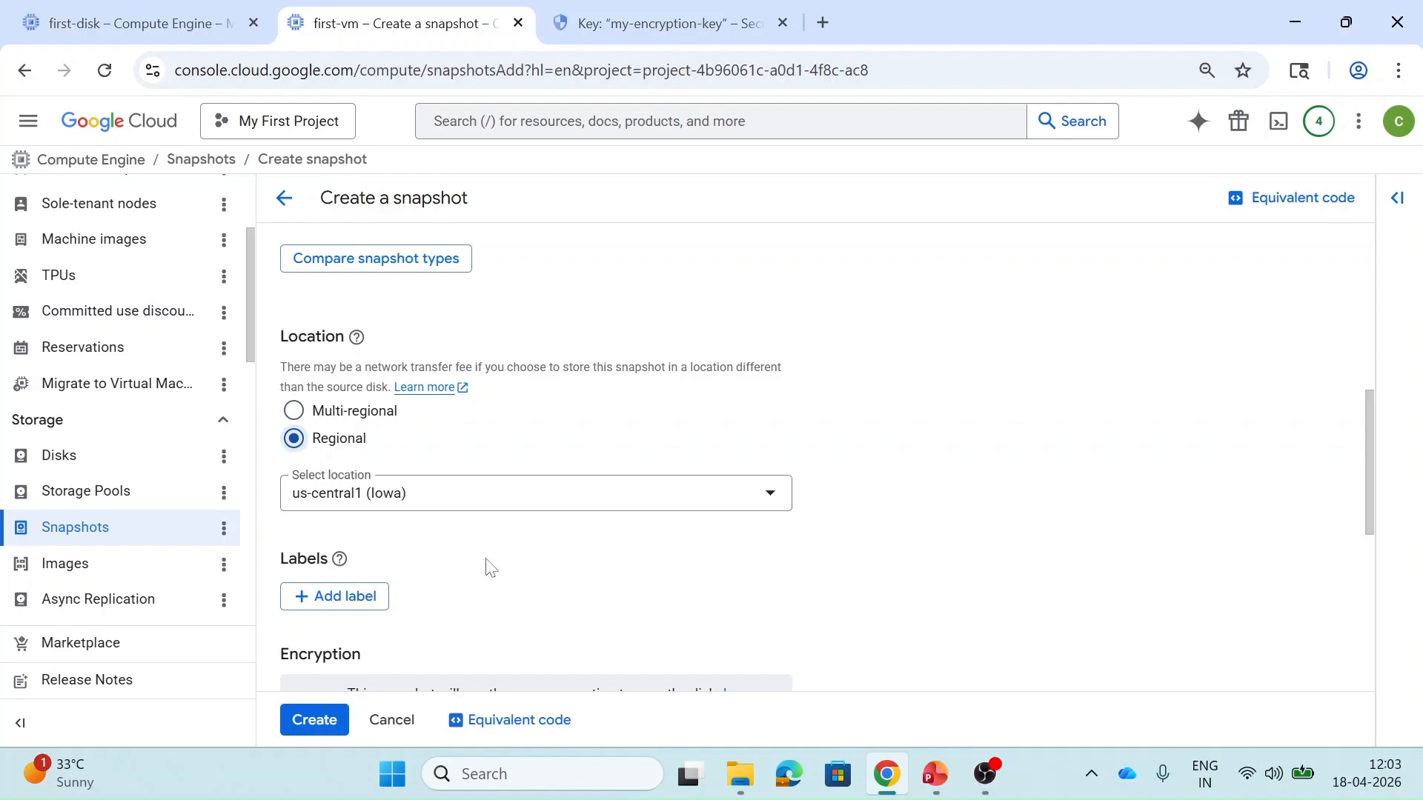
{"action": "scroll", "coordinate": [489, 567], "scroll_direction": "down", "scroll_amount": 5}
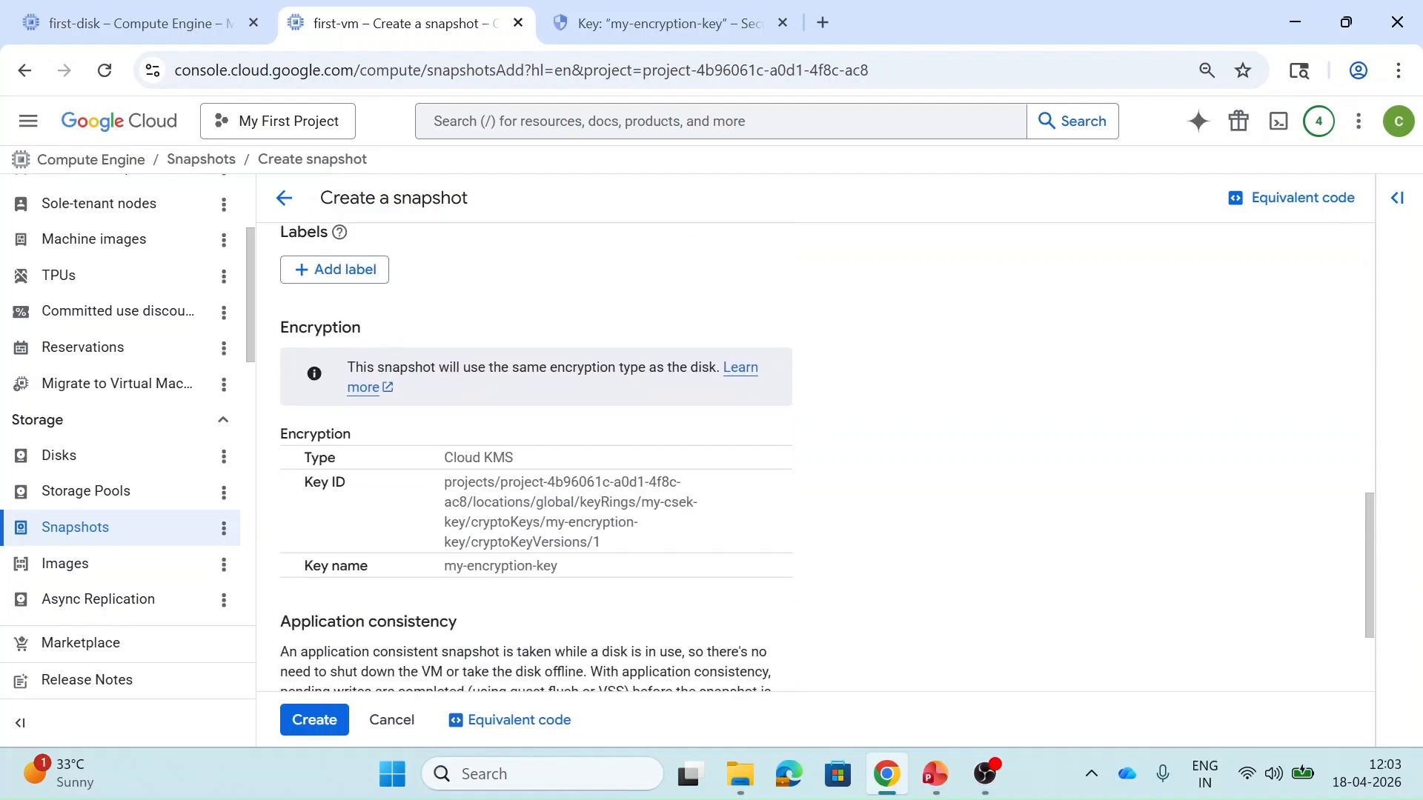
Step: Create the simple-snapshot snapshot with the chosen settings and open its details from the snapshots list
{"action": "scroll", "coordinate": [497, 519], "scroll_direction": "down", "scroll_amount": 2}
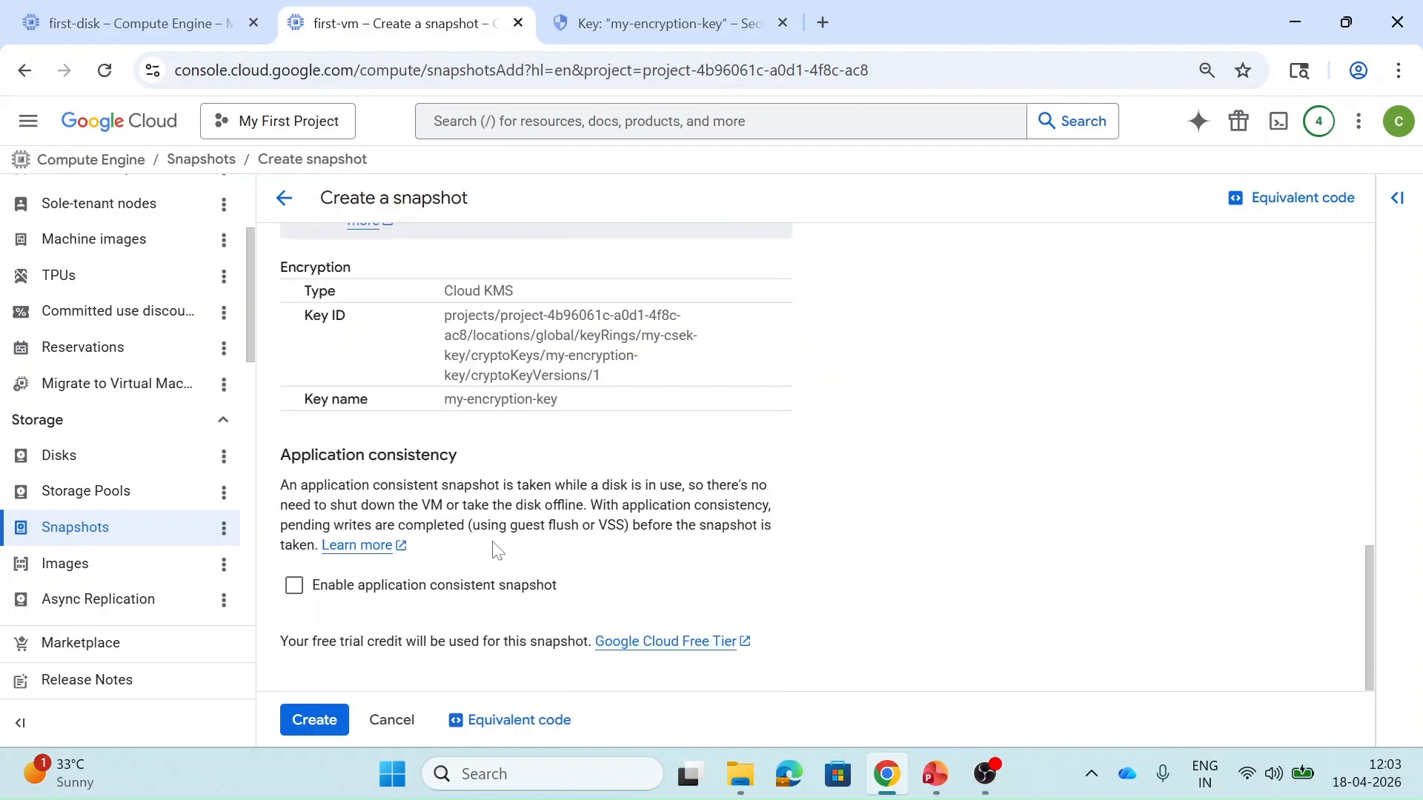
{"action": "left_click", "coordinate": [311, 719]}
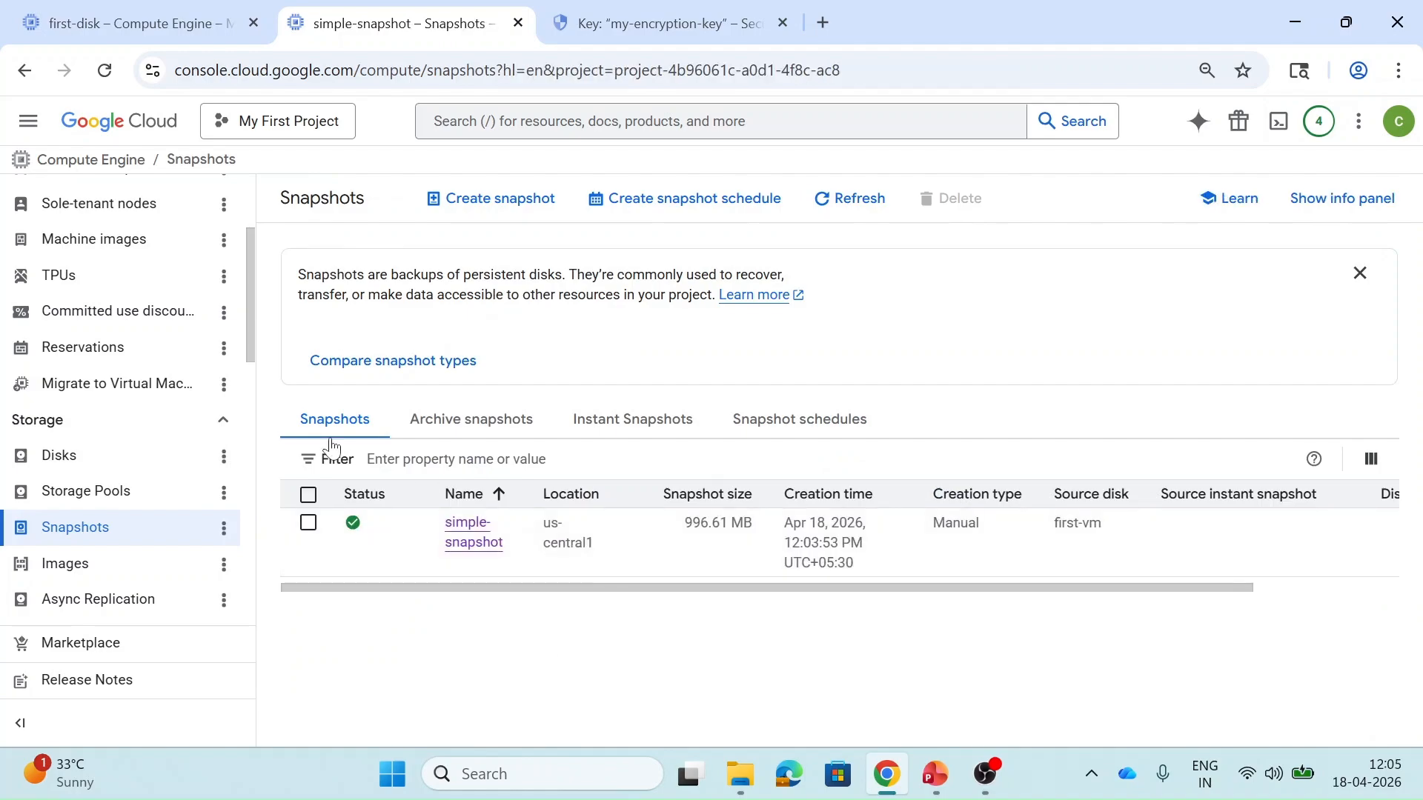
{"action": "left_click", "coordinate": [474, 543]}
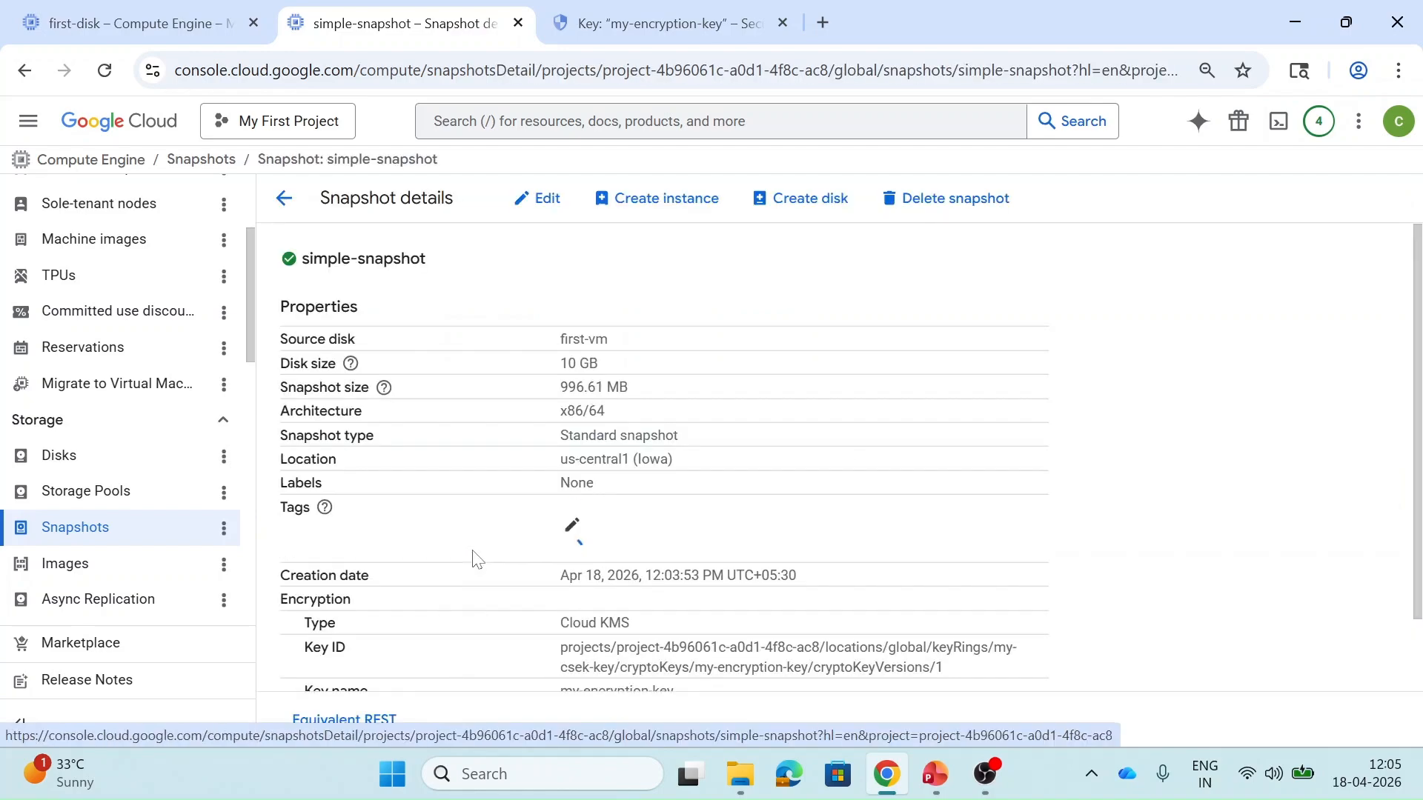
Step: Start creating a disk from simple-snapshot, name it simple-ss-disk, and review its location, source and disk settings
{"action": "left_click", "coordinate": [781, 202]}
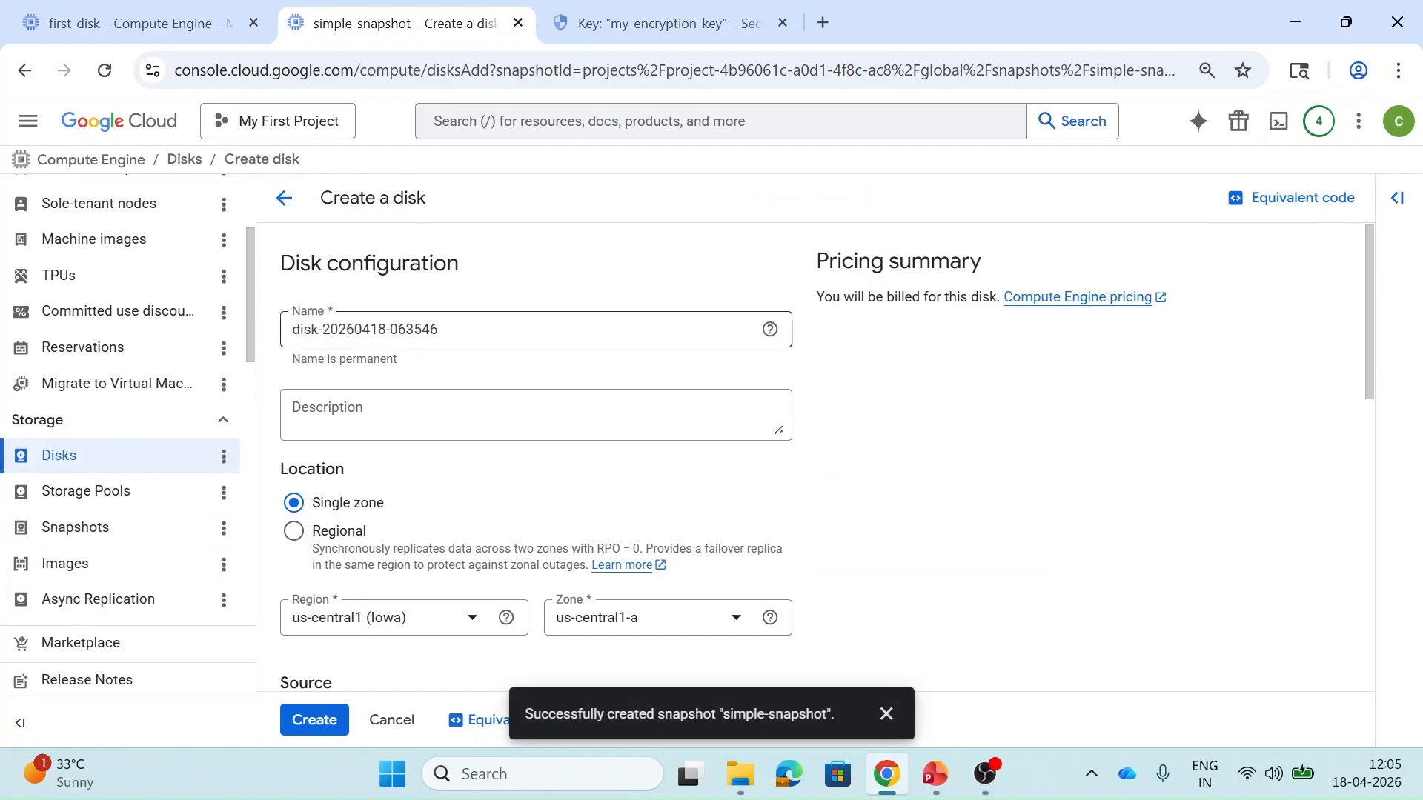
{"action": "type", "text": "si"}
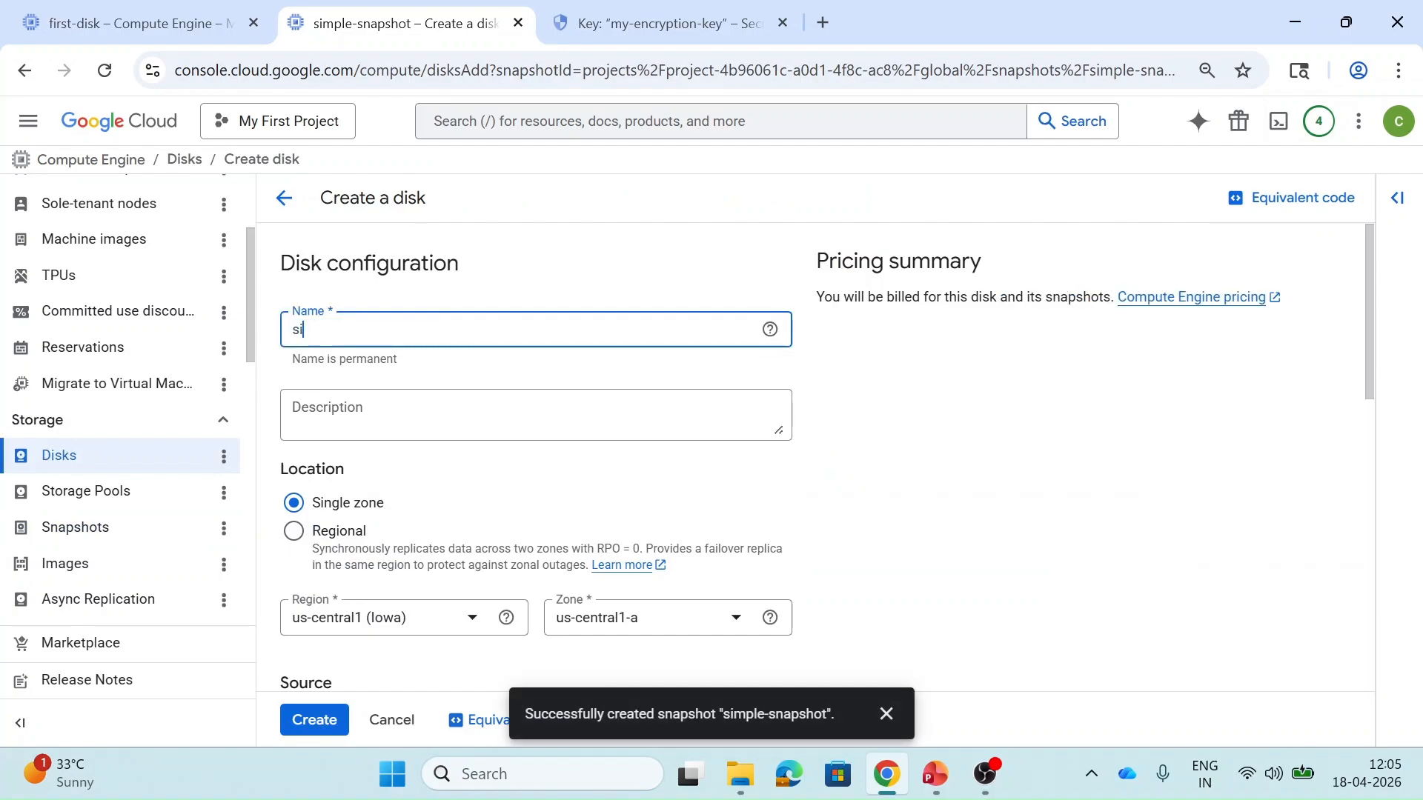
{"action": "type", "text": "mple-ss-disk"}
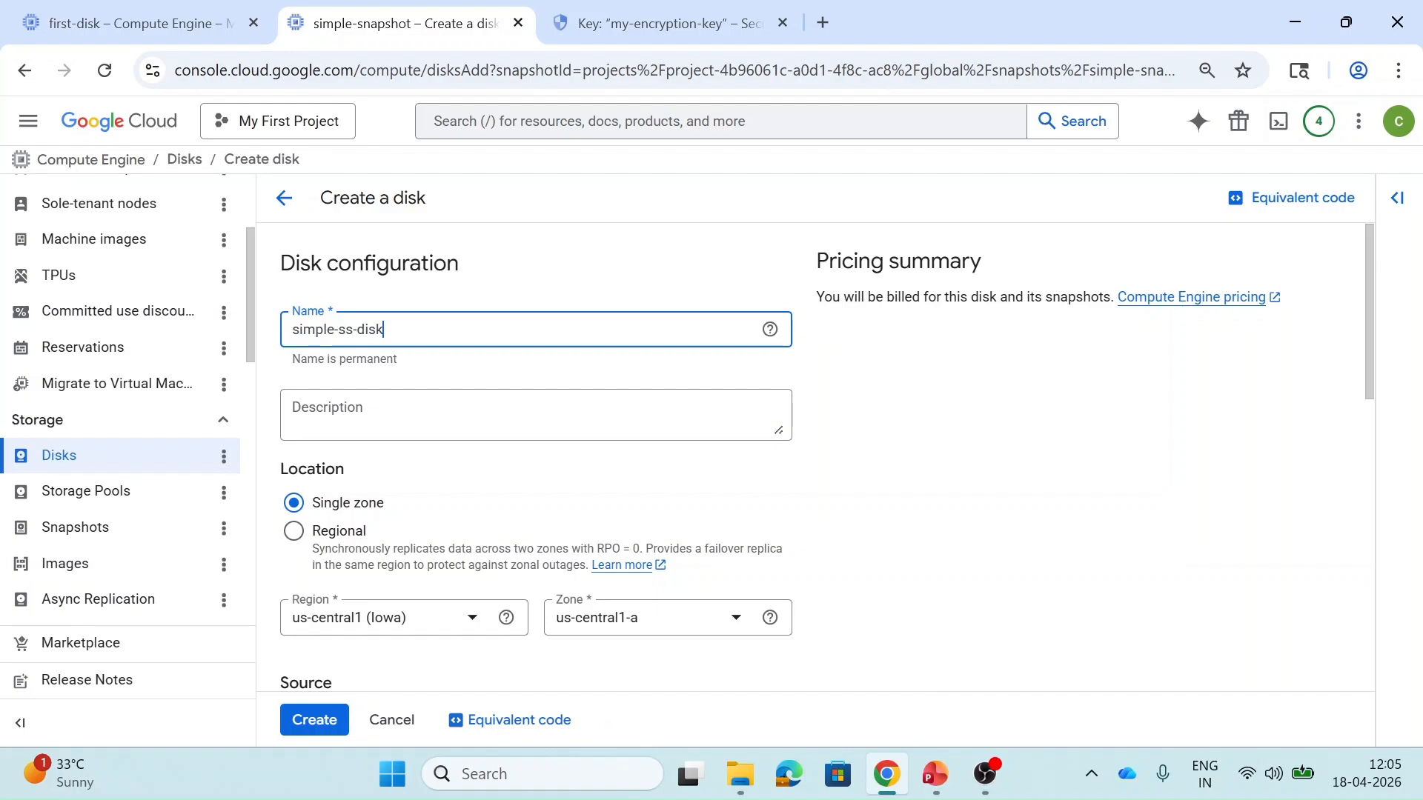
{"action": "scroll", "coordinate": [450, 577], "scroll_direction": "down", "scroll_amount": 4}
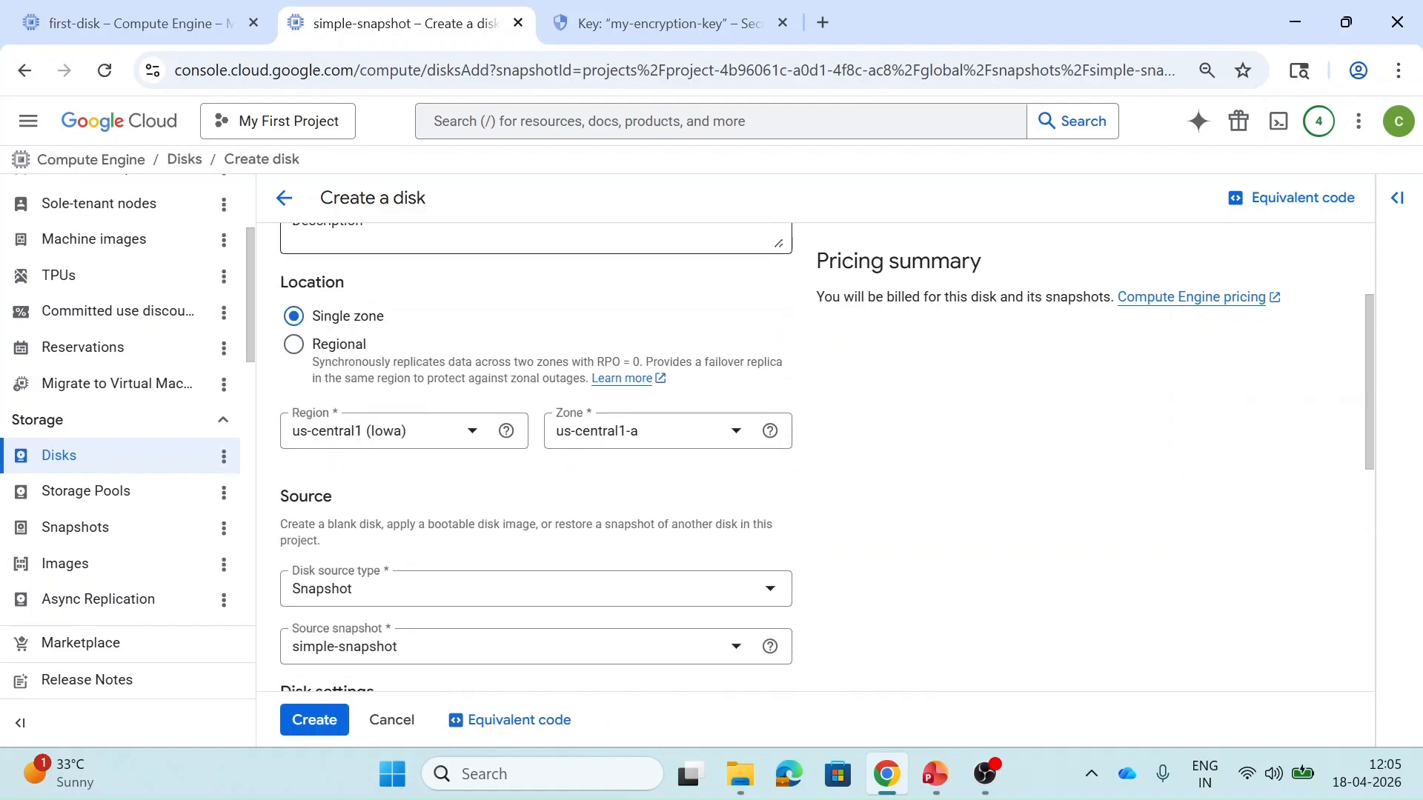
{"action": "scroll", "coordinate": [450, 577], "scroll_direction": "down", "scroll_amount": 6}
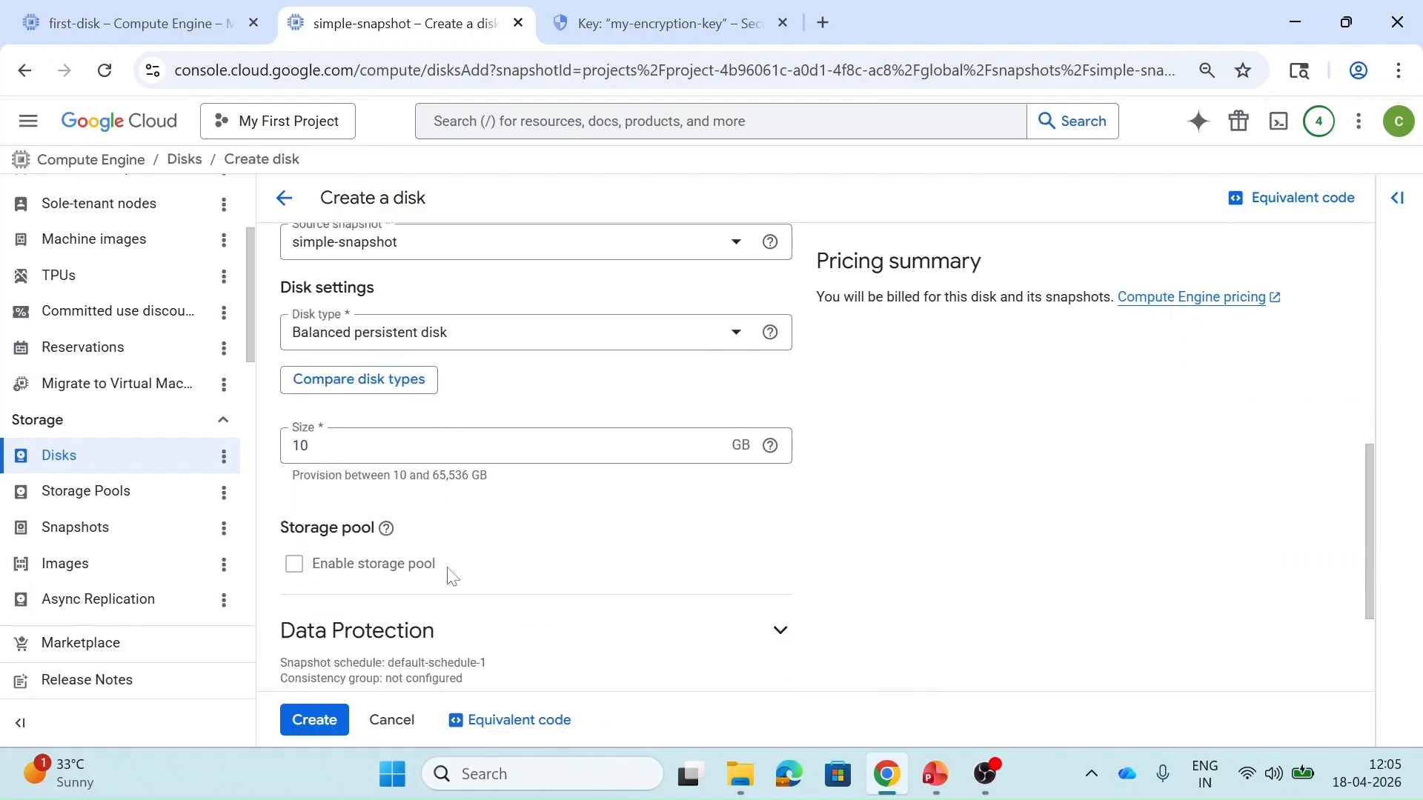
Step: Try the customer-supplied and Cloud KMS encryption options for the new disk and review the available Cloud KMS keys
{"action": "left_click", "coordinate": [404, 587]}
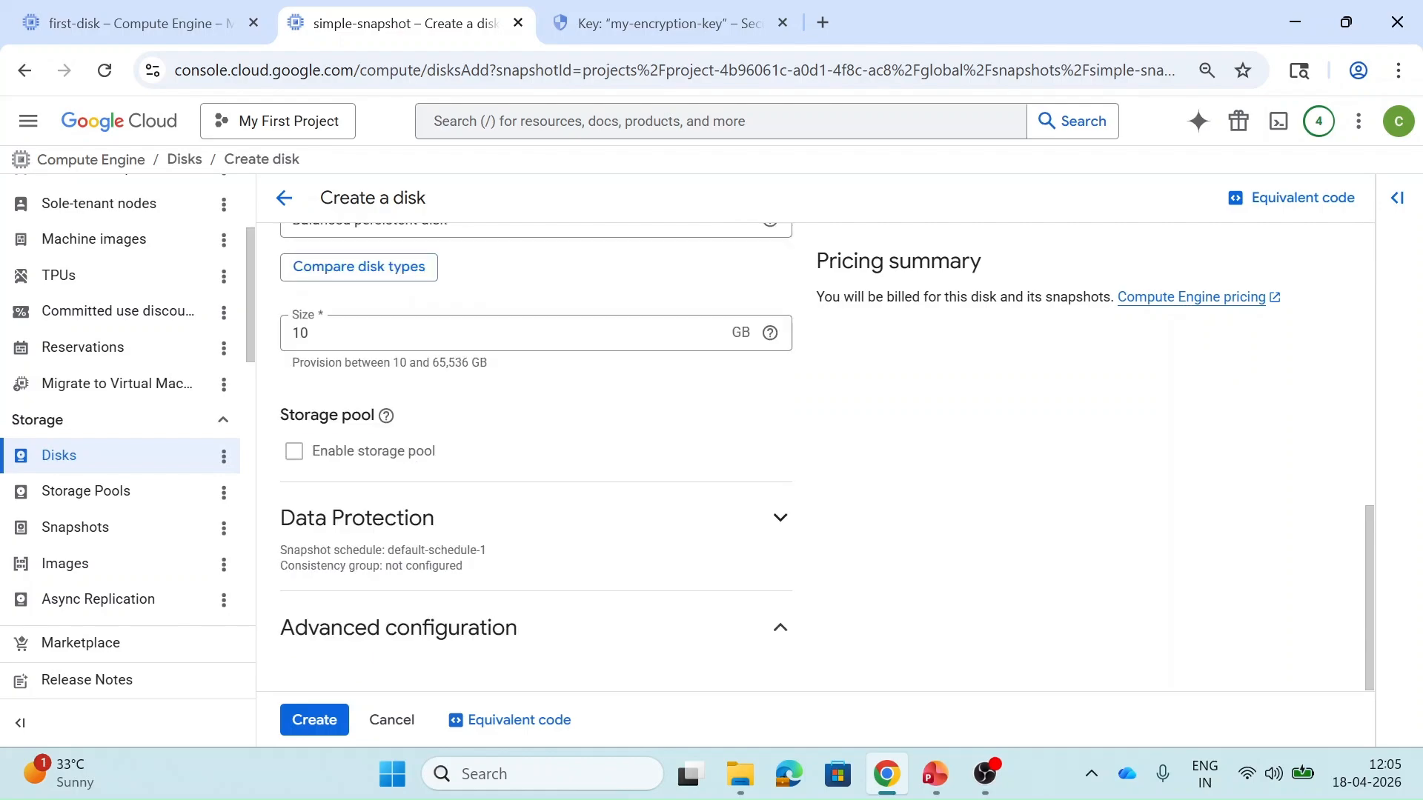
{"action": "scroll", "coordinate": [373, 381], "scroll_direction": "up", "scroll_amount": 2}
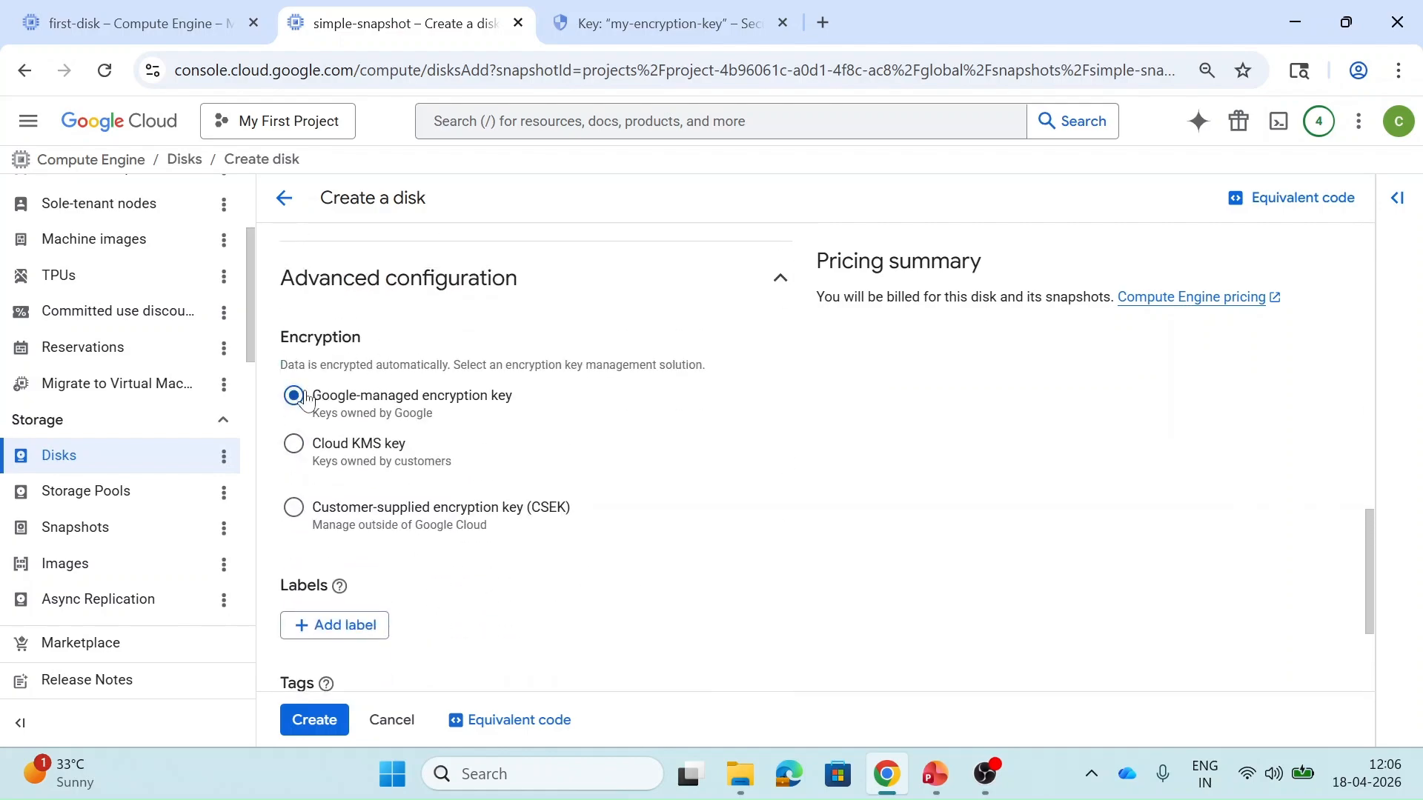
{"action": "left_click", "coordinate": [338, 523]}
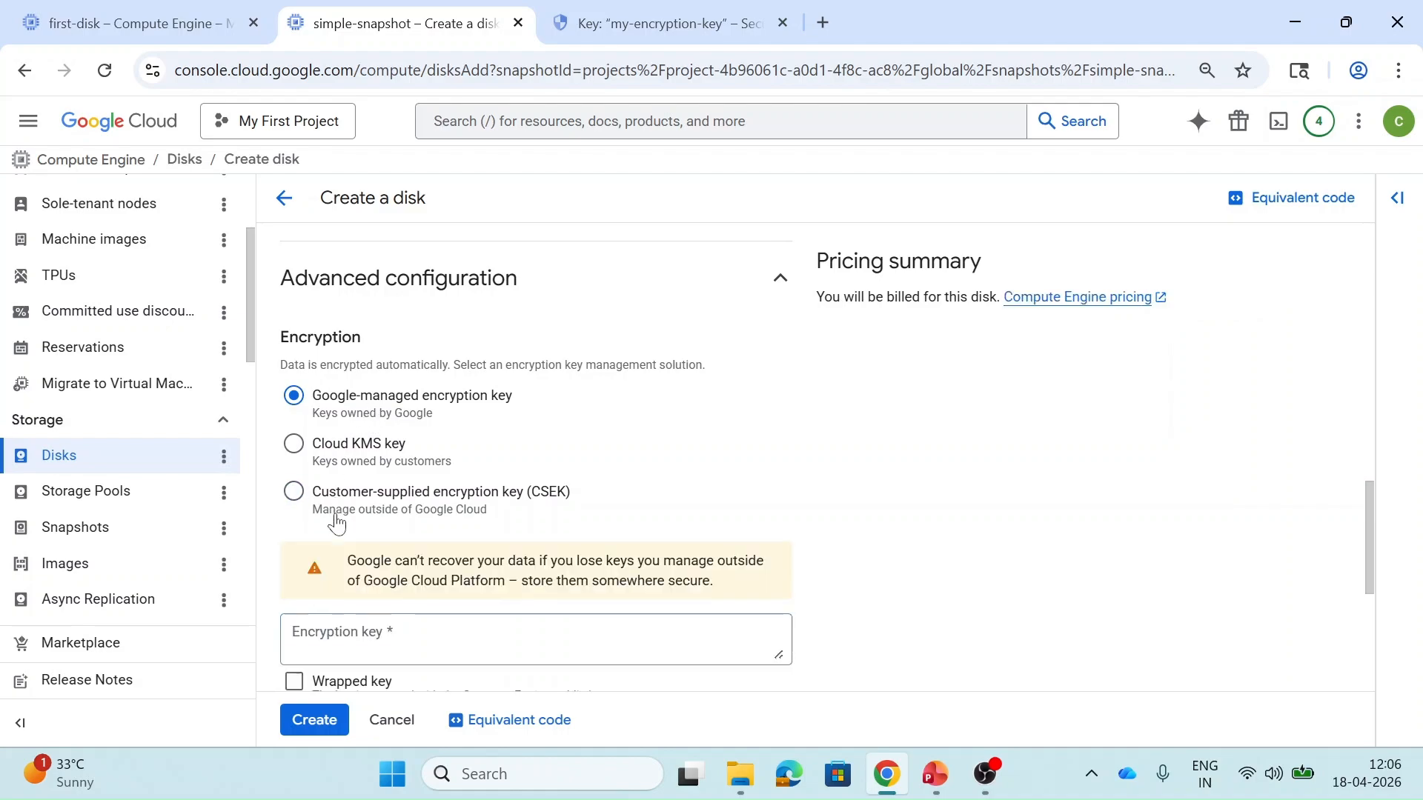
{"action": "left_click", "coordinate": [309, 448]}
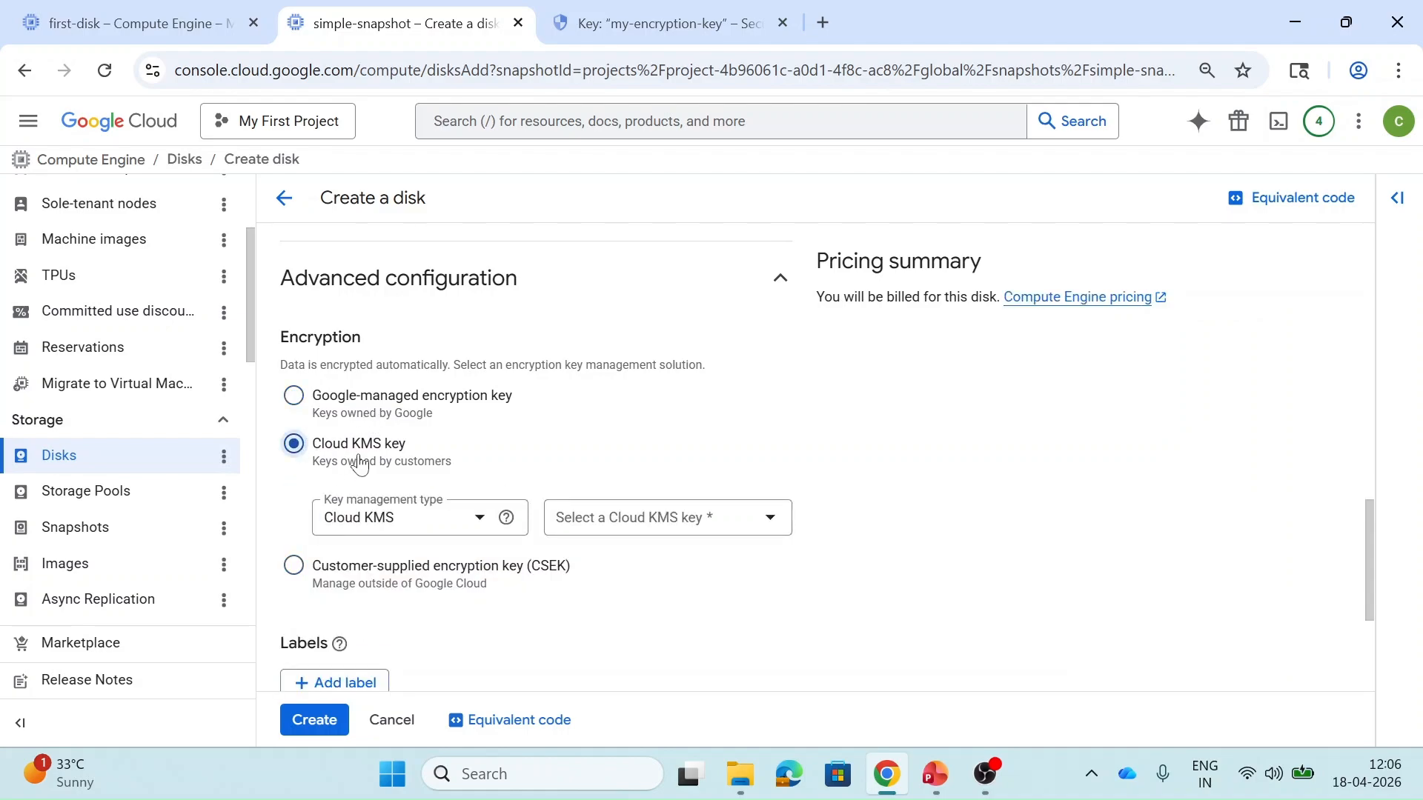
{"action": "left_click", "coordinate": [686, 528]}
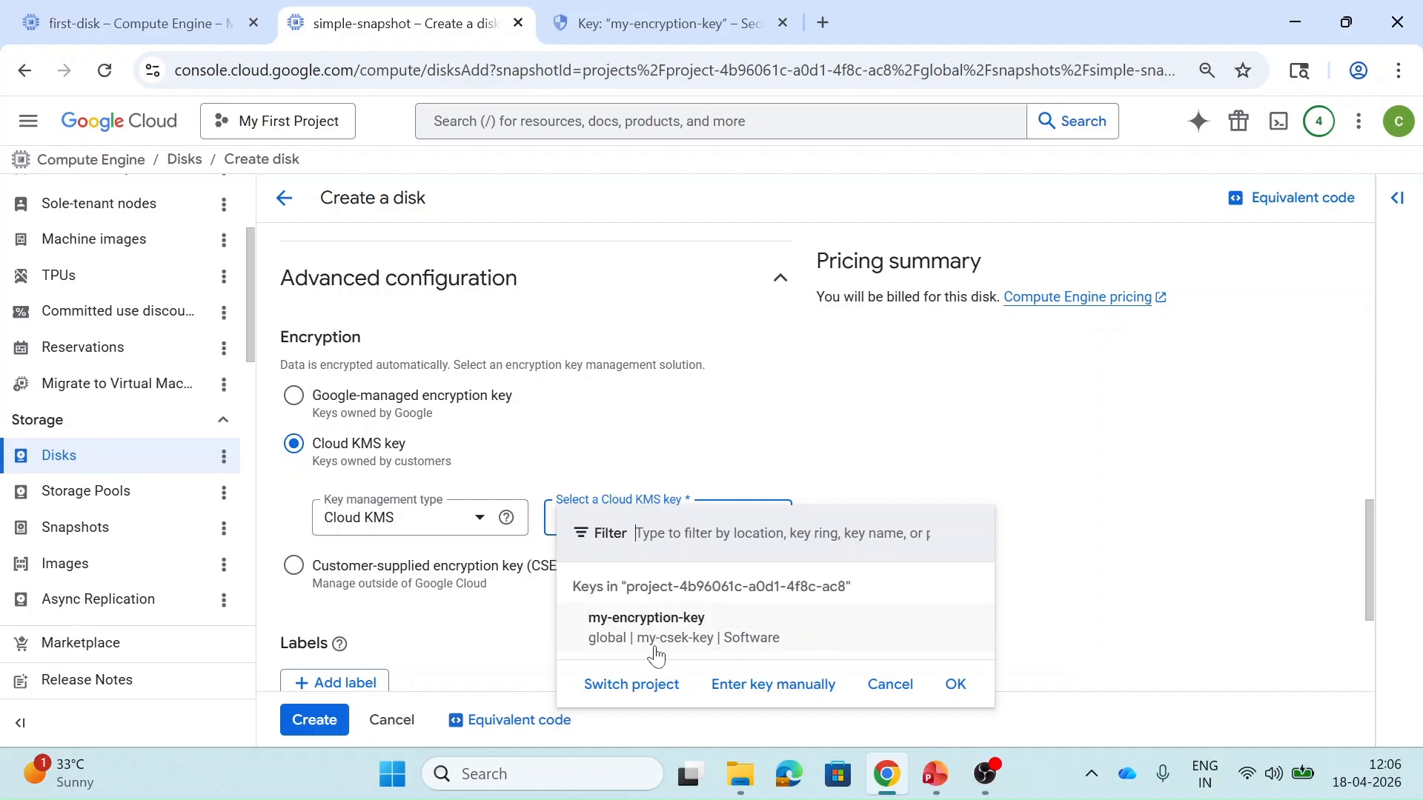
{"action": "left_click", "coordinate": [639, 443]}
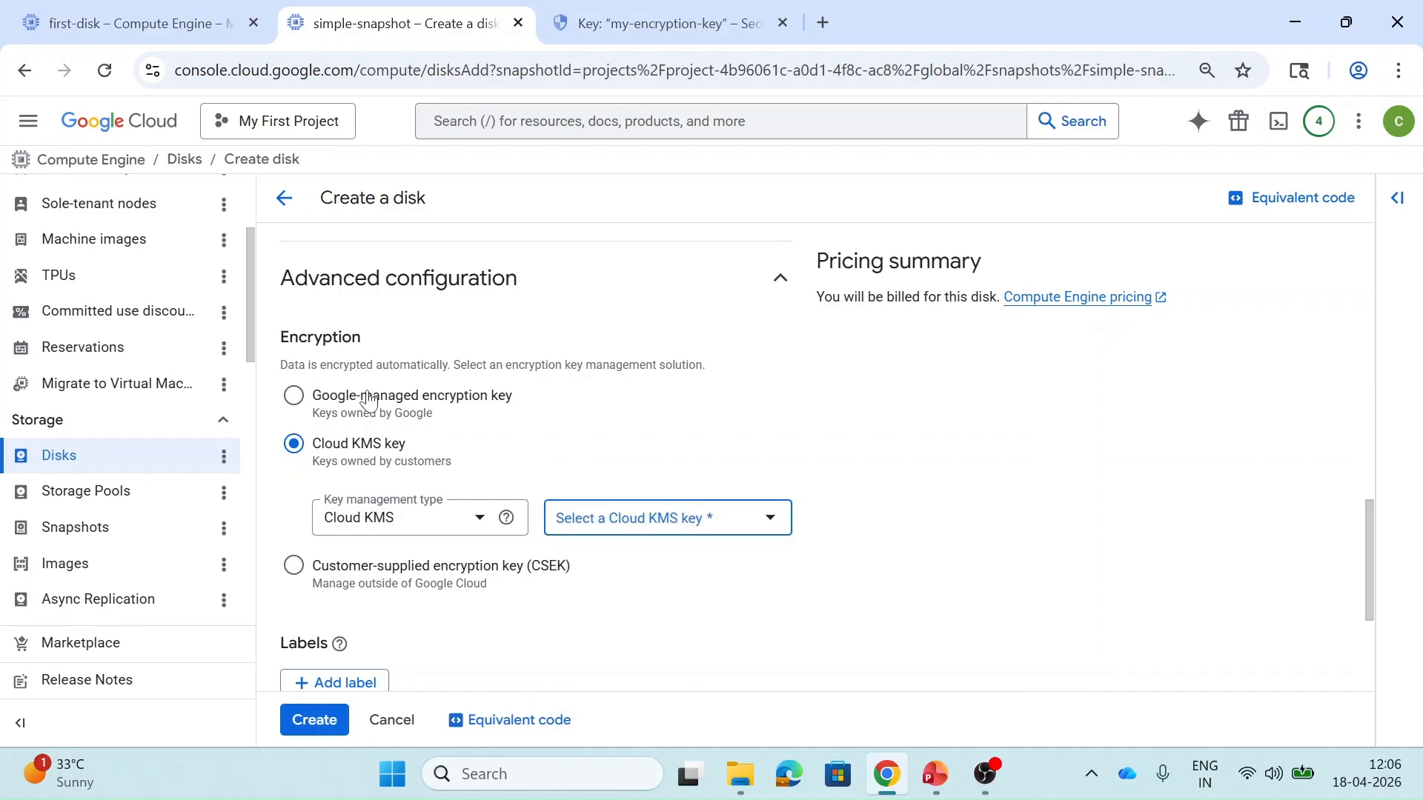
Step: Choose the Google-managed encryption key for simple-ss-disk and create the disk
{"action": "left_click", "coordinate": [295, 400]}
{"action": "scroll", "coordinate": [524, 470], "scroll_direction": "down", "scroll_amount": 3}
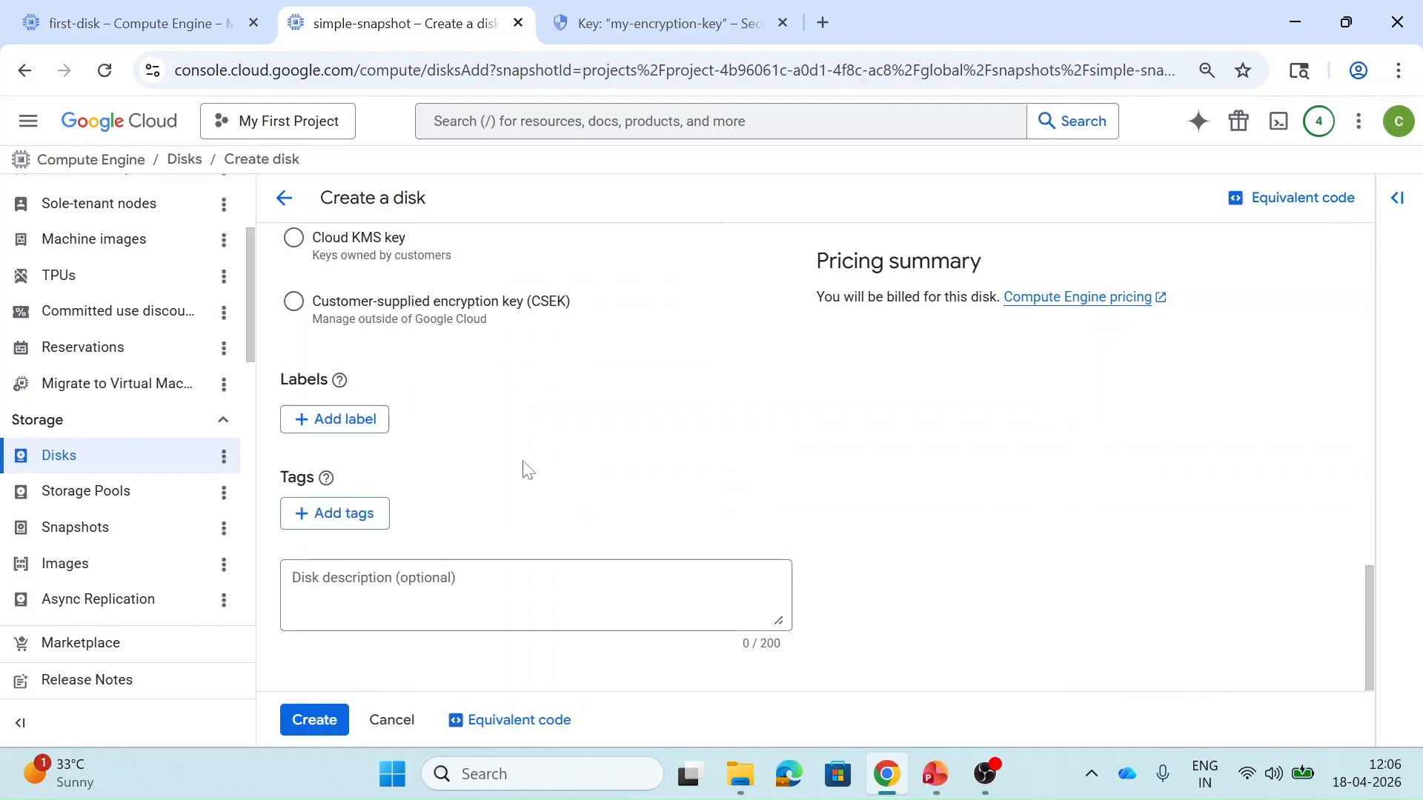
{"action": "left_click", "coordinate": [307, 721]}
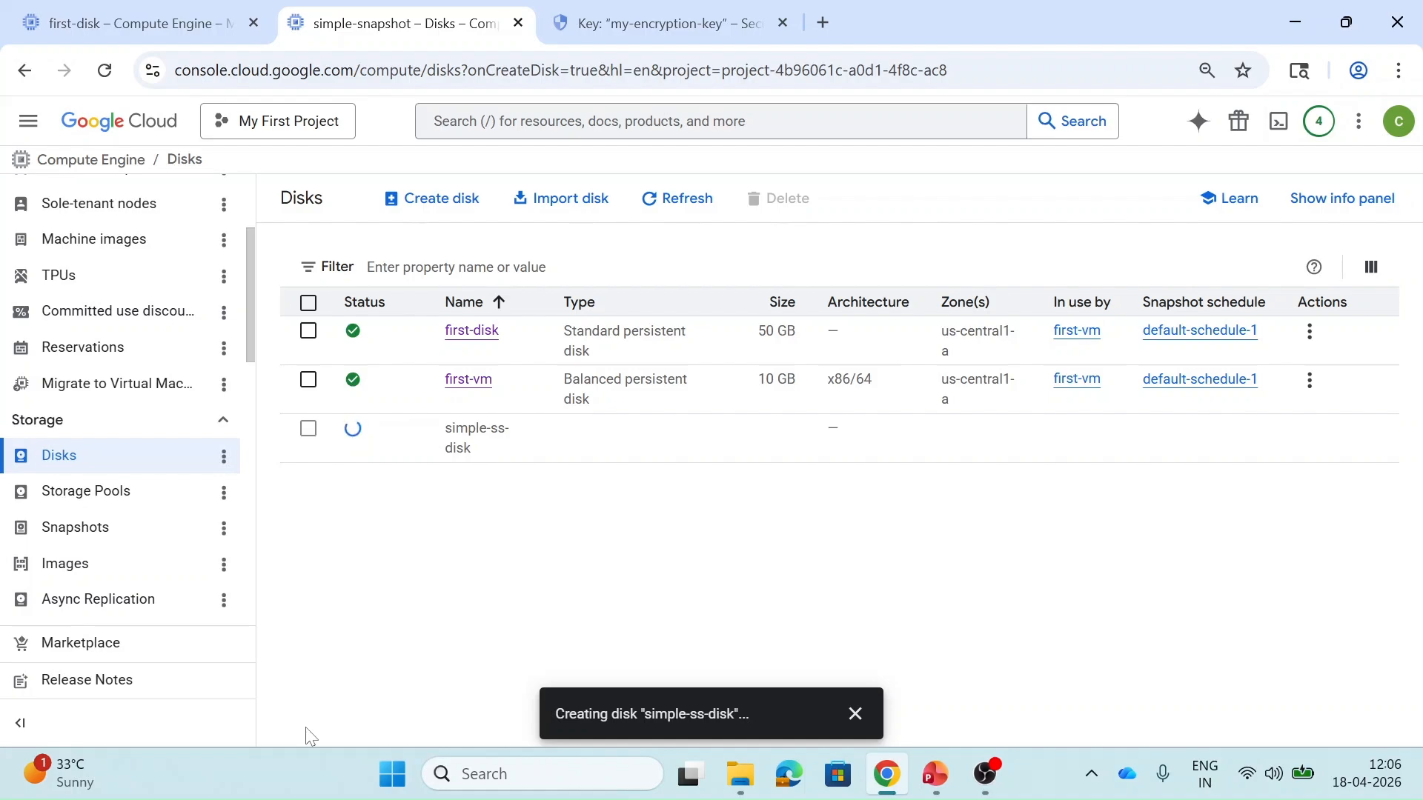
Step: Open the details of the instant snapshot instant-boot-disk-snapshot
{"action": "left_click", "coordinate": [100, 530]}
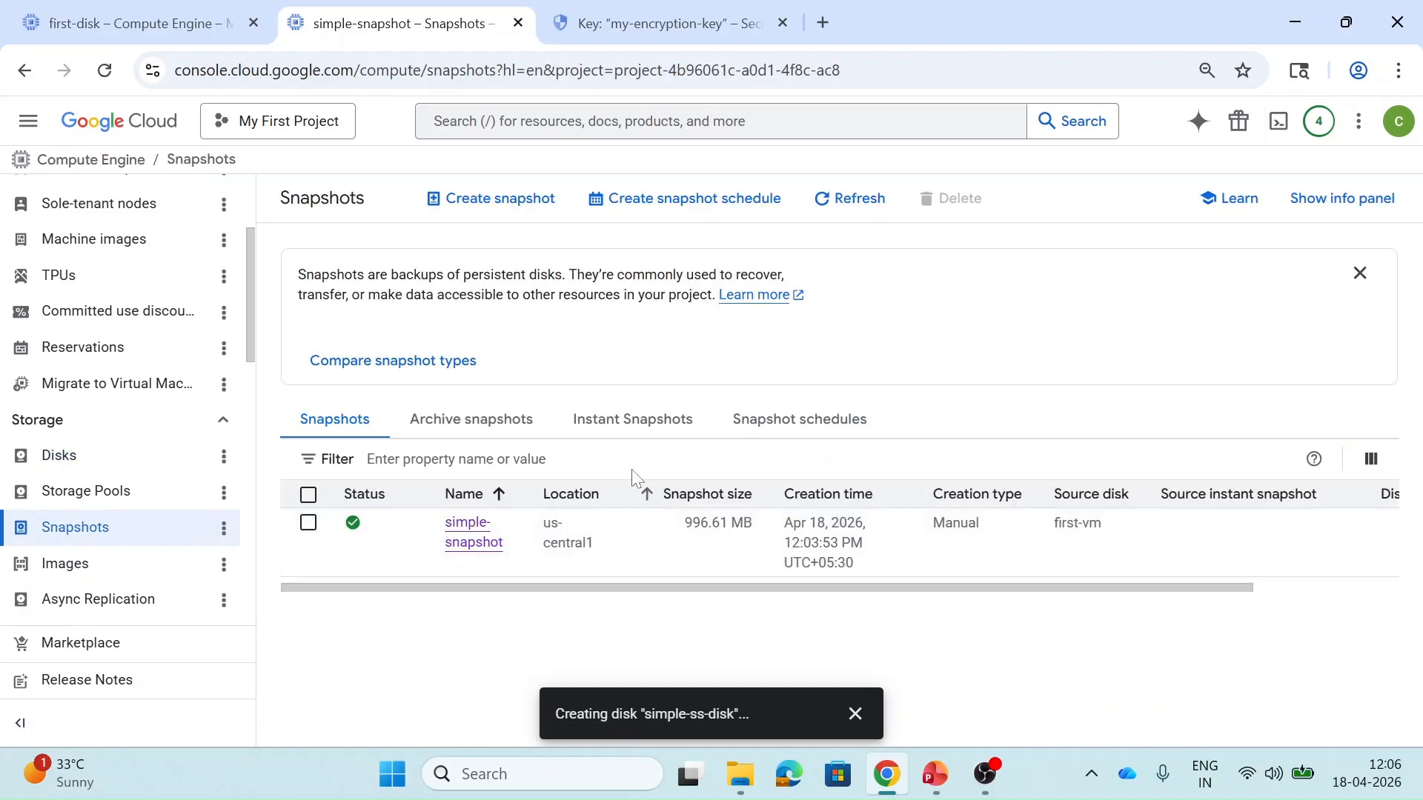
{"action": "left_click", "coordinate": [652, 428]}
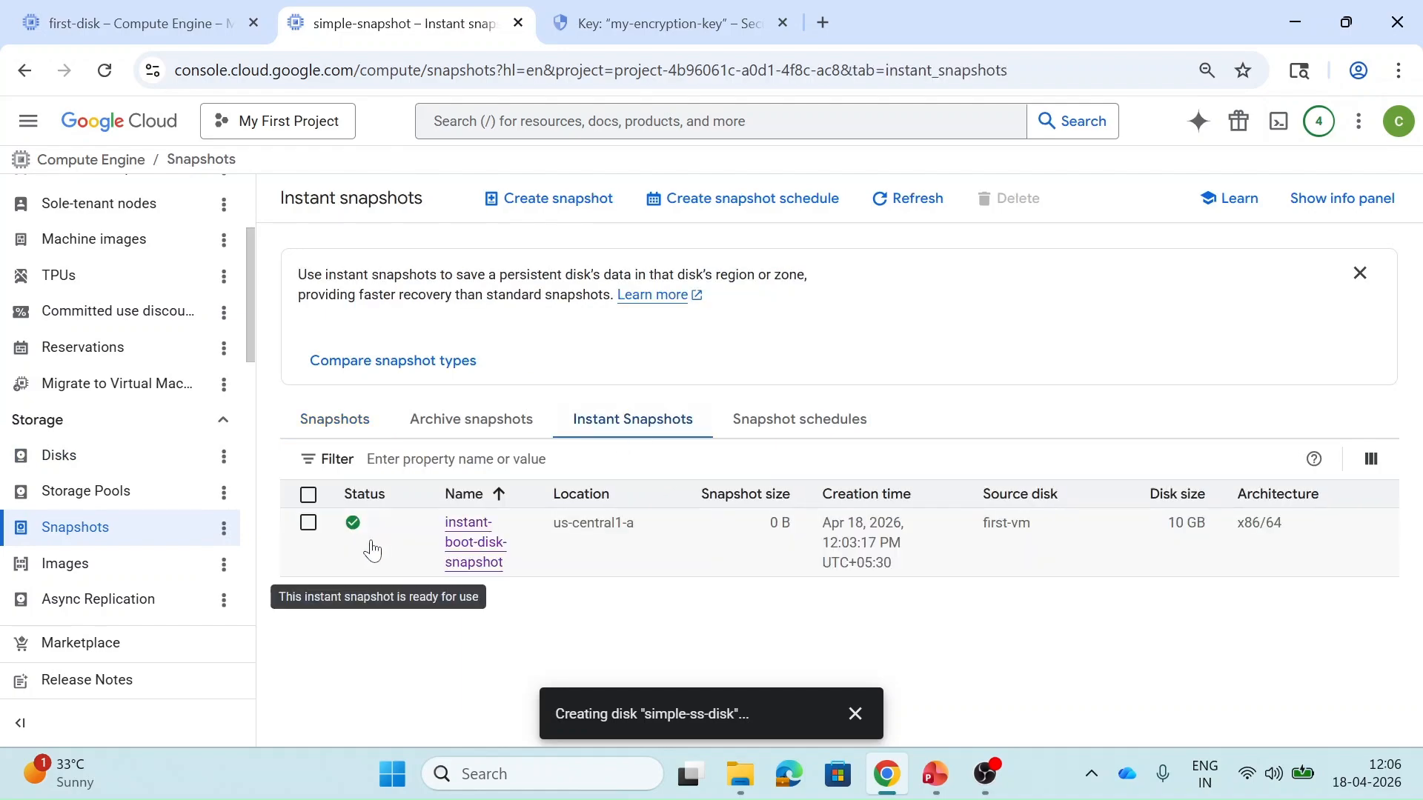
{"action": "left_click", "coordinate": [465, 541]}
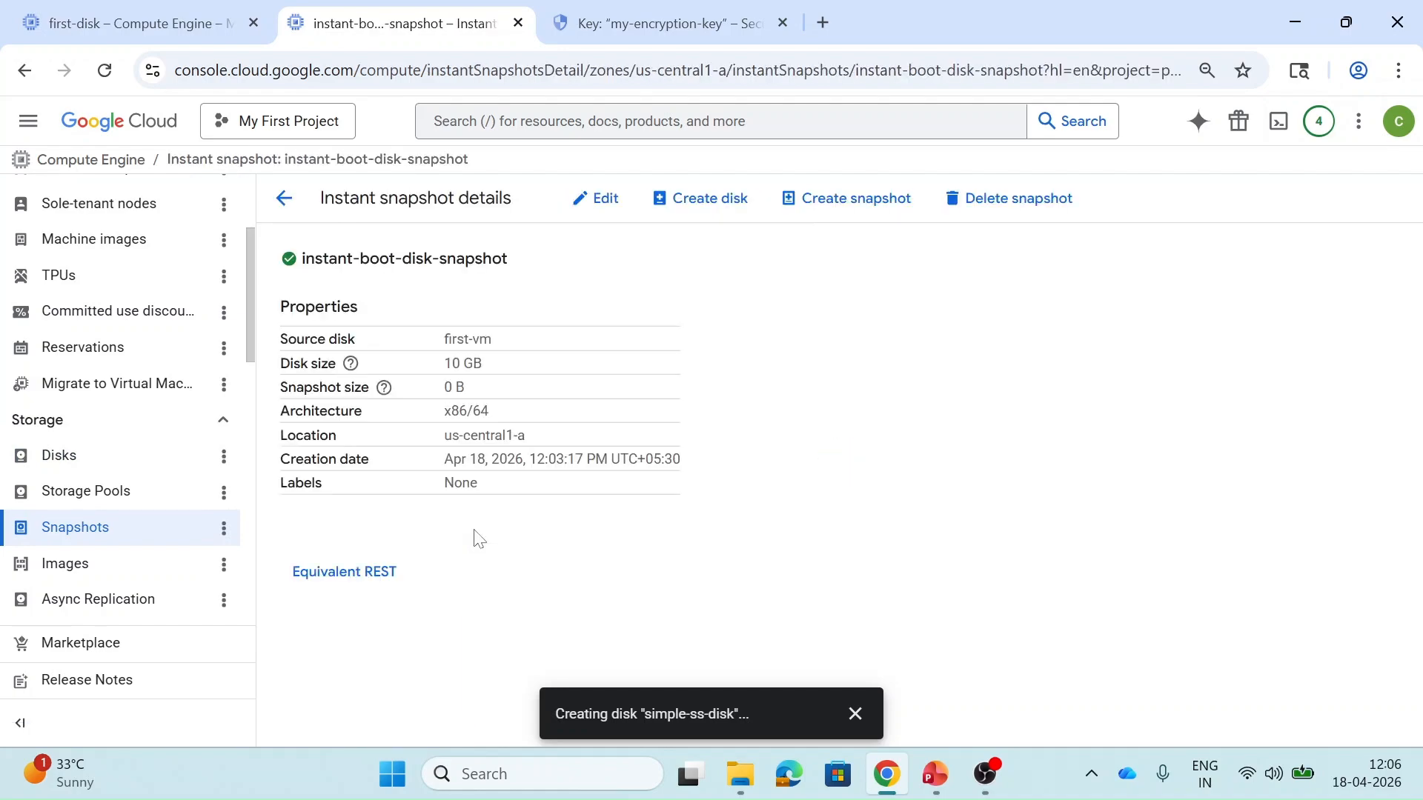
{"action": "left_click", "coordinate": [826, 215]}
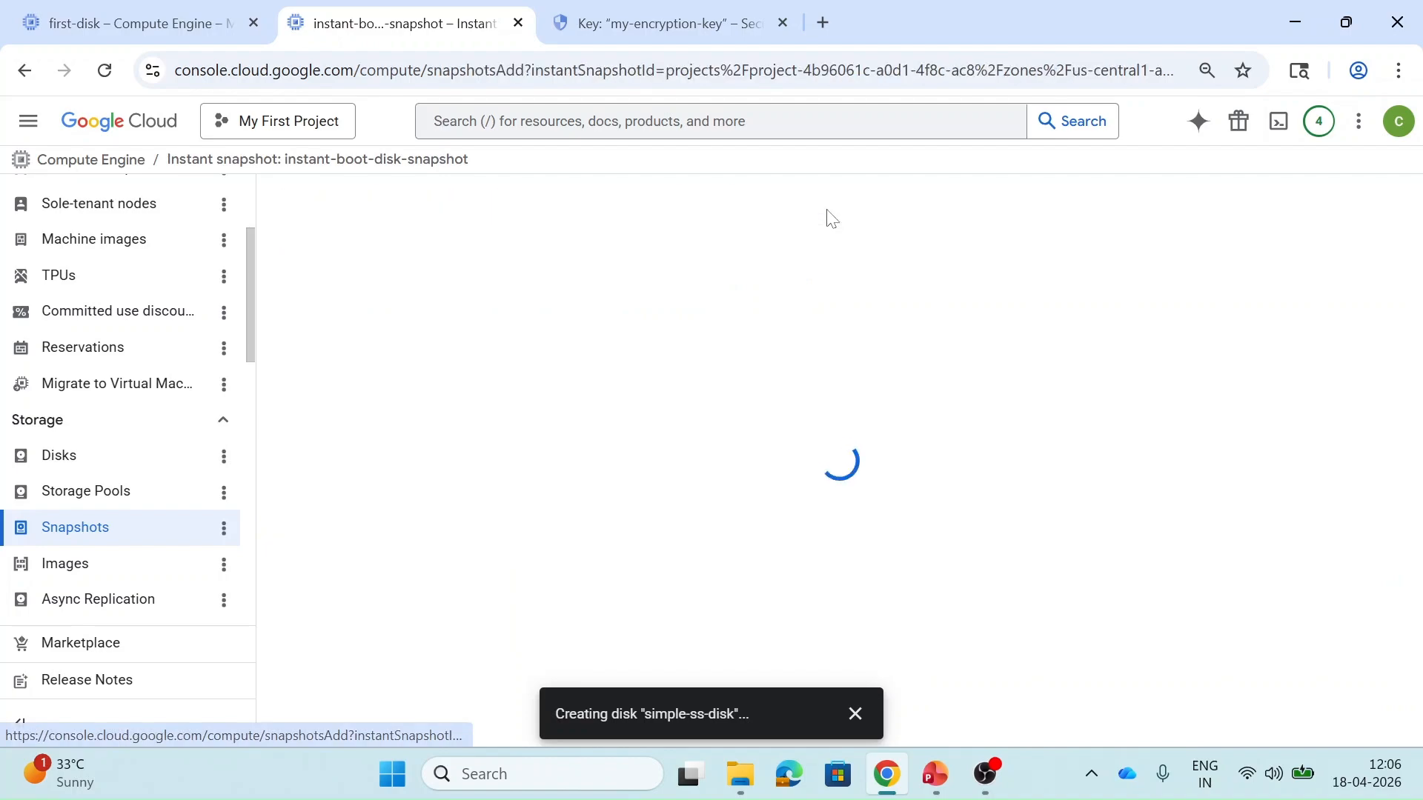
{"action": "left_click", "coordinate": [283, 197]}
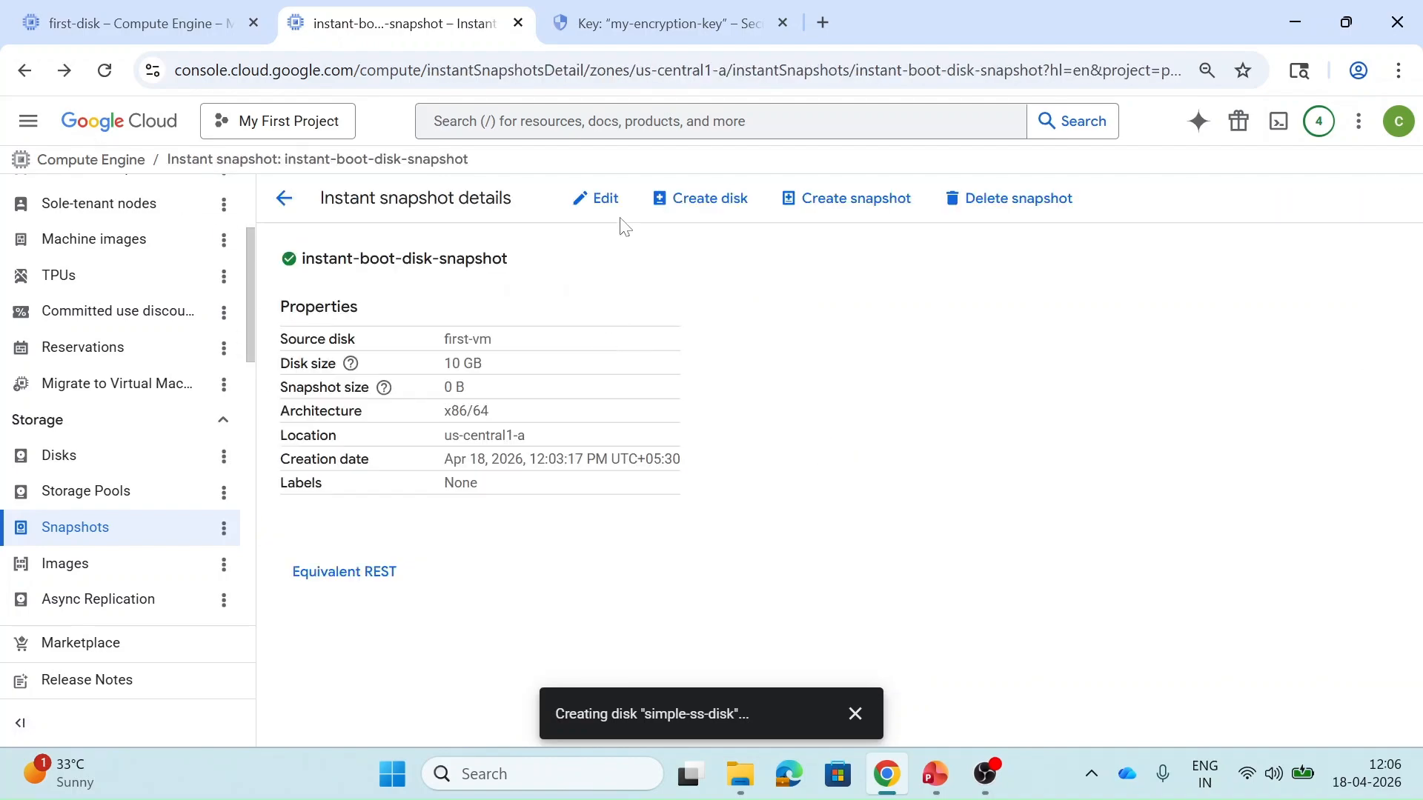
Step: Start a disk from the instant snapshot, examine its encryption under the advanced configuration, and leave the form without creating it
{"action": "left_click", "coordinate": [678, 201]}
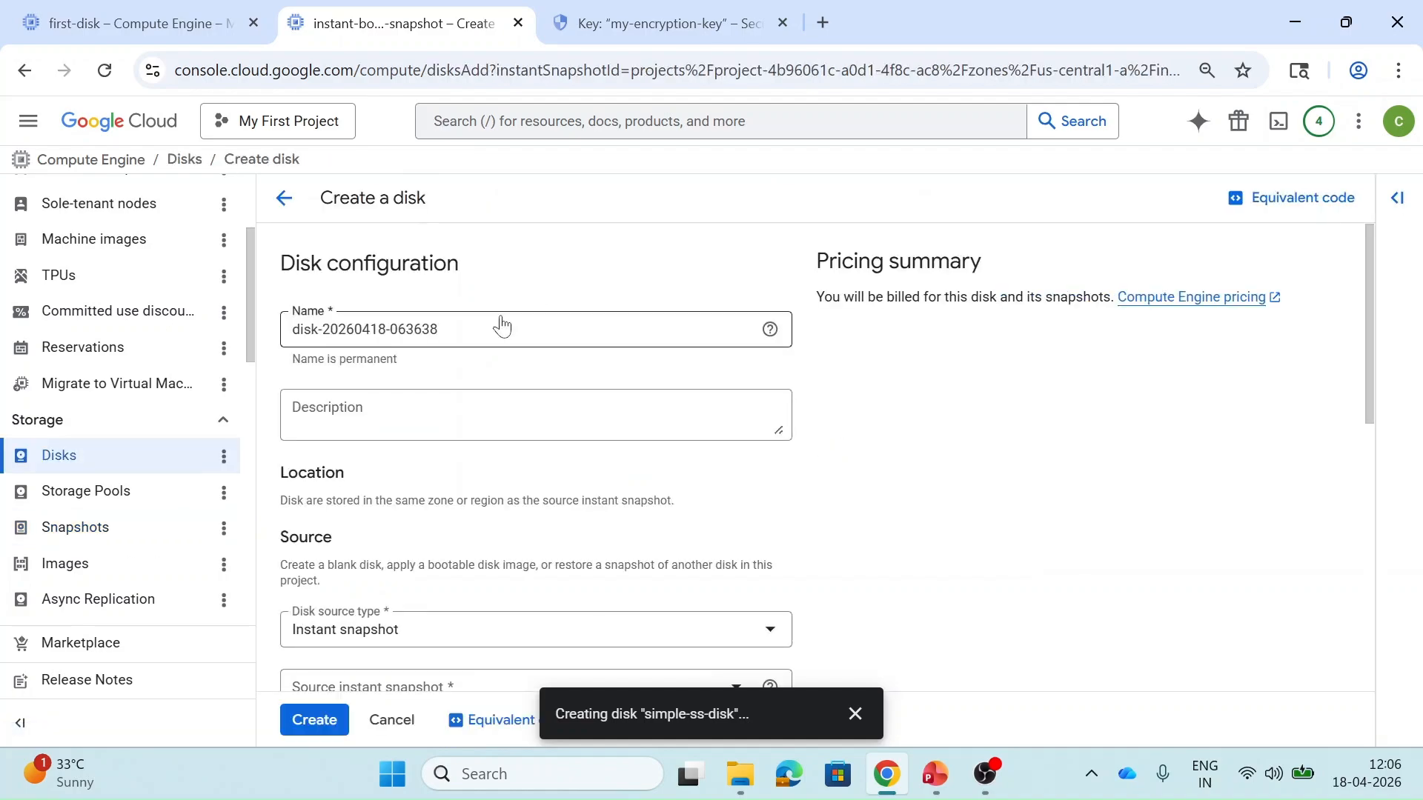
{"action": "scroll", "coordinate": [499, 320], "scroll_direction": "down", "scroll_amount": 4}
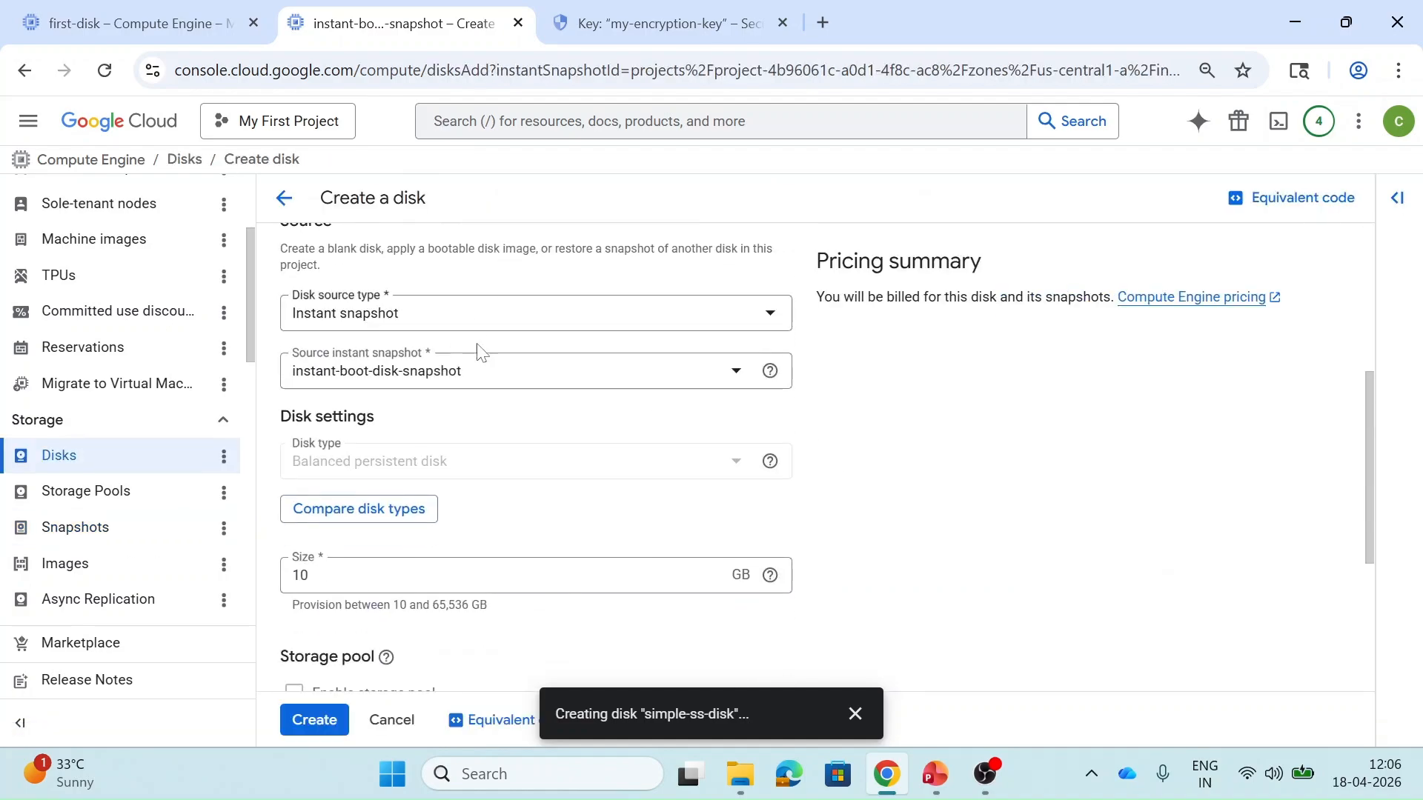
{"action": "scroll", "coordinate": [461, 492], "scroll_direction": "down", "scroll_amount": 4}
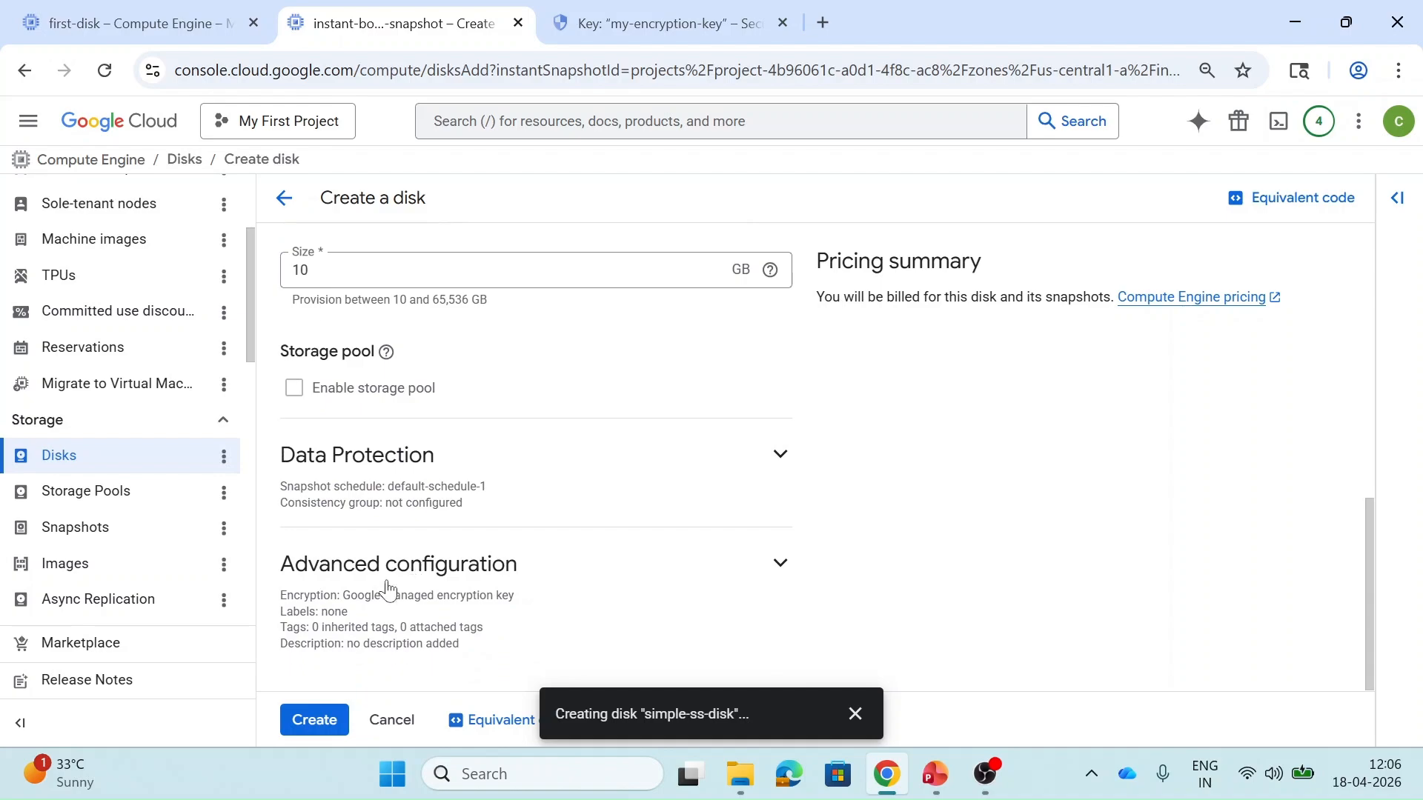
{"action": "left_click", "coordinate": [449, 563]}
{"action": "scroll", "coordinate": [449, 562], "scroll_direction": "down", "scroll_amount": 4}
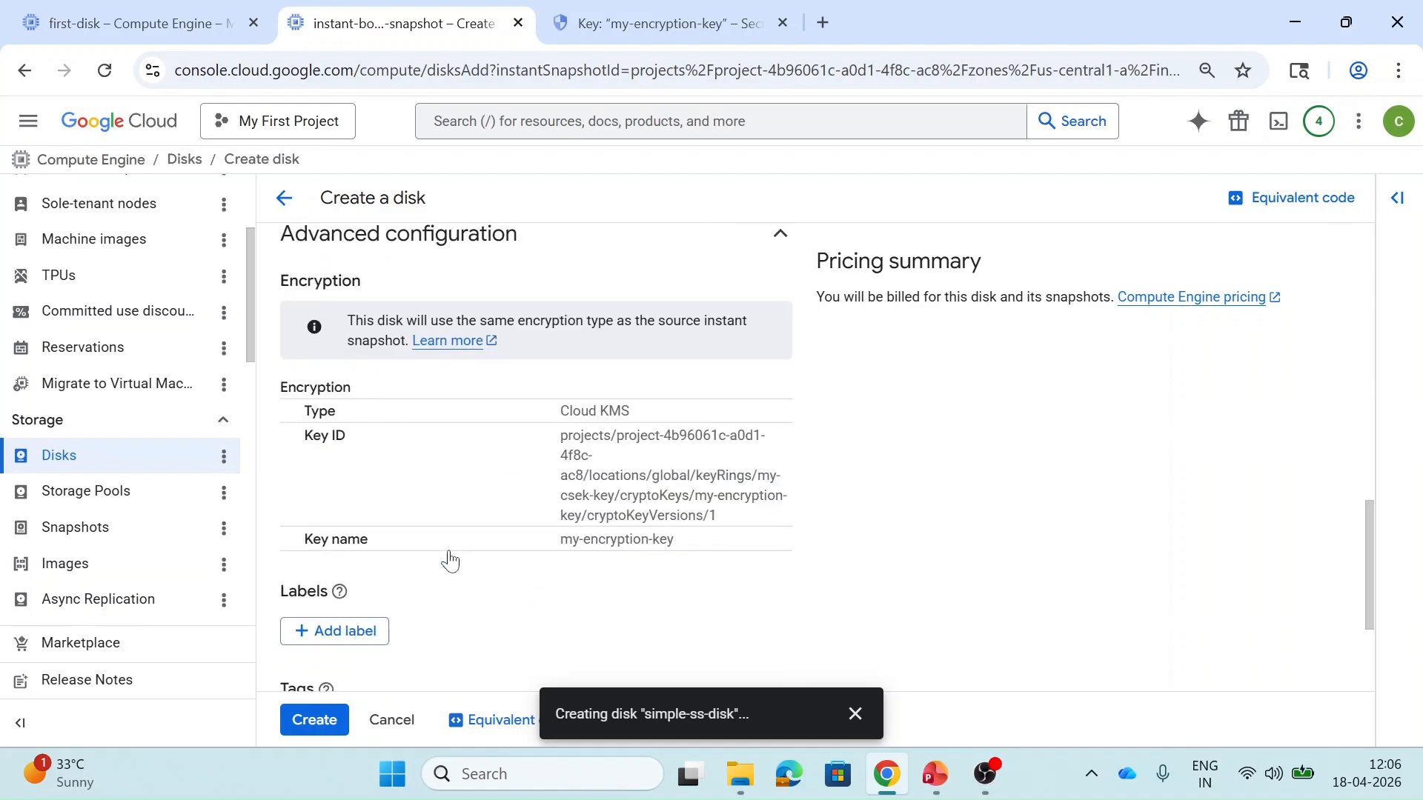
{"action": "scroll", "coordinate": [450, 562], "scroll_direction": "up", "scroll_amount": 1}
{"action": "scroll", "coordinate": [450, 560], "scroll_direction": "up", "scroll_amount": 1}
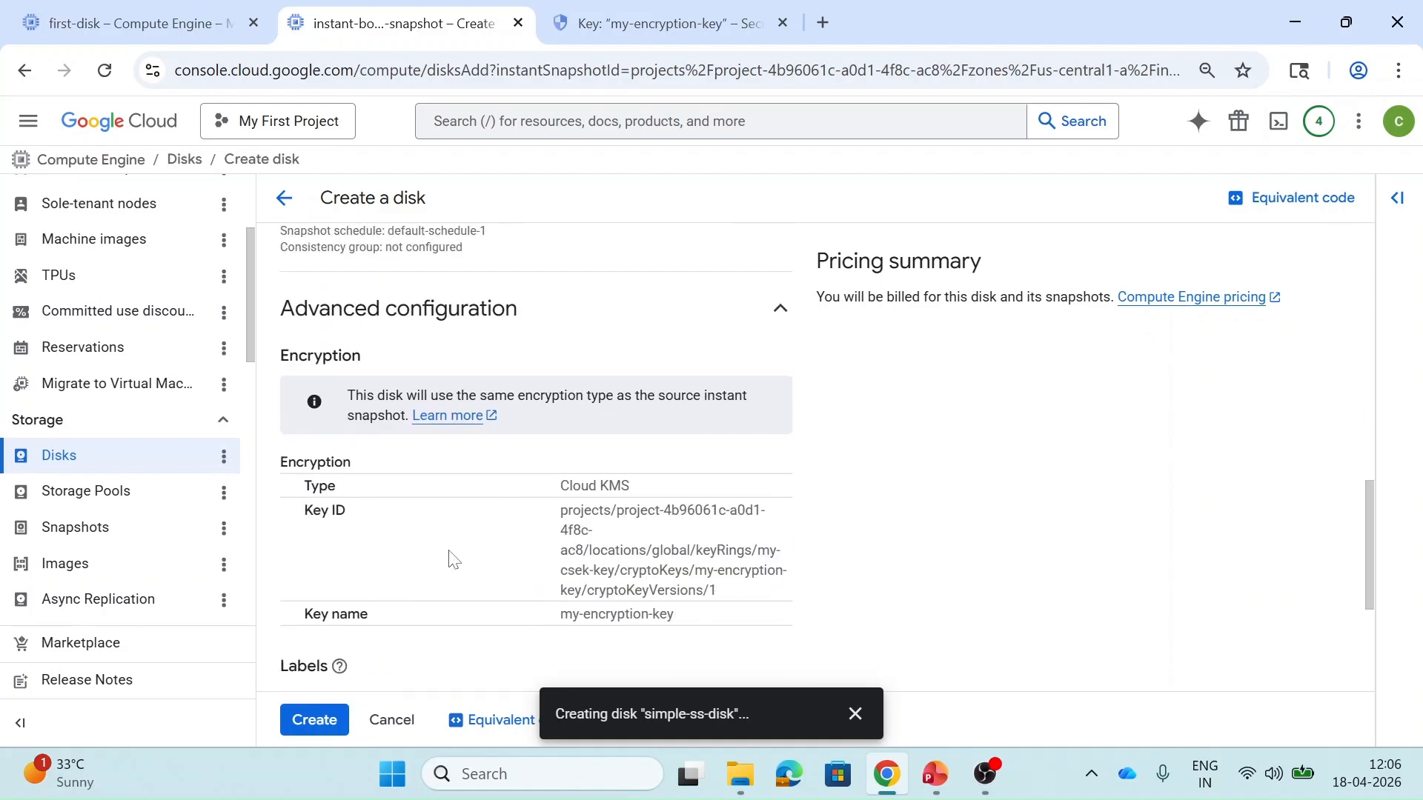
{"action": "left_click", "coordinate": [855, 713]}
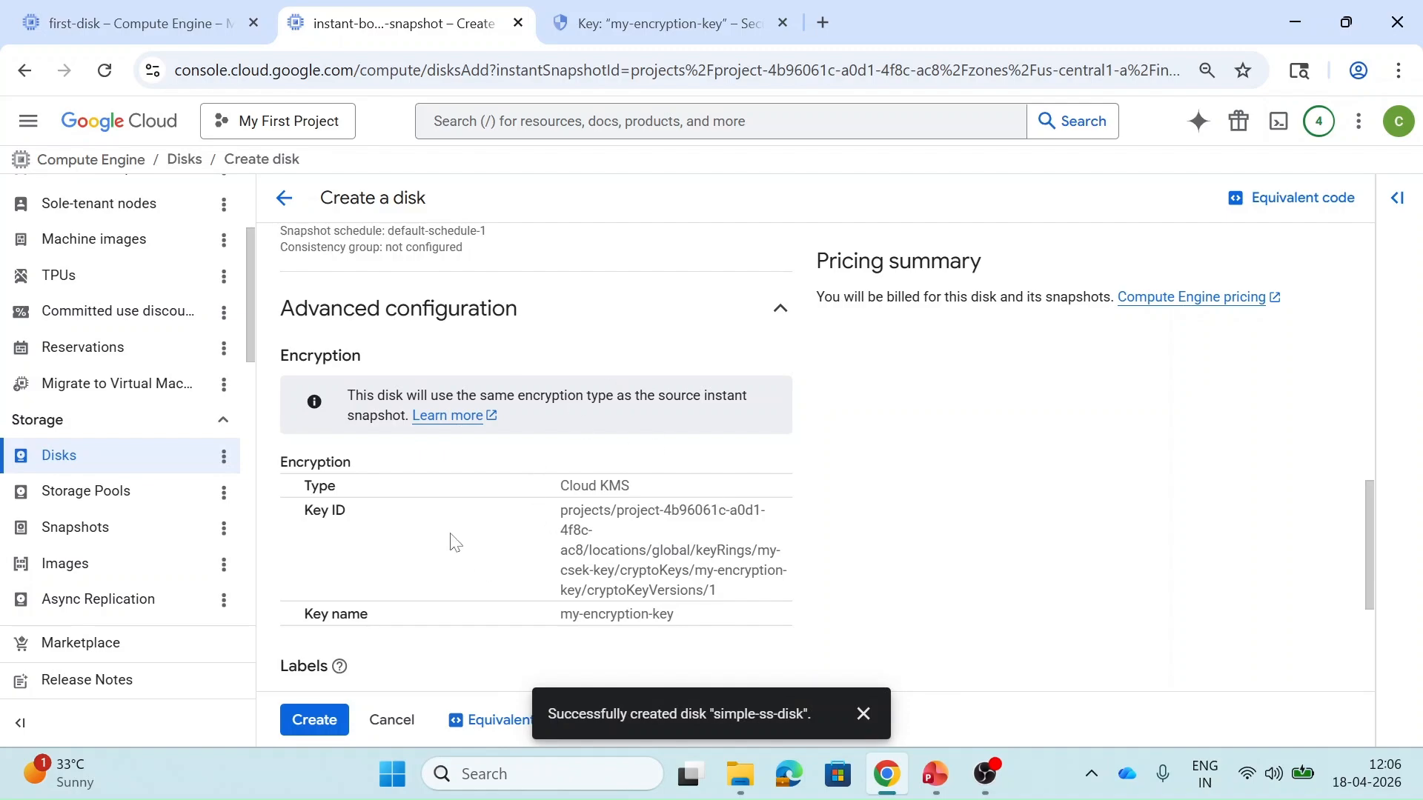
{"action": "left_click", "coordinate": [863, 714]}
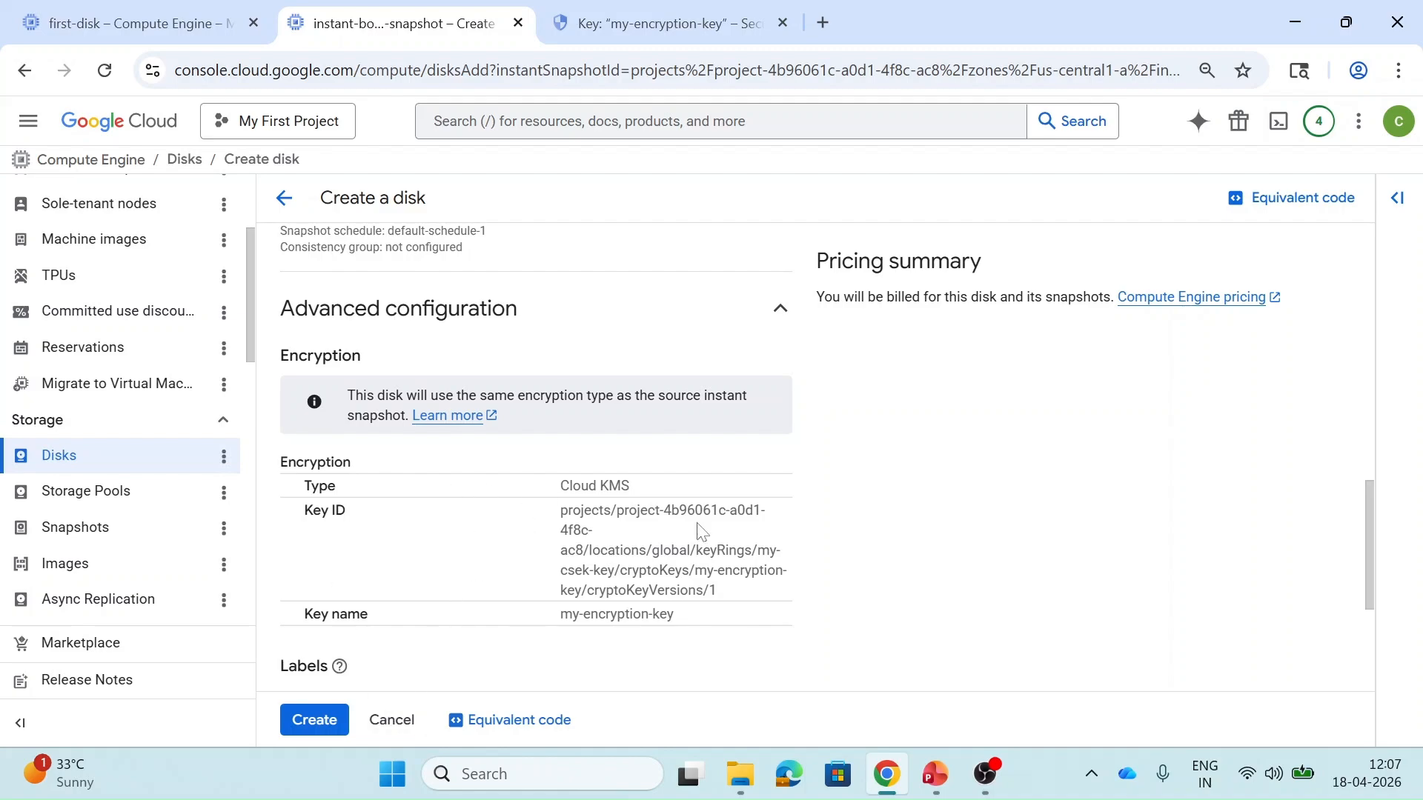
{"action": "left_click", "coordinate": [104, 527]}
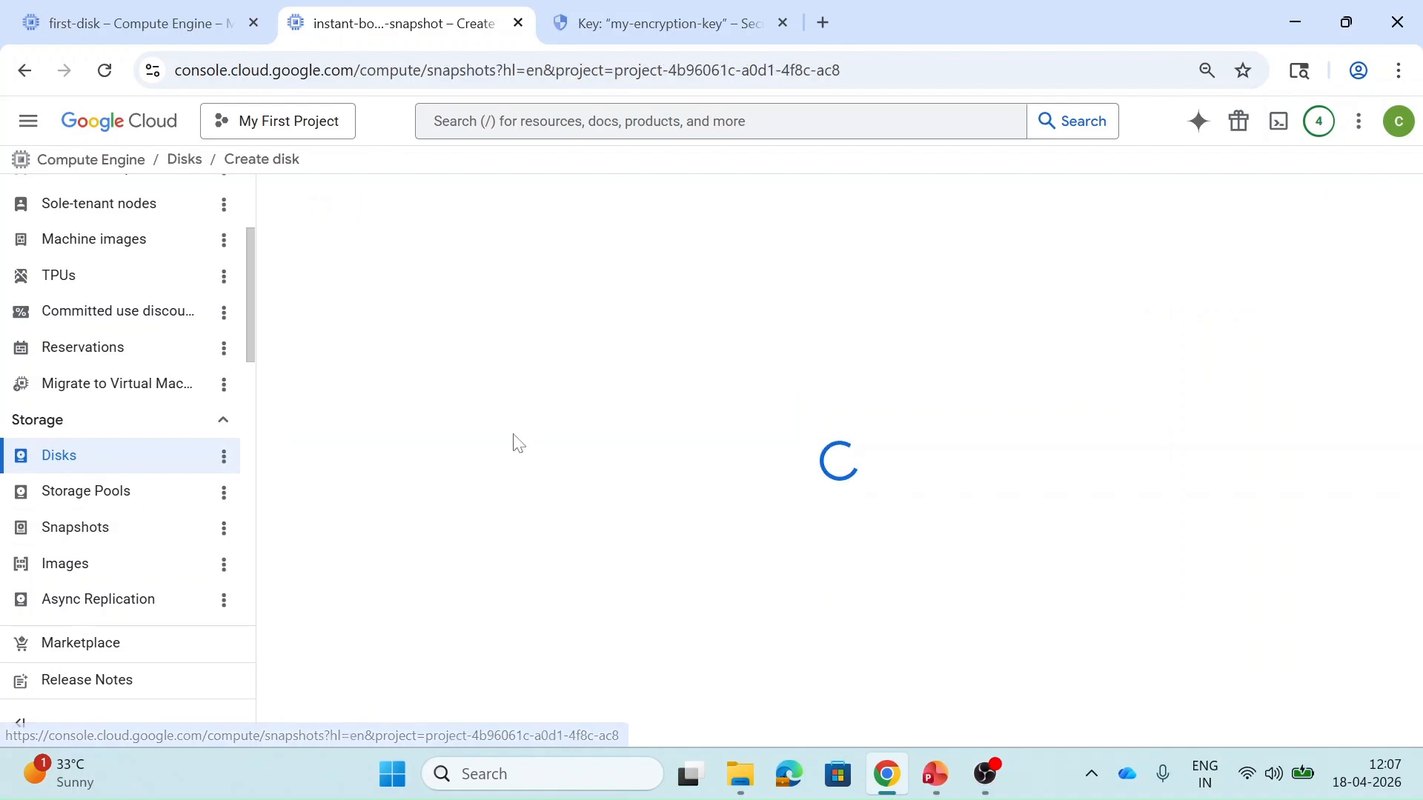
Step: Switch to the my-encryption-key page and rotate the key
{"action": "left_click", "coordinate": [638, 9]}
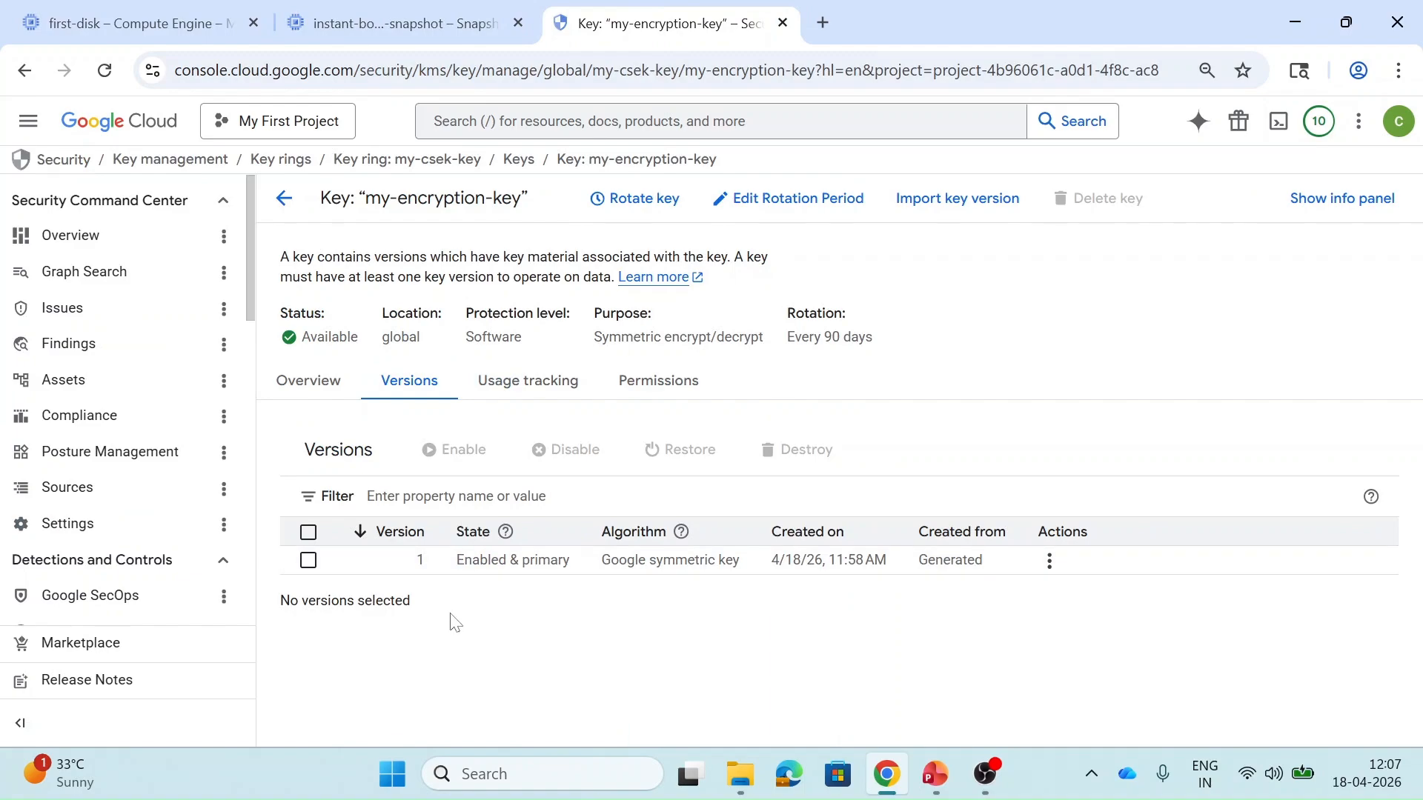
{"action": "left_click", "coordinate": [604, 209]}
{"action": "left_click", "coordinate": [945, 537]}
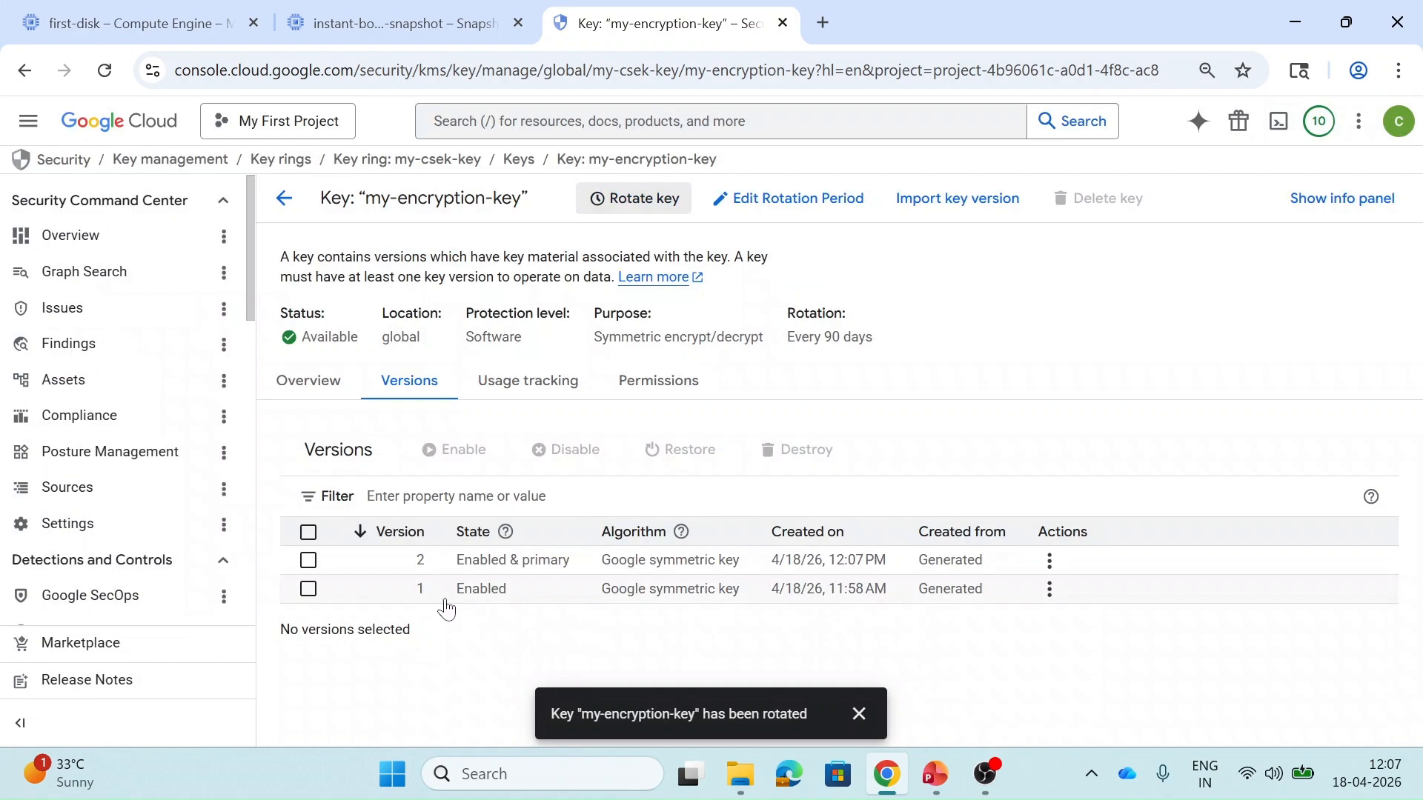
{"action": "left_click", "coordinate": [859, 713]}
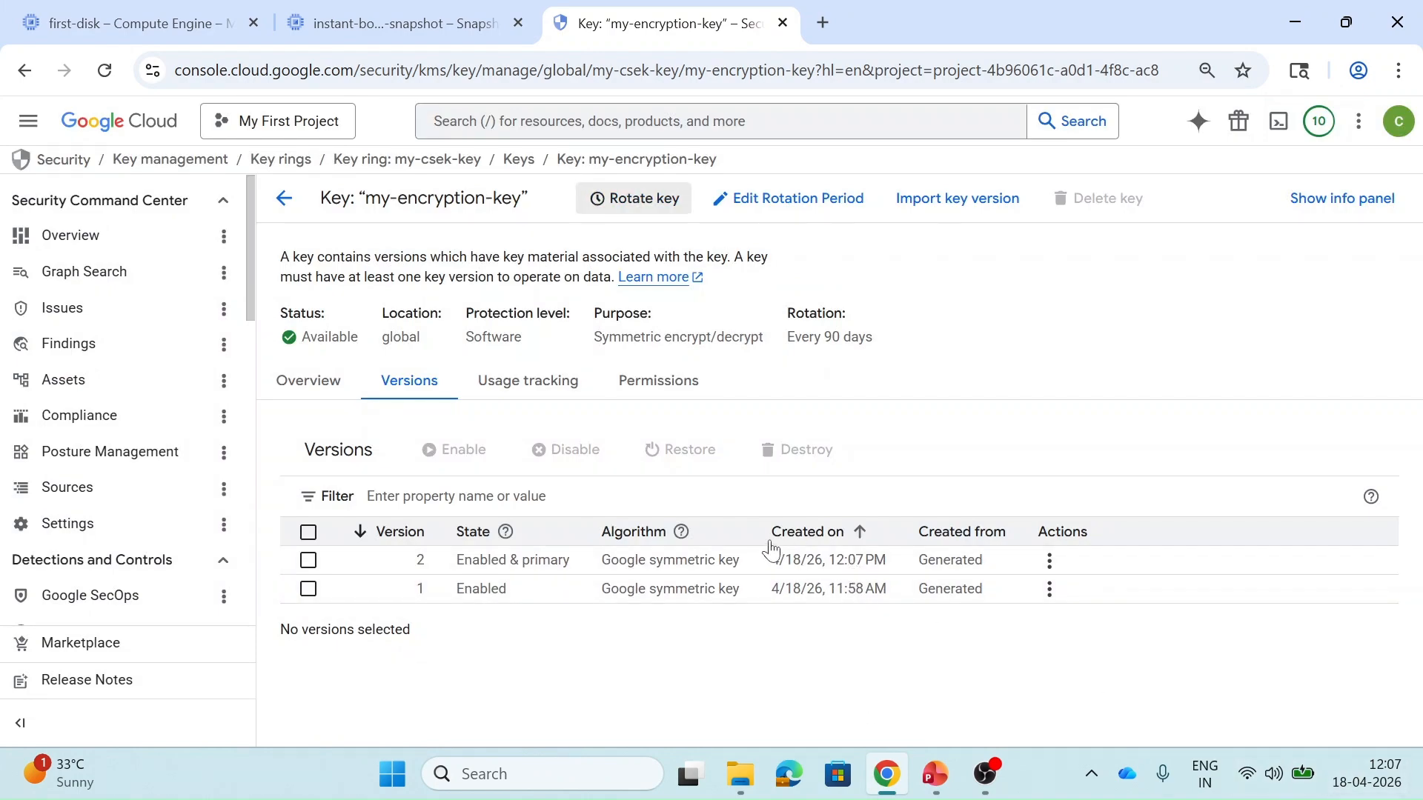
Step: Compare the states of key versions 1 and 2, and return to the Compute Engine disks list
{"action": "left_click_drag", "start_coordinate": [443, 567], "coordinate": [574, 563]}
{"action": "left_click_drag", "start_coordinate": [458, 599], "coordinate": [506, 598]}
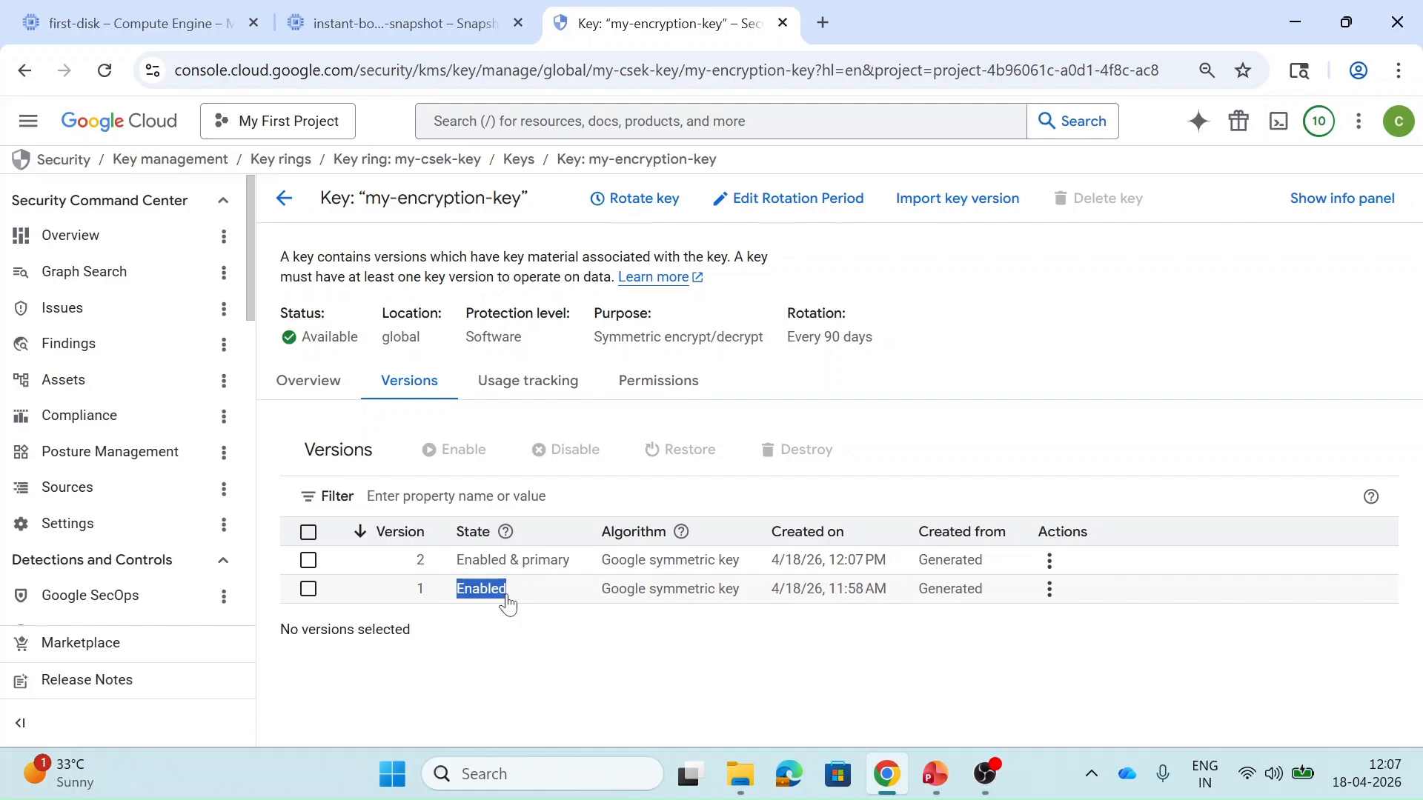
{"action": "left_click_drag", "start_coordinate": [506, 597], "coordinate": [524, 567]}
{"action": "left_click", "coordinate": [524, 567]}
{"action": "left_click_drag", "start_coordinate": [455, 577], "coordinate": [578, 577]}
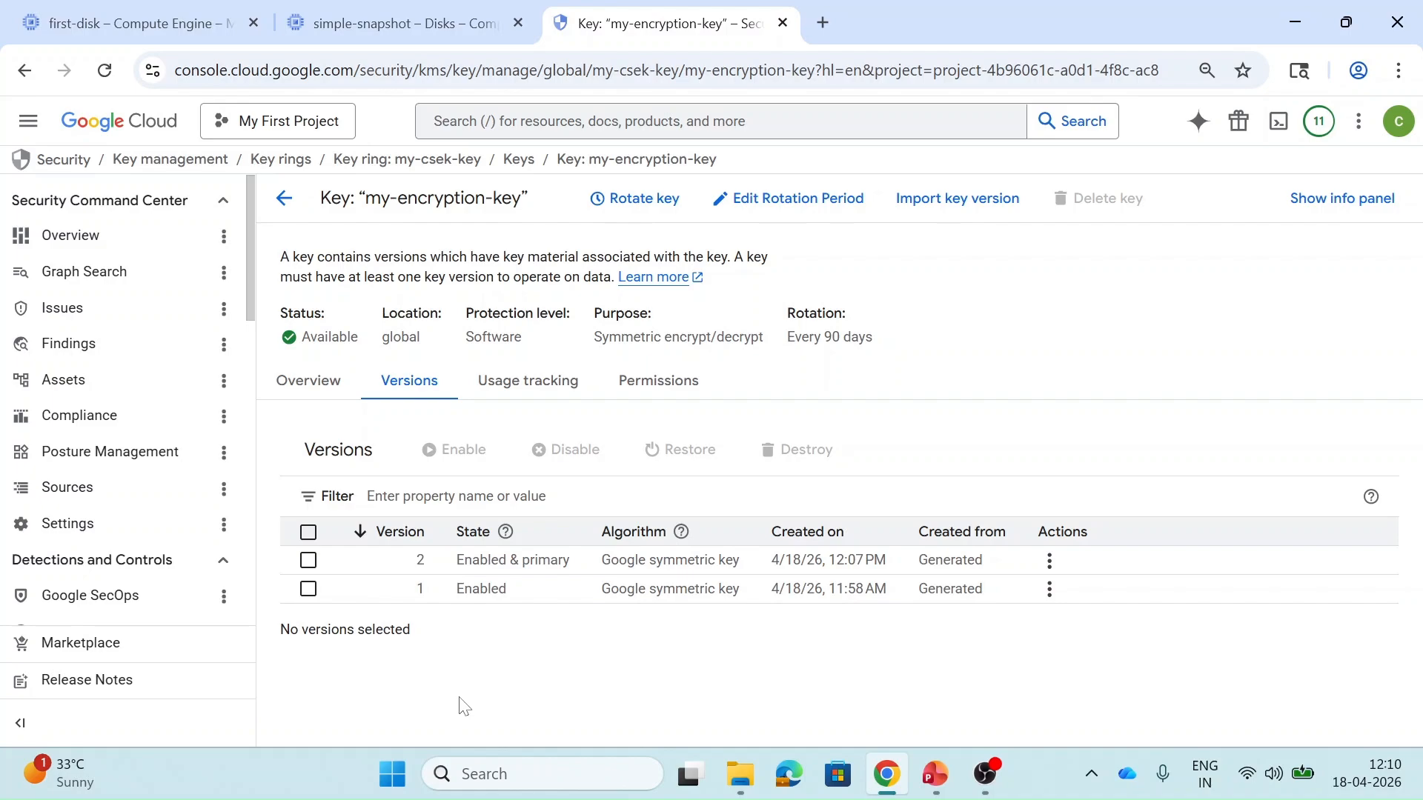
{"action": "left_click", "coordinate": [467, 17]}
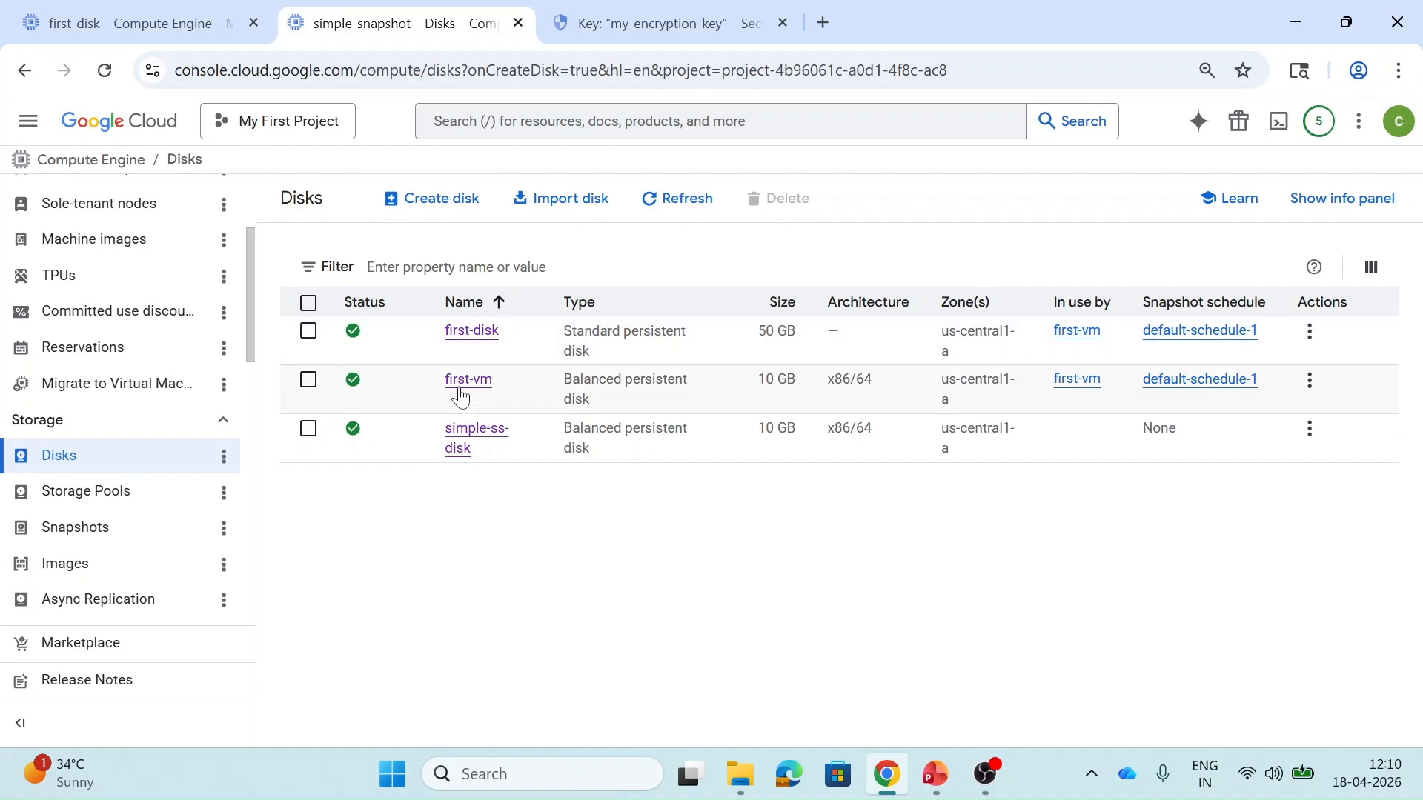
Step: Examine which key version encrypts first-disk and return to the disks list
{"action": "left_click", "coordinate": [460, 335]}
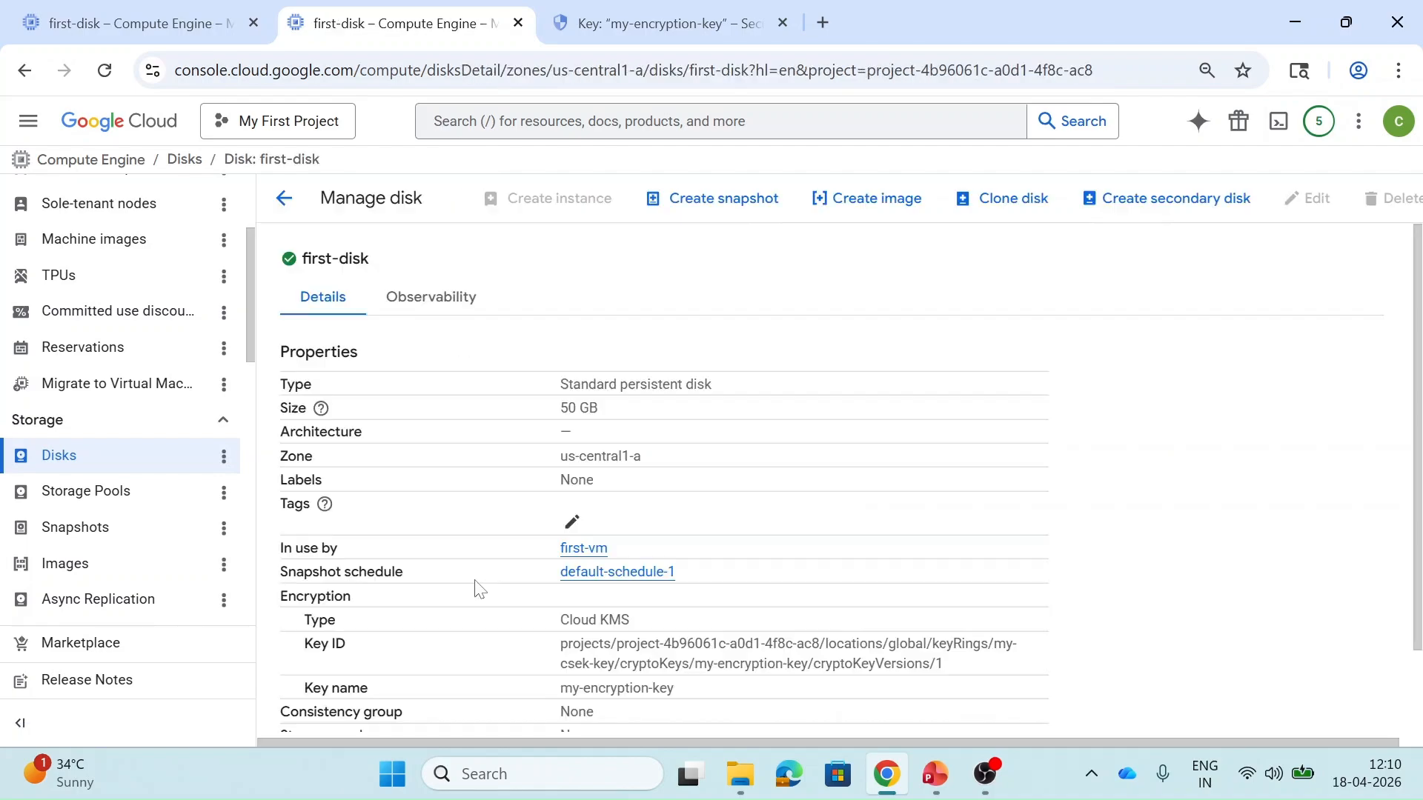
{"action": "left_click", "coordinate": [294, 200]}
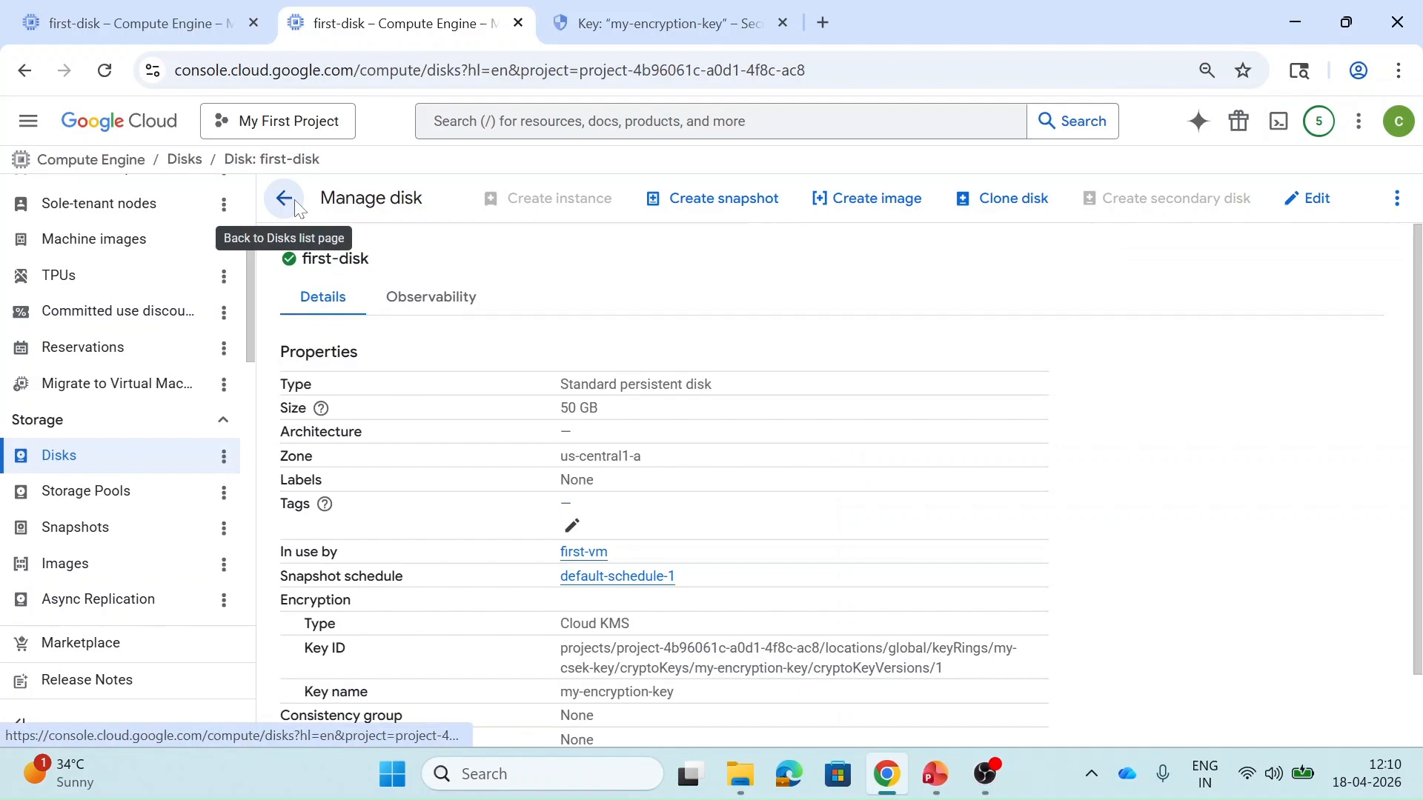
Step: Start a new blank disk named newkey-disk with a size of 10 GB
{"action": "left_click", "coordinate": [449, 206]}
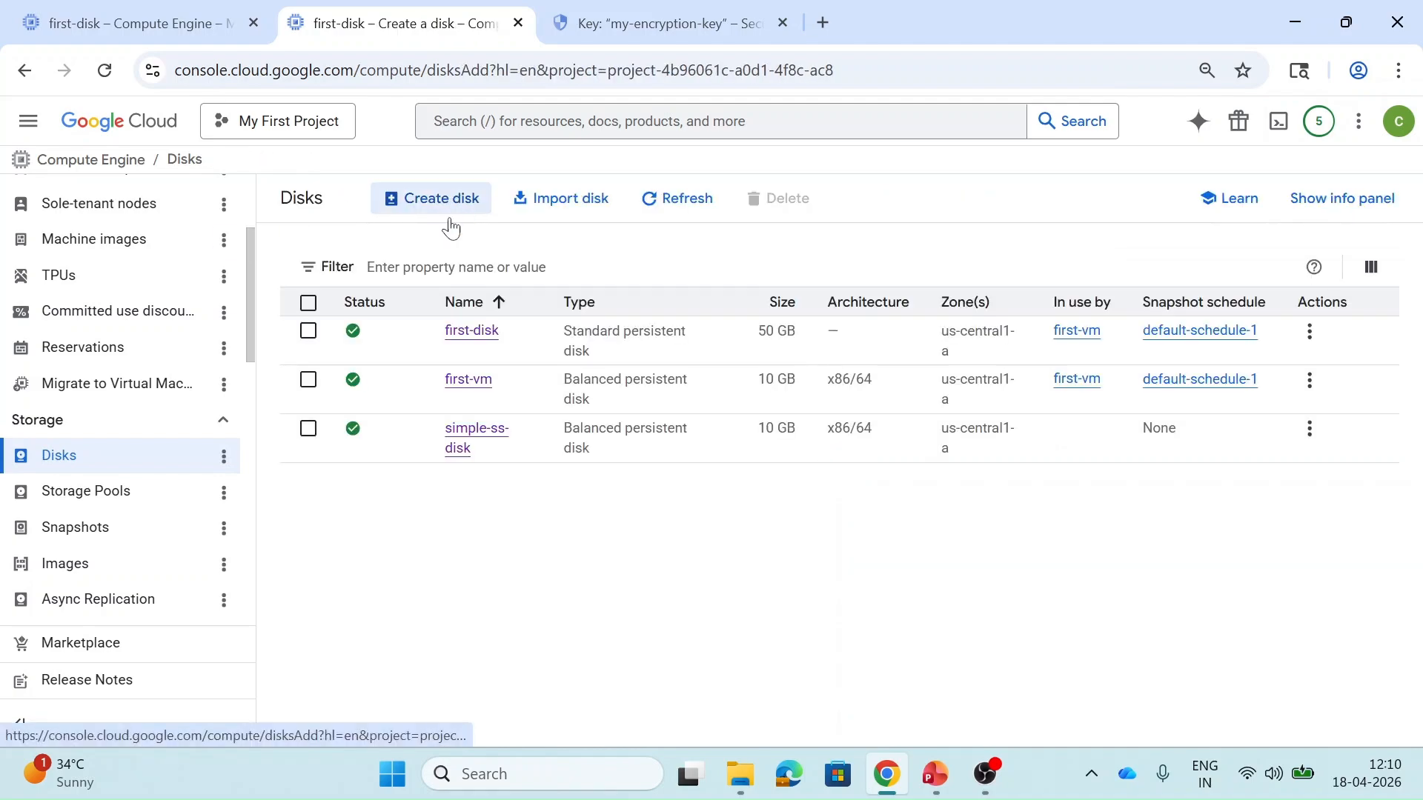
{"action": "double_click", "coordinate": [404, 329]}
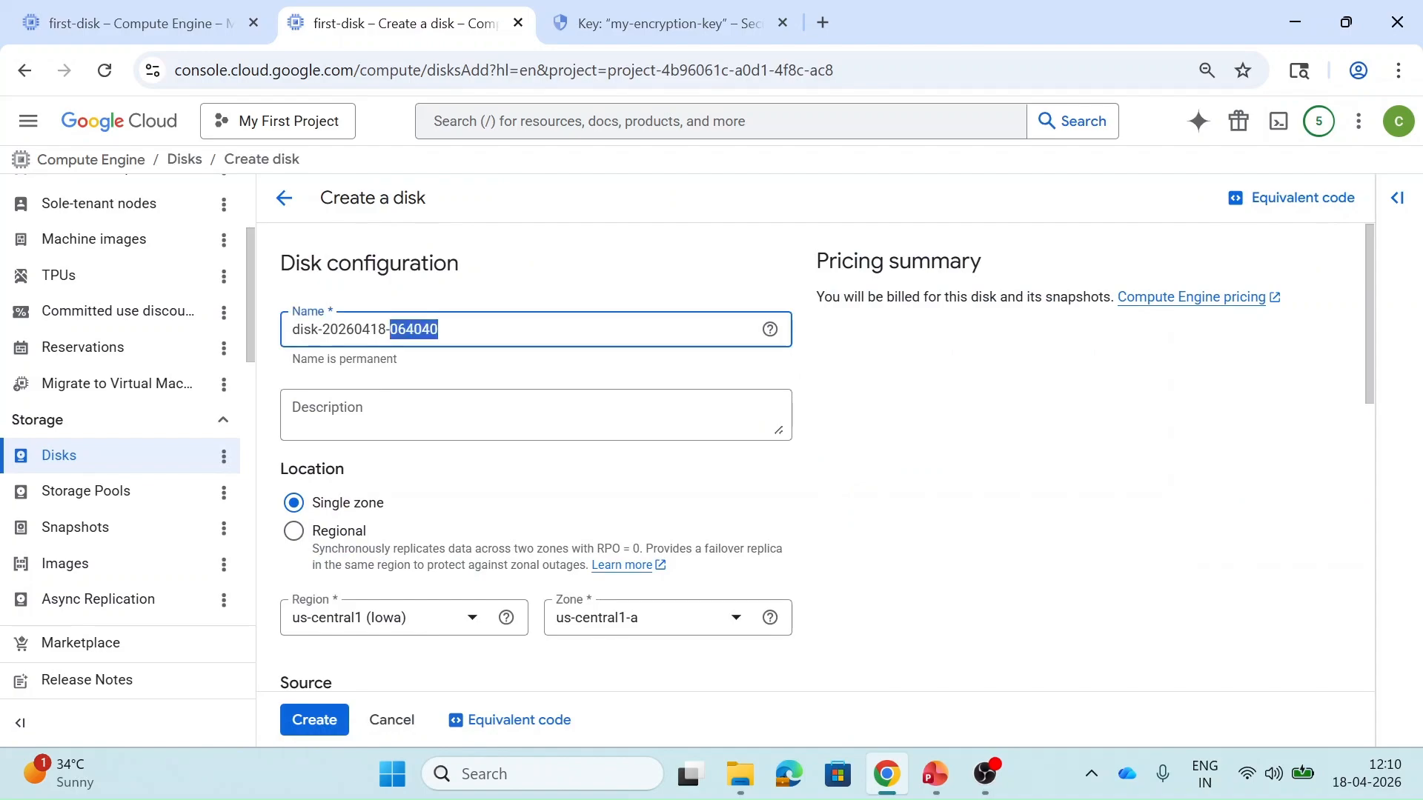
{"action": "key", "text": "ctrl+a"}
{"action": "type", "text": "new"}
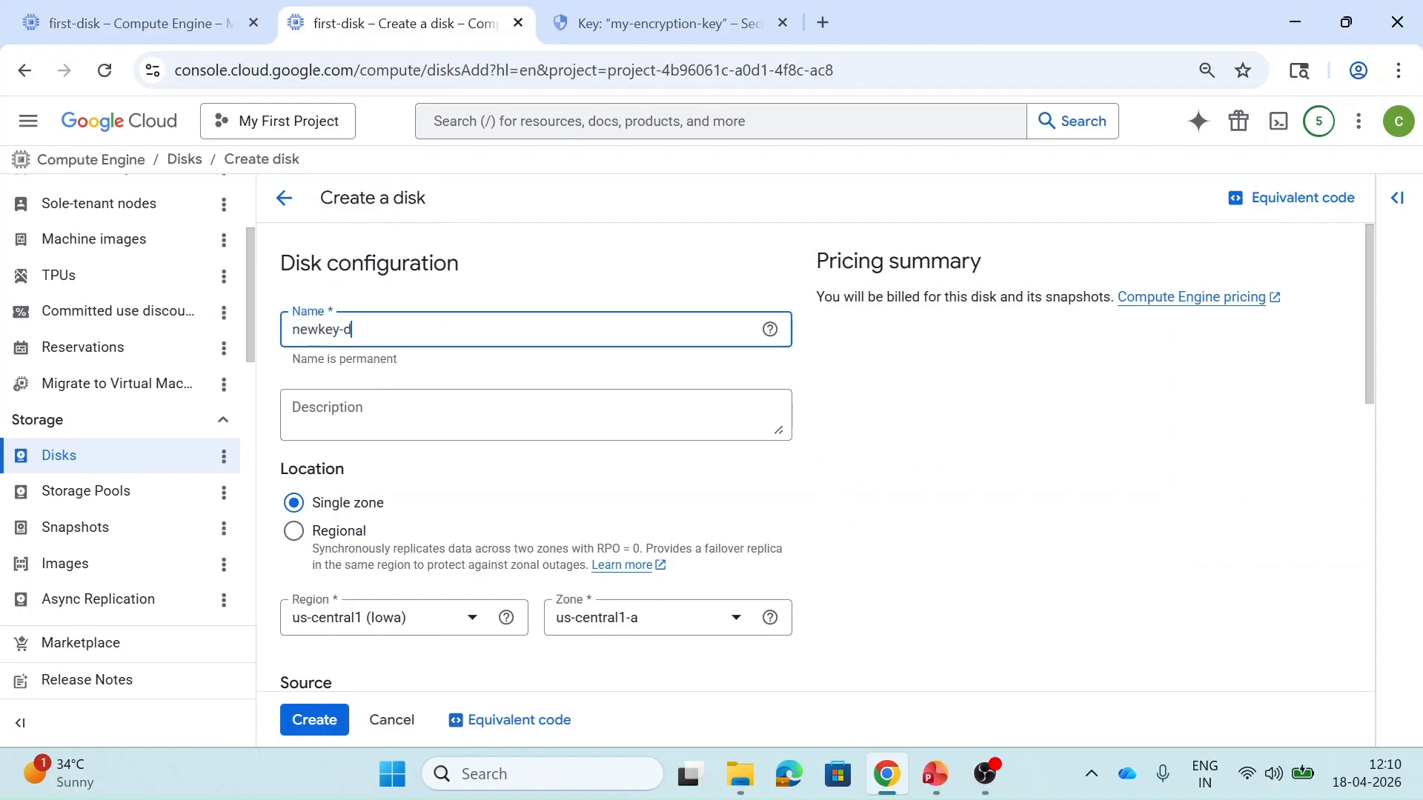
{"action": "scroll", "coordinate": [536, 444], "scroll_direction": "down", "scroll_amount": 2}
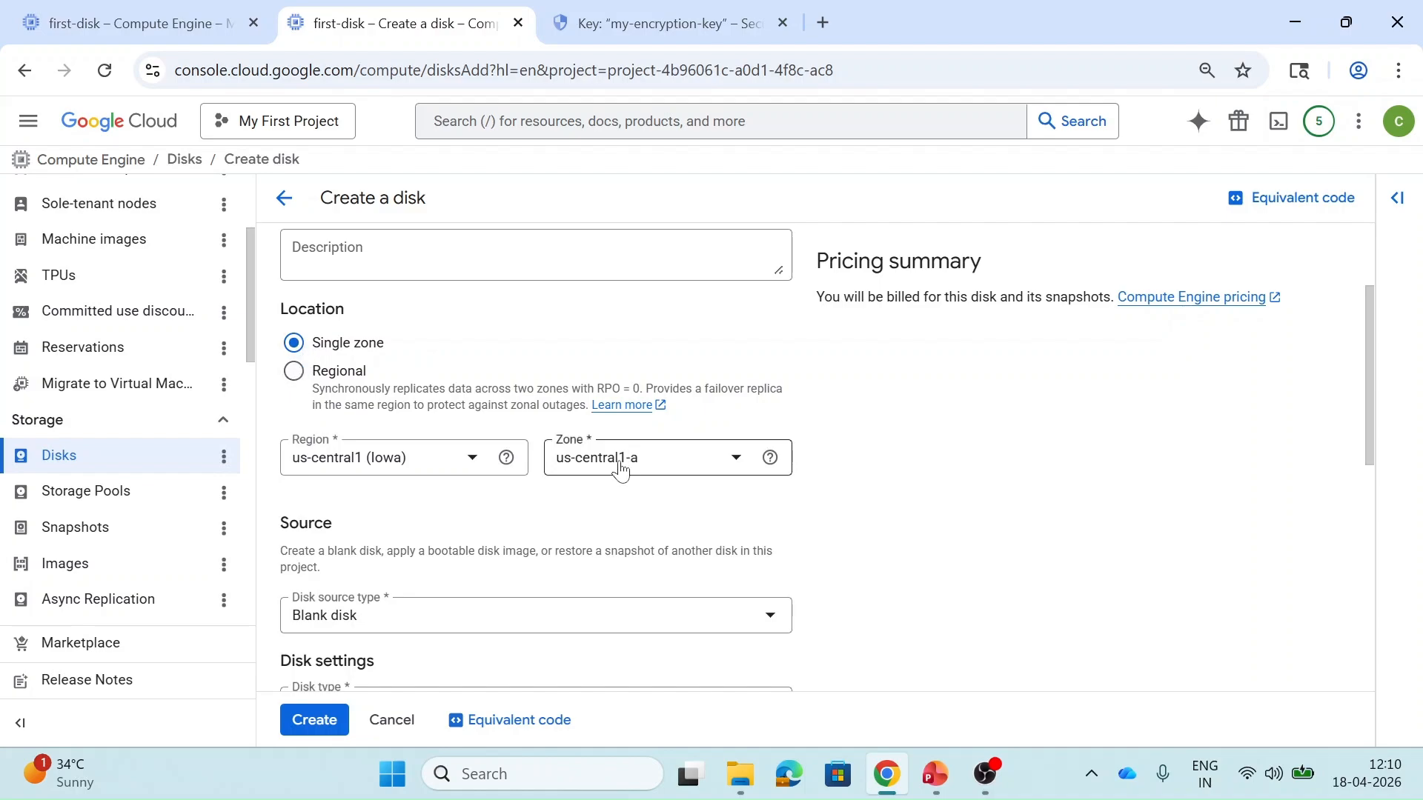
{"action": "scroll", "coordinate": [497, 537], "scroll_direction": "down", "scroll_amount": 6}
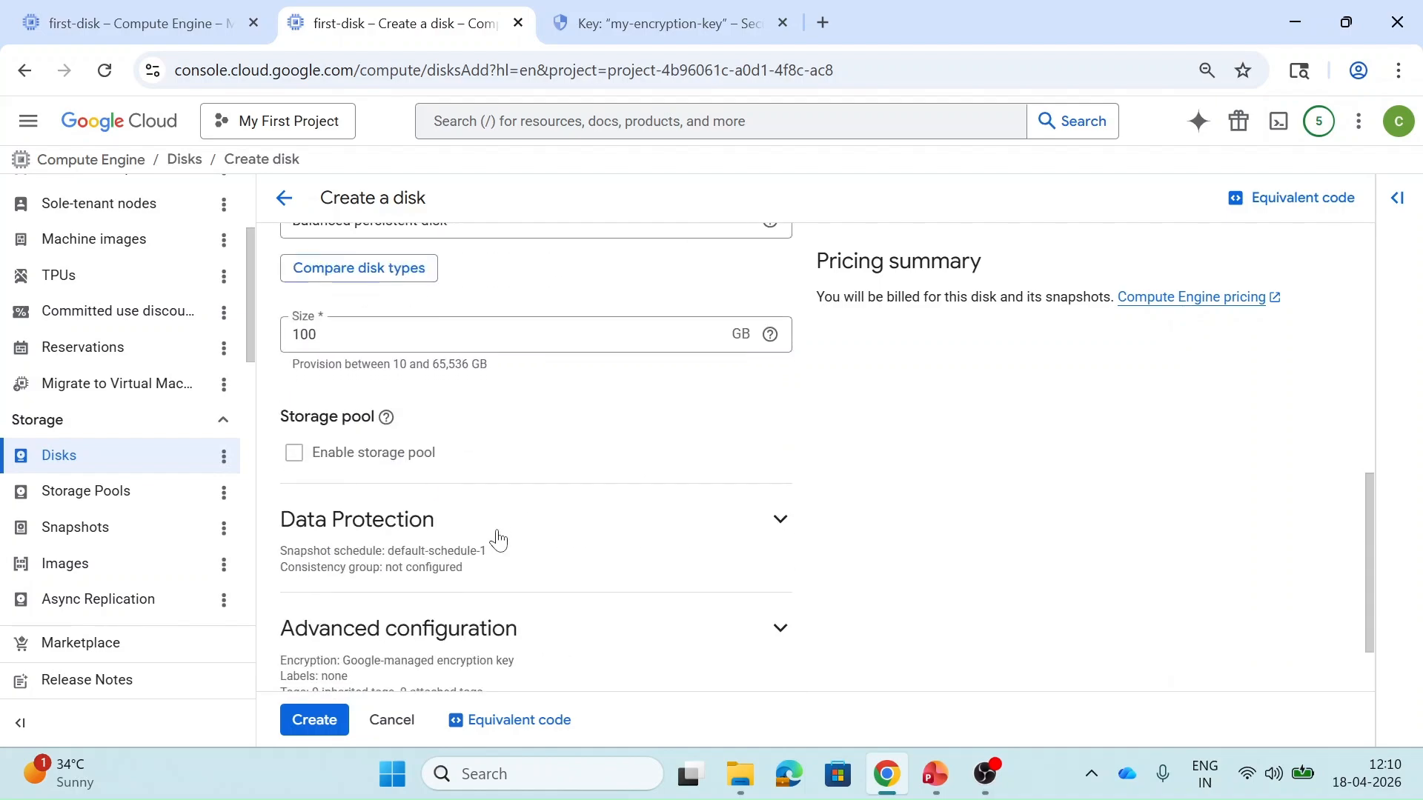
{"action": "left_click", "coordinate": [326, 334]}
{"action": "key", "text": "BackSpace"}
{"action": "left_click", "coordinate": [418, 412]}
Step: Encrypt the new disk with the Cloud KMS key my-encryption-key under the advanced configuration and create the disk
{"action": "scroll", "coordinate": [419, 415], "scroll_direction": "down", "scroll_amount": 2}
{"action": "left_click", "coordinate": [498, 536]}
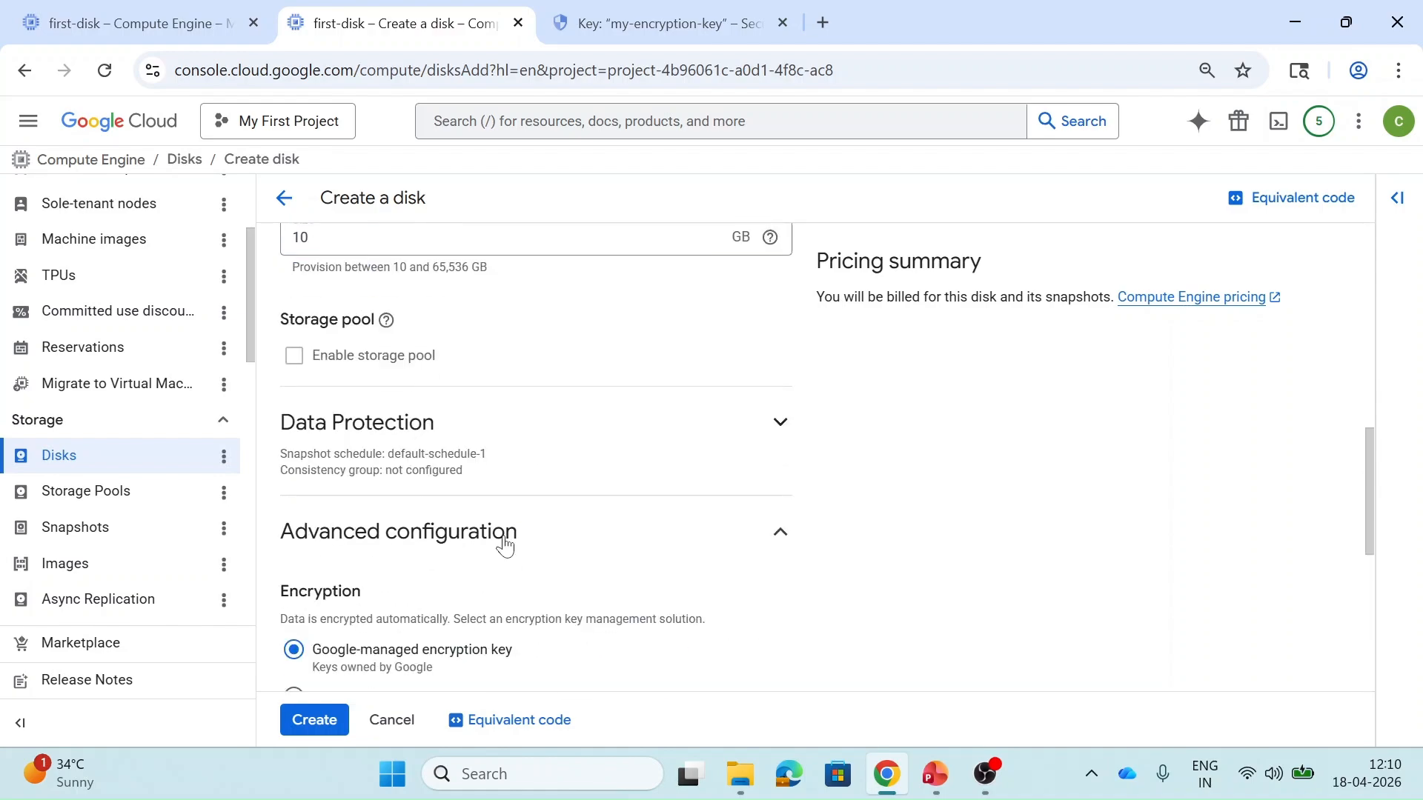
{"action": "scroll", "coordinate": [404, 496], "scroll_direction": "down", "scroll_amount": 5}
{"action": "scroll", "coordinate": [316, 366], "scroll_direction": "up", "scroll_amount": 1}
{"action": "left_click", "coordinate": [316, 366]}
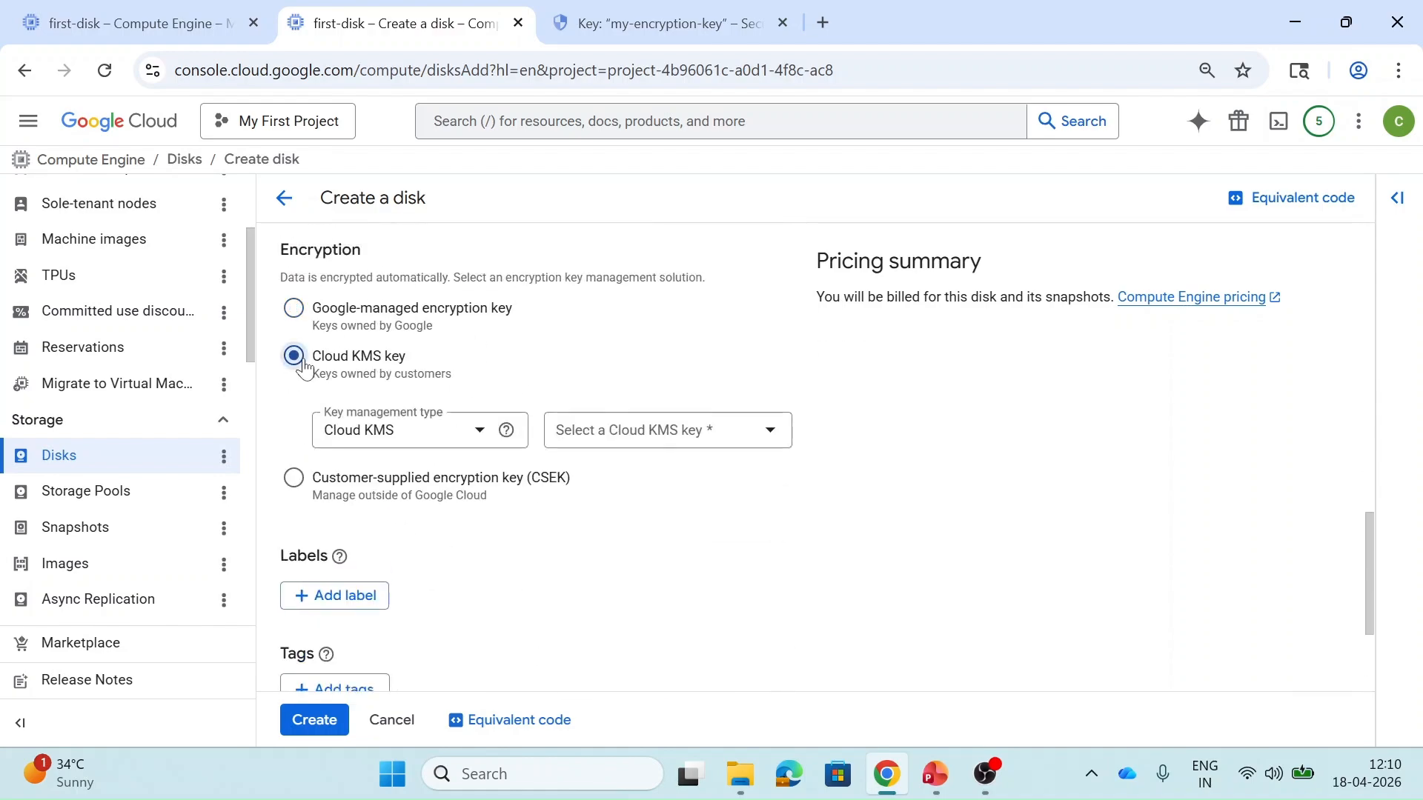
{"action": "left_click", "coordinate": [671, 448]}
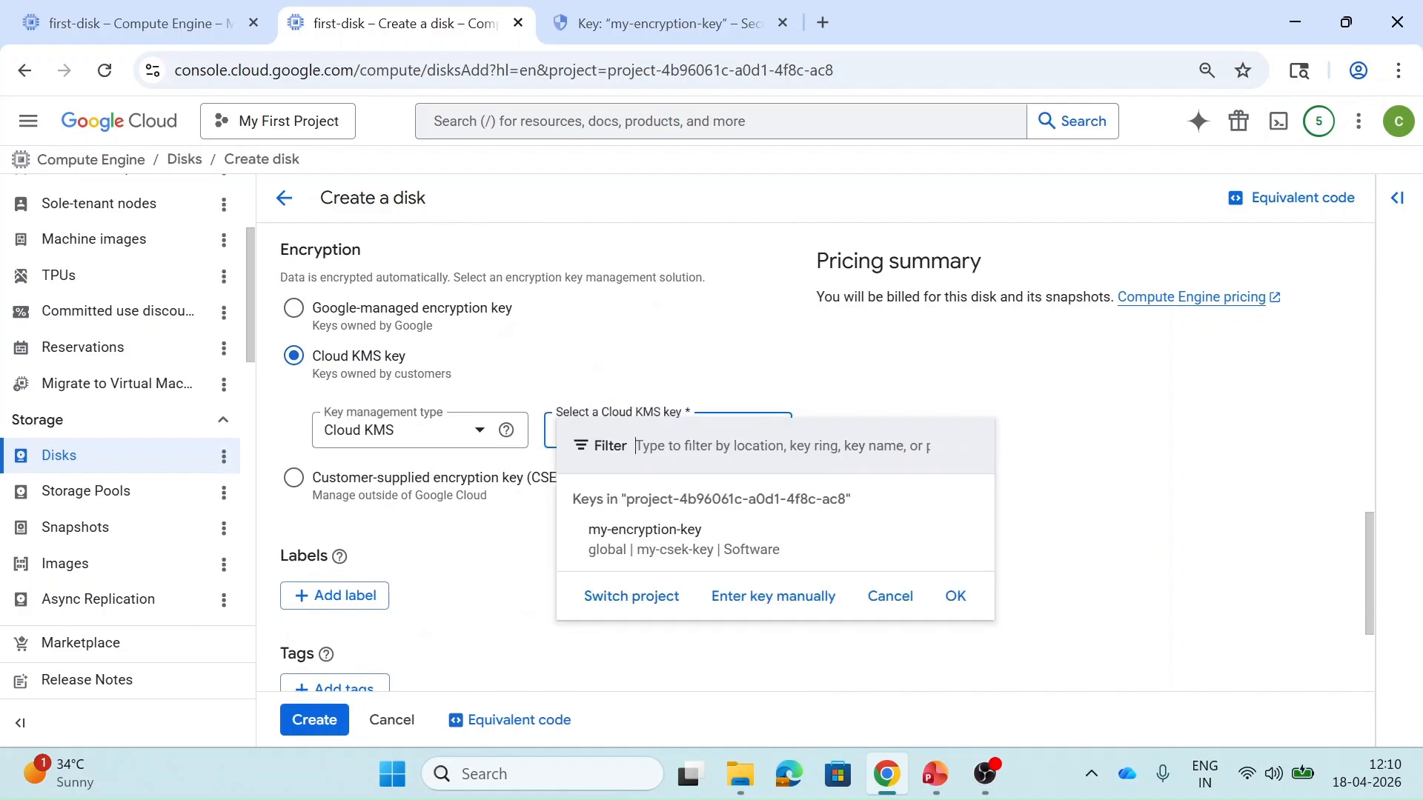
{"action": "left_click", "coordinate": [639, 539]}
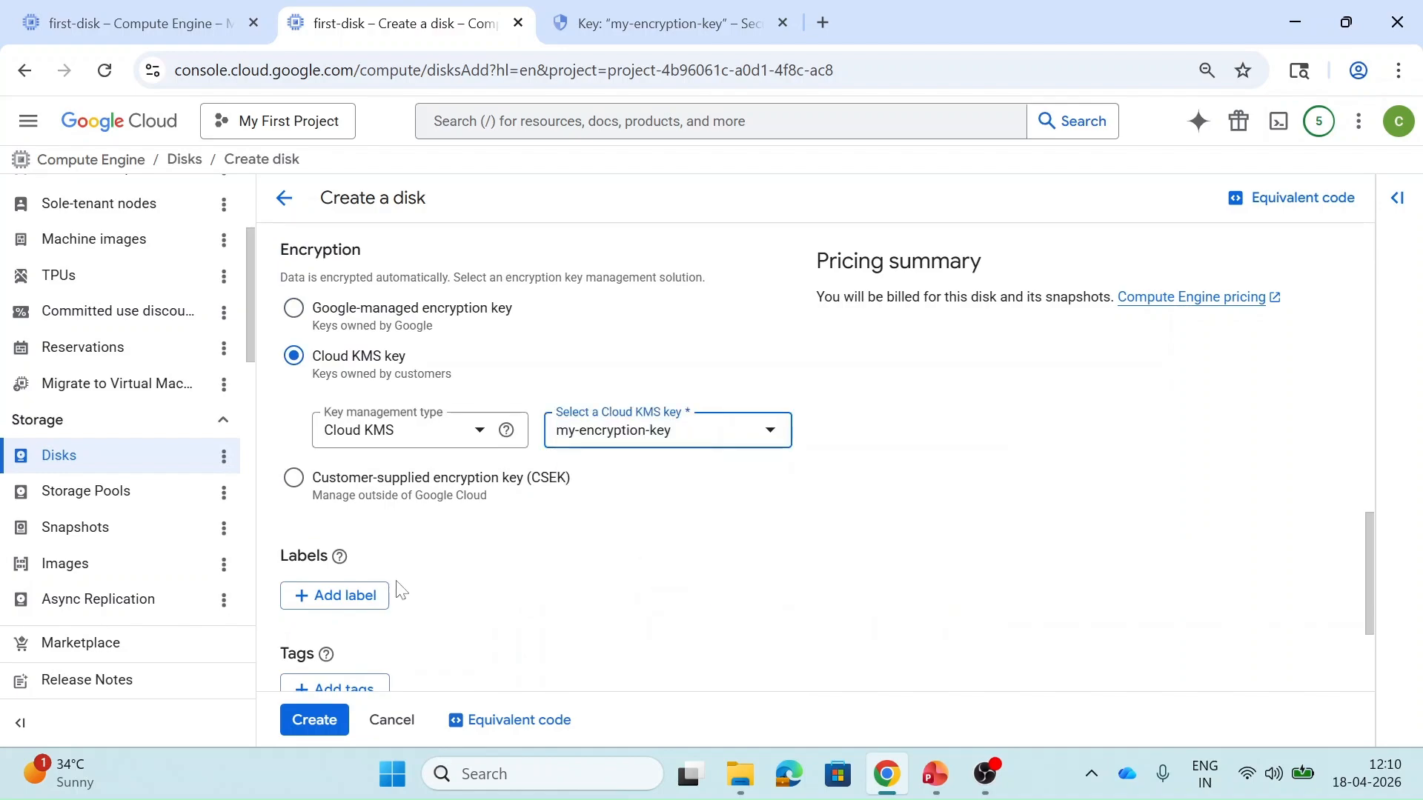
{"action": "left_click", "coordinate": [306, 730]}
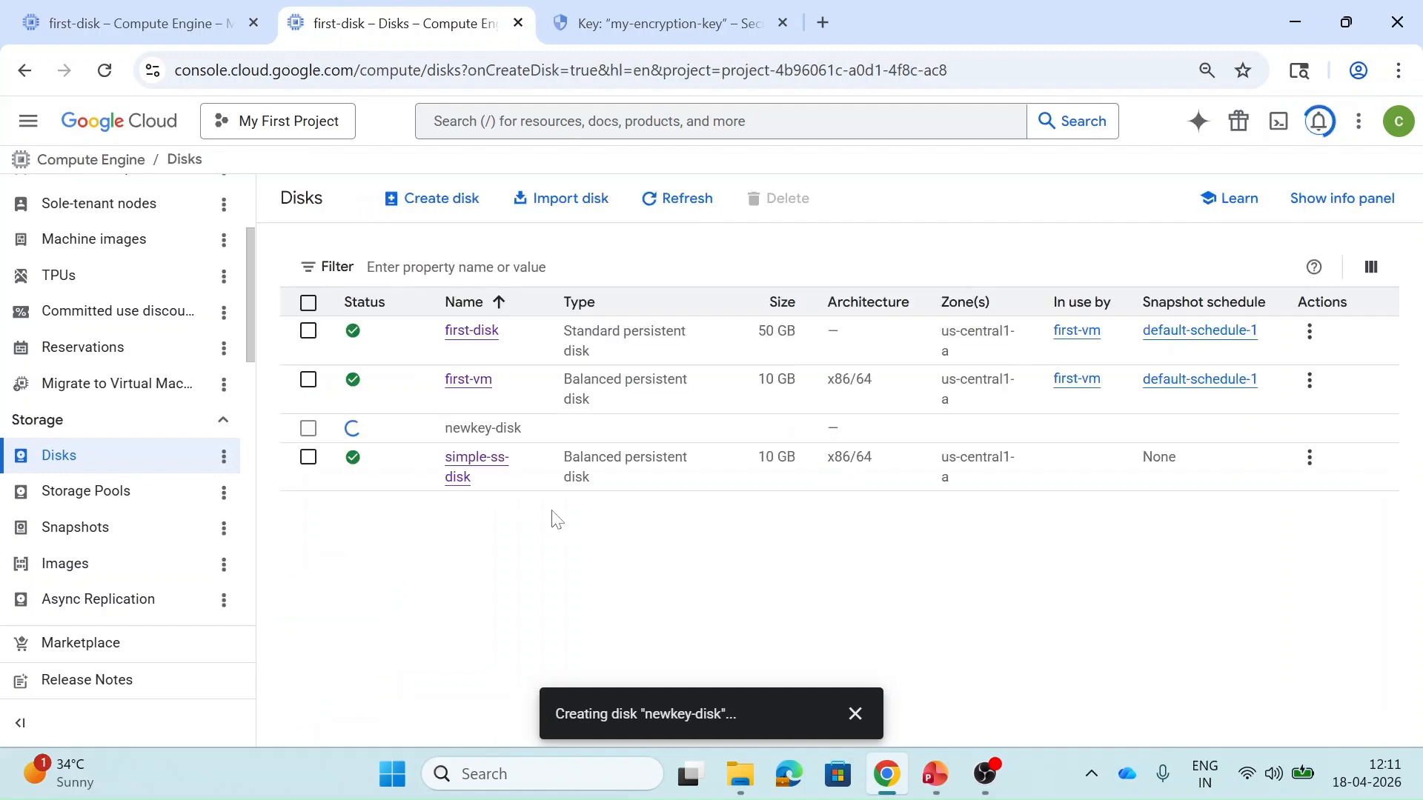
Step: Compare the key version in newkey-disk's encryption Key ID with the primary version of my-encryption-key
{"action": "left_click", "coordinate": [656, 11]}
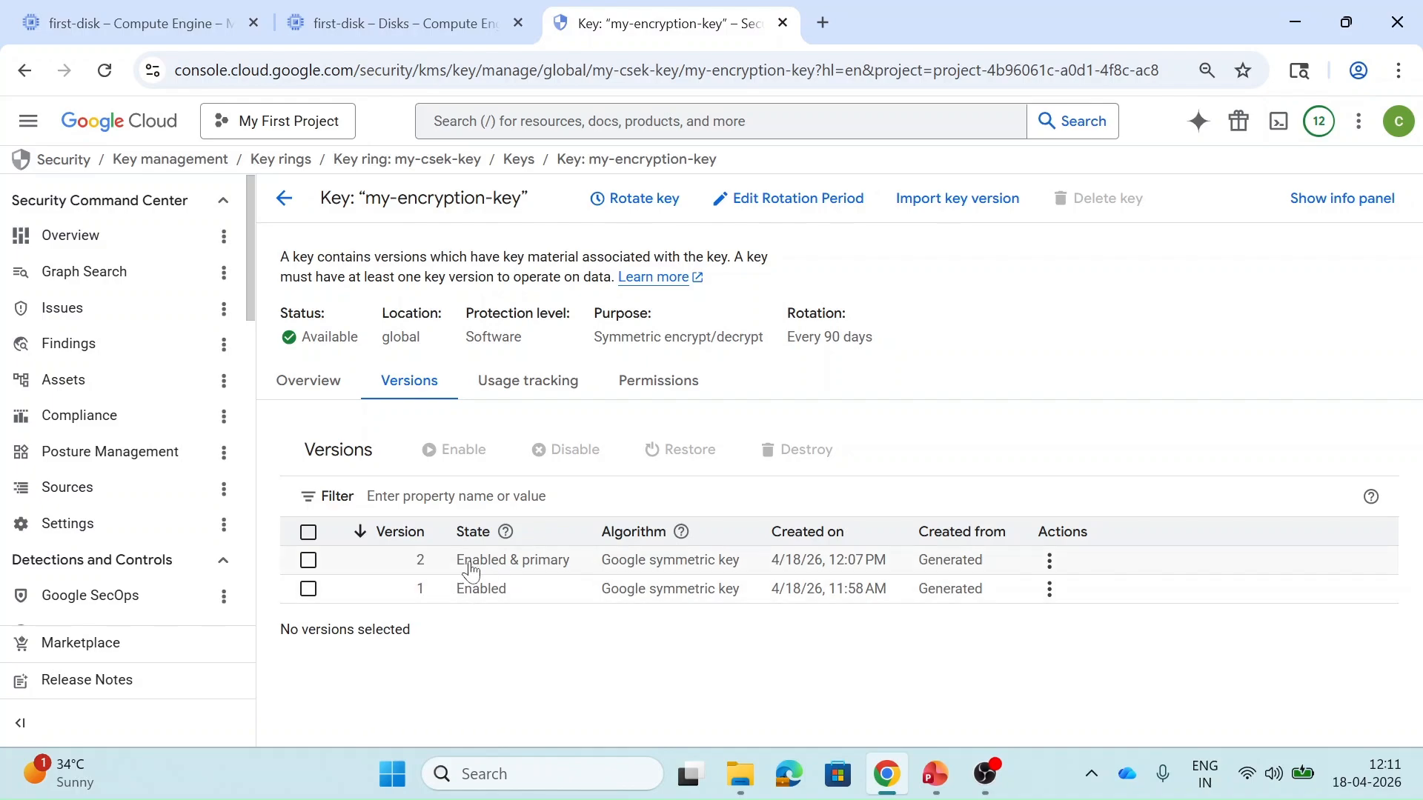
{"action": "left_click", "coordinate": [377, 9]}
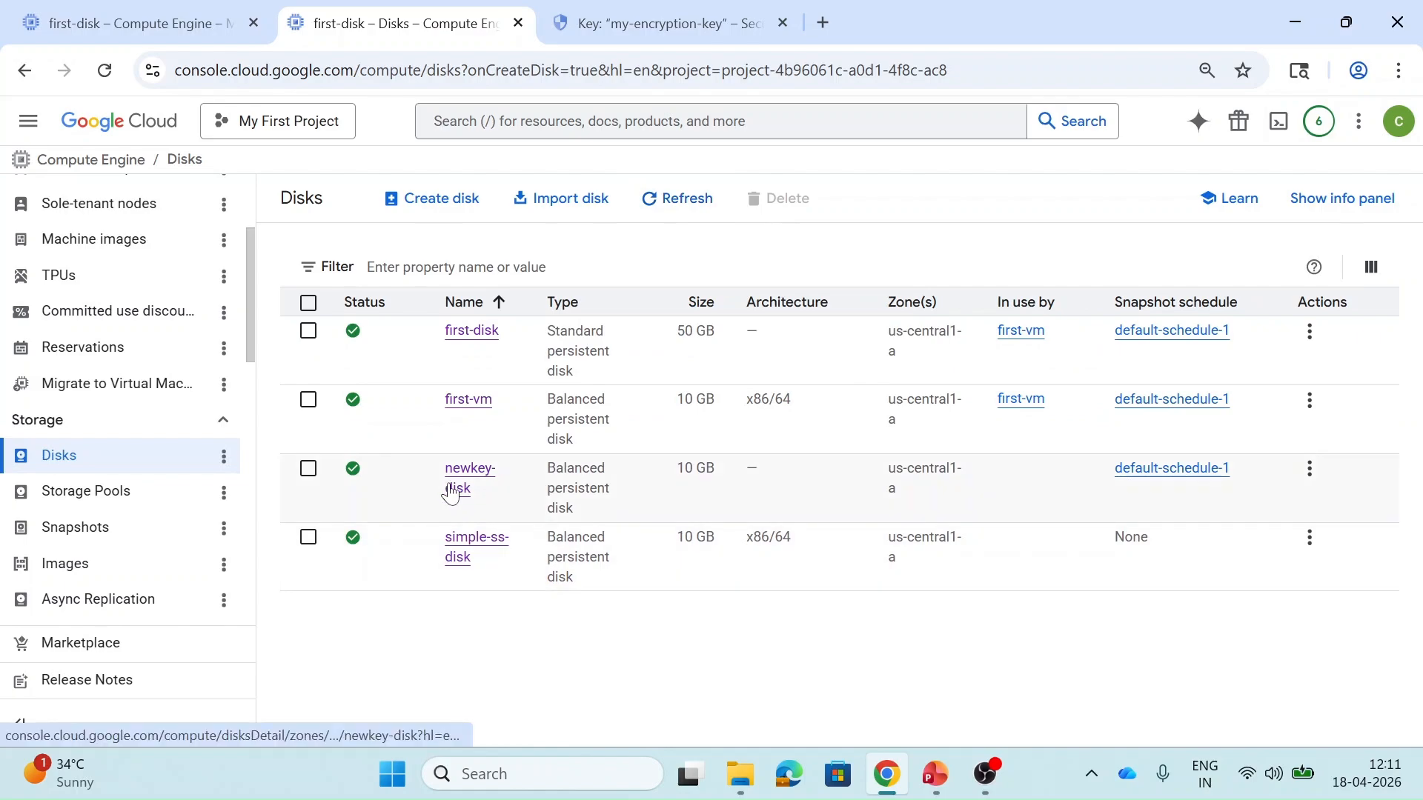
{"action": "left_click", "coordinate": [454, 492]}
{"action": "scroll", "coordinate": [452, 490], "scroll_direction": "down", "scroll_amount": 1}
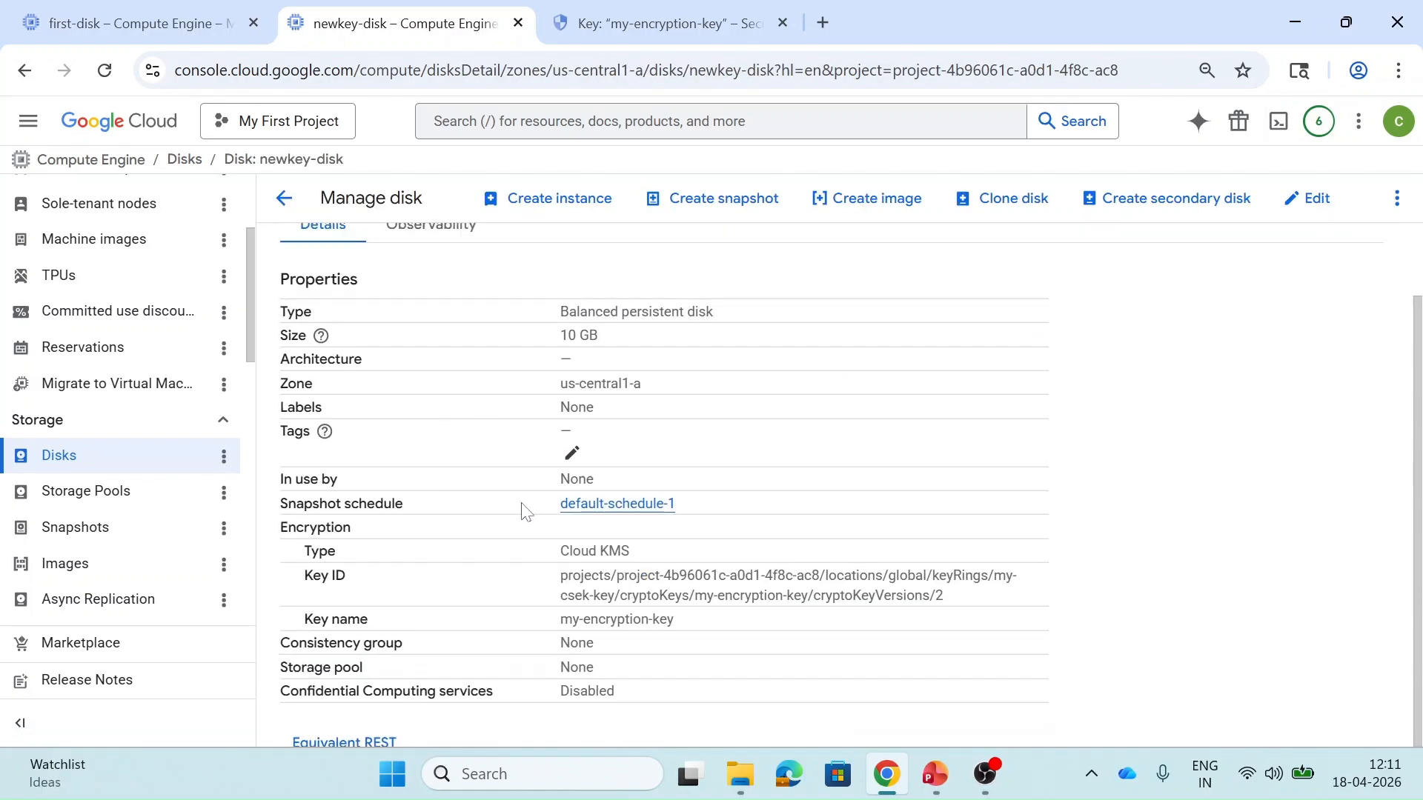
{"action": "left_click_drag", "start_coordinate": [875, 594], "coordinate": [980, 595]}
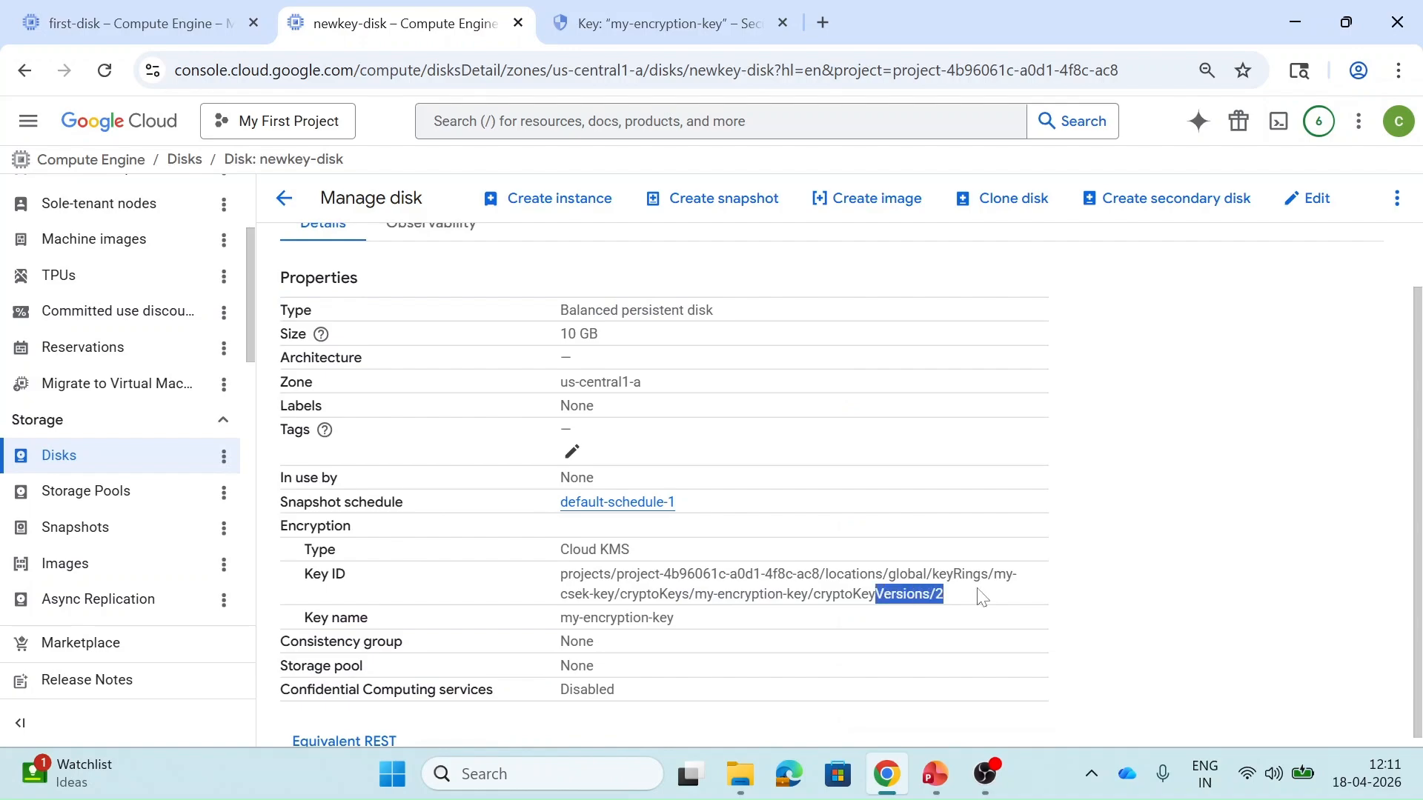
{"action": "left_click", "coordinate": [609, 10]}
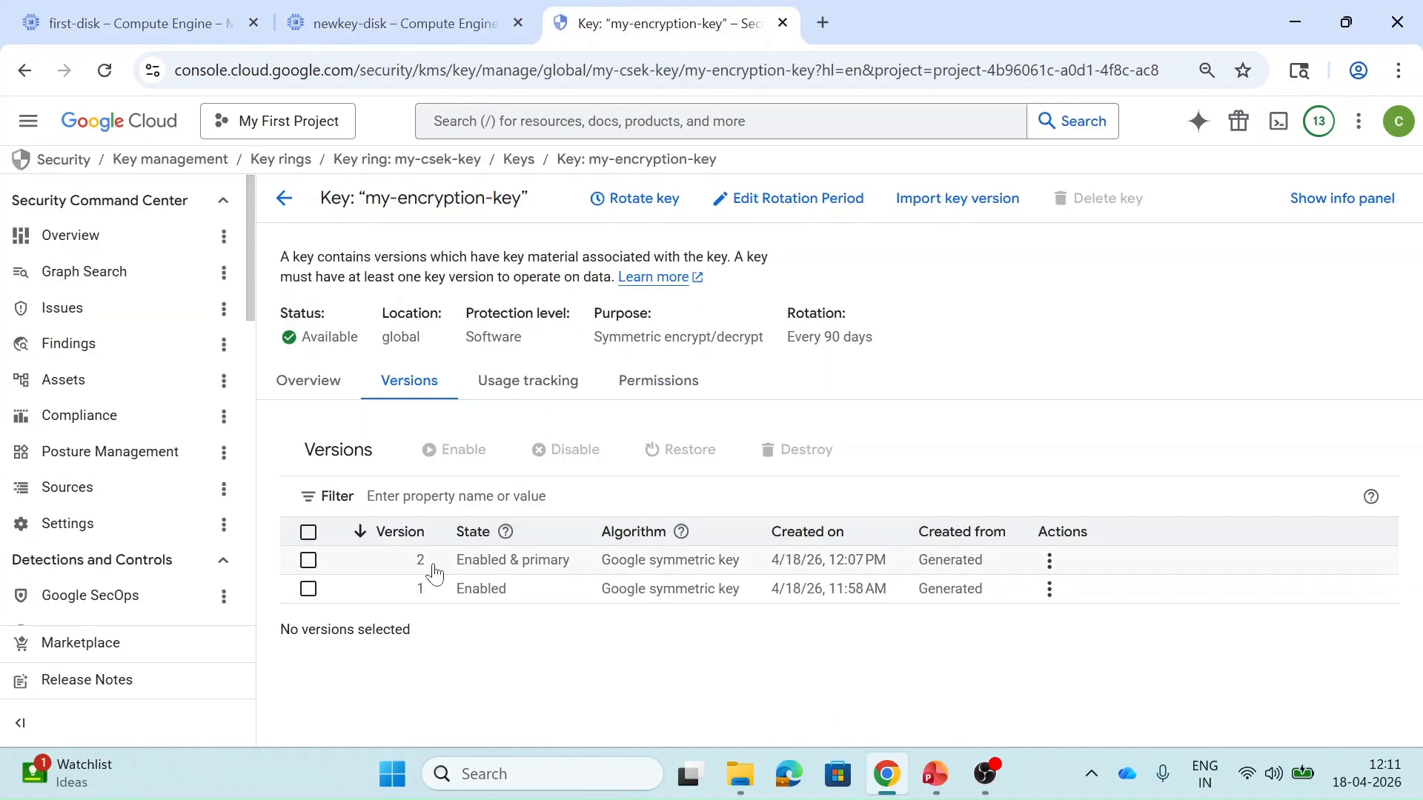
{"action": "left_click", "coordinate": [387, 8]}
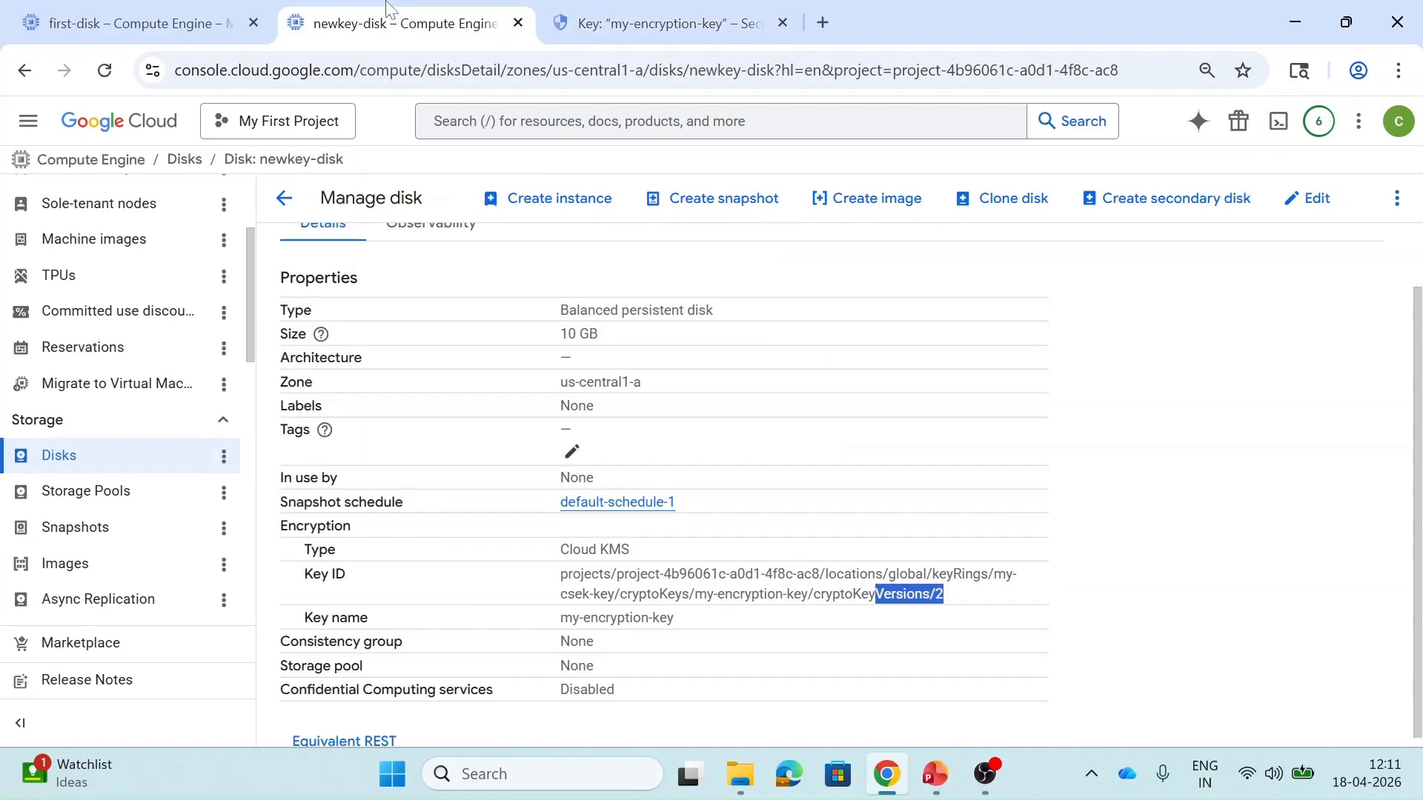
{"action": "left_click", "coordinate": [766, 672]}
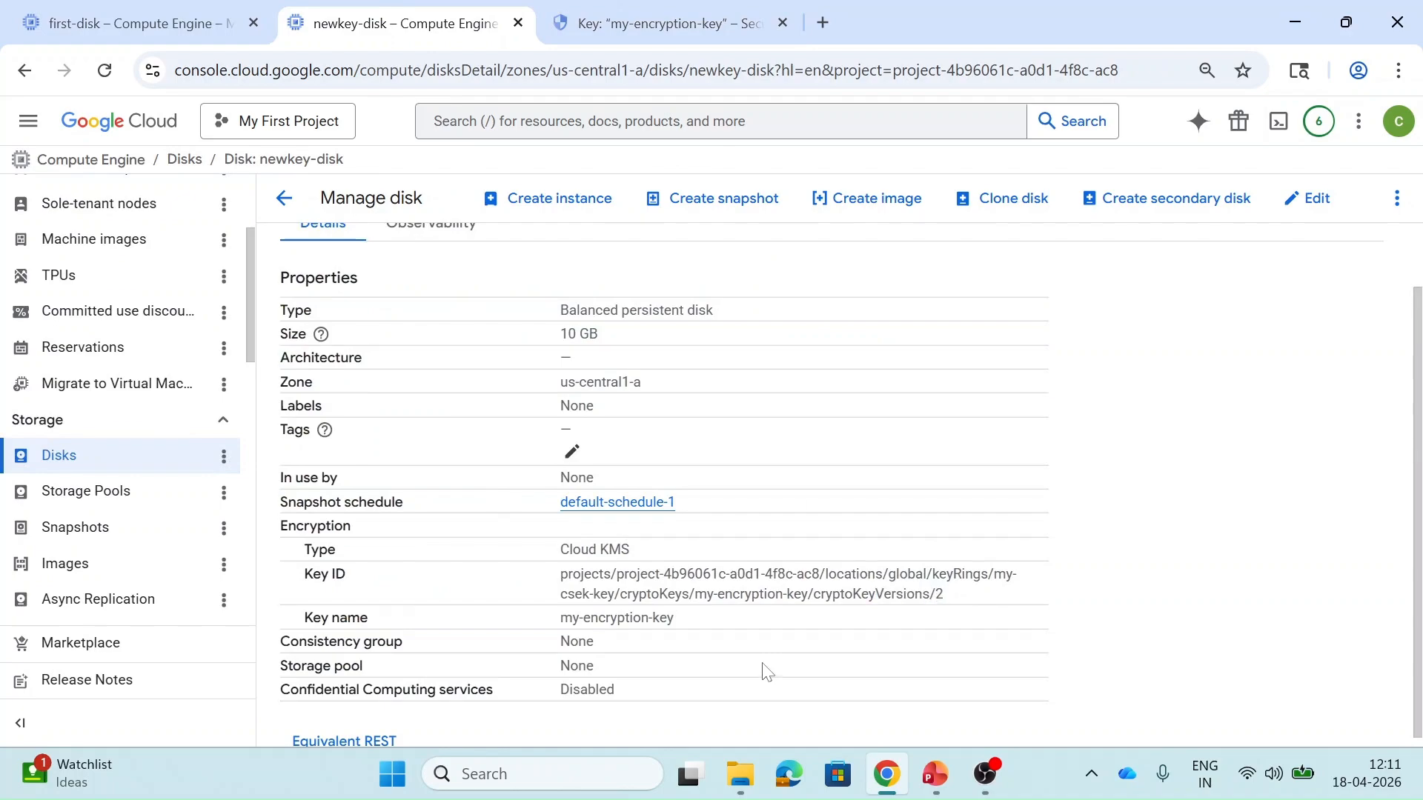
Step: Return to the disks list and examine the key version in first-disk's encryption Key ID
{"action": "left_click", "coordinate": [284, 198]}
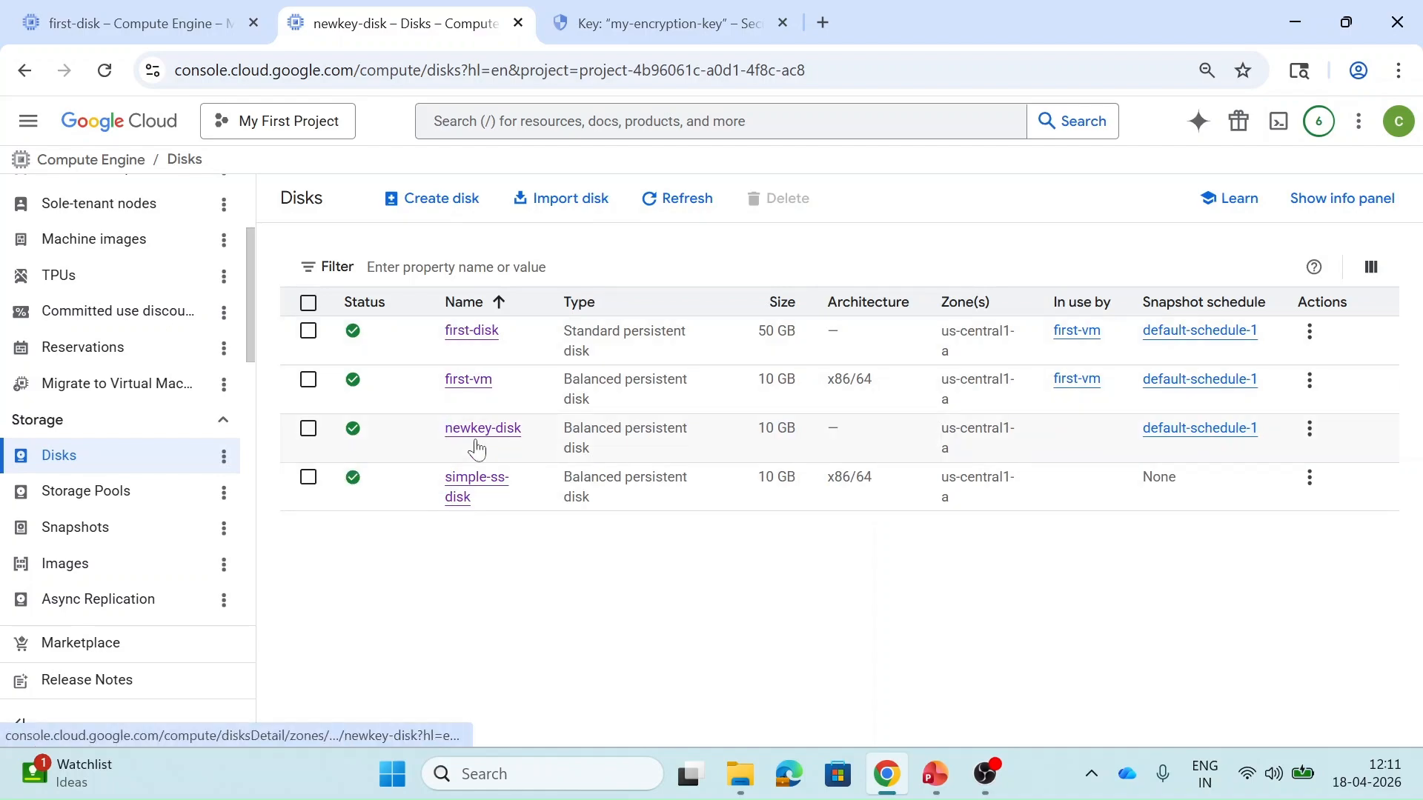
{"action": "left_click", "coordinate": [465, 339]}
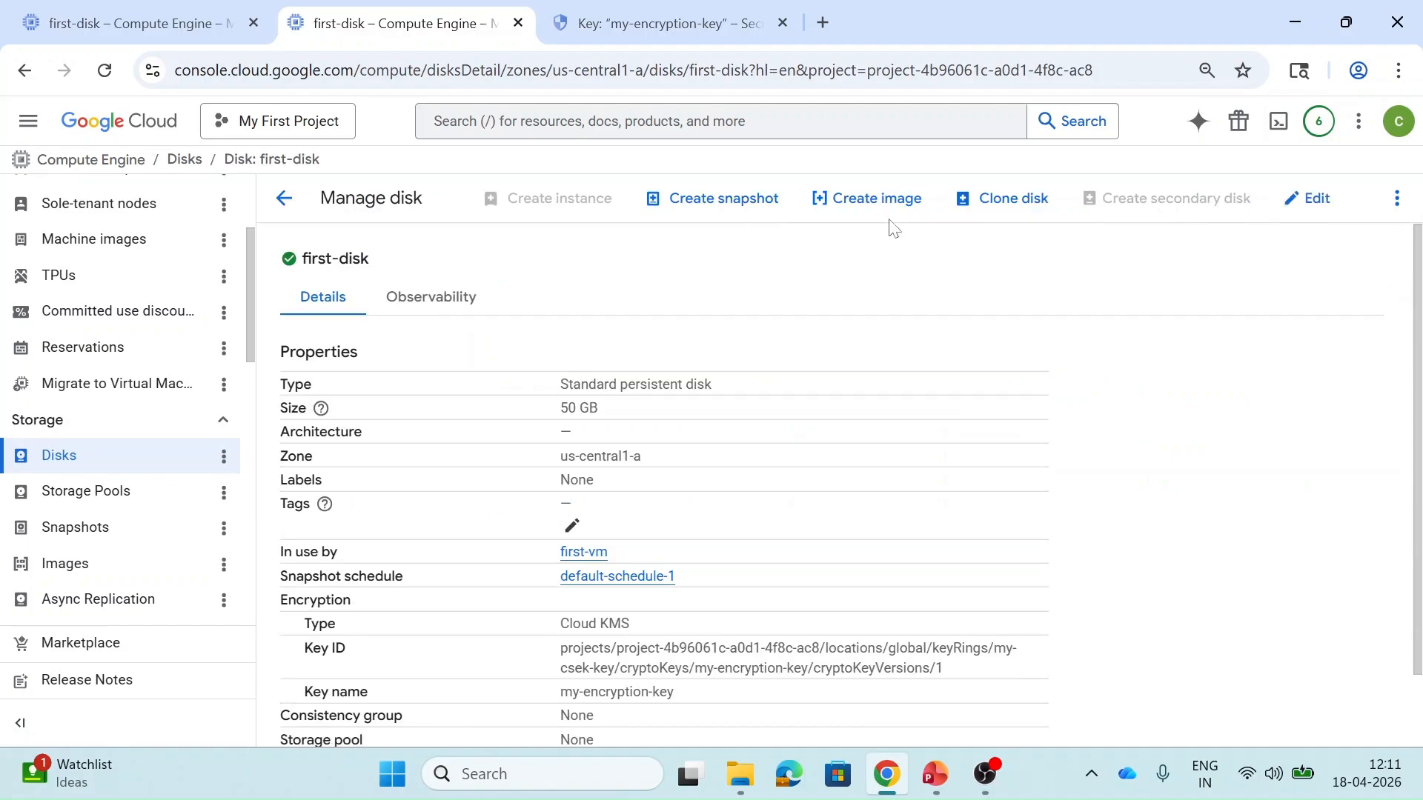
{"action": "scroll", "coordinate": [677, 527], "scroll_direction": "down", "scroll_amount": 1}
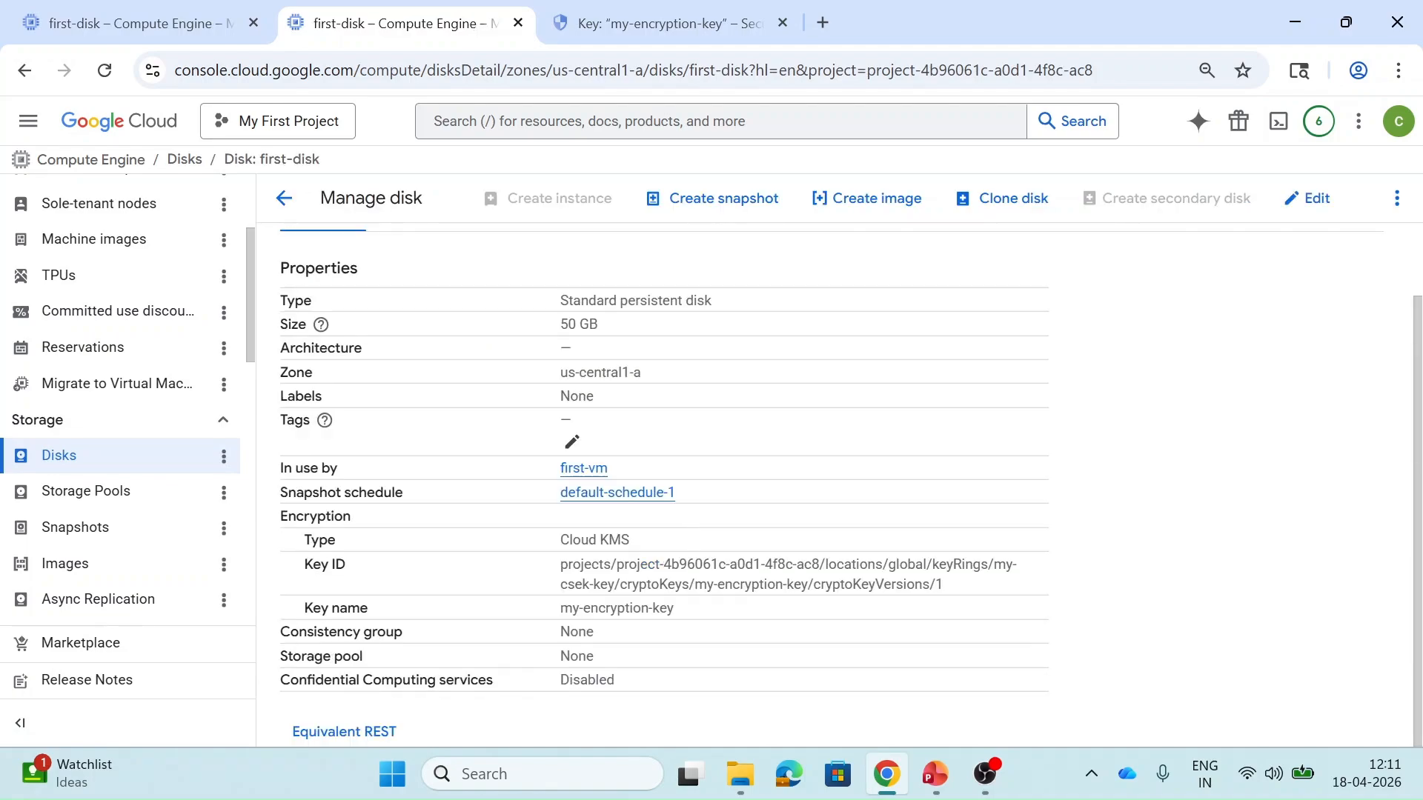
{"action": "left_click_drag", "start_coordinate": [814, 584], "coordinate": [985, 594]}
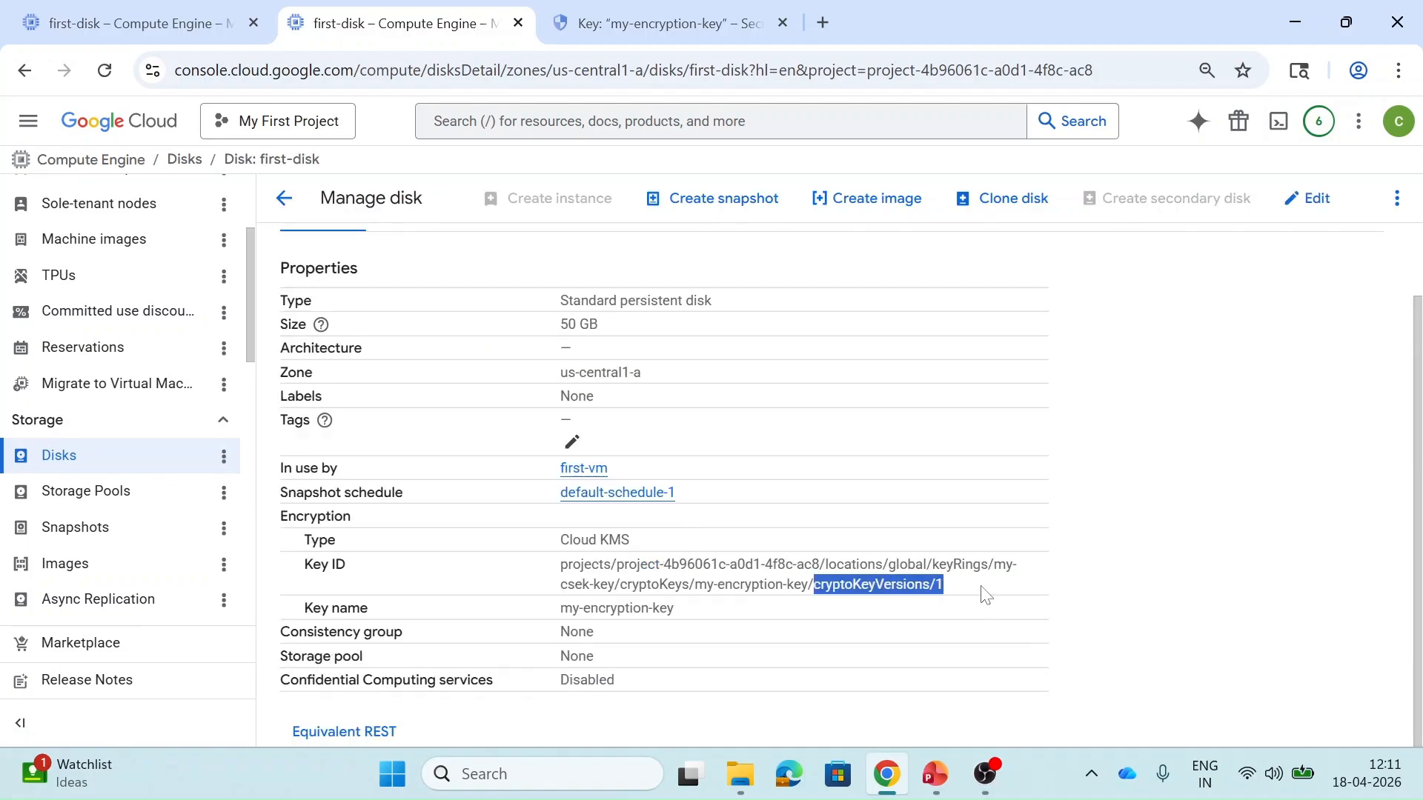
Step: Start a snapshot of first-disk named new-ss-data-disk with a regional storage location
{"action": "left_click", "coordinate": [730, 206]}
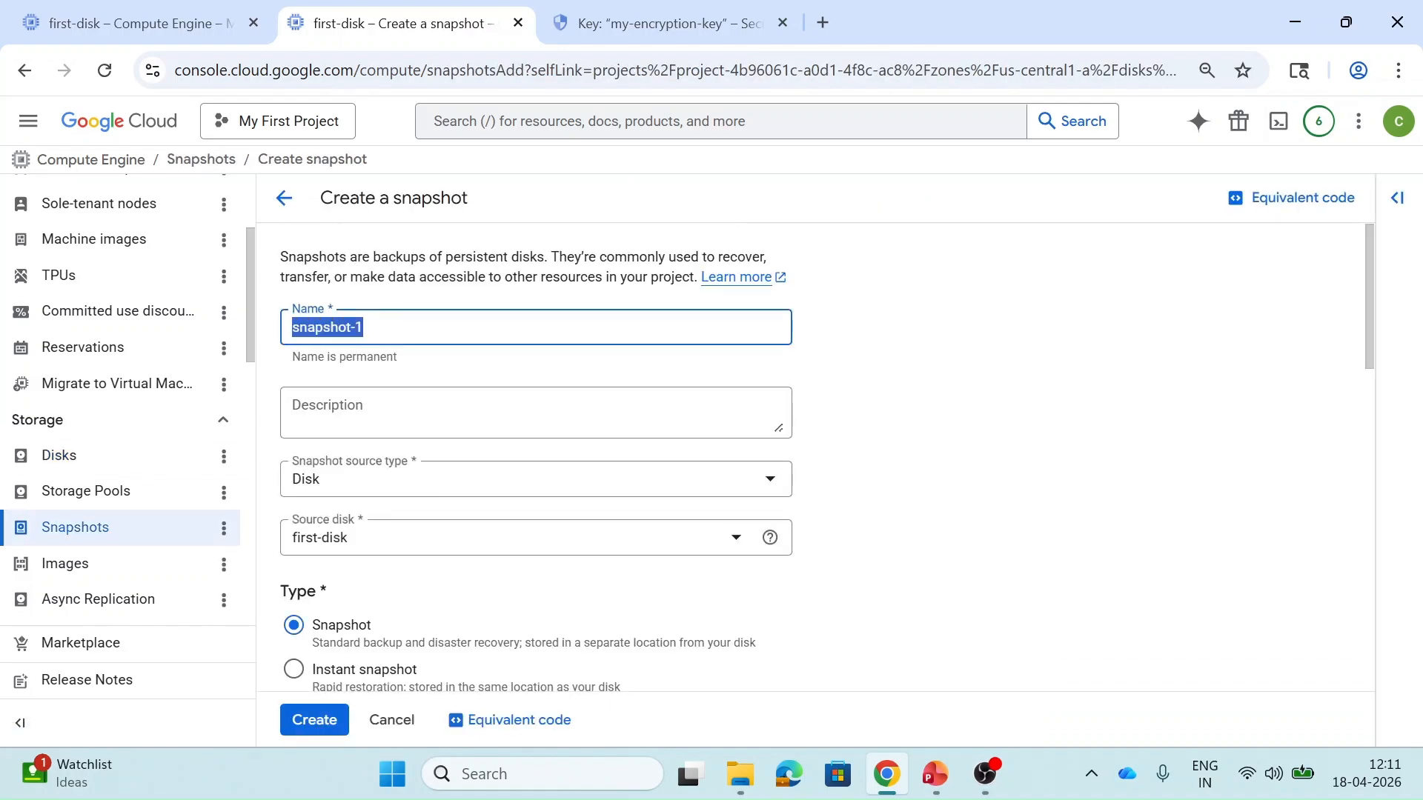
{"action": "type", "text": "new-ss-data-disk"}
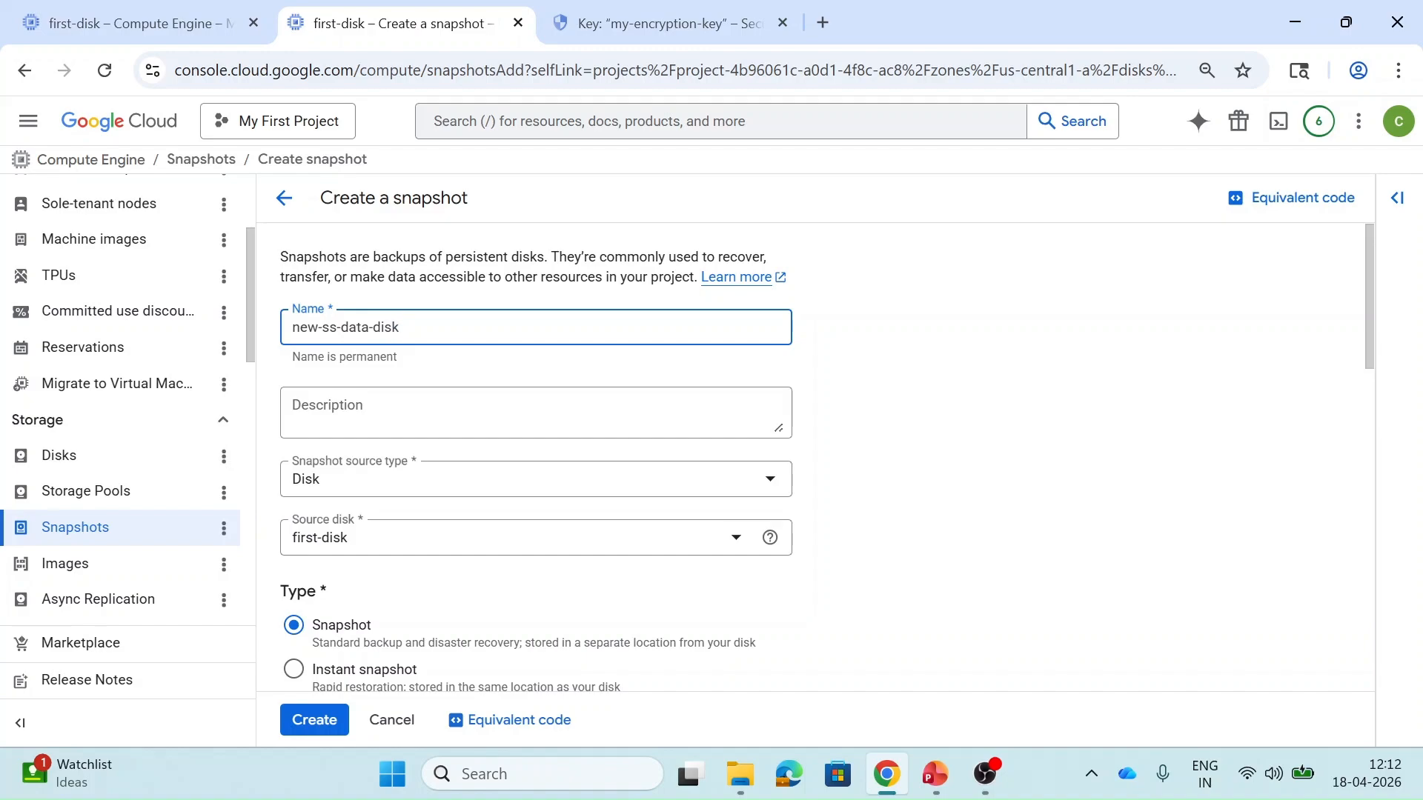
{"action": "scroll", "coordinate": [534, 460], "scroll_direction": "down", "scroll_amount": 1}
{"action": "scroll", "coordinate": [435, 525], "scroll_direction": "down", "scroll_amount": 2}
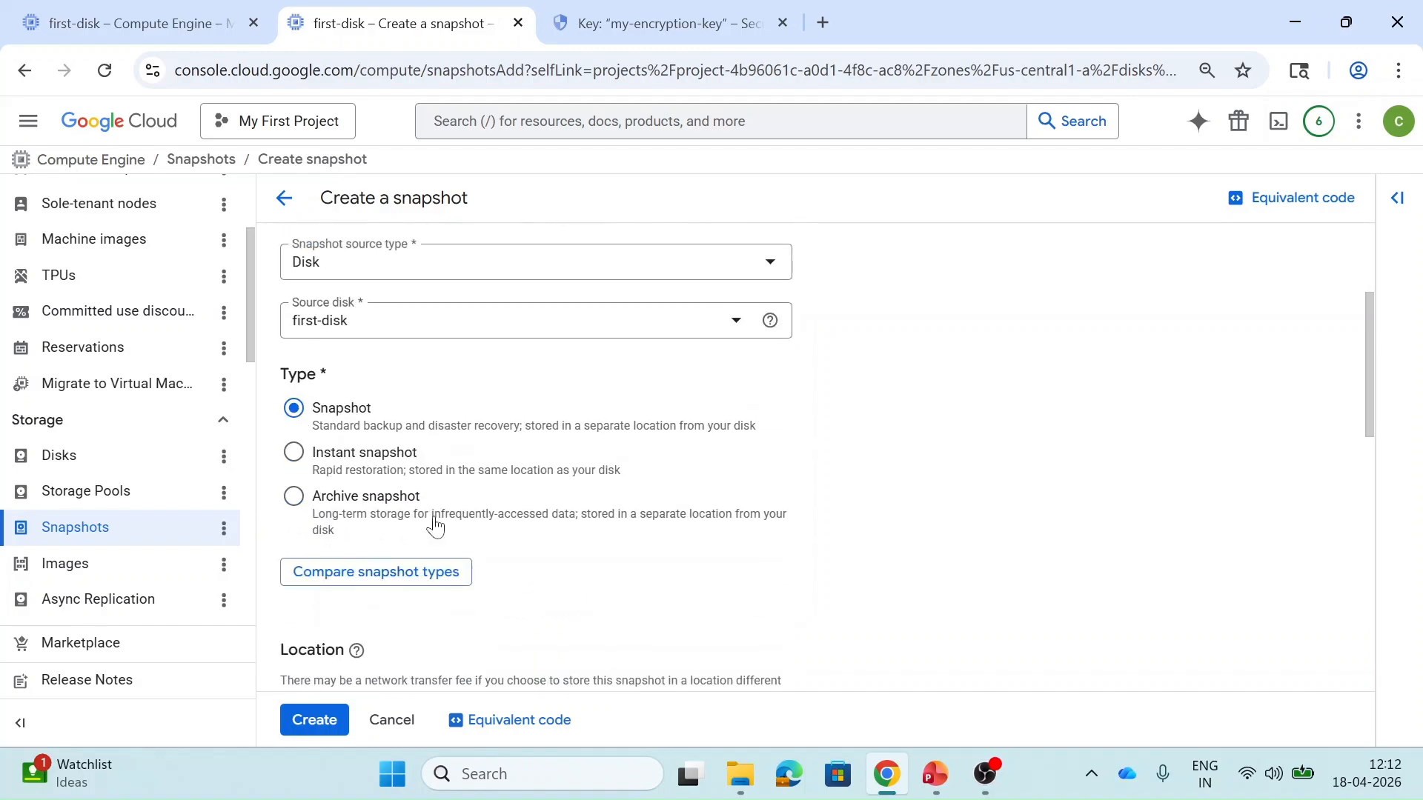
{"action": "scroll", "coordinate": [356, 415], "scroll_direction": "down", "scroll_amount": 3}
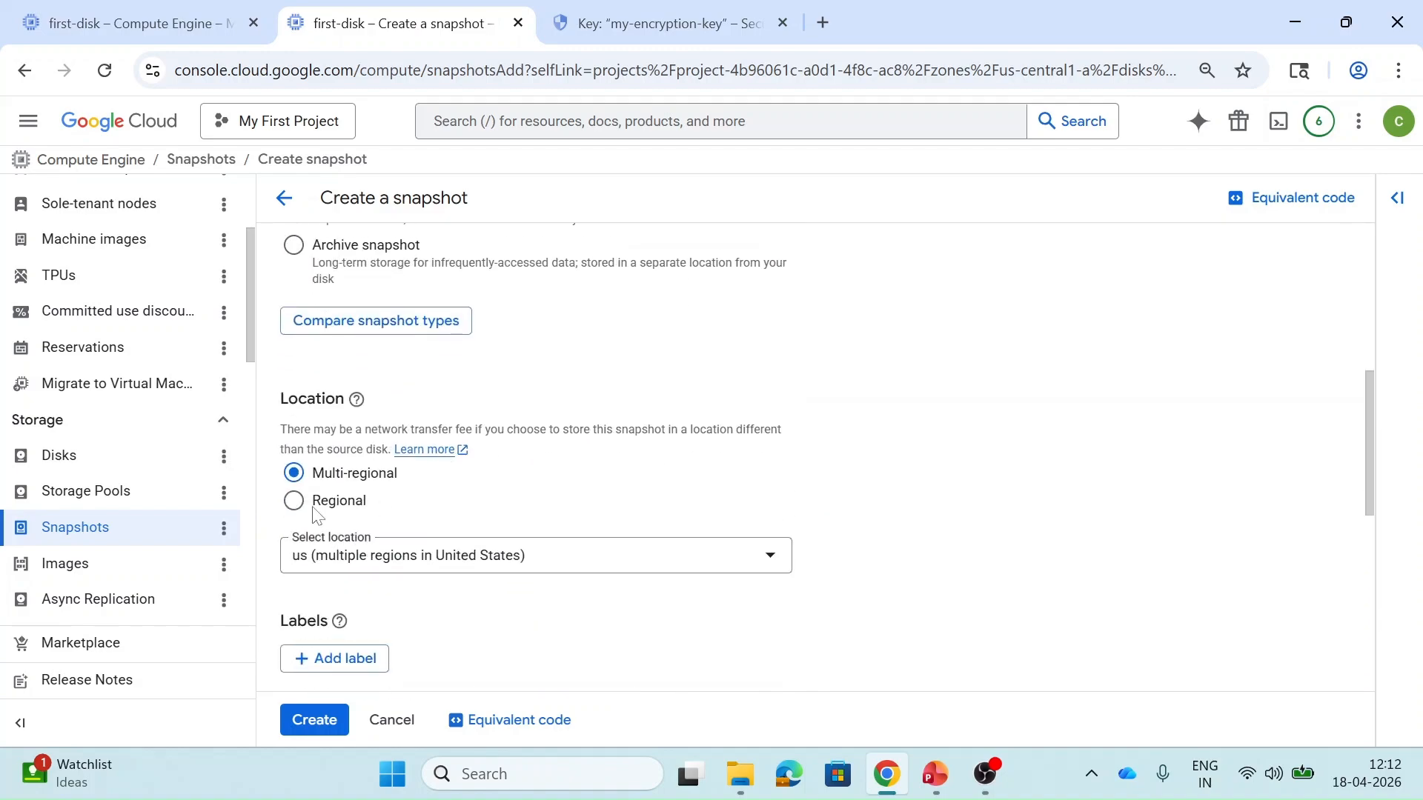
{"action": "left_click", "coordinate": [305, 504]}
Step: Examine the Cloud KMS key version assigned to the first-disk snapshot, cancel the snapshot, and return to the disks list
{"action": "scroll", "coordinate": [414, 530], "scroll_direction": "down", "scroll_amount": 4}
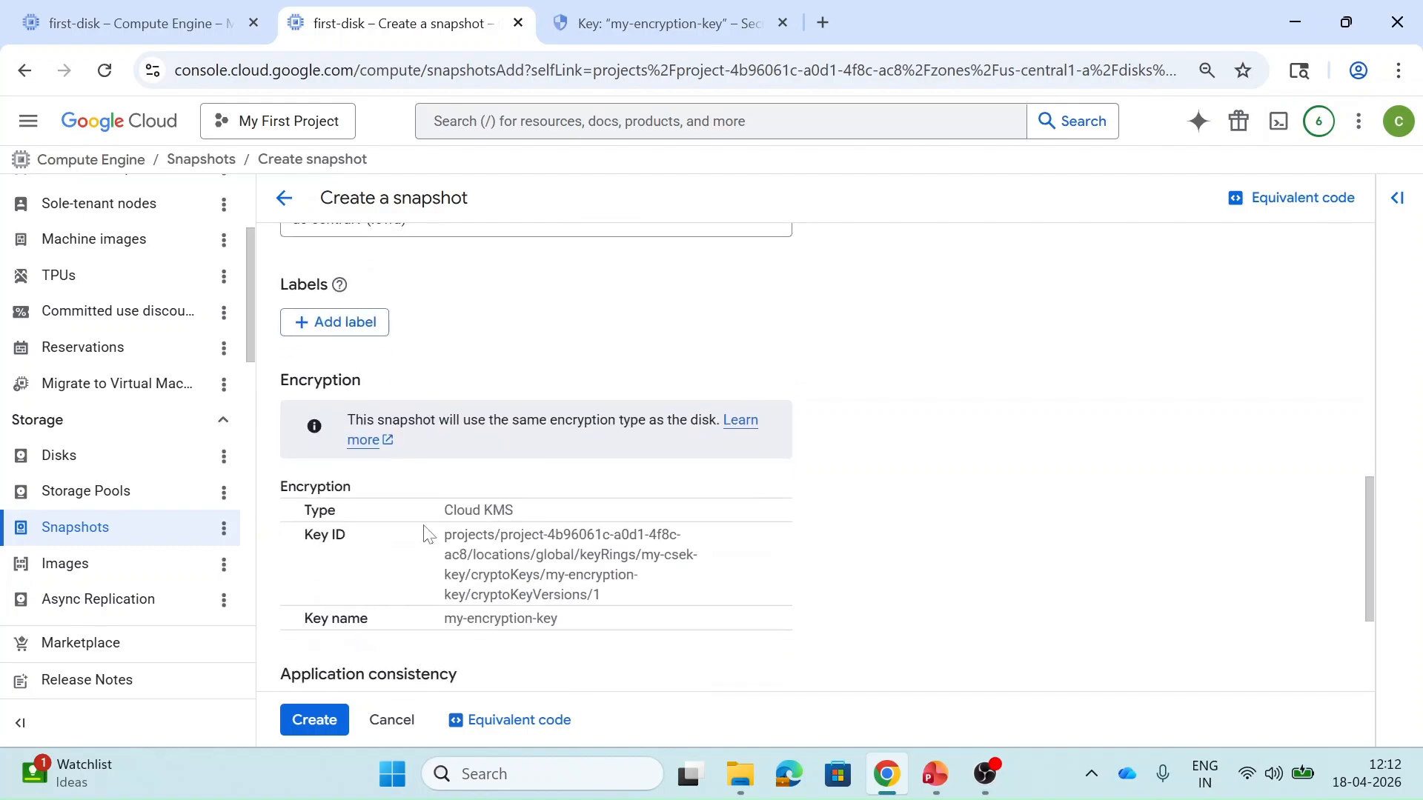
{"action": "scroll", "coordinate": [426, 534], "scroll_direction": "down", "scroll_amount": 3}
{"action": "scroll", "coordinate": [389, 547], "scroll_direction": "up", "scroll_amount": 1}
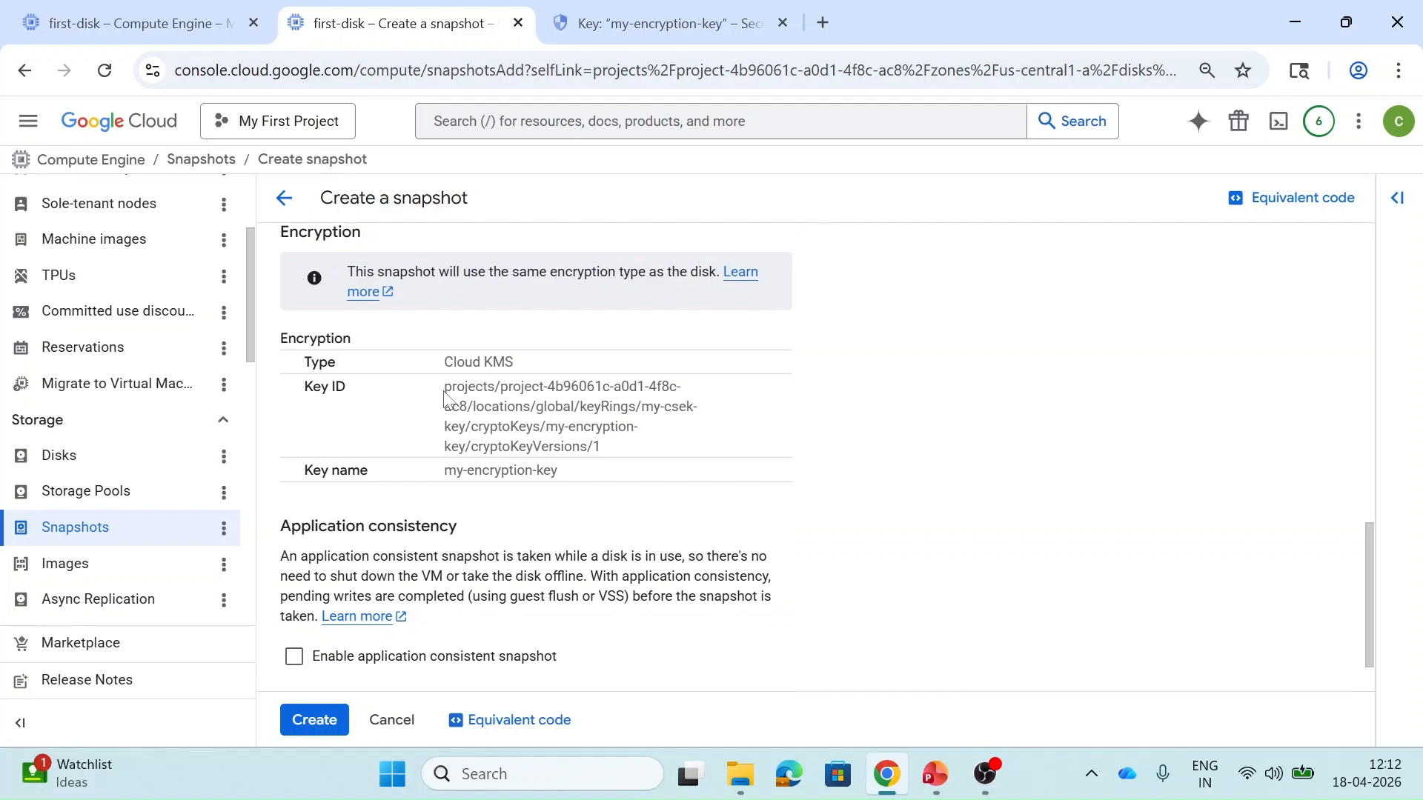
{"action": "left_click_drag", "start_coordinate": [475, 386], "coordinate": [644, 452]}
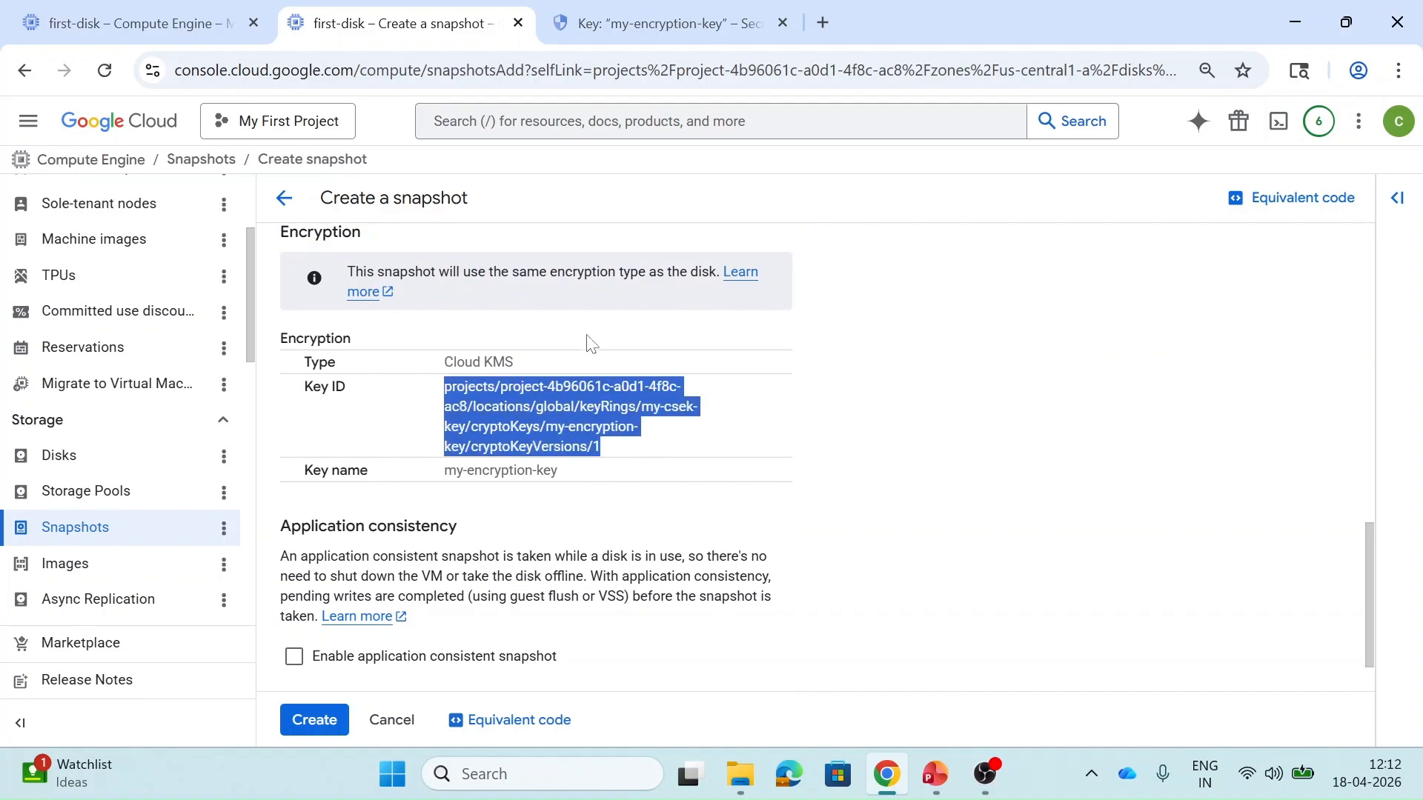
{"action": "left_click", "coordinate": [379, 723]}
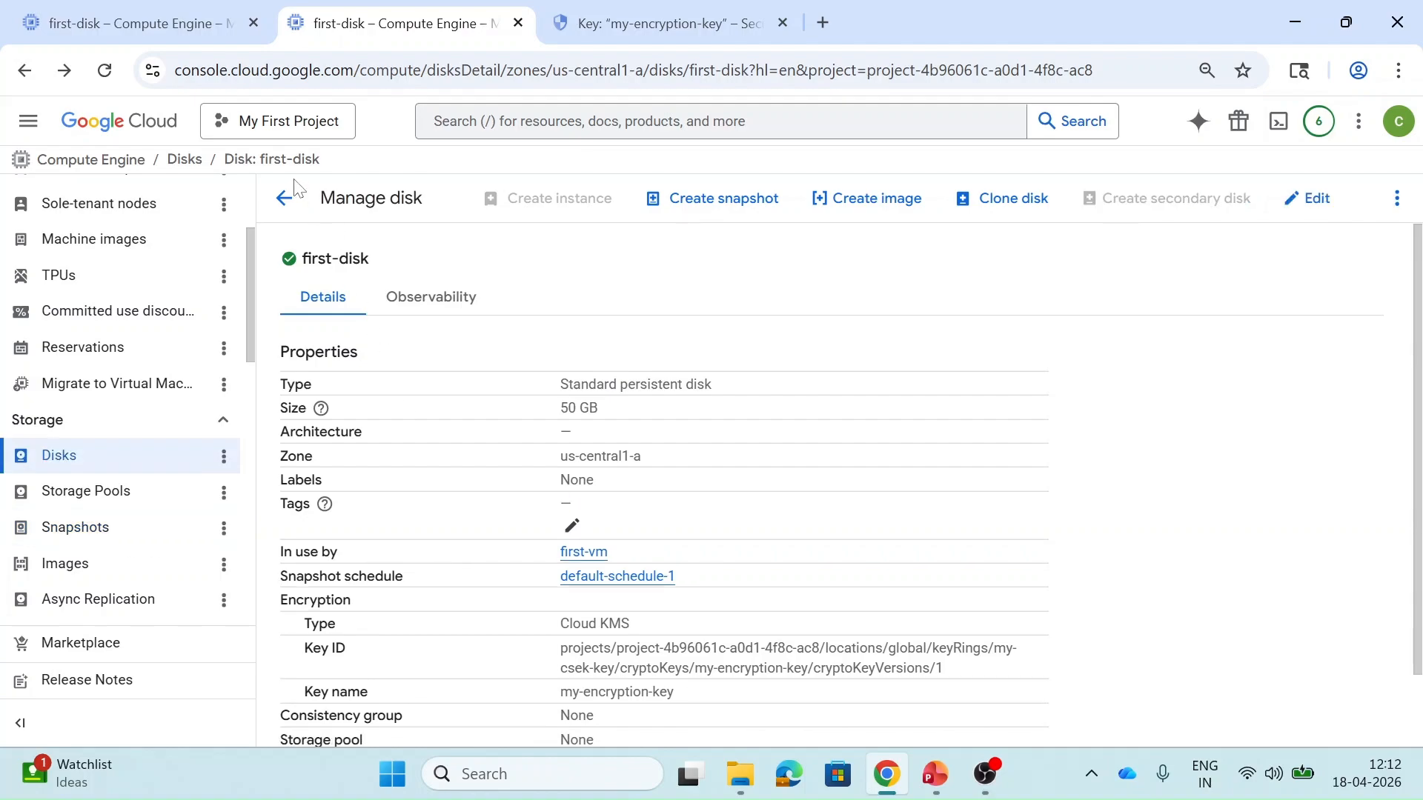
{"action": "left_click", "coordinate": [284, 200]}
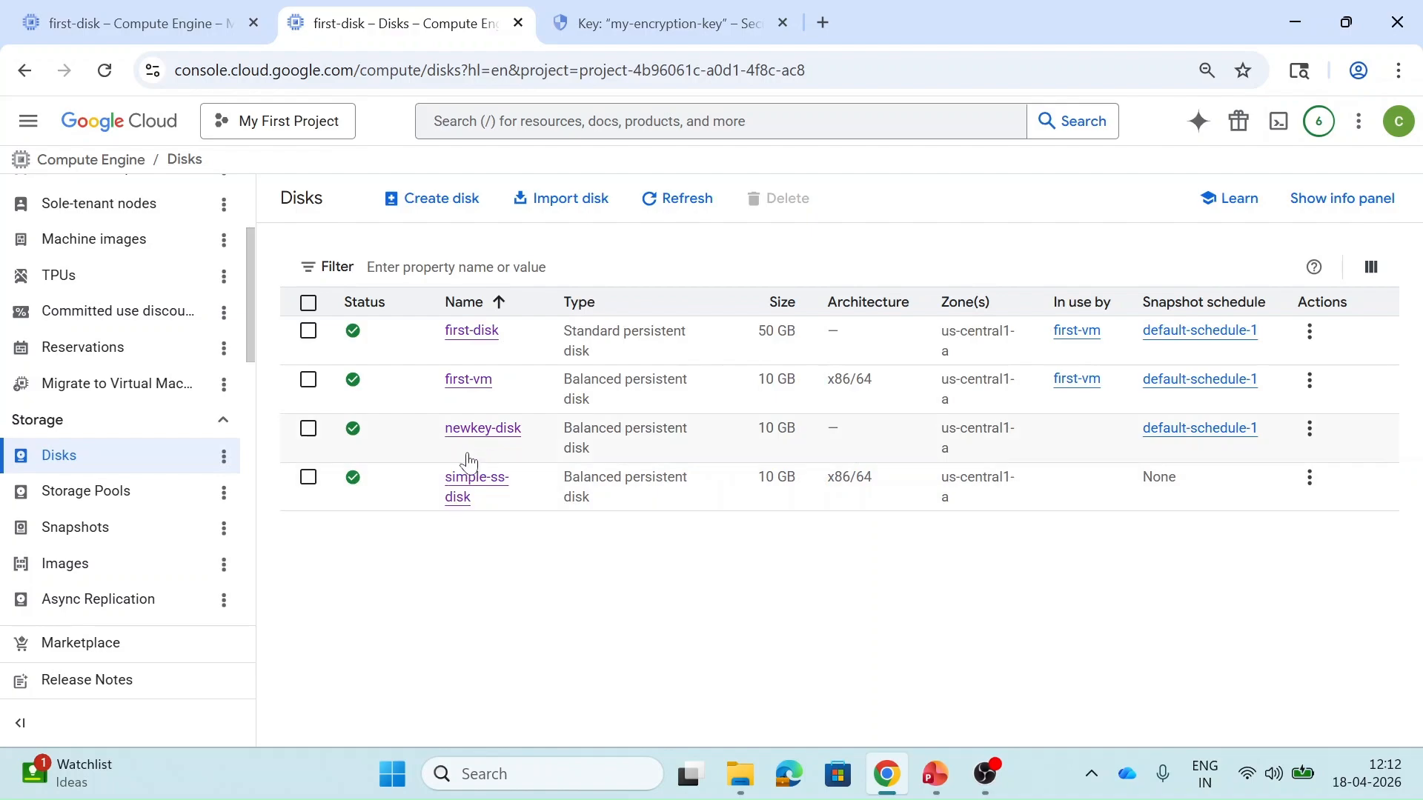
Step: Start a snapshot of newkey-disk and examine the Cloud KMS key version in its encryption details
{"action": "left_click", "coordinate": [484, 437]}
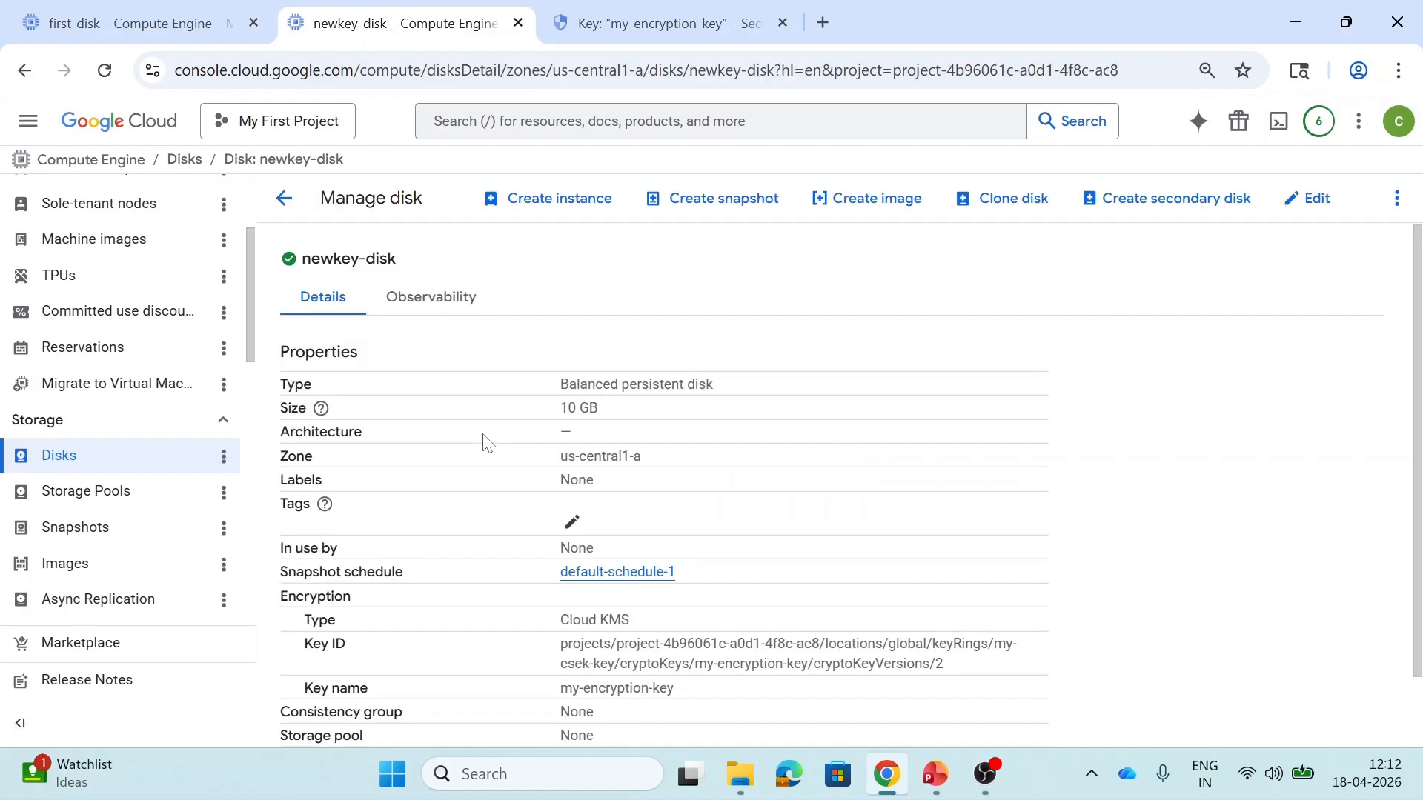
{"action": "left_click", "coordinate": [685, 214]}
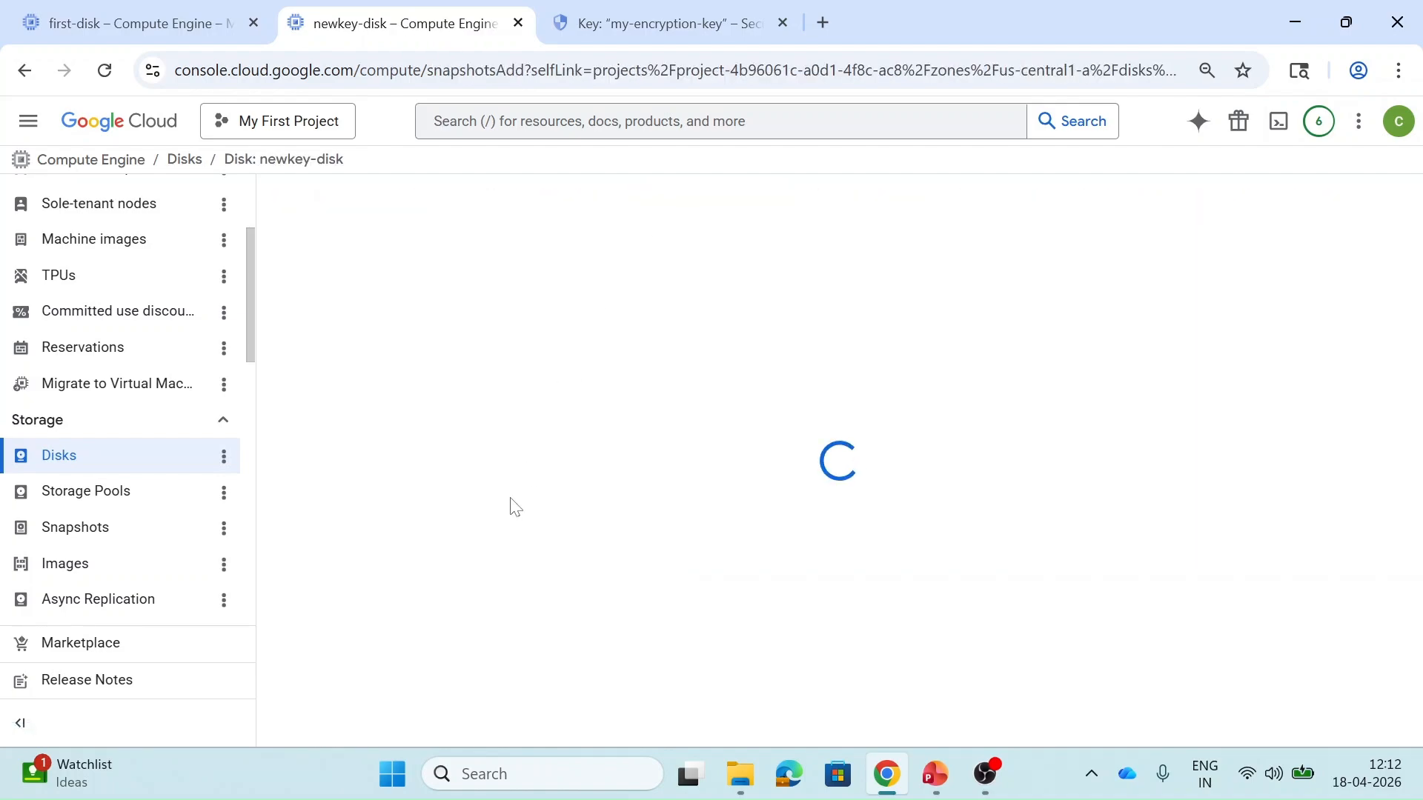
{"action": "scroll", "coordinate": [513, 504], "scroll_direction": "down", "scroll_amount": 8}
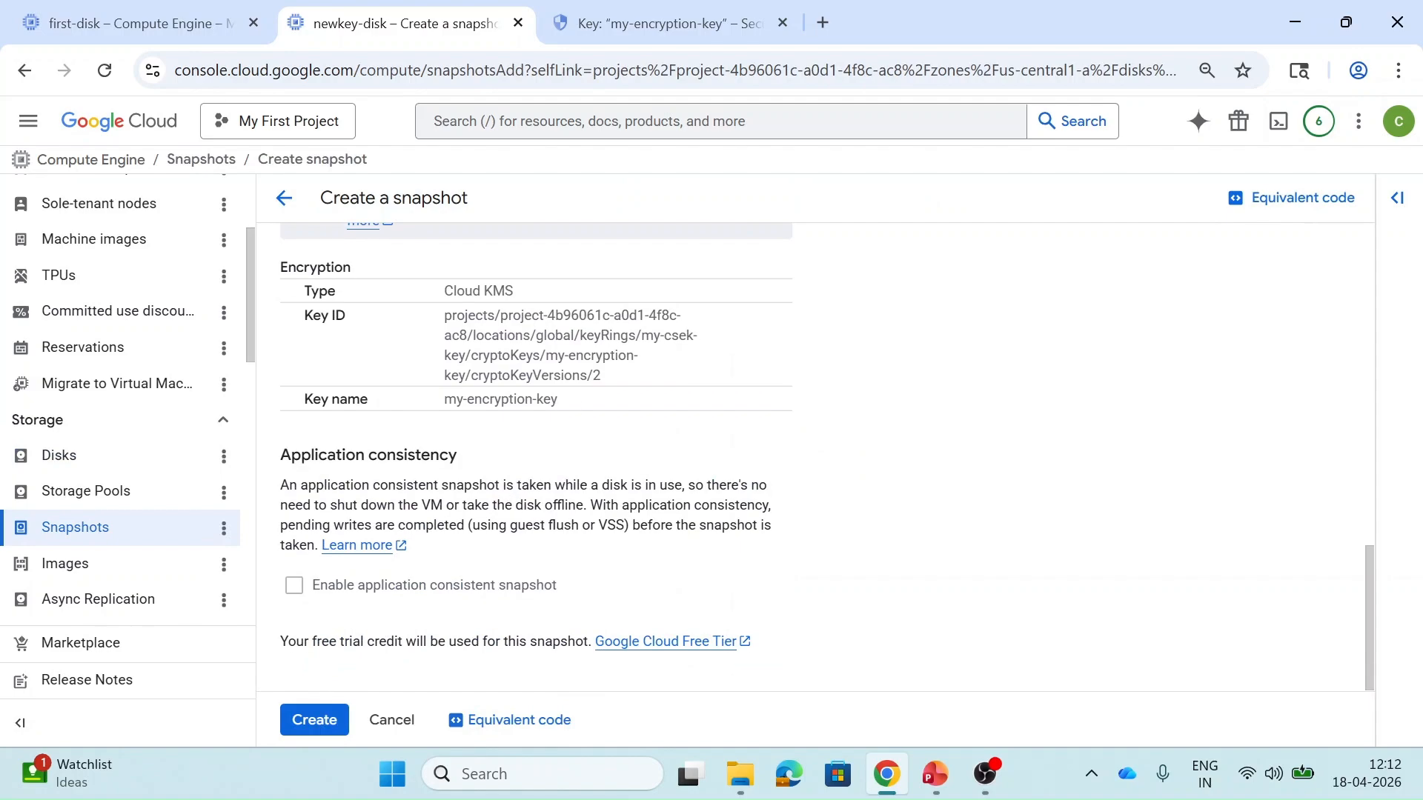
Step: Check the key version in newkey-disk's snapshot encryption details, leave the unsaved snapshot, and return to the disks list
{"action": "left_click_drag", "start_coordinate": [541, 376], "coordinate": [664, 378]}
{"action": "left_click", "coordinate": [283, 198]}
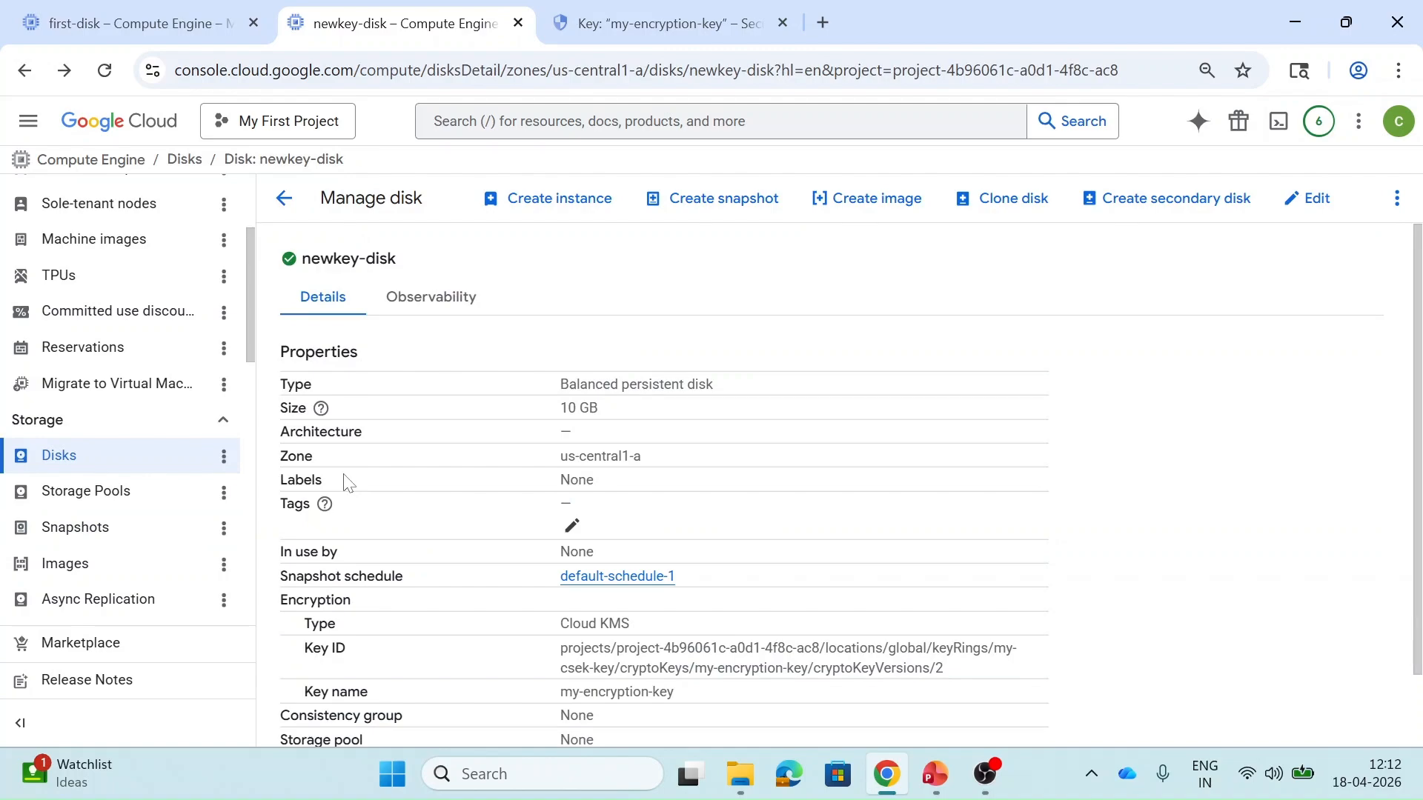
{"action": "scroll", "coordinate": [486, 393], "scroll_direction": "down", "scroll_amount": 1}
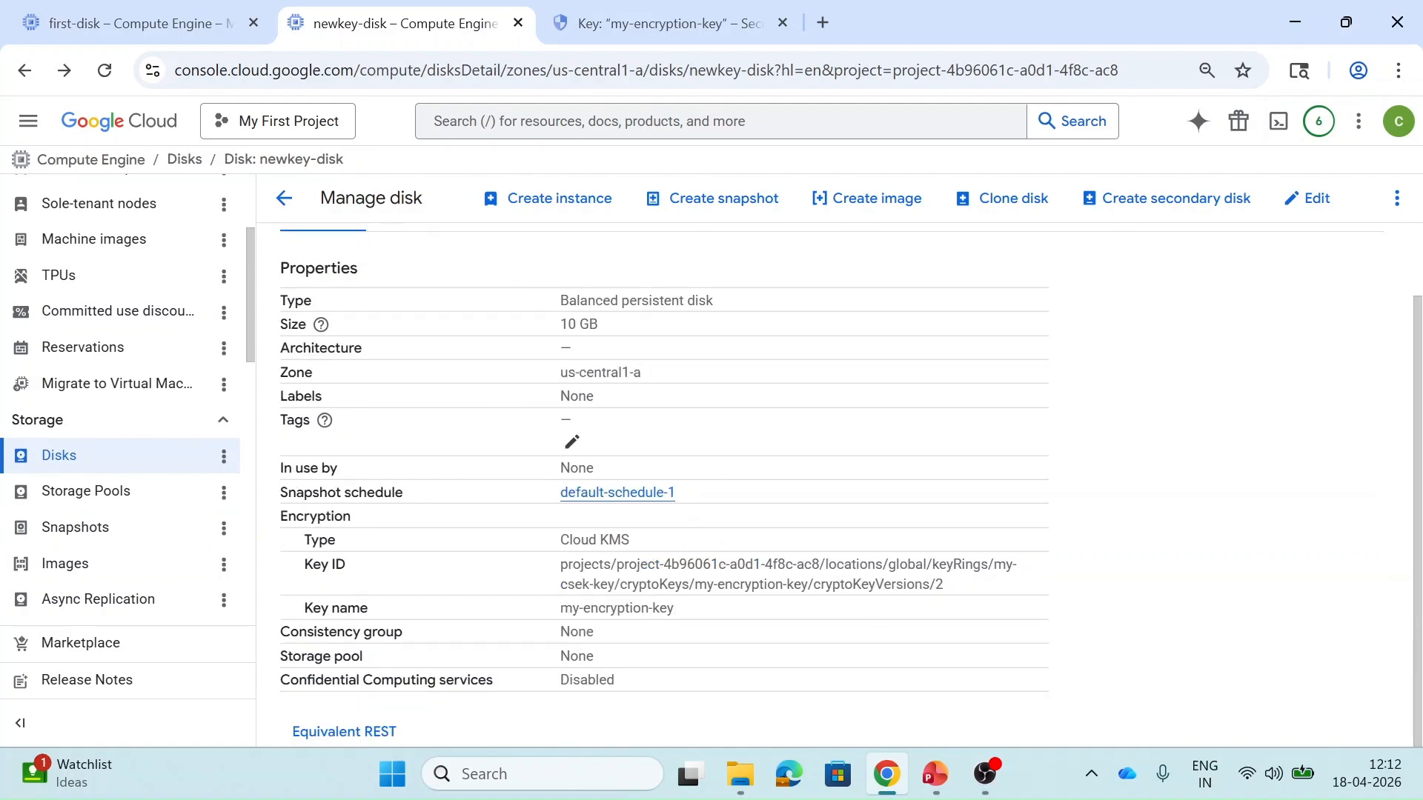
{"action": "left_click", "coordinate": [284, 198]}
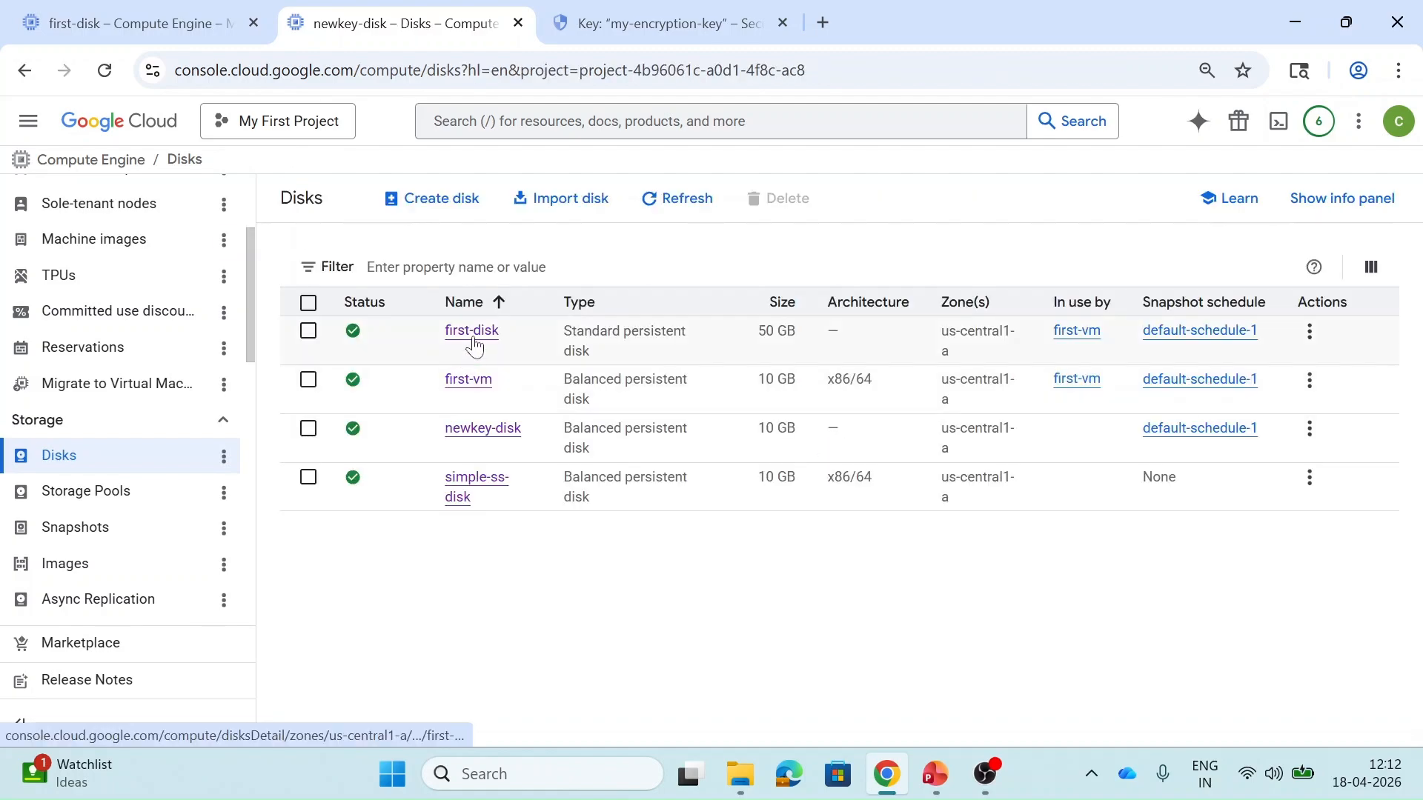
Step: Examine the key version at the end of first-disk's encryption Key ID and go back to the disks list
{"action": "left_click", "coordinate": [472, 332]}
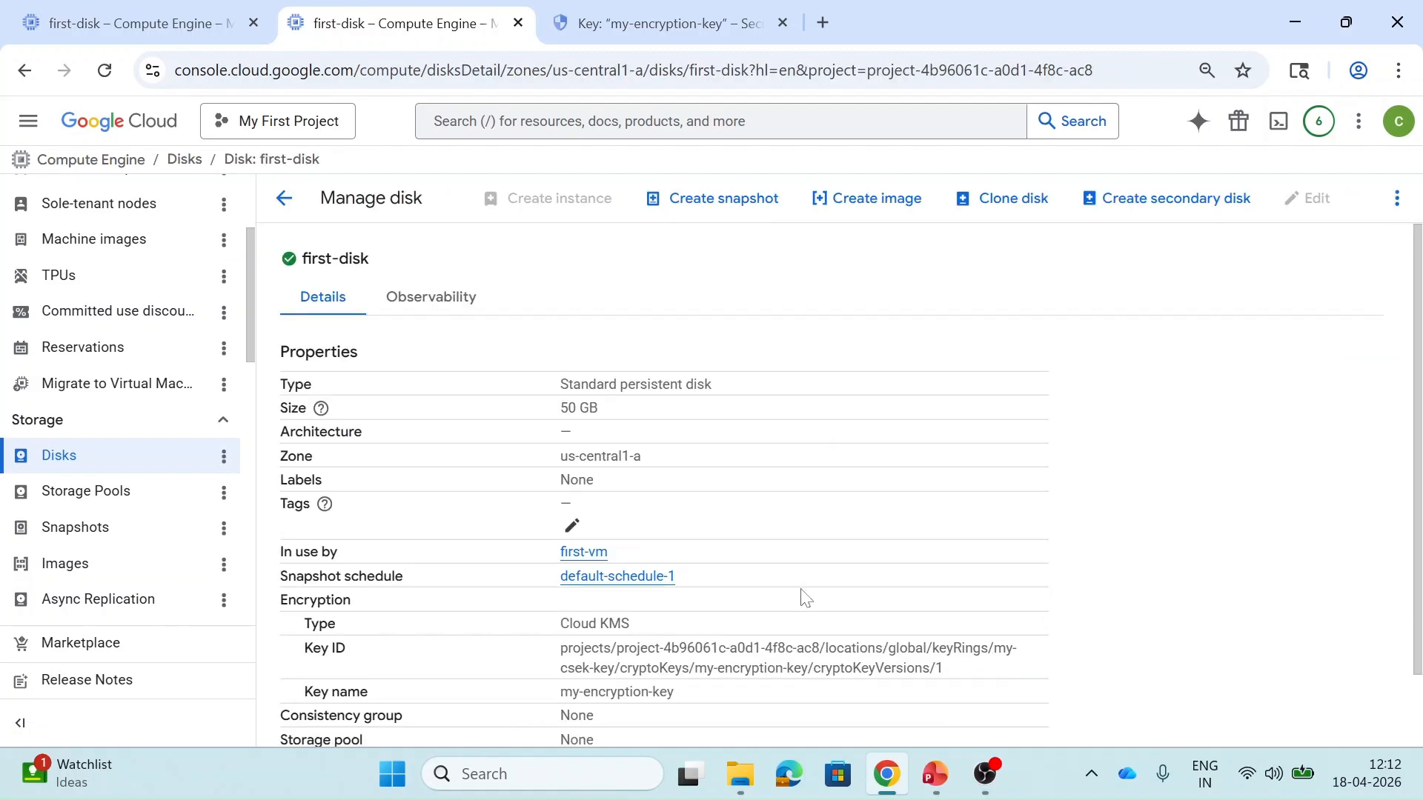
{"action": "left_click_drag", "start_coordinate": [808, 668], "coordinate": [1017, 663]}
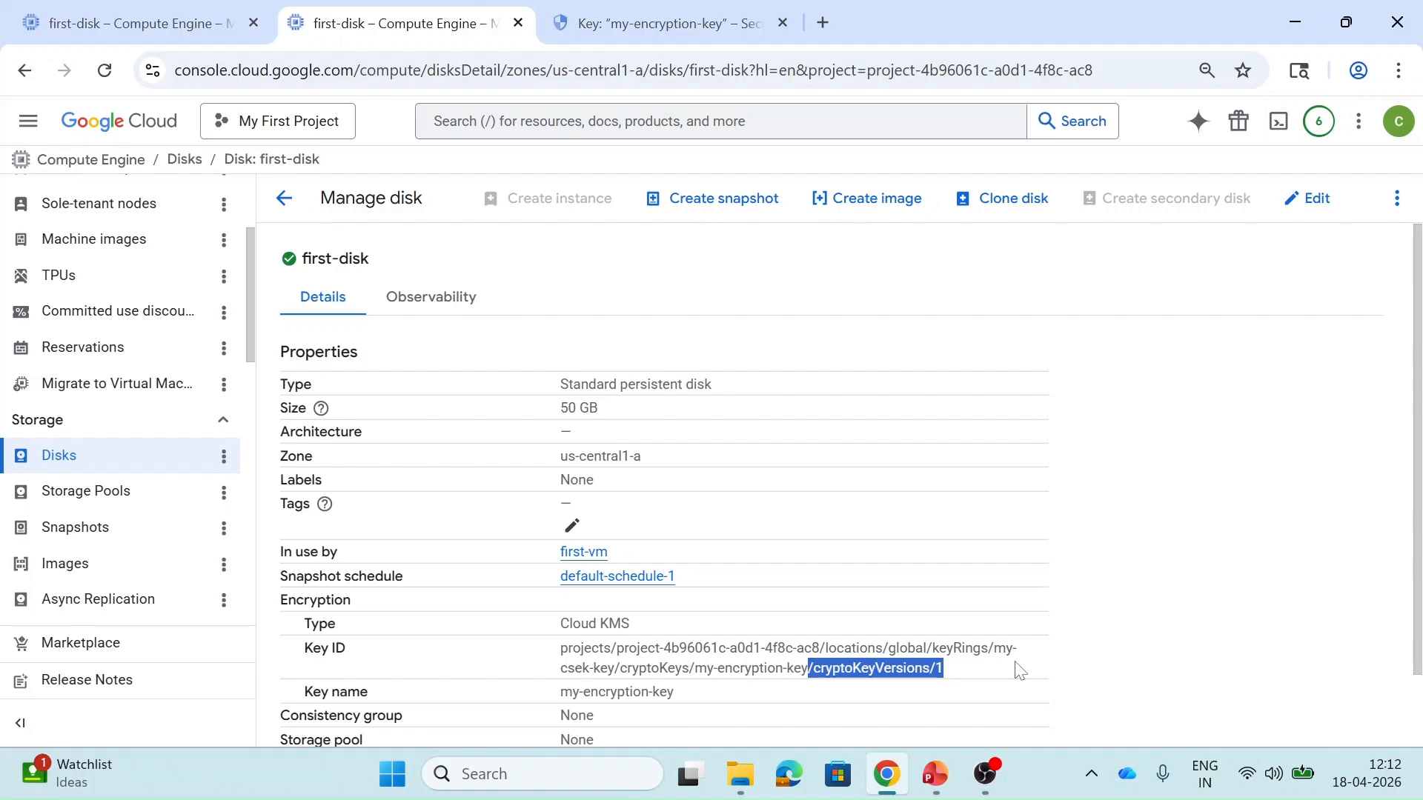
{"action": "left_click", "coordinate": [284, 197]}
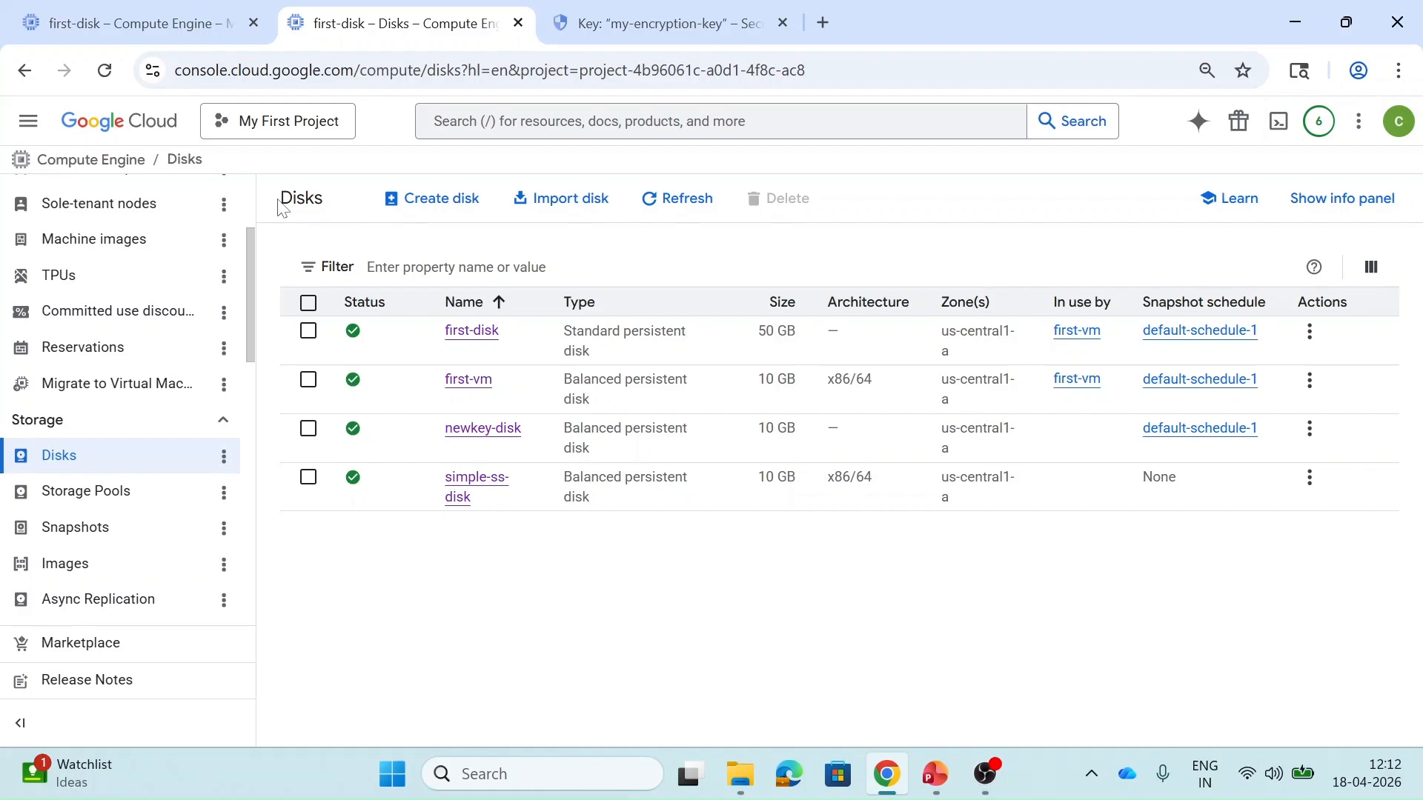
Step: Examine the Cloud KMS key version in the encryption details of simple-snapshot
{"action": "left_click", "coordinate": [57, 549]}
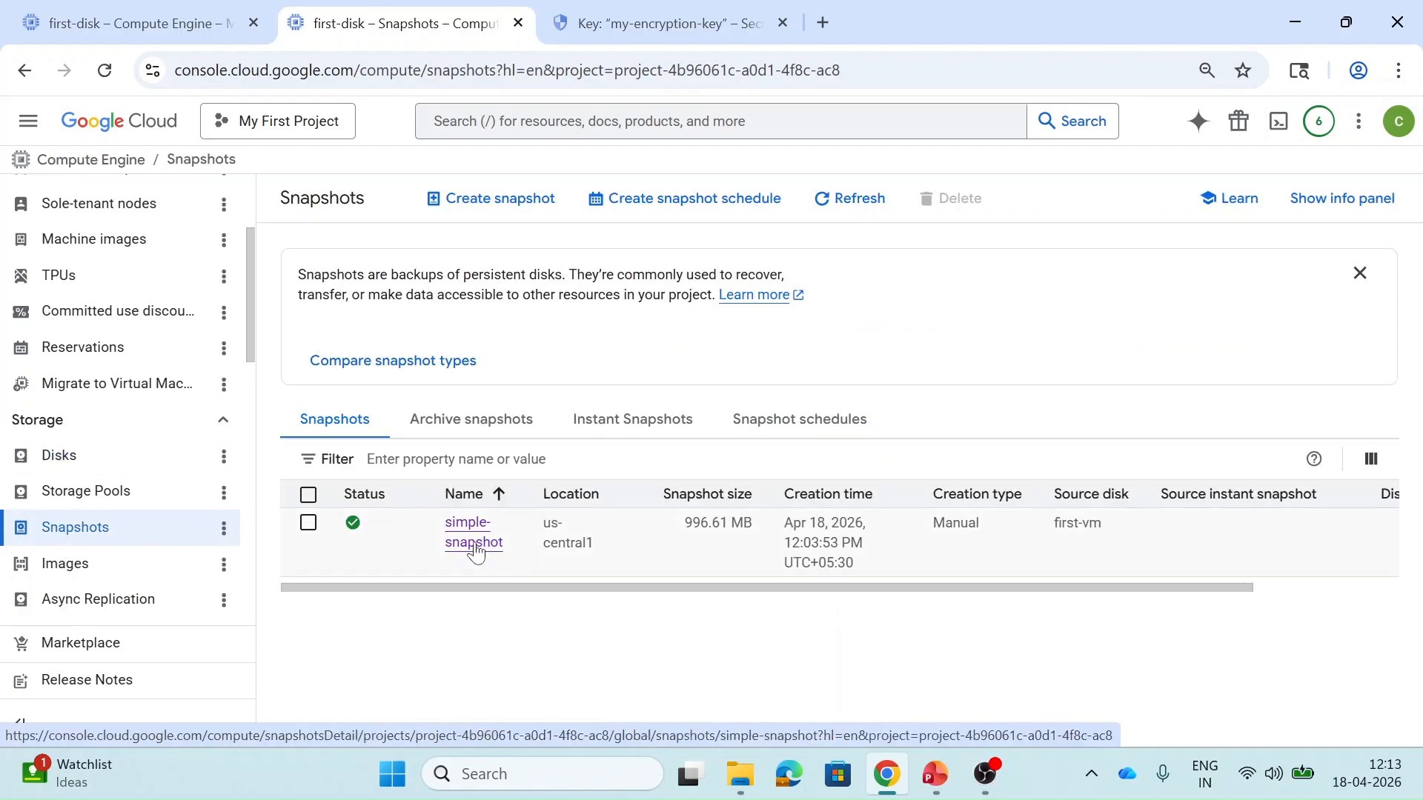
{"action": "left_click", "coordinate": [473, 542]}
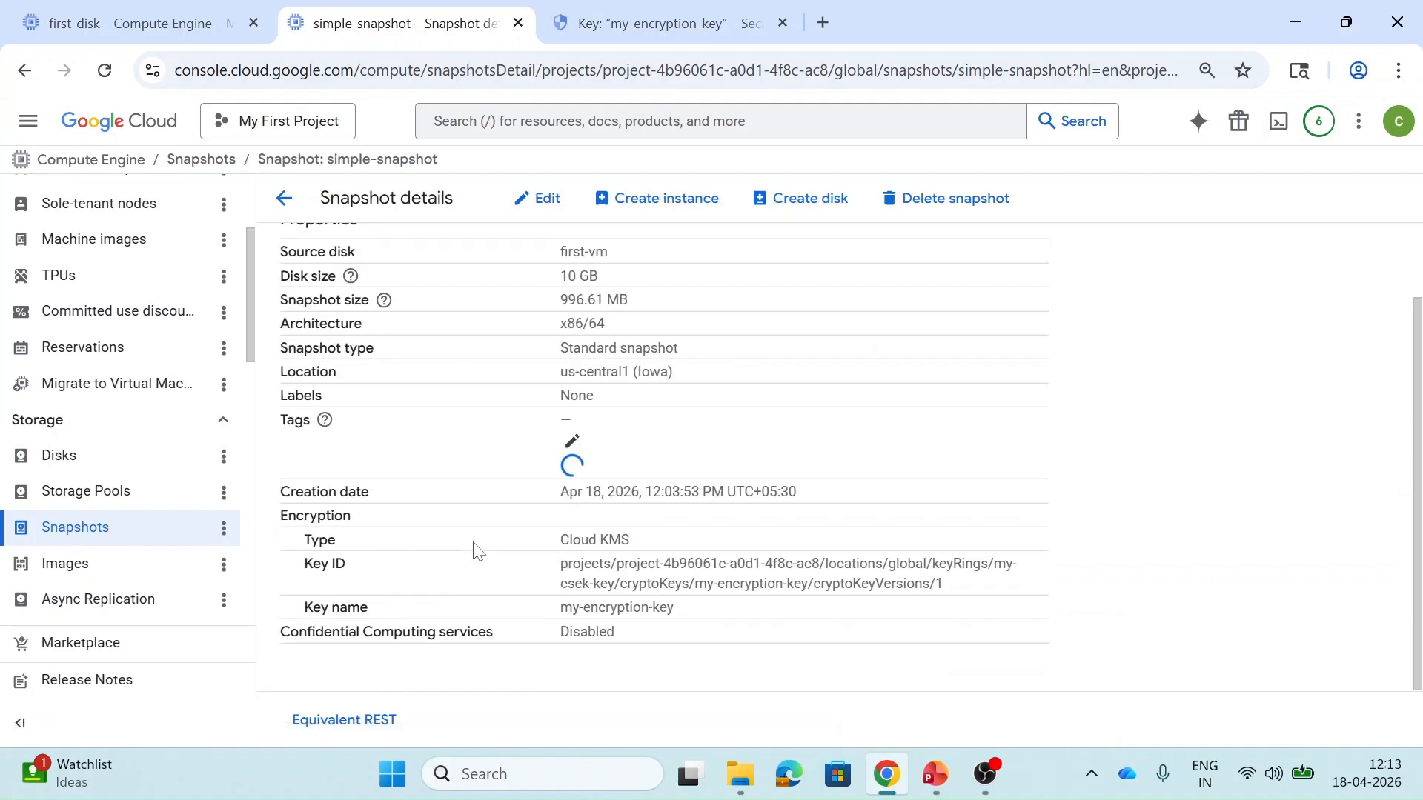
{"action": "left_click_drag", "start_coordinate": [740, 583], "coordinate": [958, 586]}
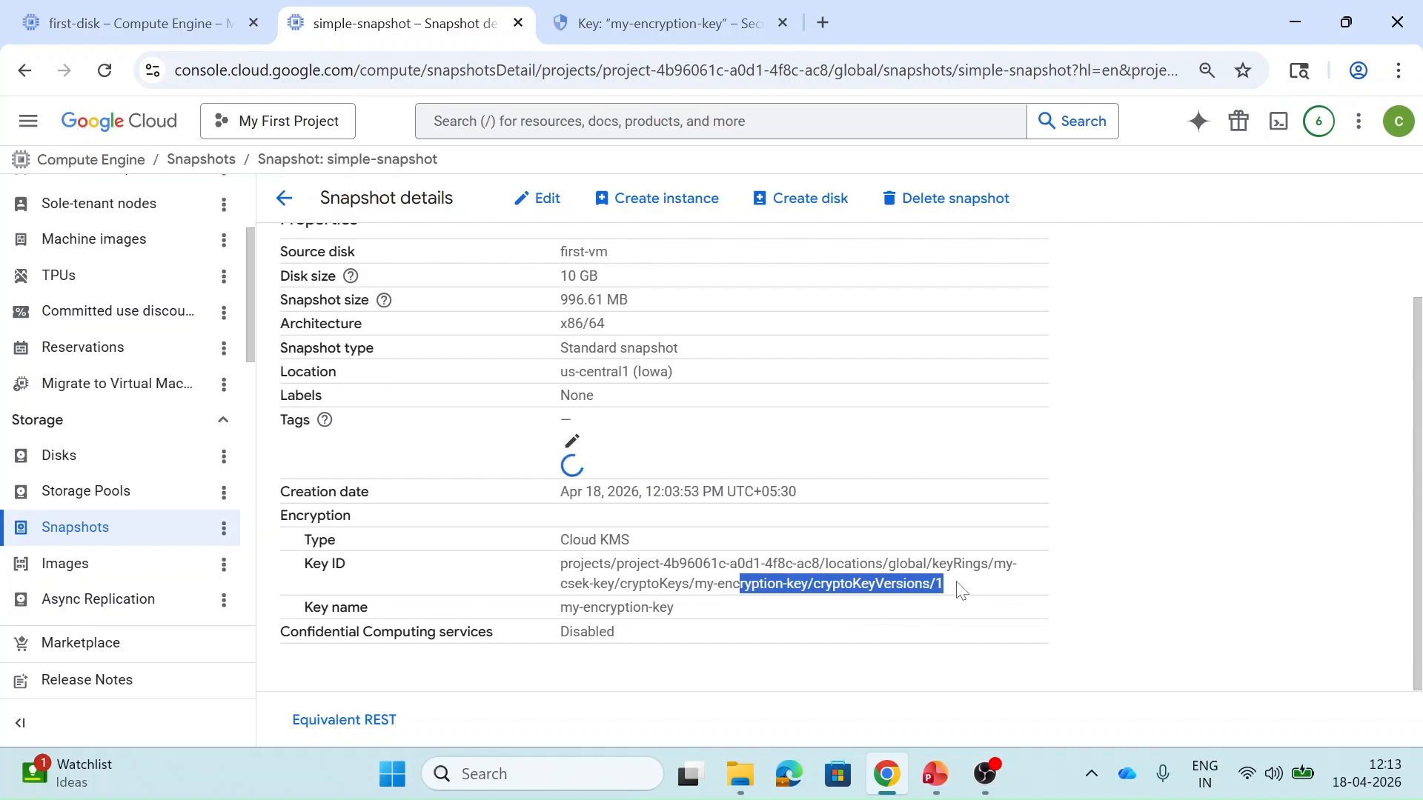
{"action": "left_click", "coordinate": [962, 591]}
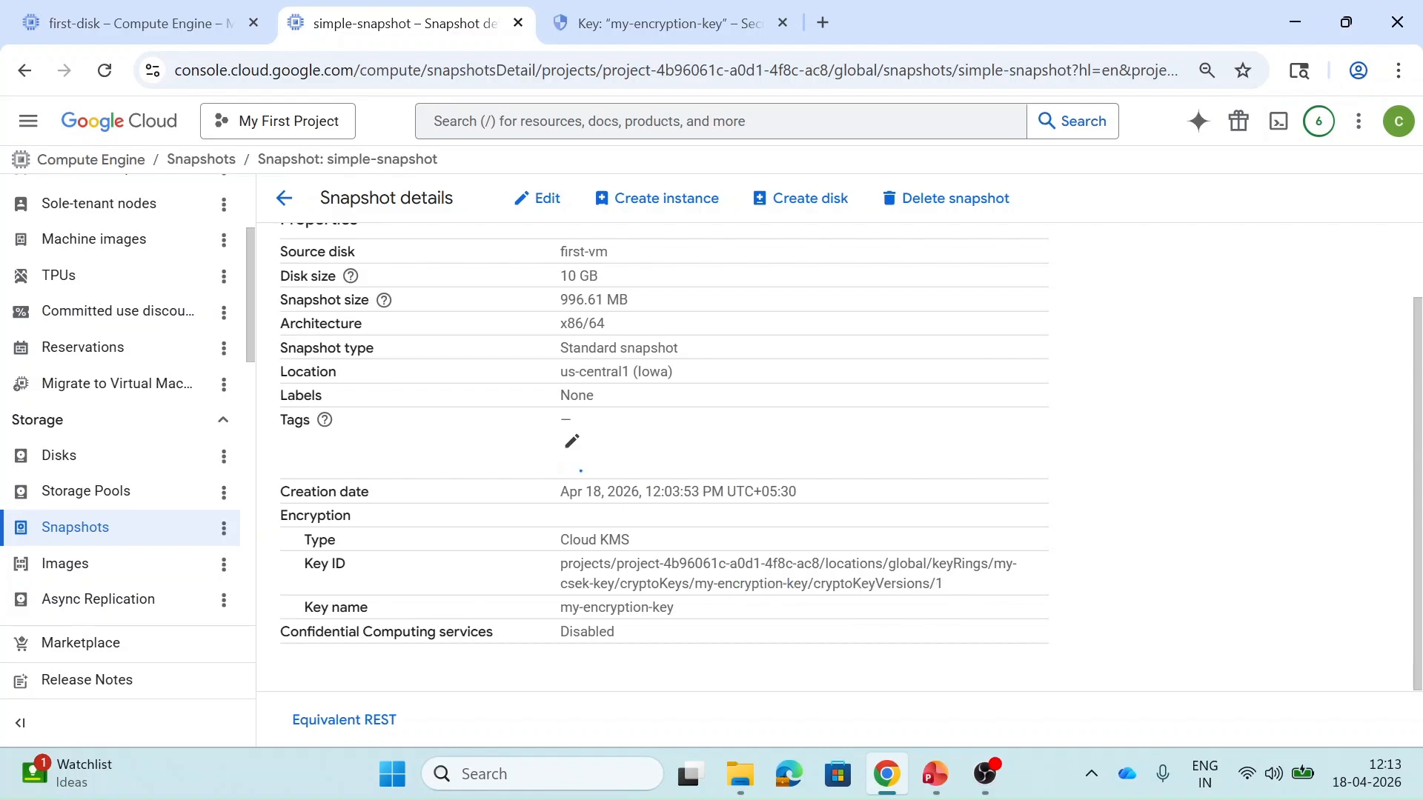
Step: Start a new disk from simple-snapshot, name it testing-newkey-disk, and keep simple-snapshot as the source snapshot
{"action": "left_click", "coordinate": [793, 207]}
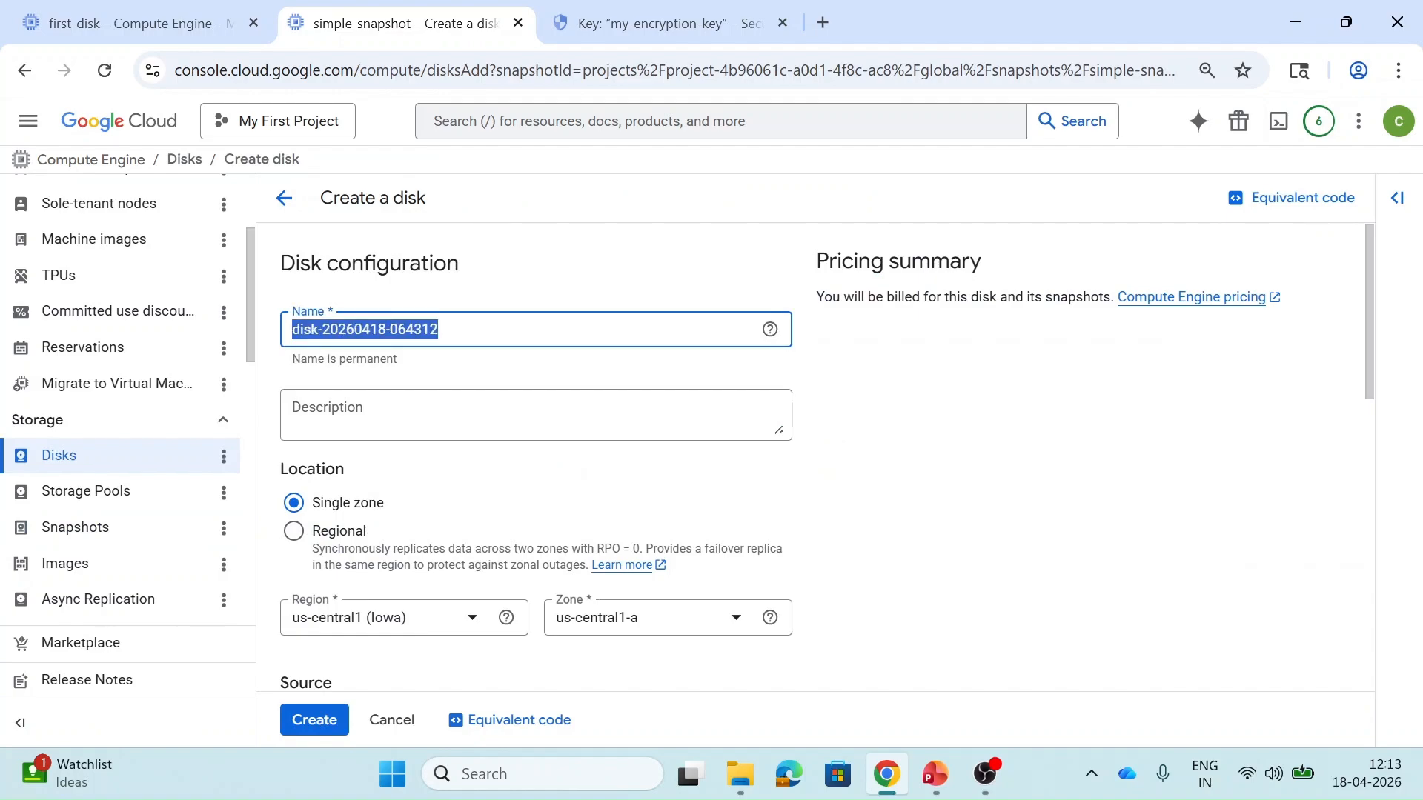
{"action": "type", "text": "testing-newkey-disk"}
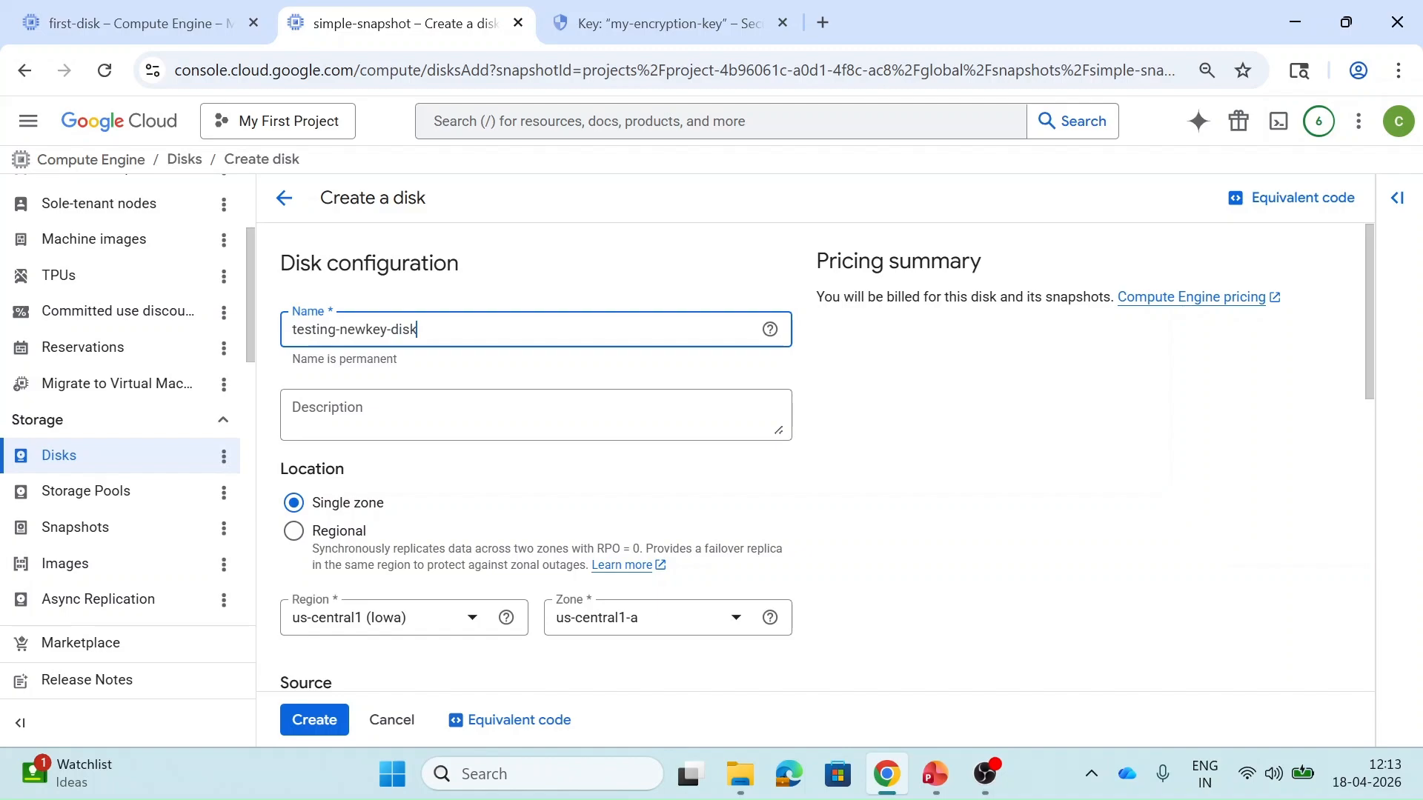
{"action": "scroll", "coordinate": [504, 519], "scroll_direction": "down", "scroll_amount": 2}
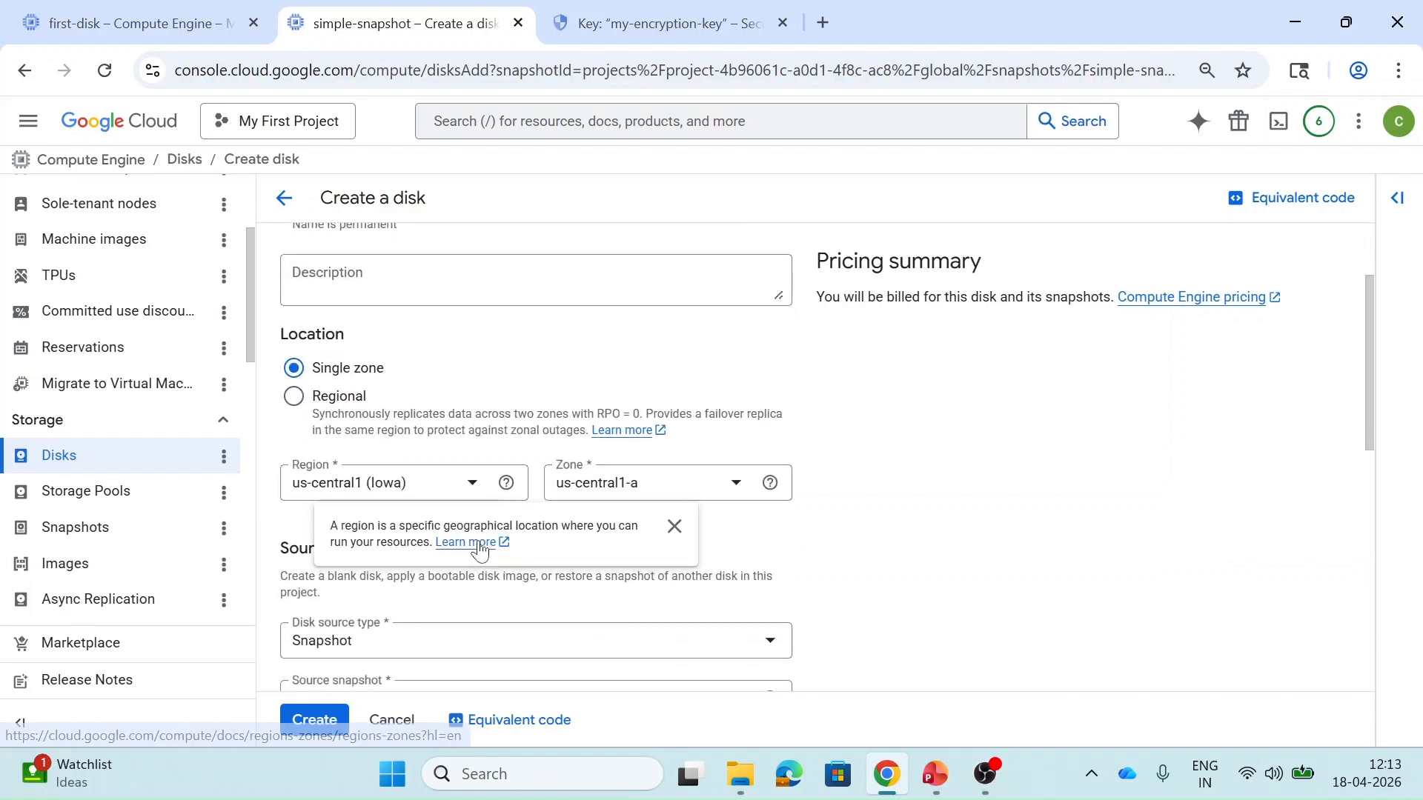
{"action": "scroll", "coordinate": [799, 569], "scroll_direction": "down", "scroll_amount": 3}
{"action": "scroll", "coordinate": [799, 569], "scroll_direction": "down", "scroll_amount": 1}
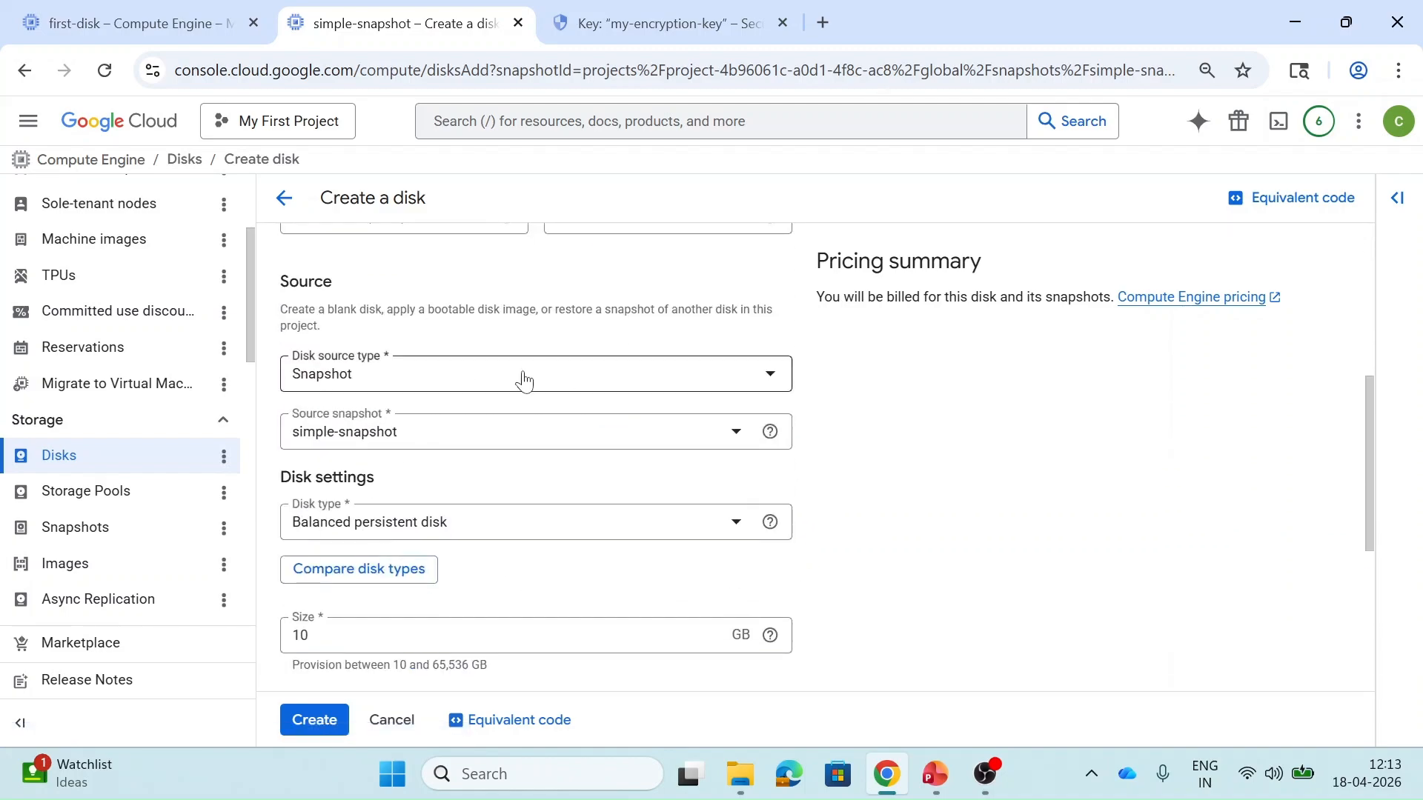
{"action": "left_click", "coordinate": [478, 437]}
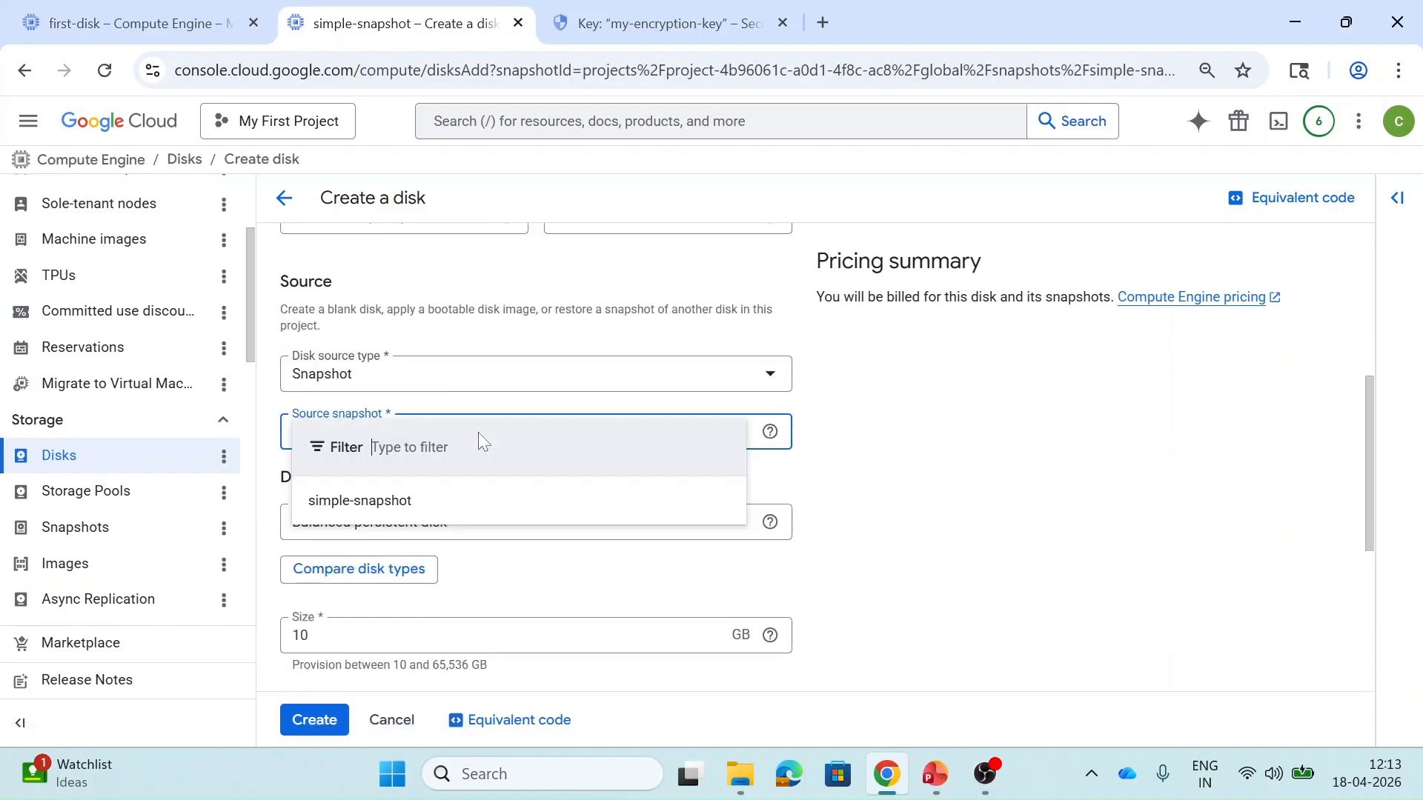
{"action": "left_click", "coordinate": [830, 483]}
{"action": "scroll", "coordinate": [526, 559], "scroll_direction": "down", "scroll_amount": 5}
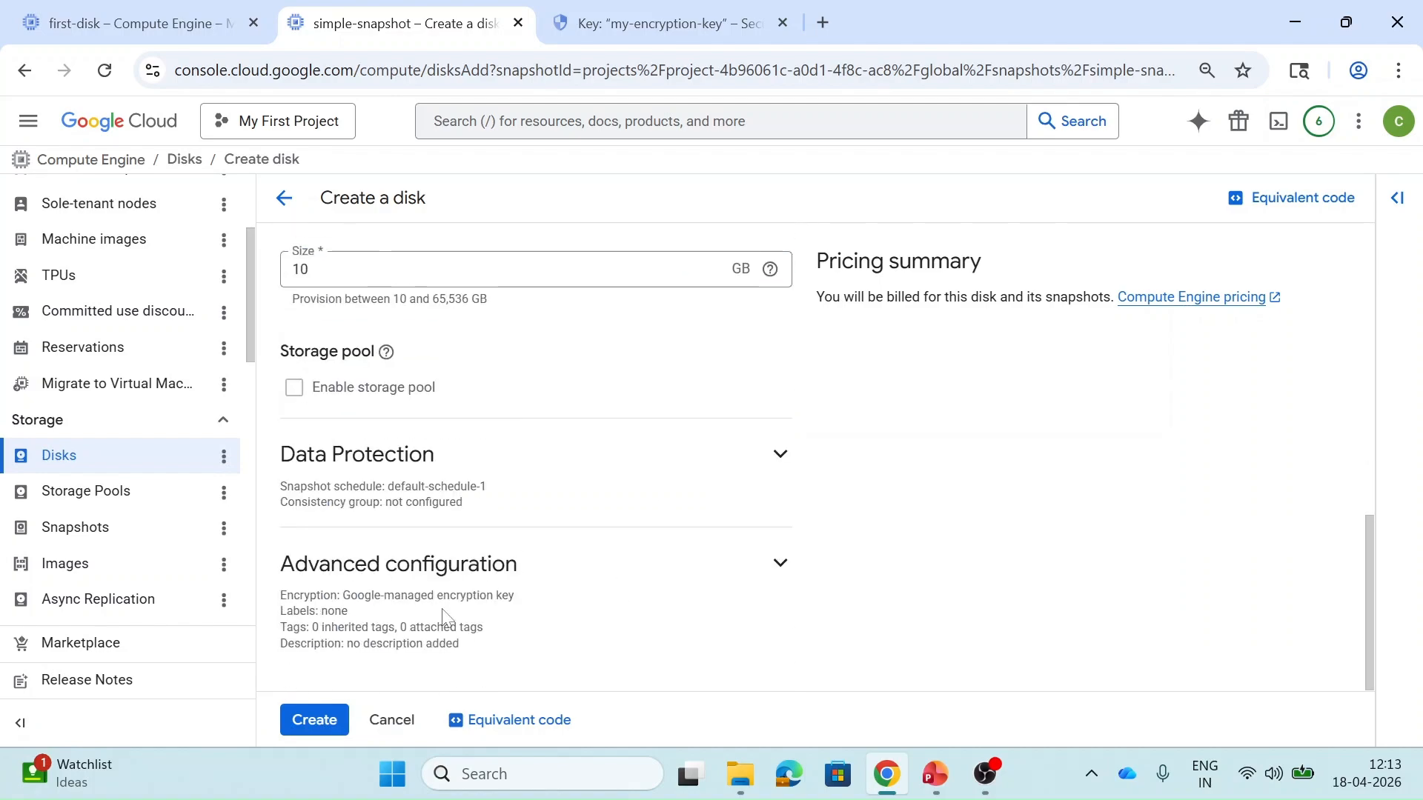
Step: Set the new disk's encryption to the Cloud KMS key my-encryption-key and create the disk
{"action": "left_click", "coordinate": [467, 589]}
{"action": "scroll", "coordinate": [467, 587], "scroll_direction": "down", "scroll_amount": 4}
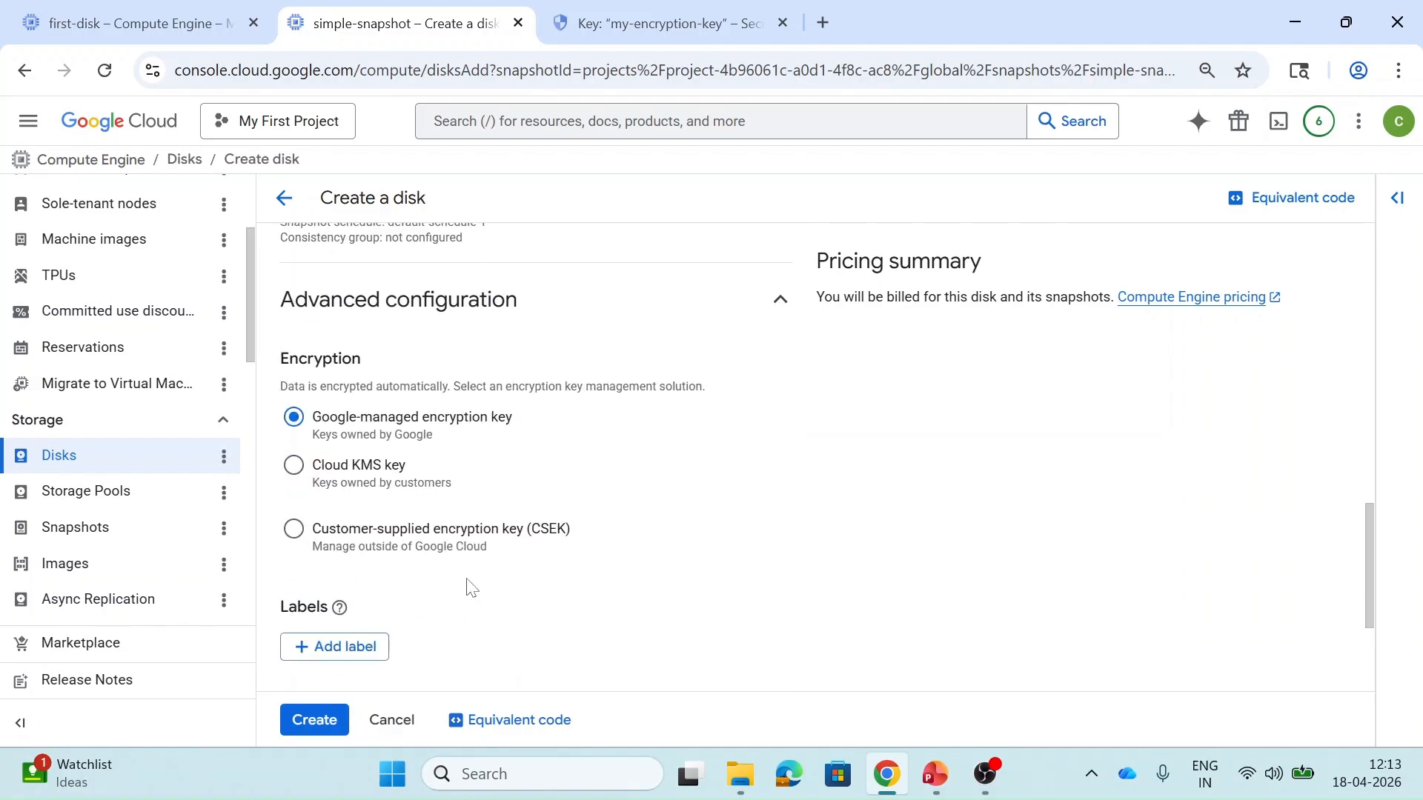
{"action": "left_click", "coordinate": [293, 465]}
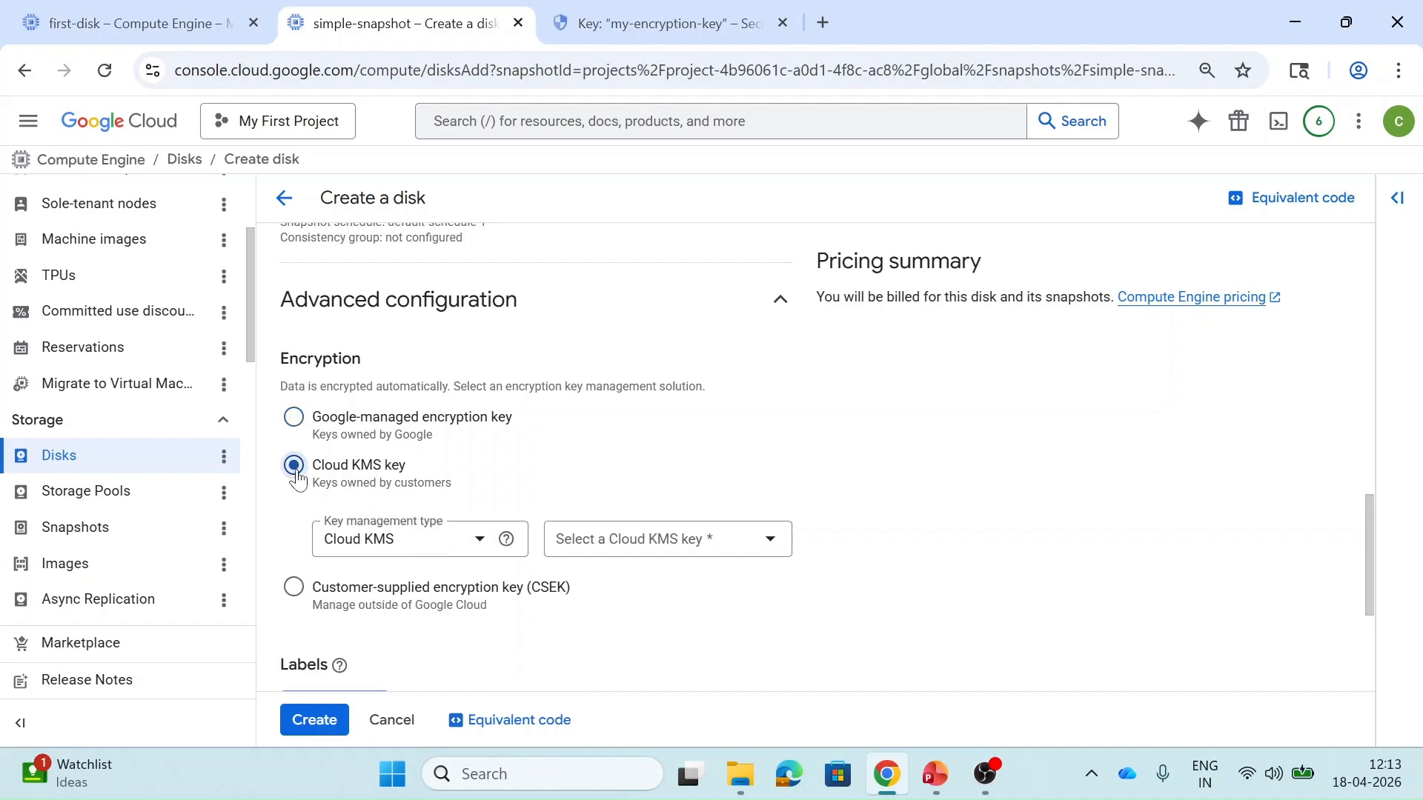
{"action": "left_click", "coordinate": [668, 535]}
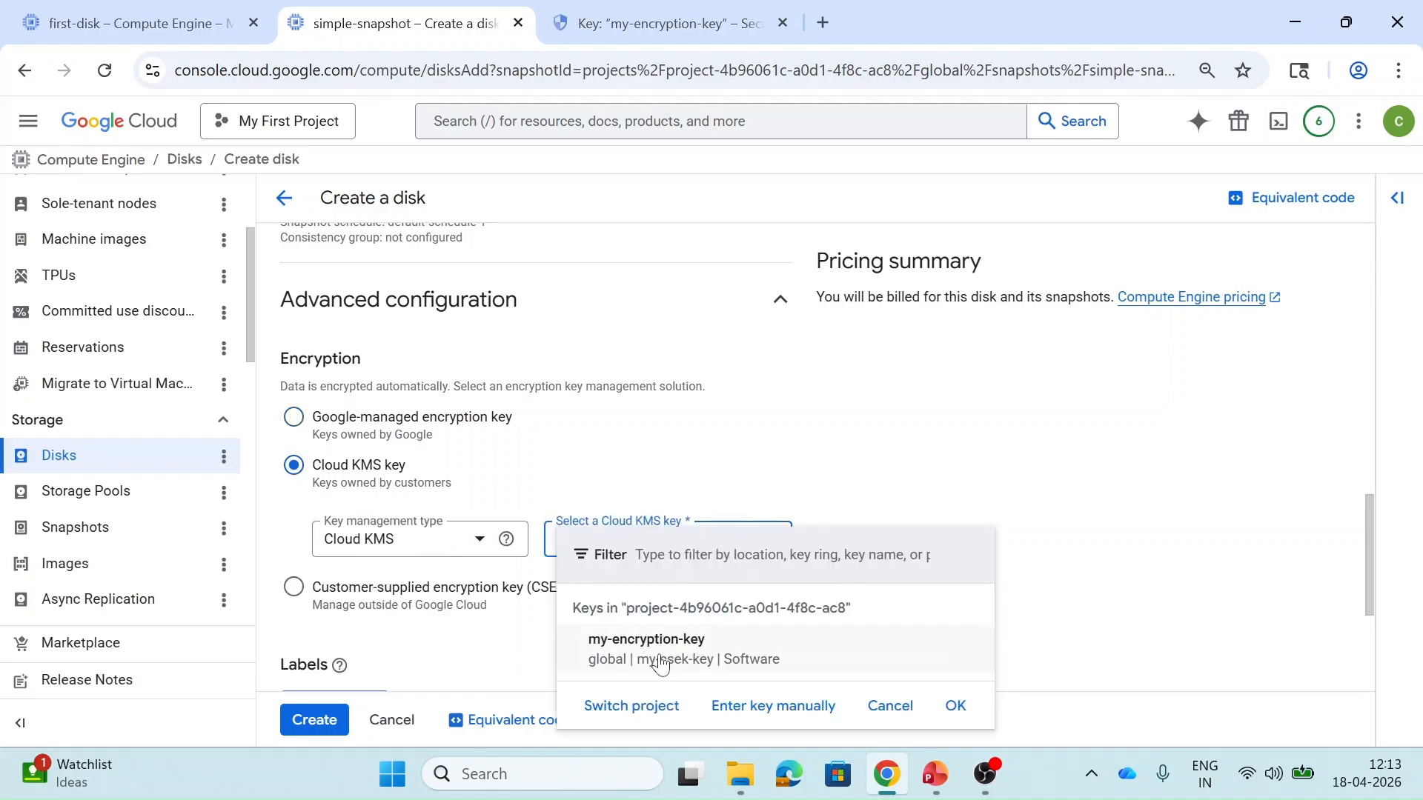
{"action": "left_click", "coordinate": [771, 665]}
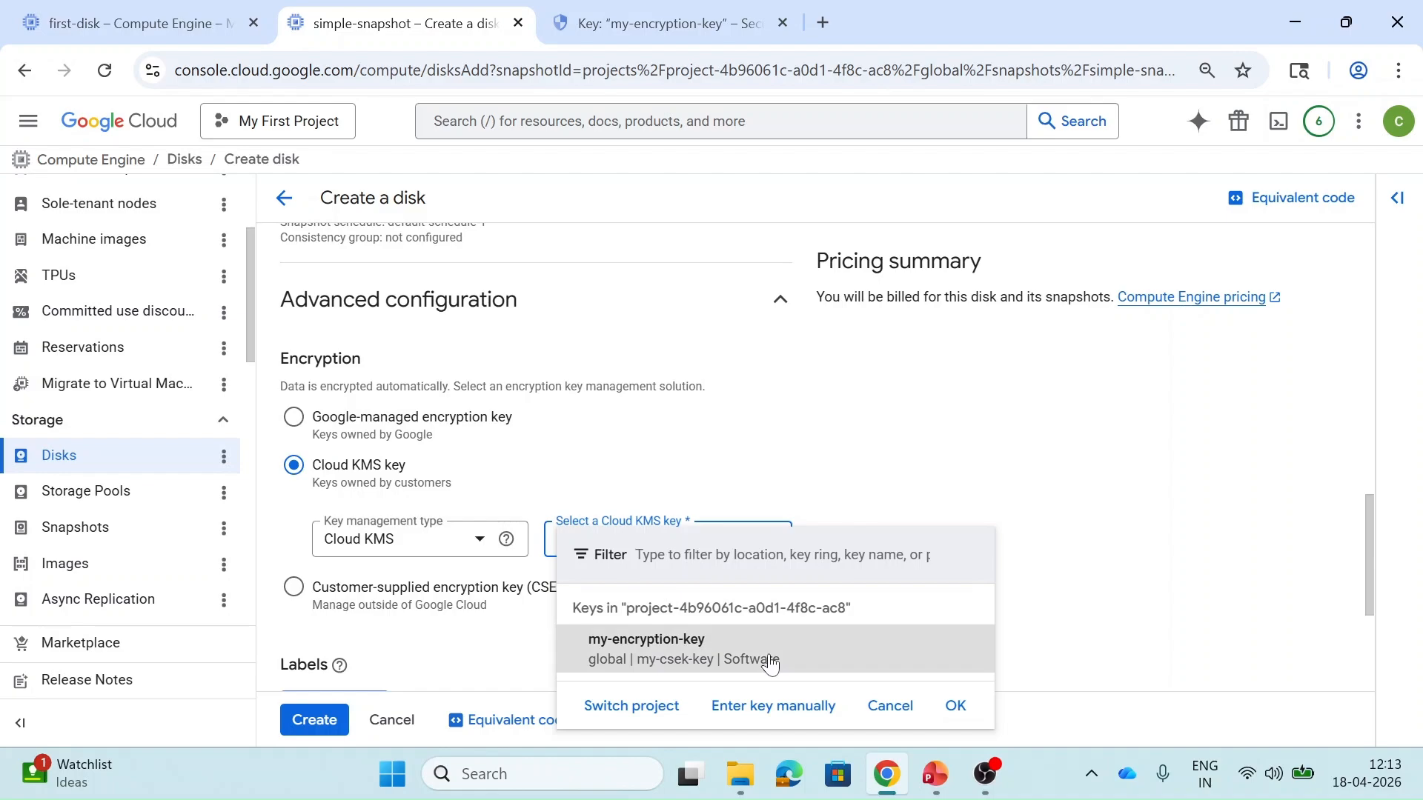
{"action": "scroll", "coordinate": [491, 573], "scroll_direction": "up", "scroll_amount": 3}
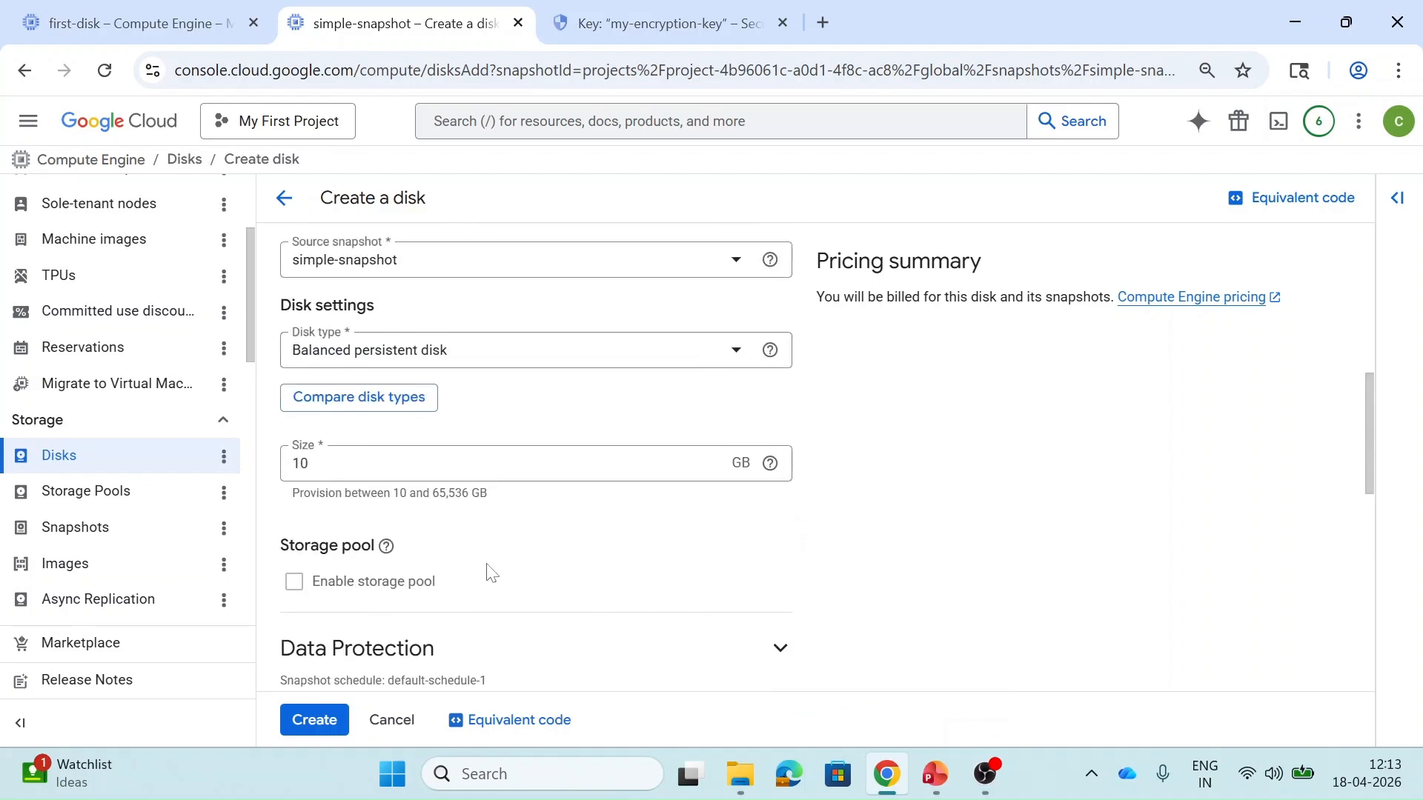
{"action": "scroll", "coordinate": [492, 573], "scroll_direction": "down", "scroll_amount": 1}
{"action": "scroll", "coordinate": [483, 549], "scroll_direction": "down", "scroll_amount": 1}
{"action": "scroll", "coordinate": [483, 549], "scroll_direction": "up", "scroll_amount": 10}
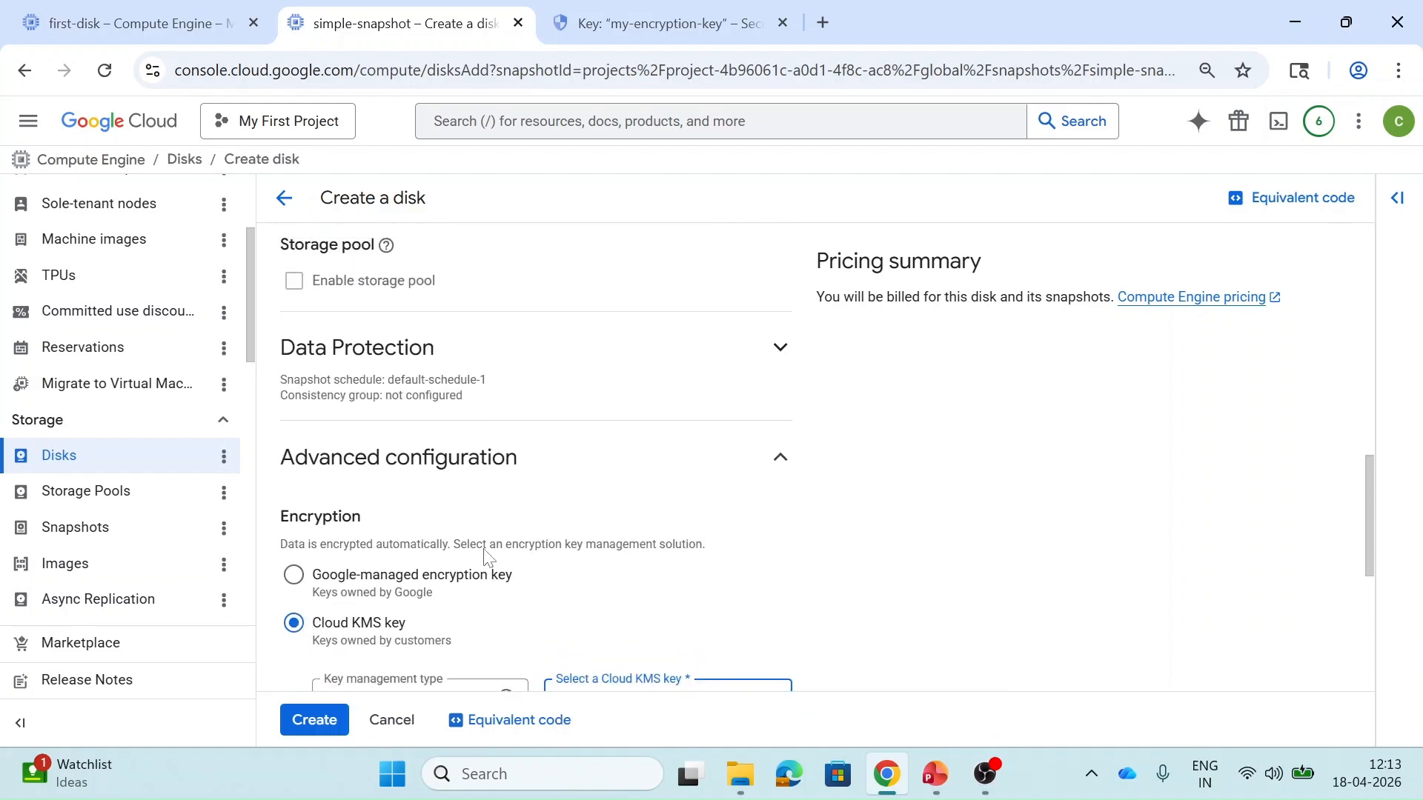
{"action": "scroll", "coordinate": [483, 549], "scroll_direction": "down", "scroll_amount": 13}
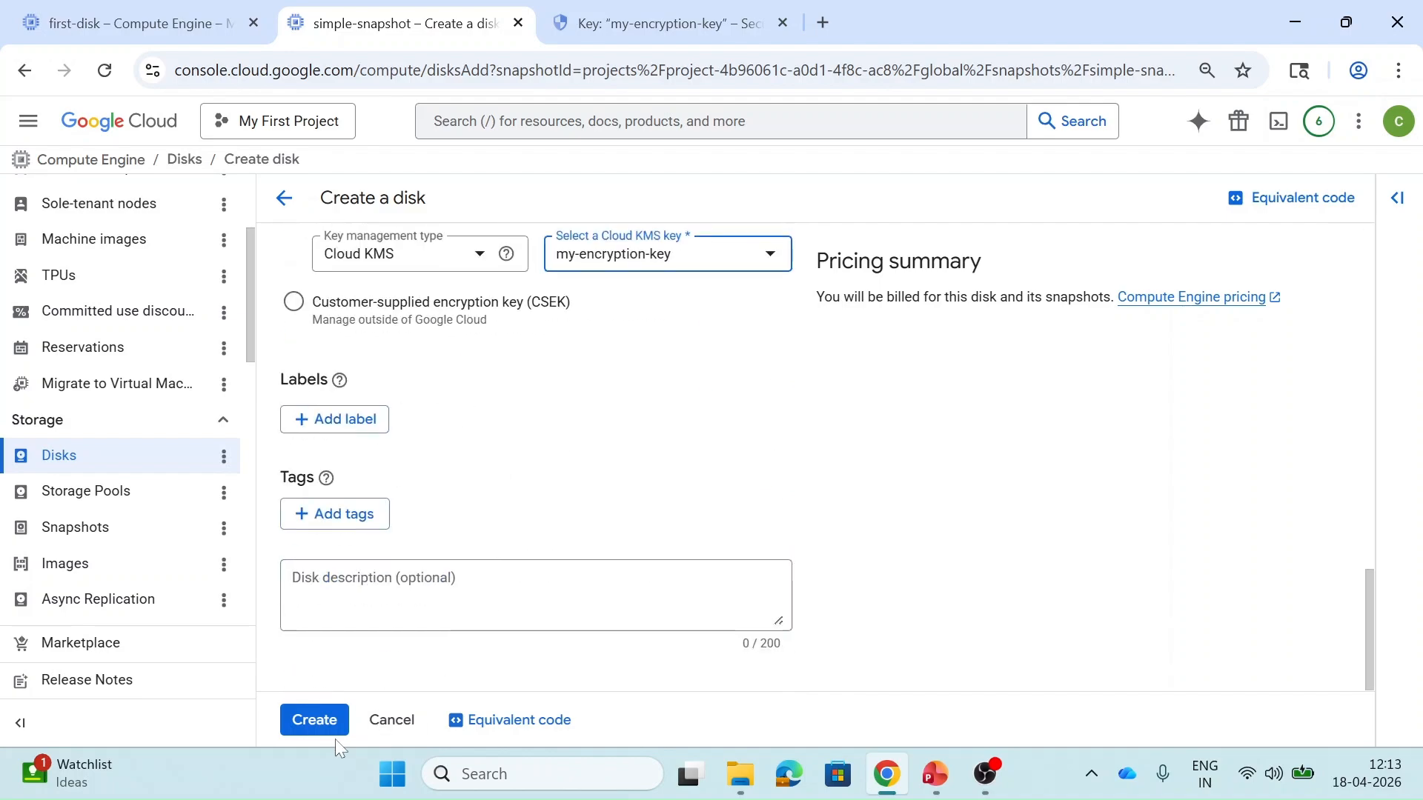
{"action": "left_click", "coordinate": [314, 719]}
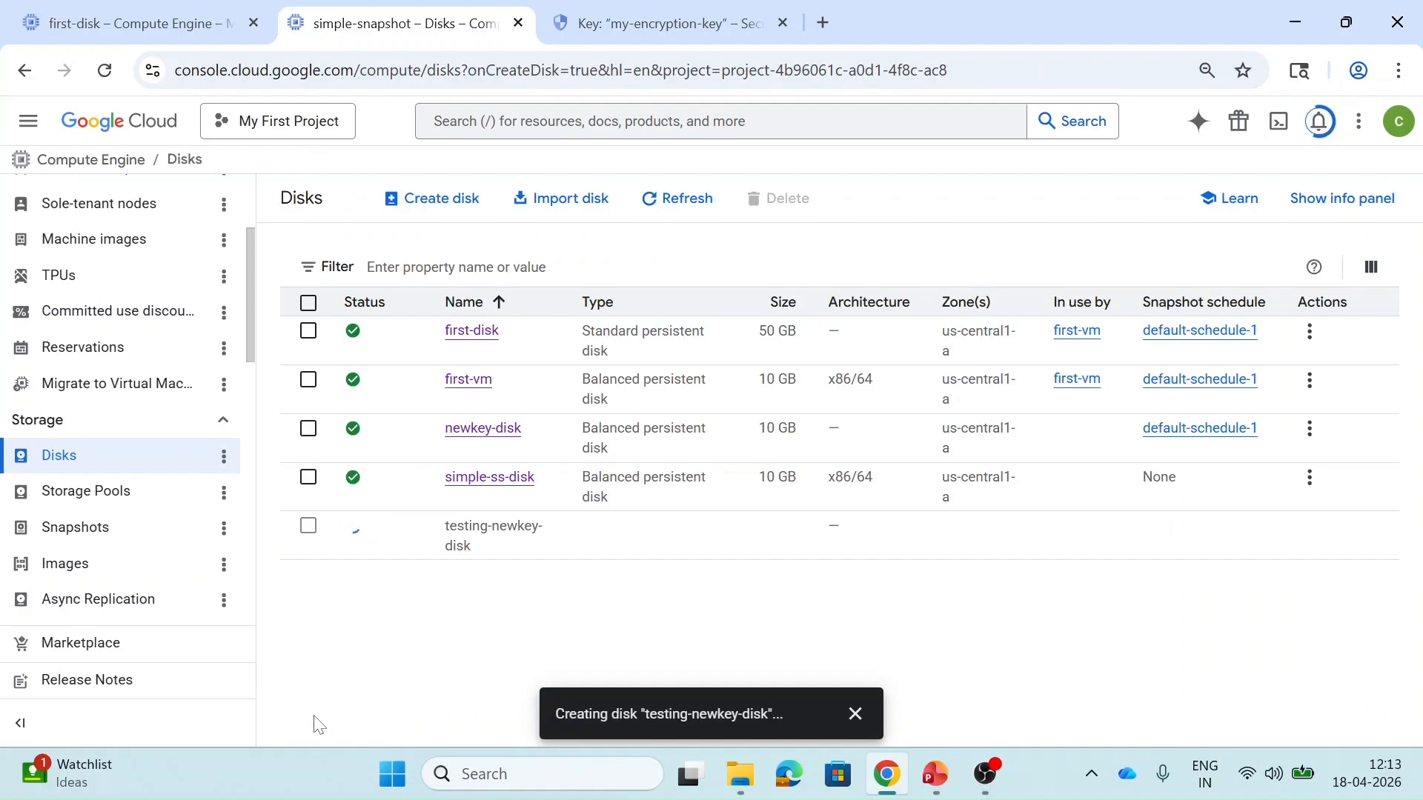
Step: Examine the key version in testing-newkey-disk's encryption Key ID and compare it with the my-encryption-key page
{"action": "left_click", "coordinate": [458, 647]}
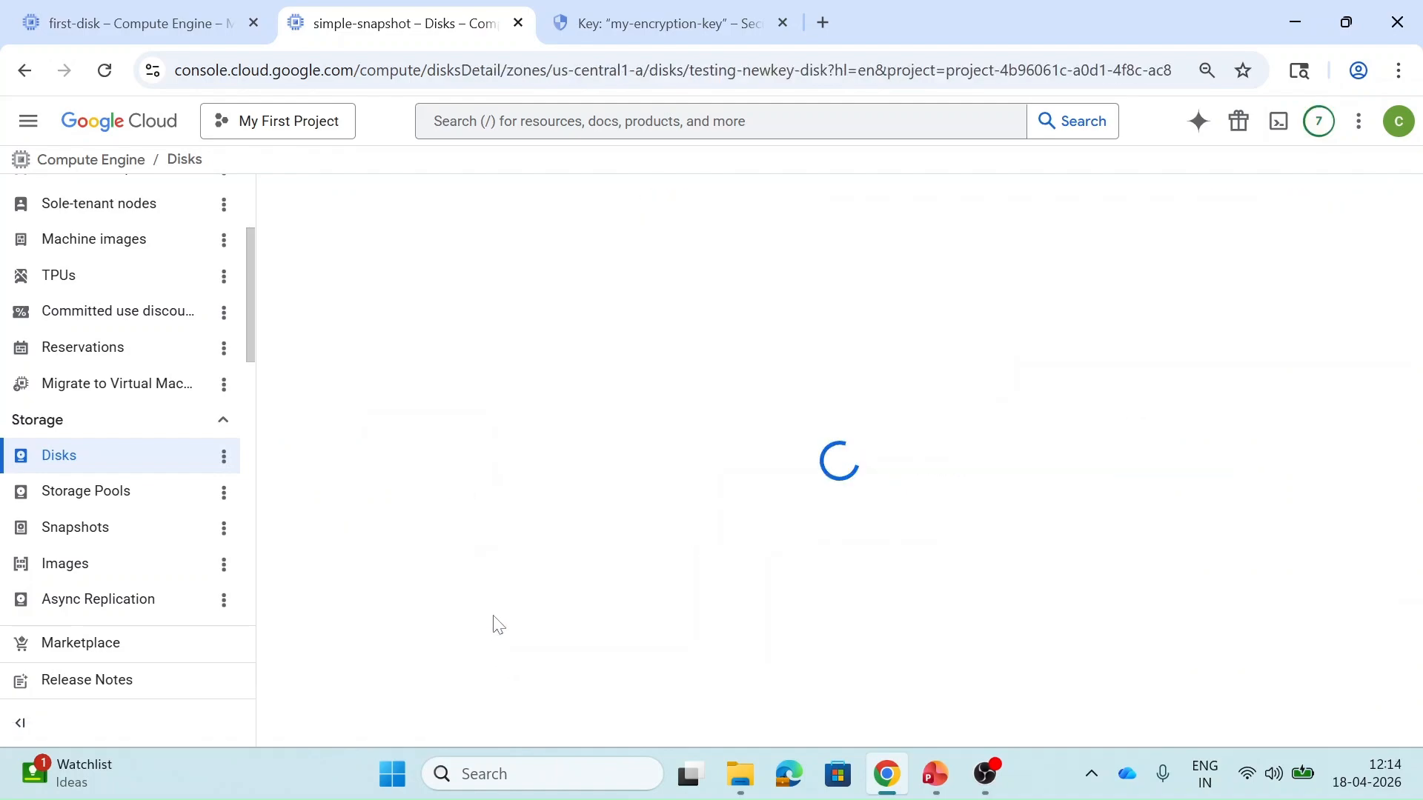
{"action": "scroll", "coordinate": [496, 623], "scroll_direction": "down", "scroll_amount": 2}
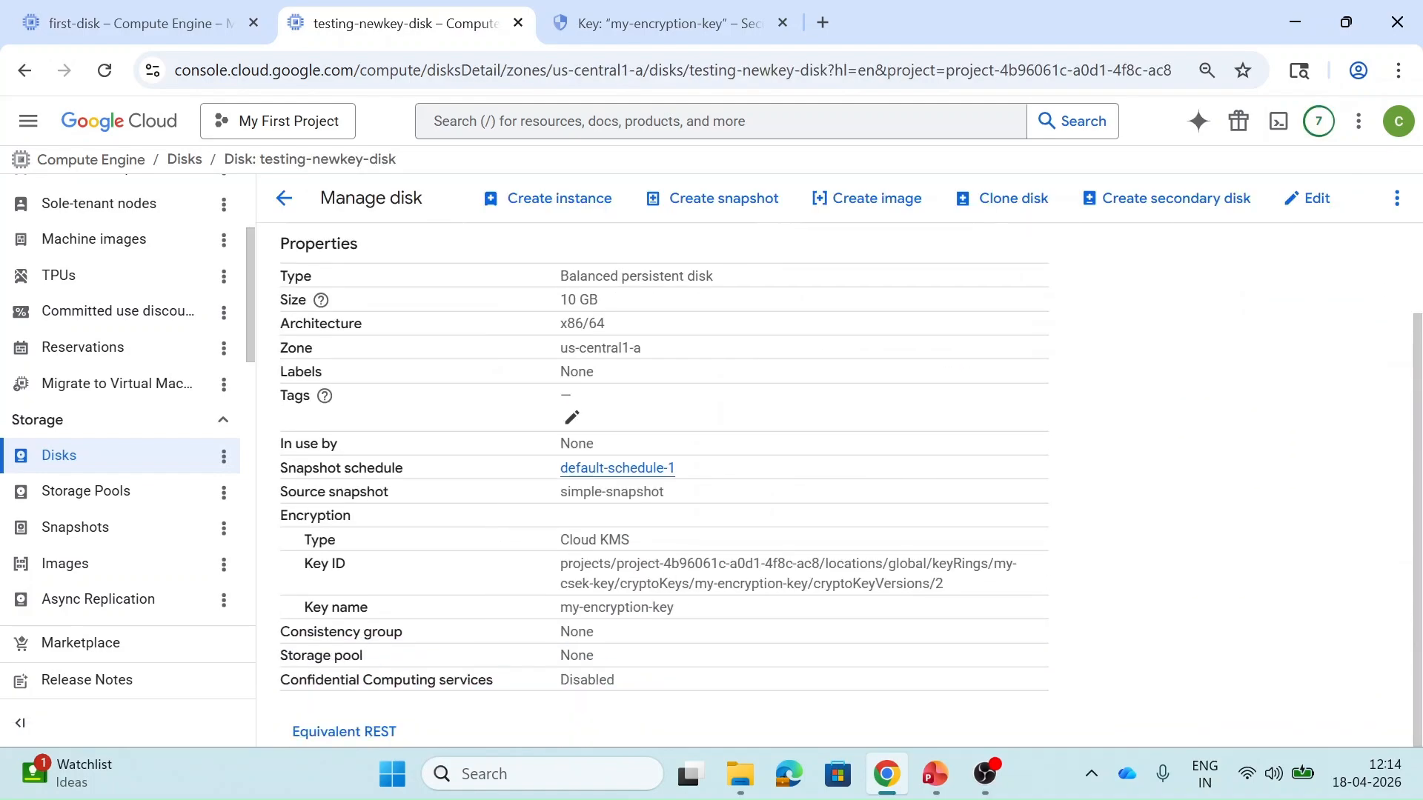
{"action": "left_click_drag", "start_coordinate": [814, 583], "coordinate": [984, 591]}
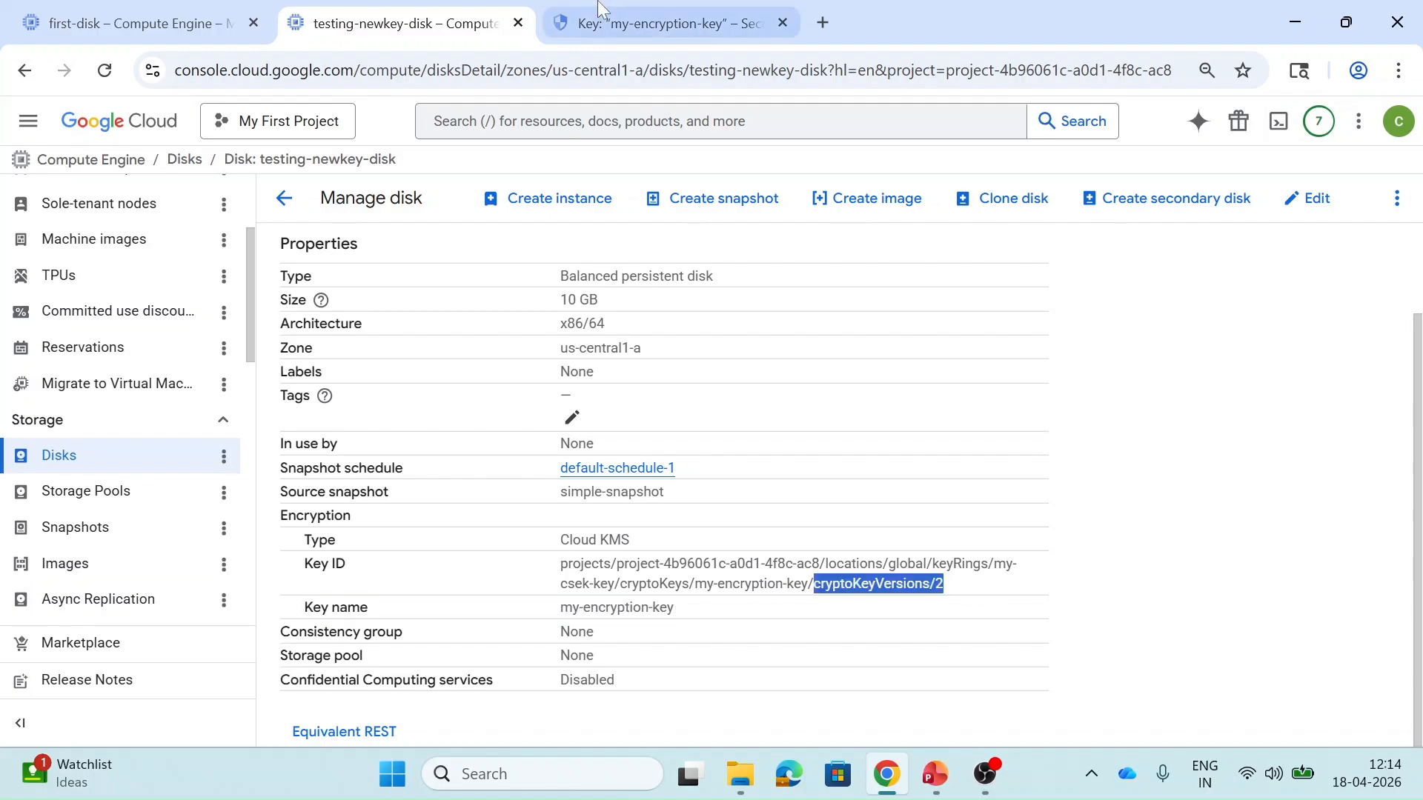
{"action": "left_click", "coordinate": [688, 15]}
{"action": "left_click", "coordinate": [378, 9]}
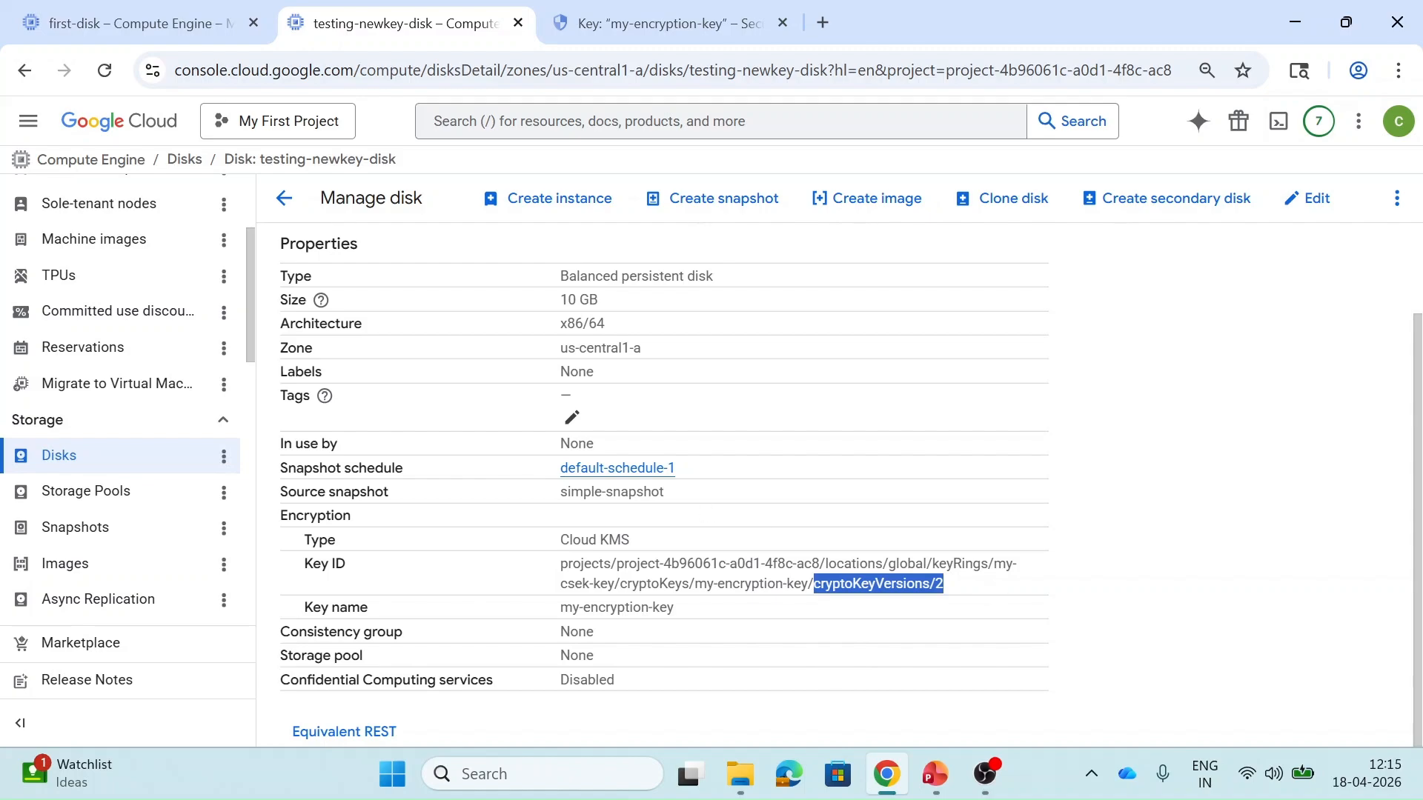
Step: Configure an image of testing-newkey-disk with a regional location and the Cloud KMS key my-encryption-key, and cancel its creation
{"action": "left_click", "coordinate": [880, 222]}
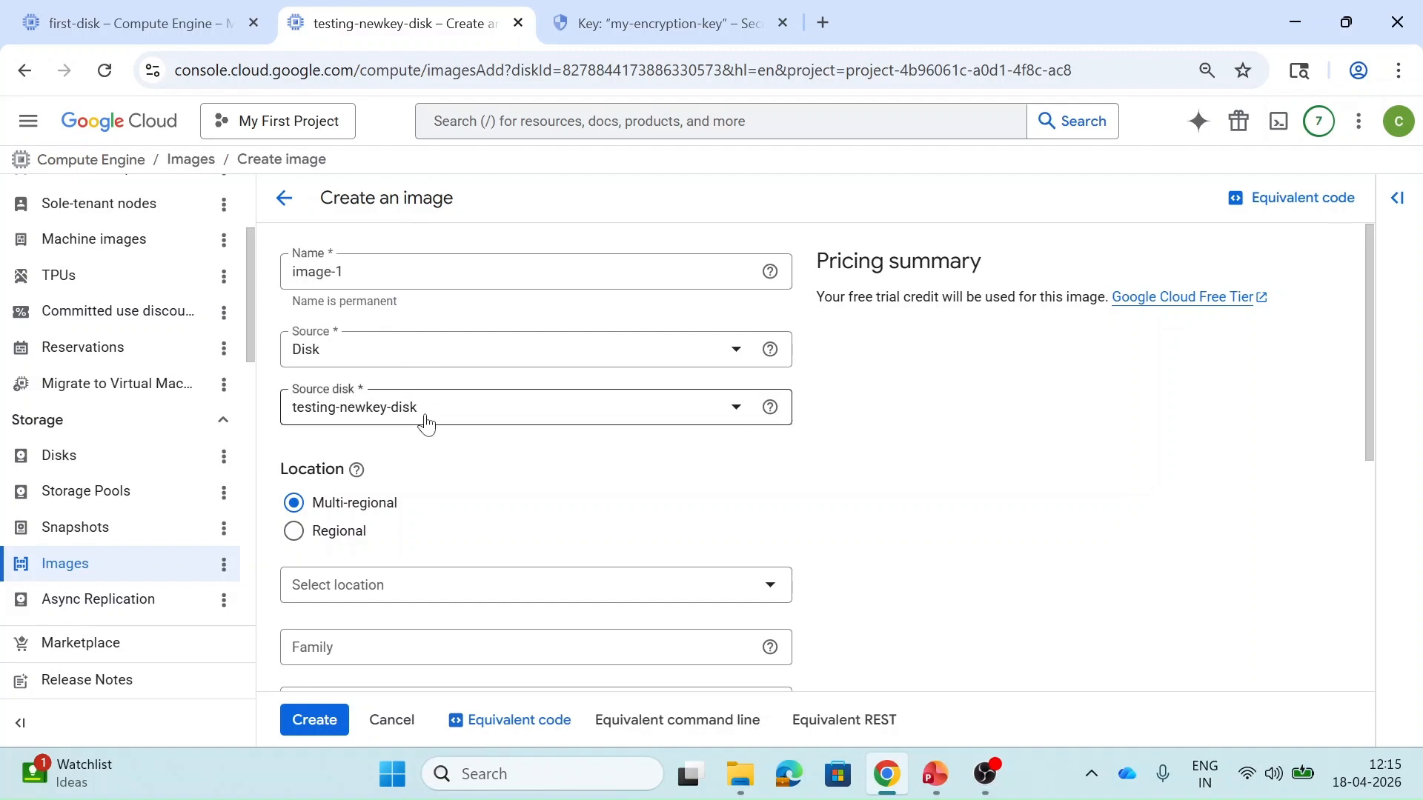
{"action": "left_click", "coordinate": [300, 530]}
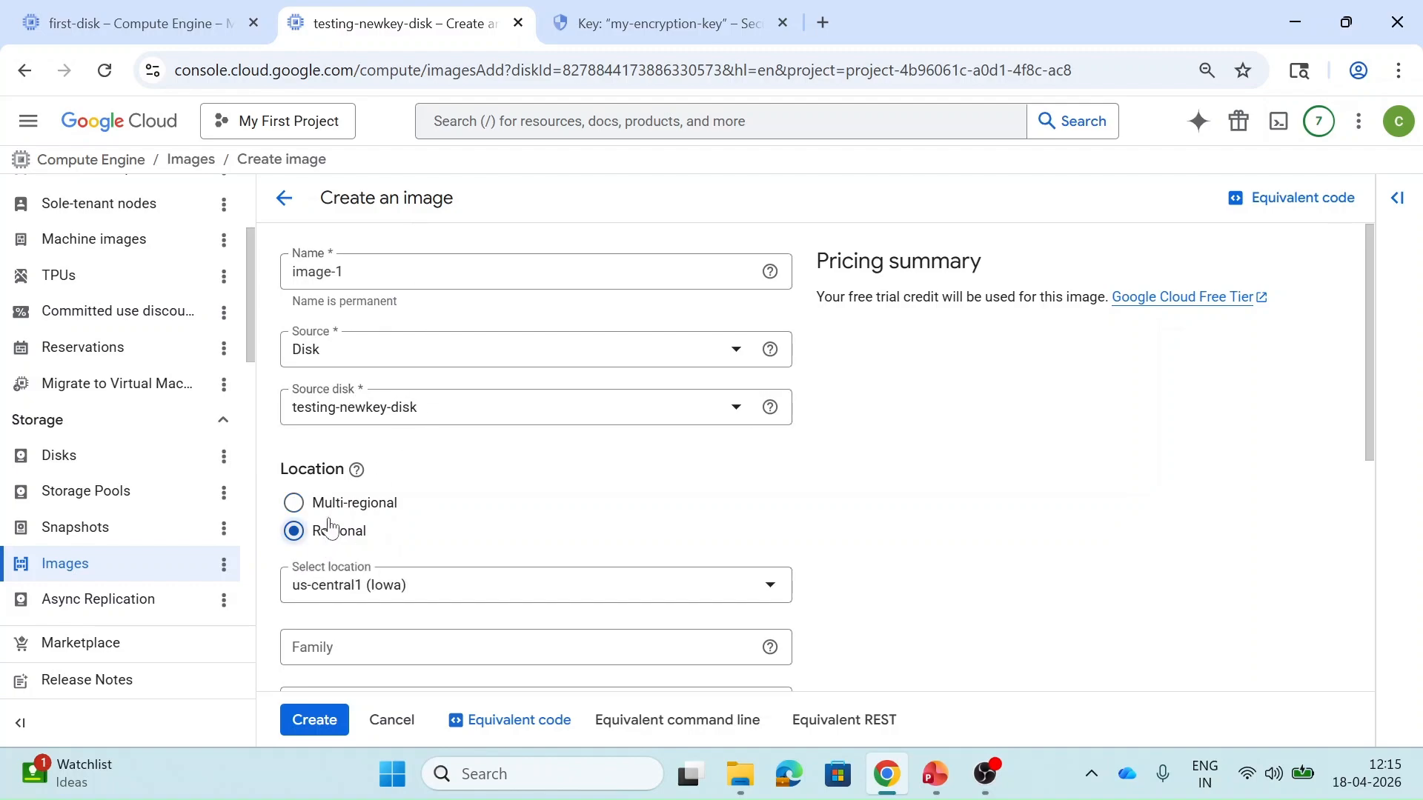
{"action": "scroll", "coordinate": [642, 464], "scroll_direction": "down", "scroll_amount": 5}
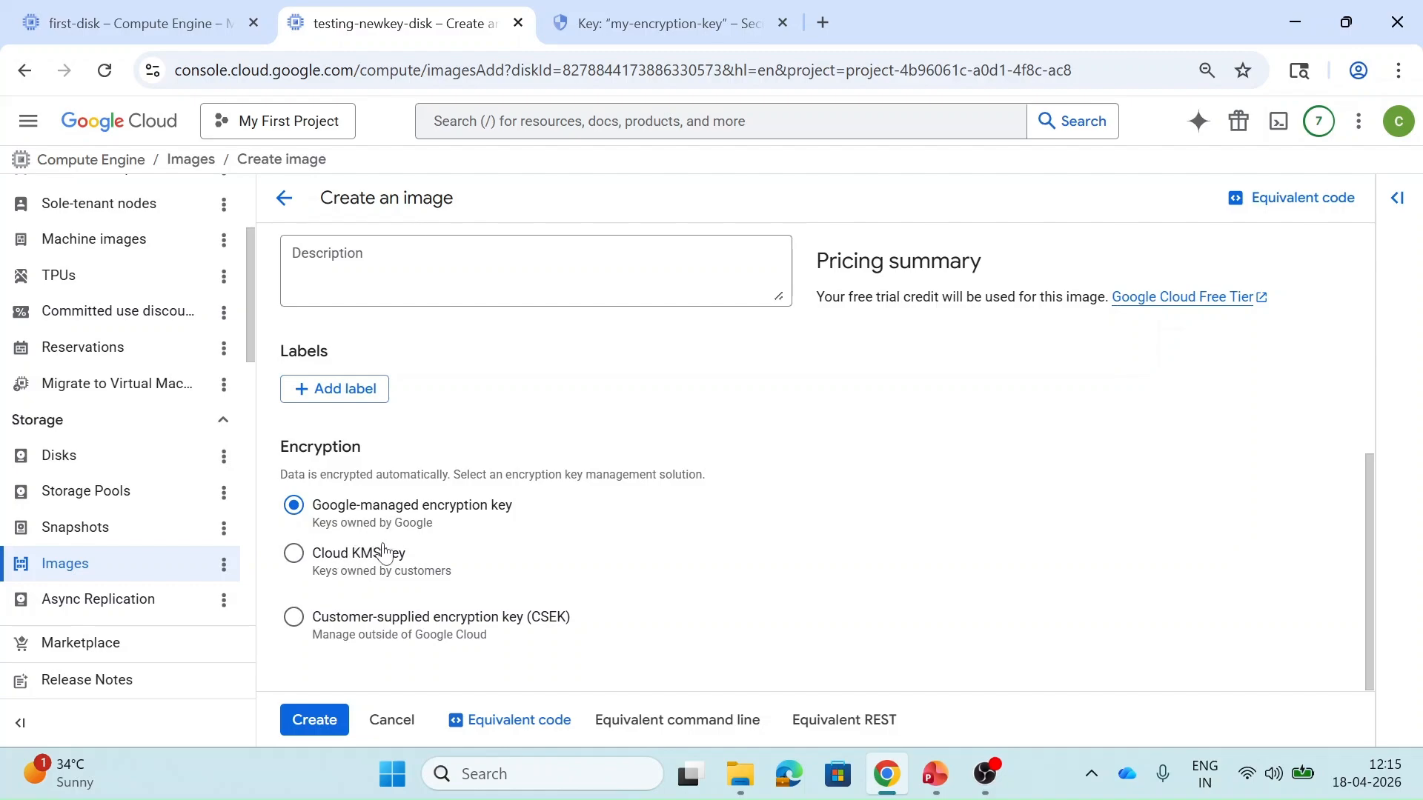
{"action": "left_click", "coordinate": [292, 564]}
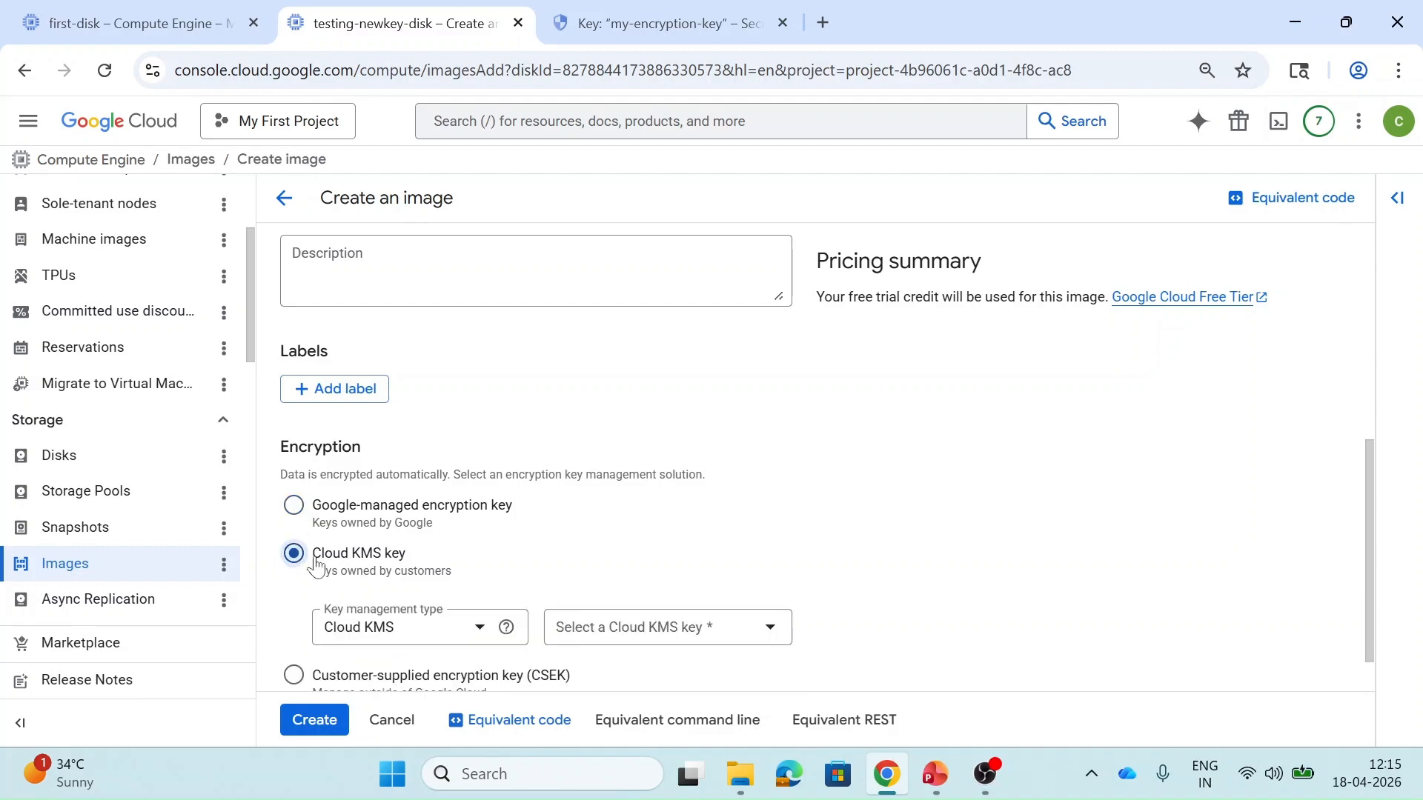
{"action": "left_click", "coordinate": [665, 626]}
{"action": "left_click", "coordinate": [643, 568]}
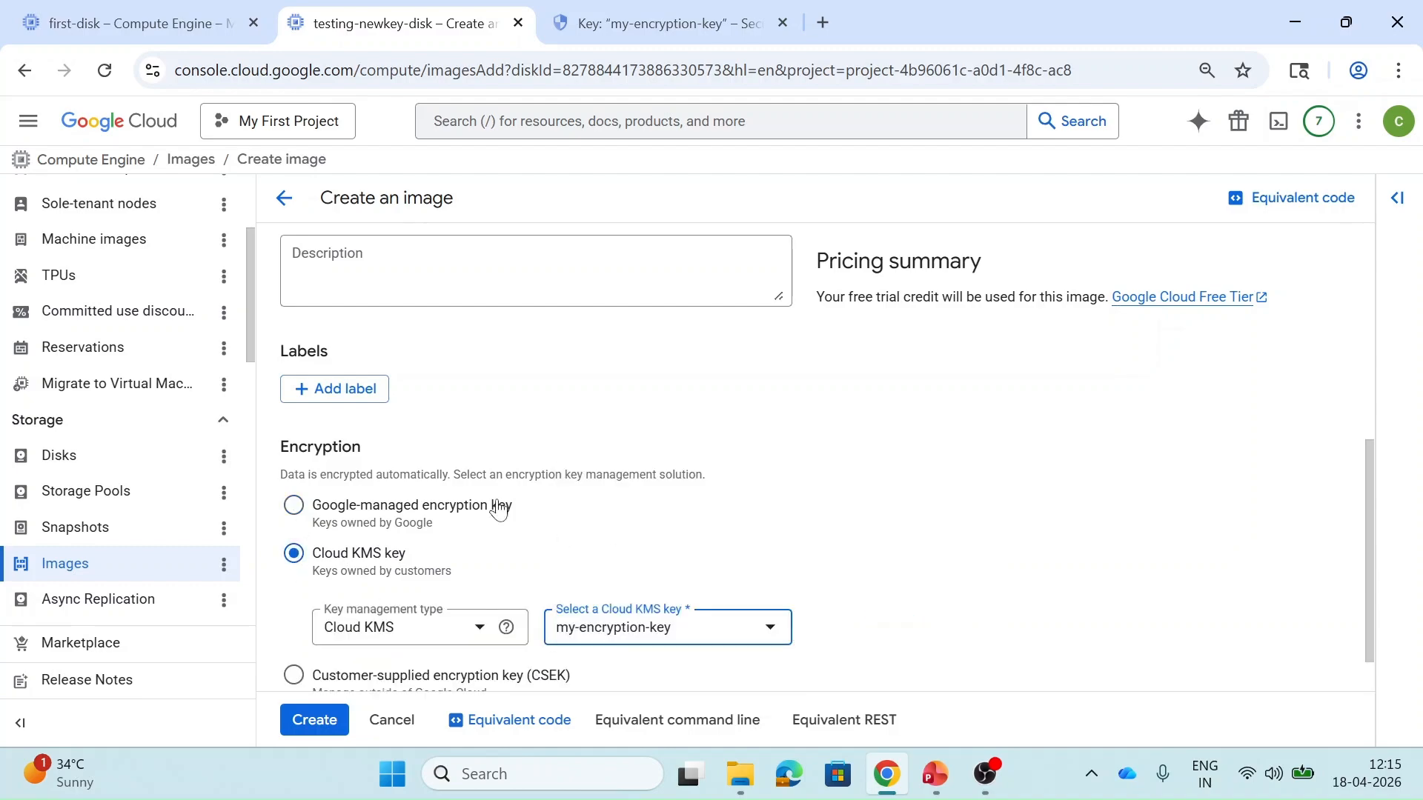
{"action": "scroll", "coordinate": [497, 504], "scroll_direction": "down", "scroll_amount": 1}
{"action": "left_click", "coordinate": [376, 728]}
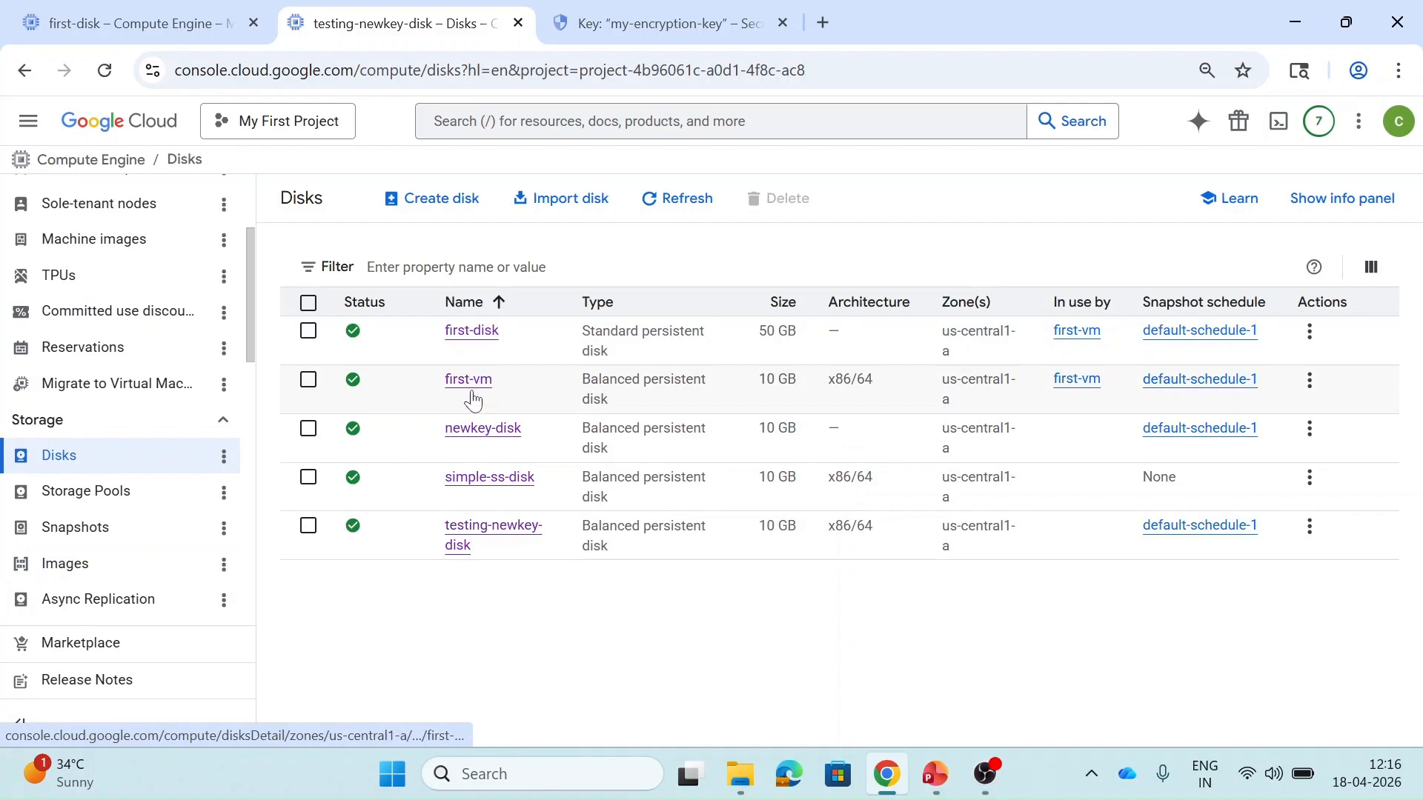
Step: Start an image from the first-vm disk, try its Cloud KMS and Google-managed encryption options, and cancel the image creation
{"action": "left_click", "coordinate": [469, 378]}
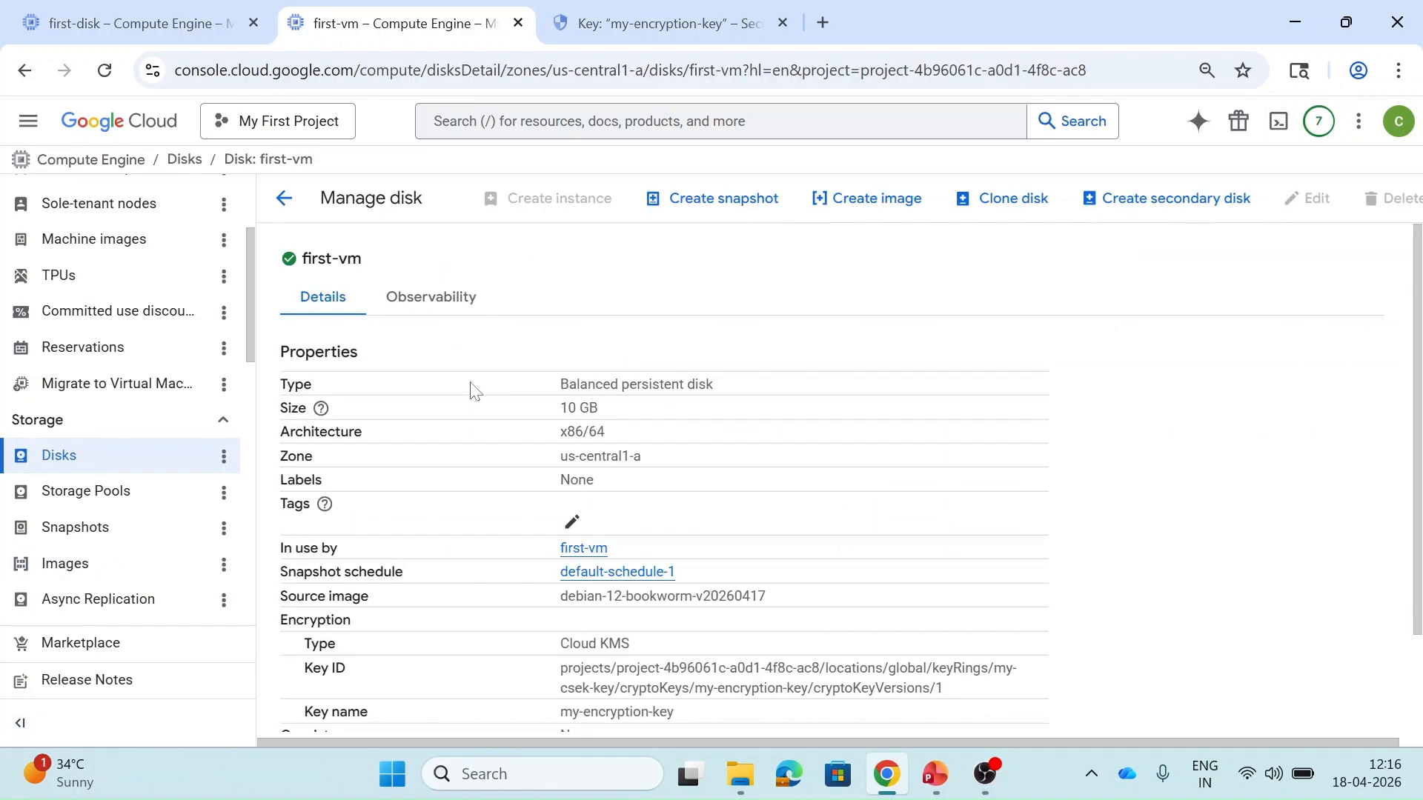
{"action": "left_click", "coordinate": [844, 215]}
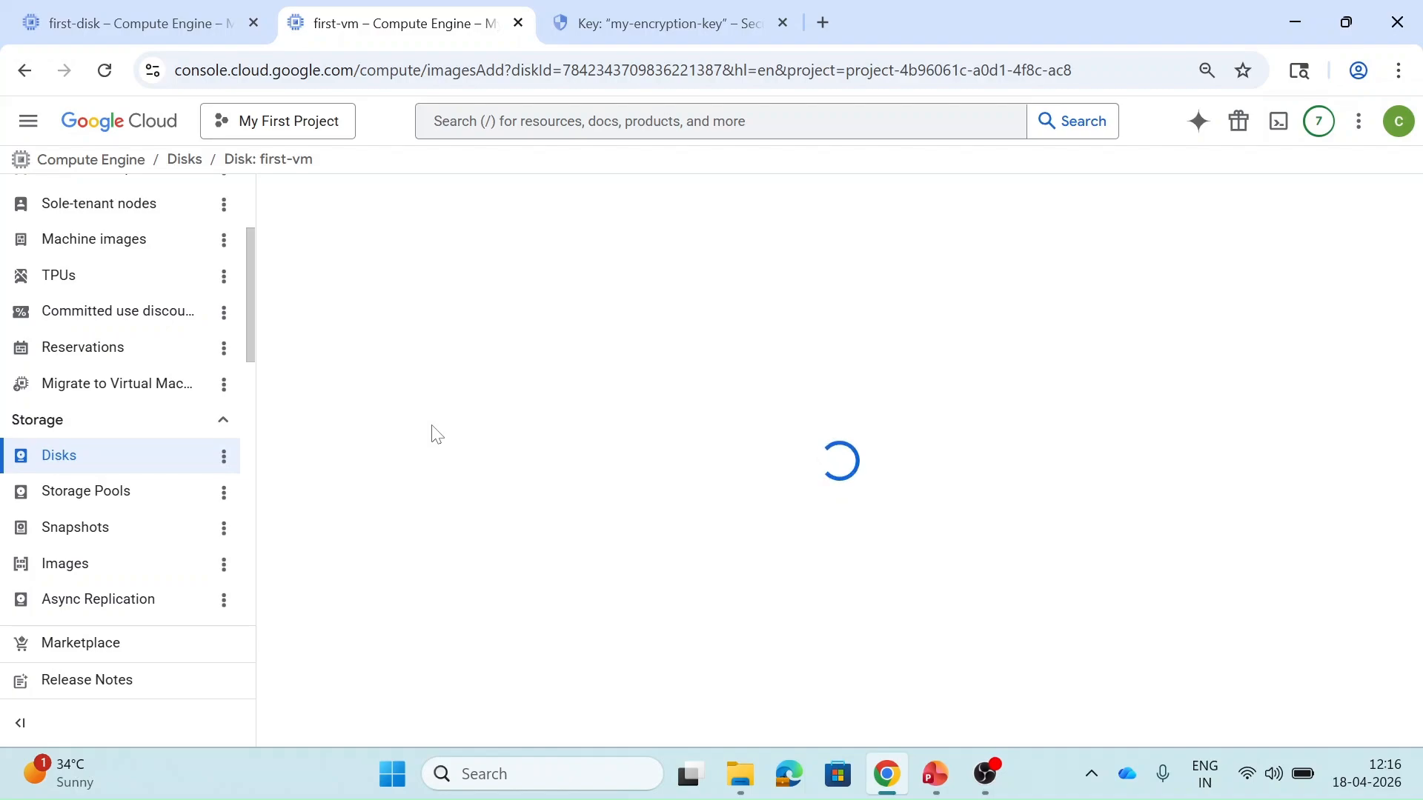
{"action": "scroll", "coordinate": [463, 432], "scroll_direction": "up", "scroll_amount": 1}
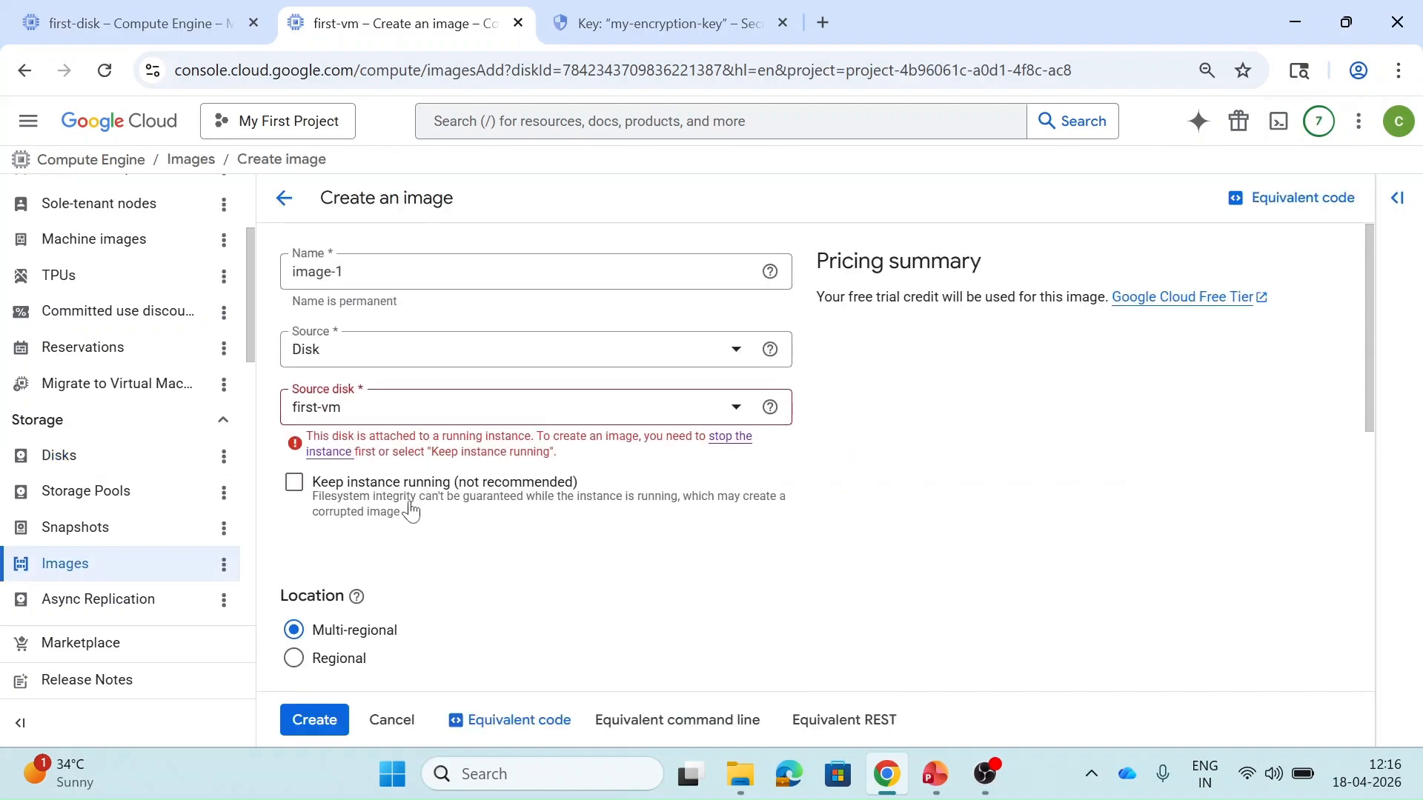
{"action": "left_click", "coordinate": [345, 511]}
{"action": "scroll", "coordinate": [531, 553], "scroll_direction": "down", "scroll_amount": 6}
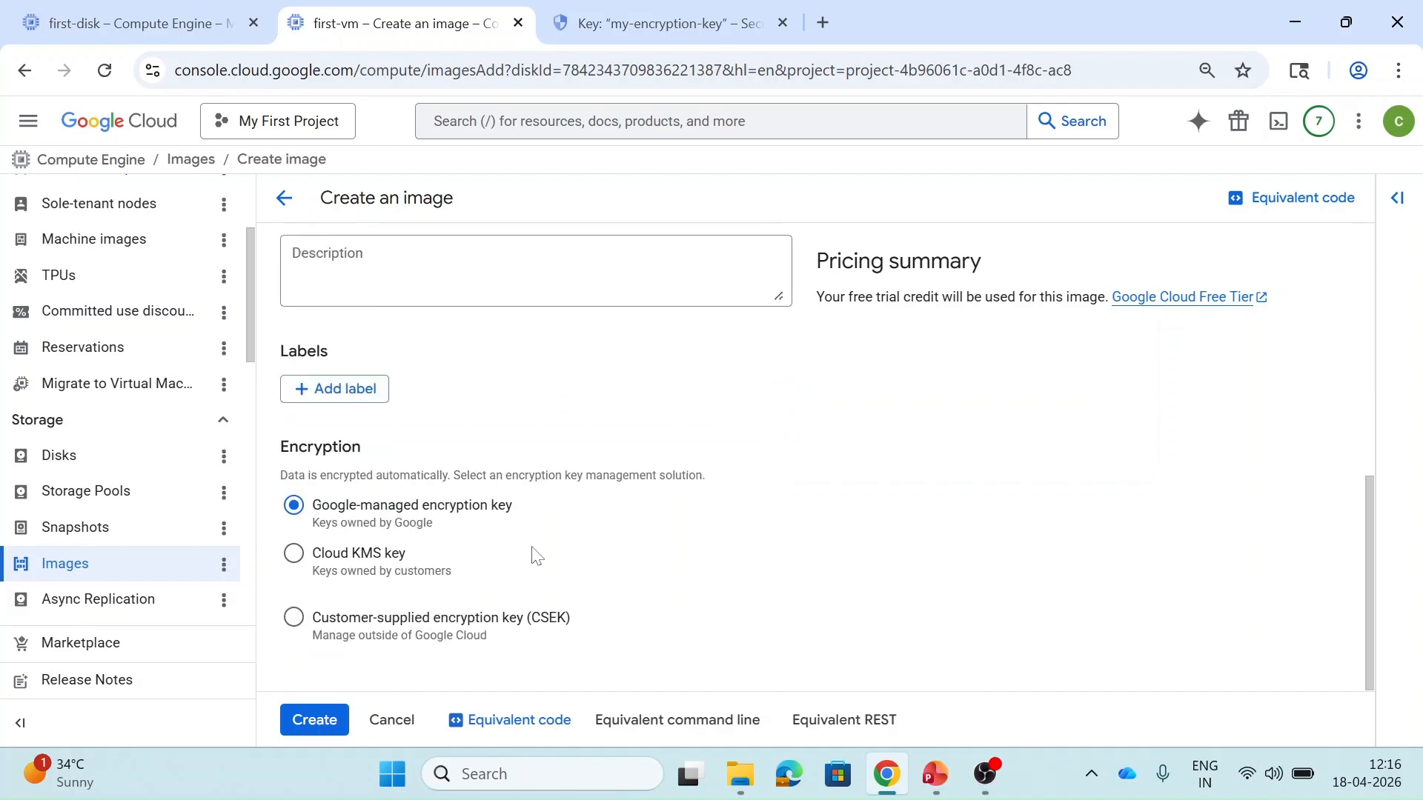
{"action": "left_click", "coordinate": [315, 586]}
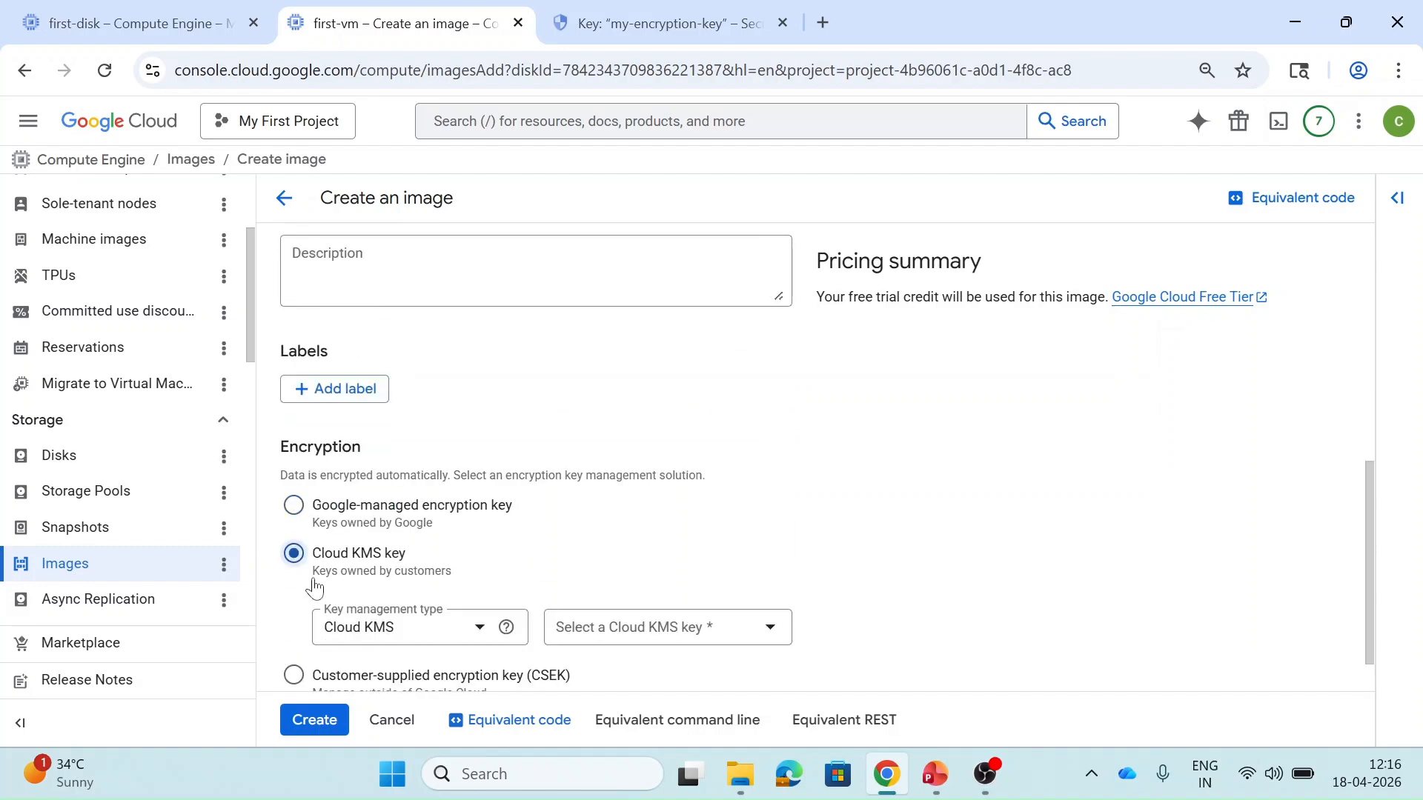
{"action": "left_click", "coordinate": [293, 506]}
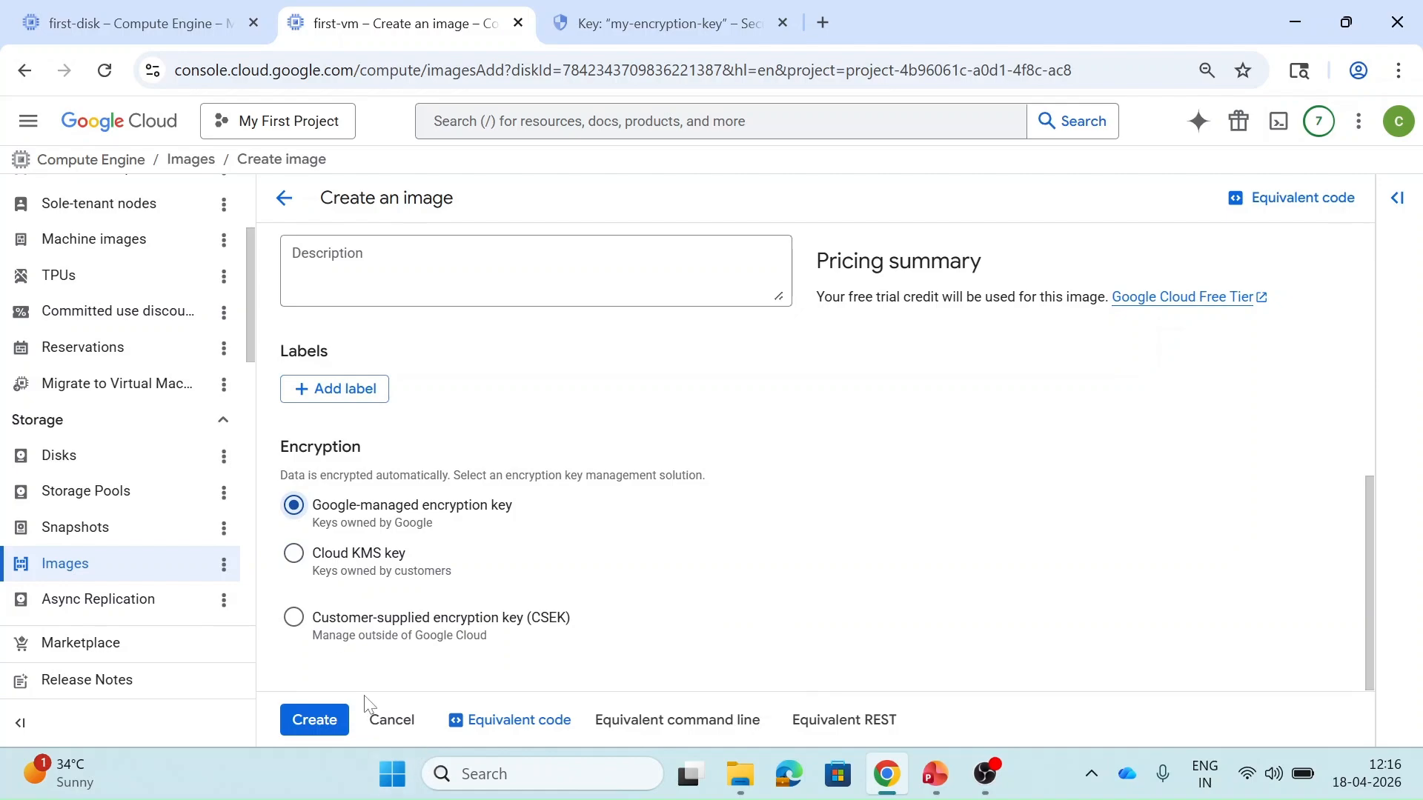
{"action": "left_click", "coordinate": [400, 721]}
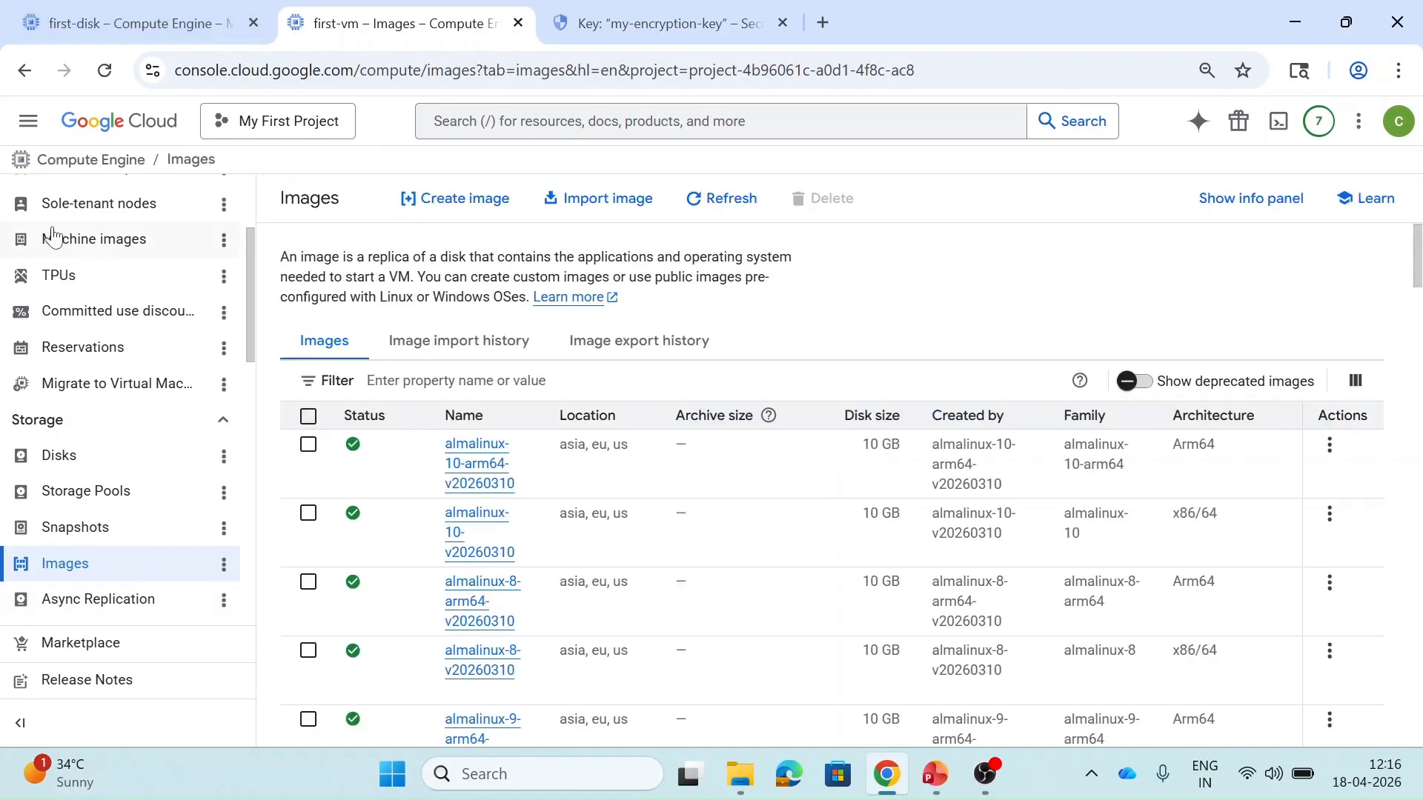
Step: Start a new VM instance and choose simple-snapshot as the source for its boot disk
{"action": "scroll", "coordinate": [74, 237], "scroll_direction": "up", "scroll_amount": 2}
{"action": "left_click", "coordinate": [97, 310]}
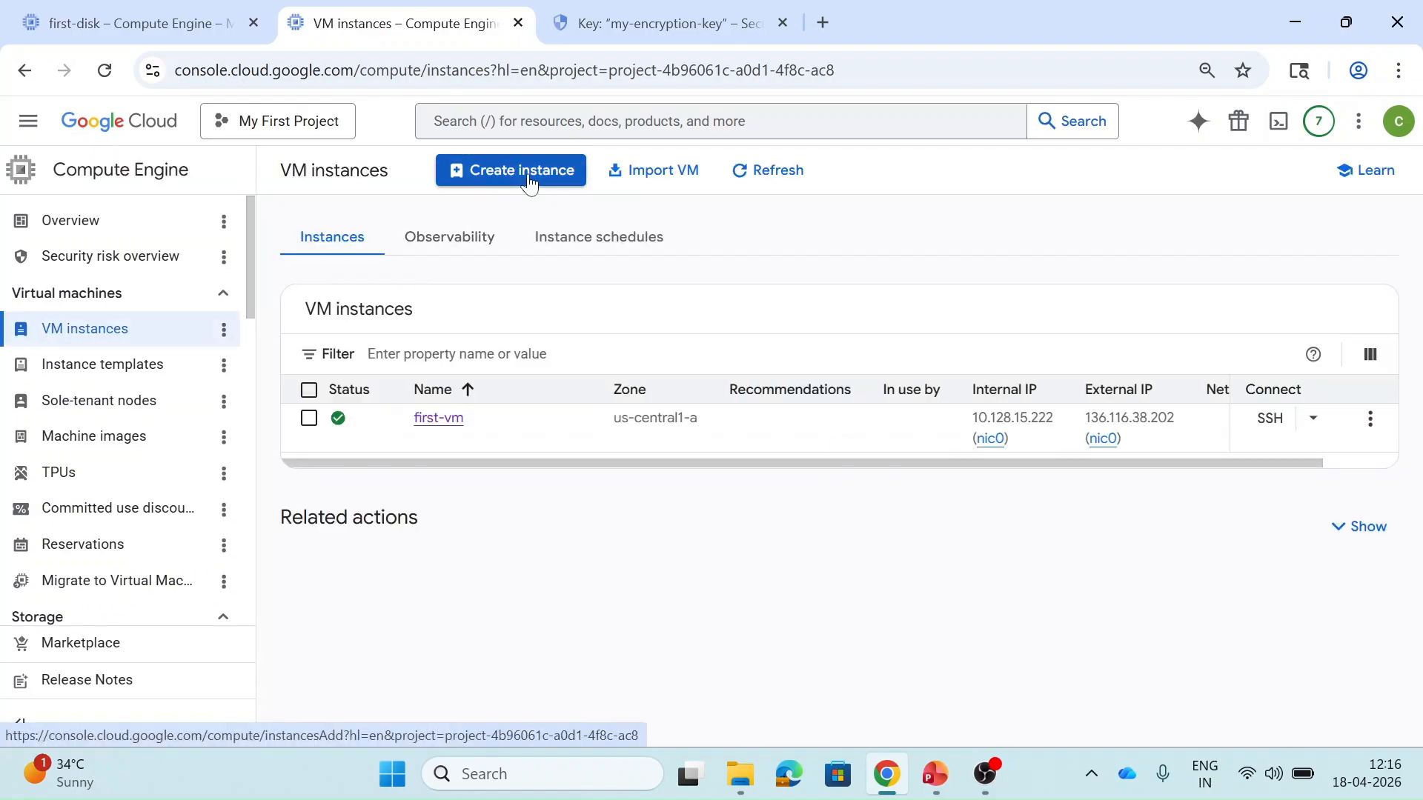
{"action": "left_click", "coordinate": [529, 178]}
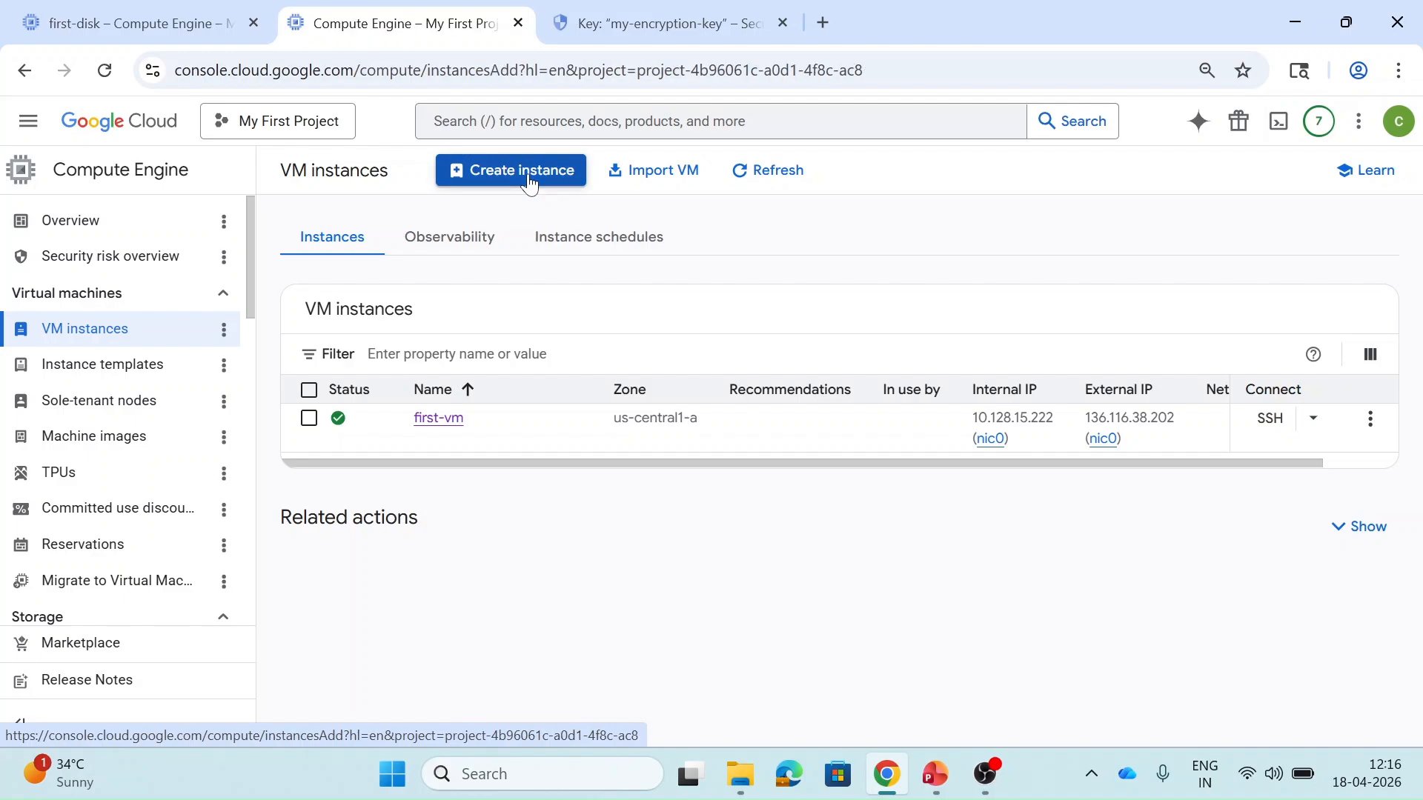
{"action": "left_click", "coordinate": [91, 277]}
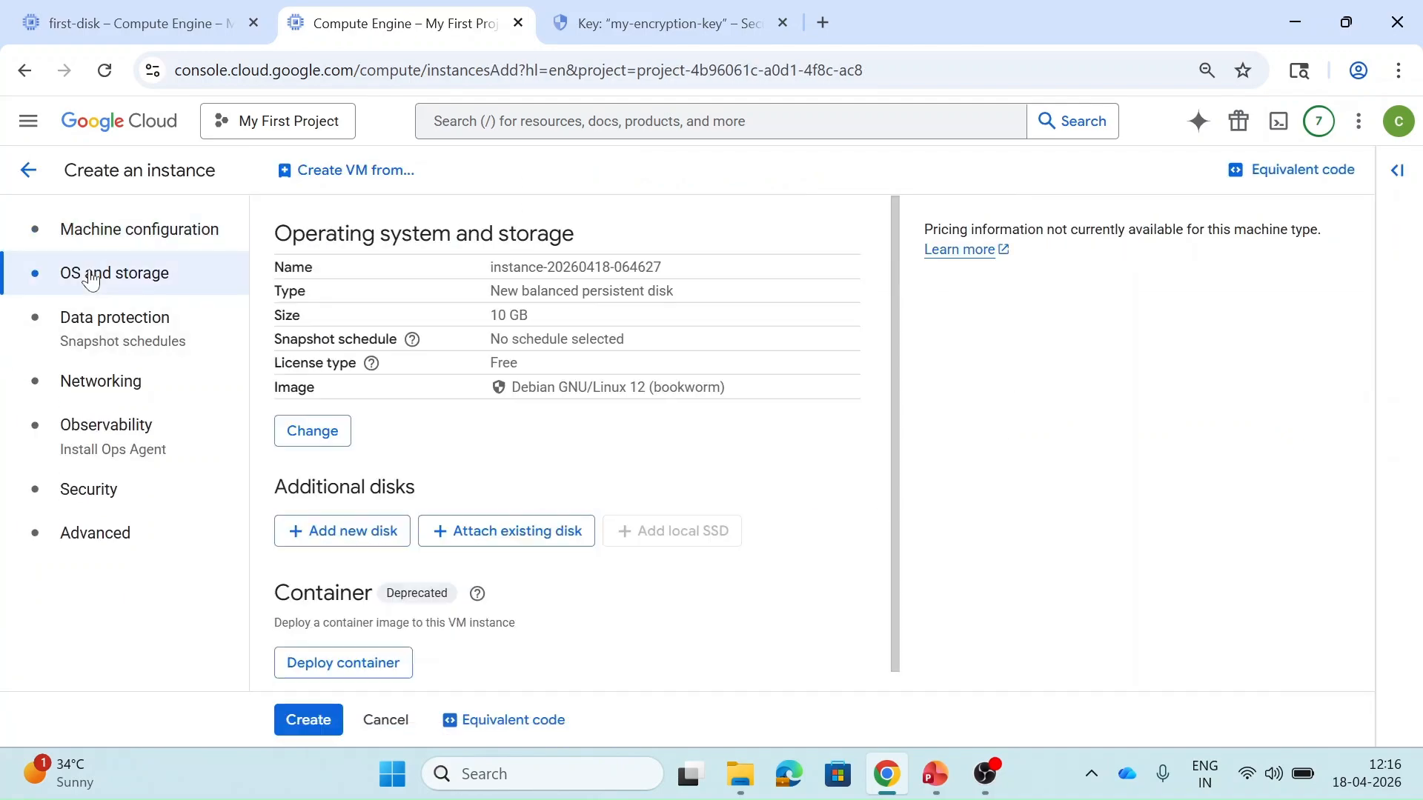
{"action": "left_click", "coordinate": [308, 435]}
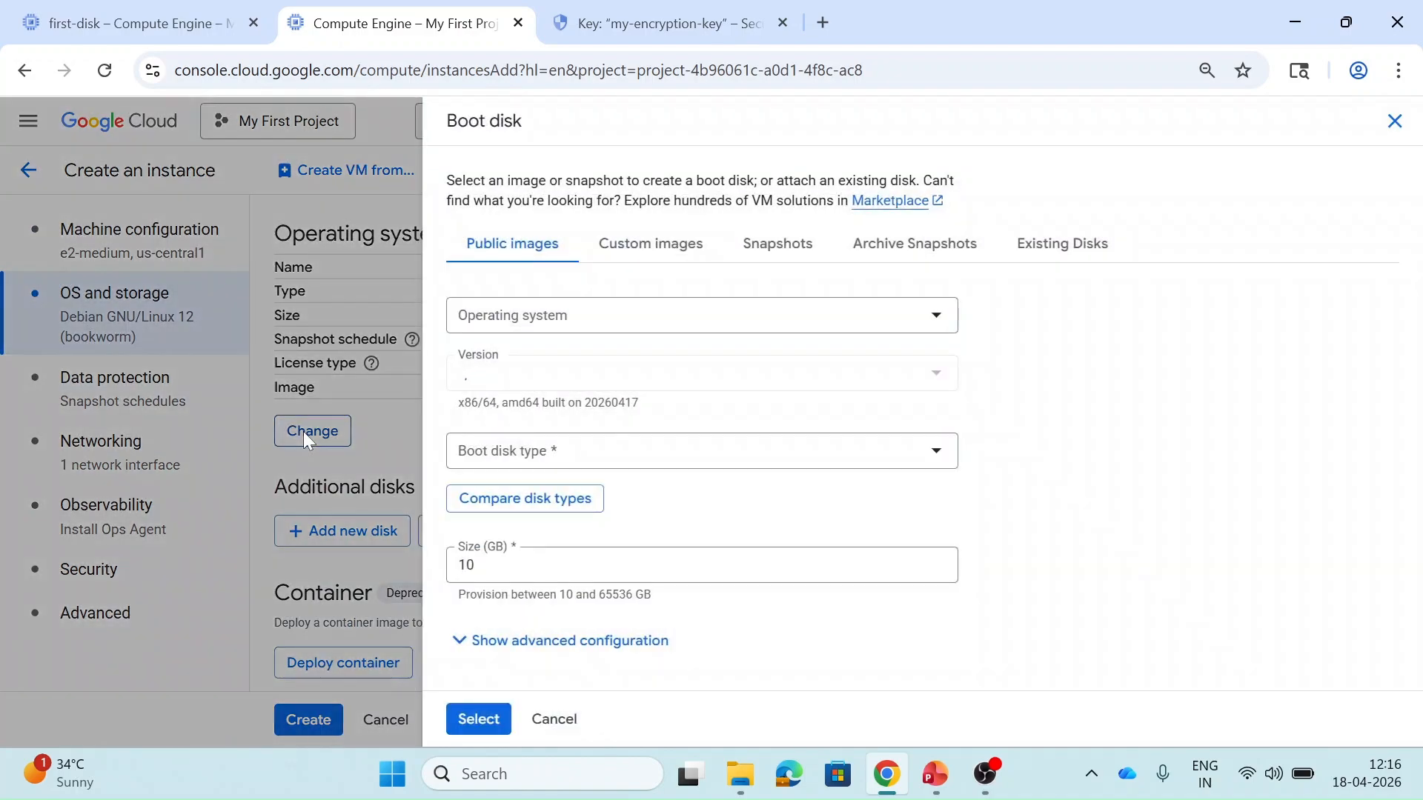
{"action": "left_click", "coordinate": [782, 256]}
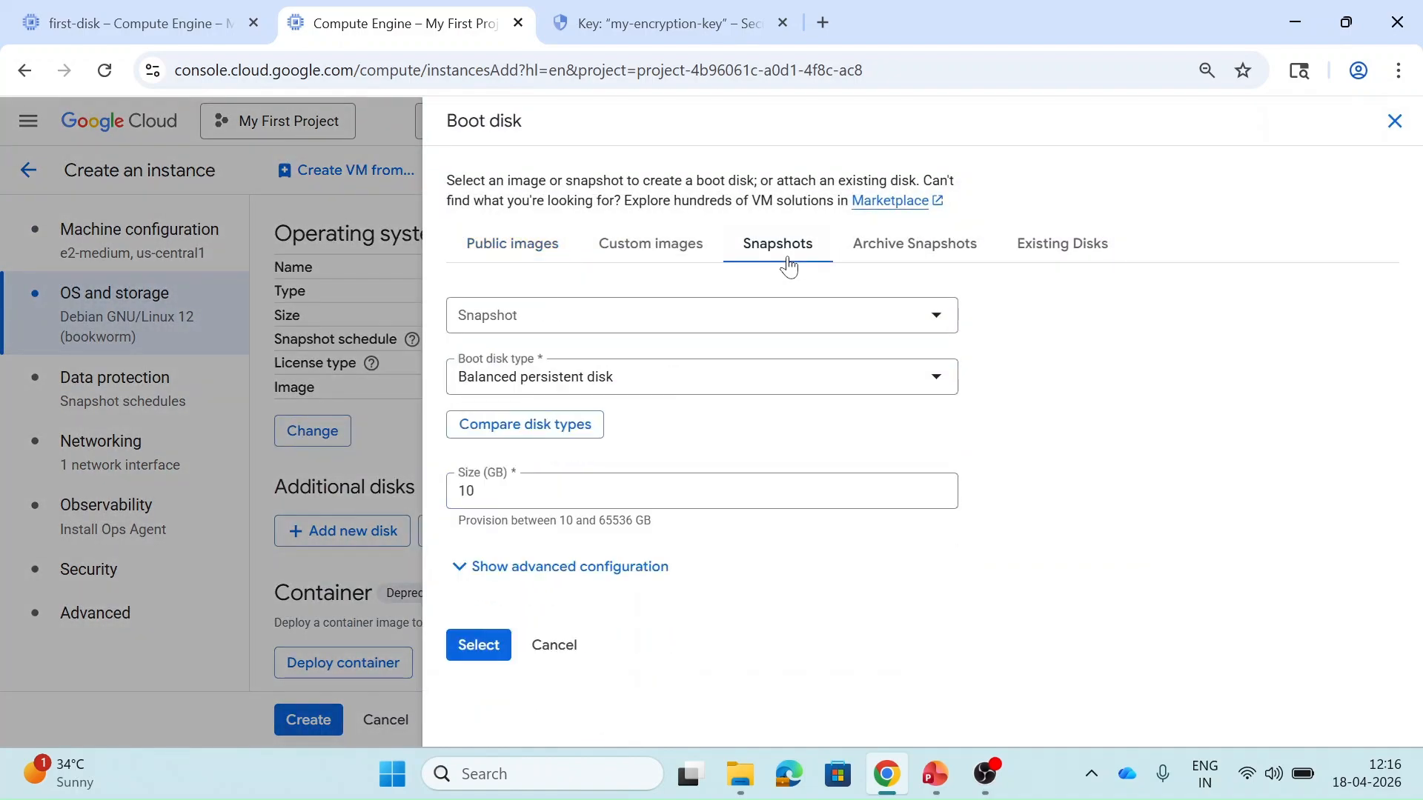
{"action": "left_click", "coordinate": [745, 315]}
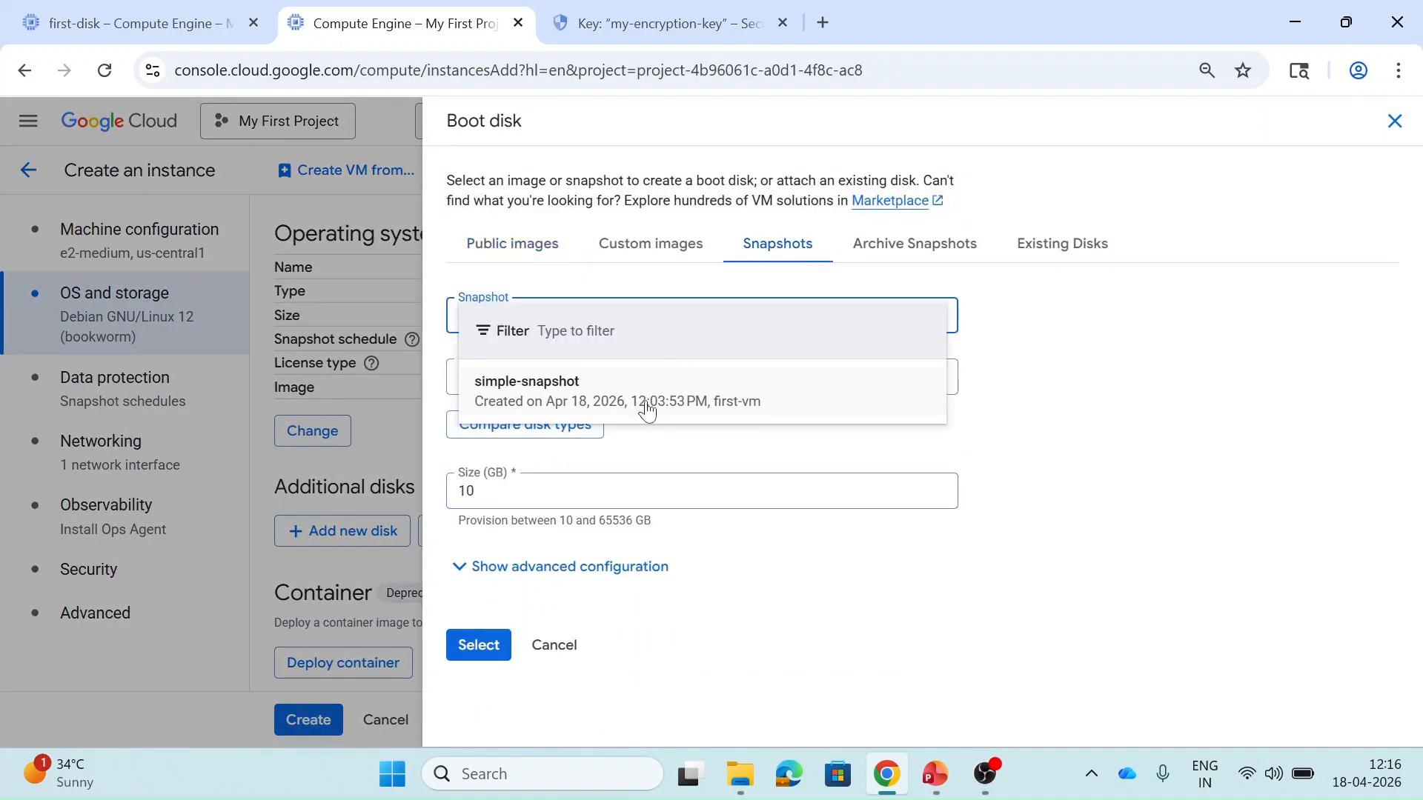
{"action": "left_click", "coordinate": [706, 400]}
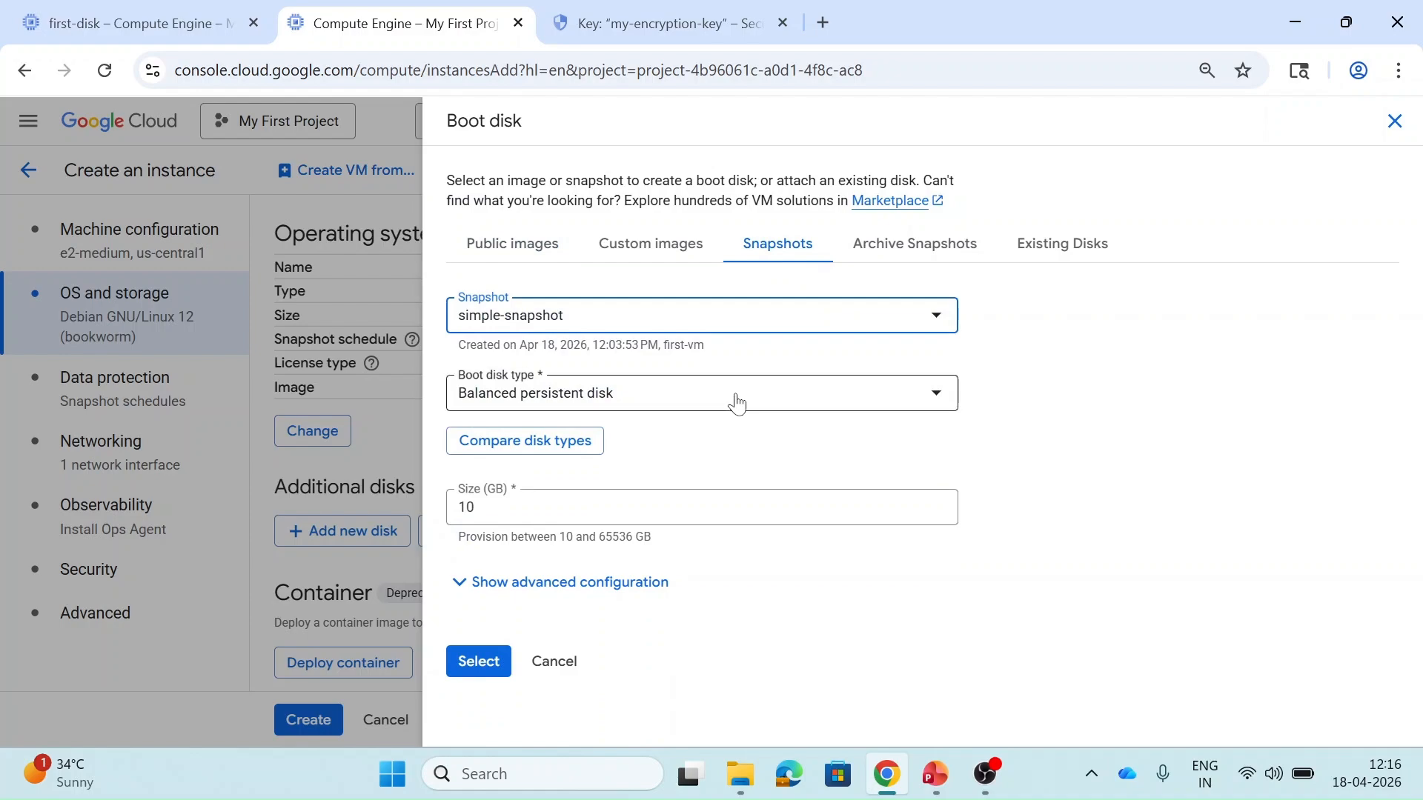
Step: Set the boot disk's encryption to the Cloud KMS key my-encryption-key in the advanced configuration
{"action": "left_click", "coordinate": [621, 586]}
{"action": "scroll", "coordinate": [621, 598], "scroll_direction": "down", "scroll_amount": 5}
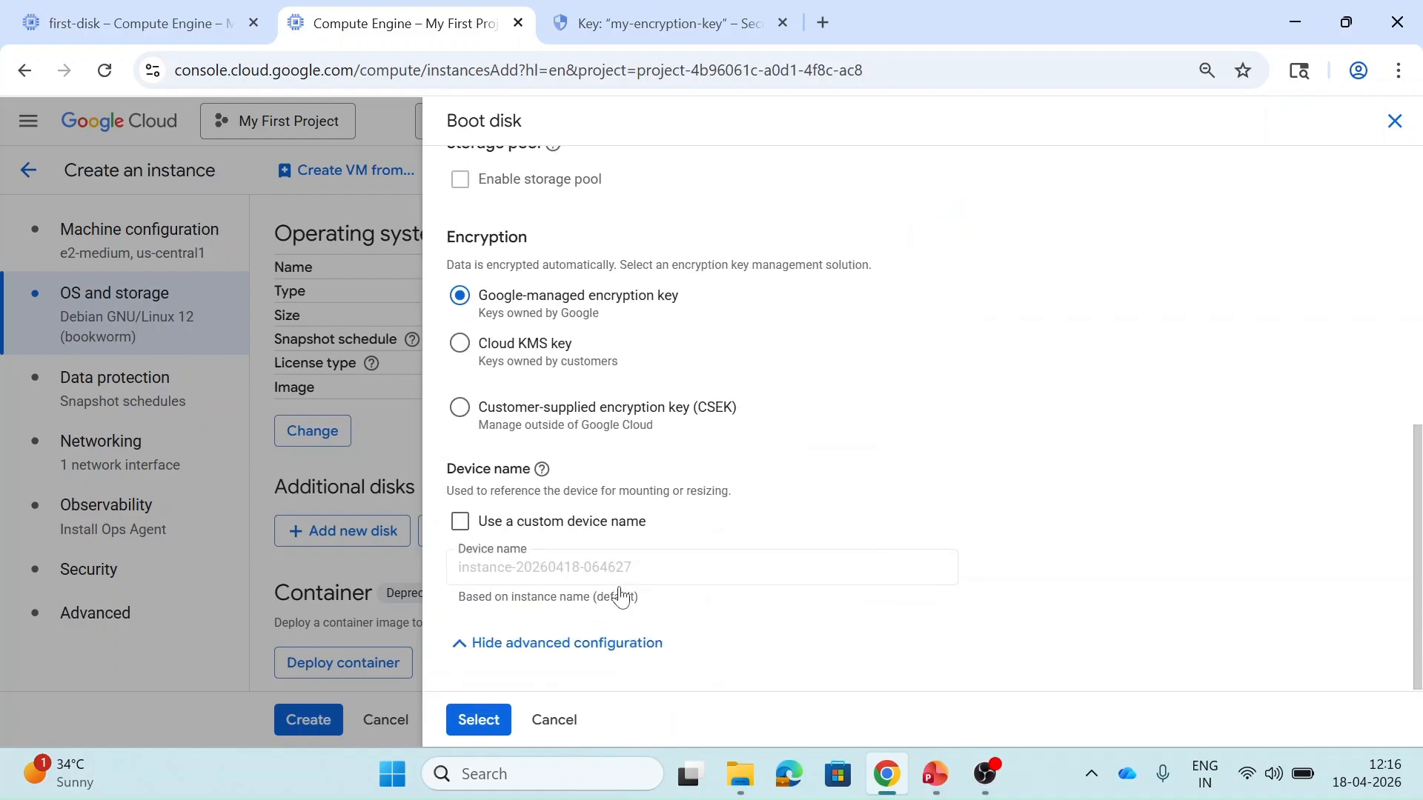
{"action": "scroll", "coordinate": [621, 598], "scroll_direction": "up", "scroll_amount": 3}
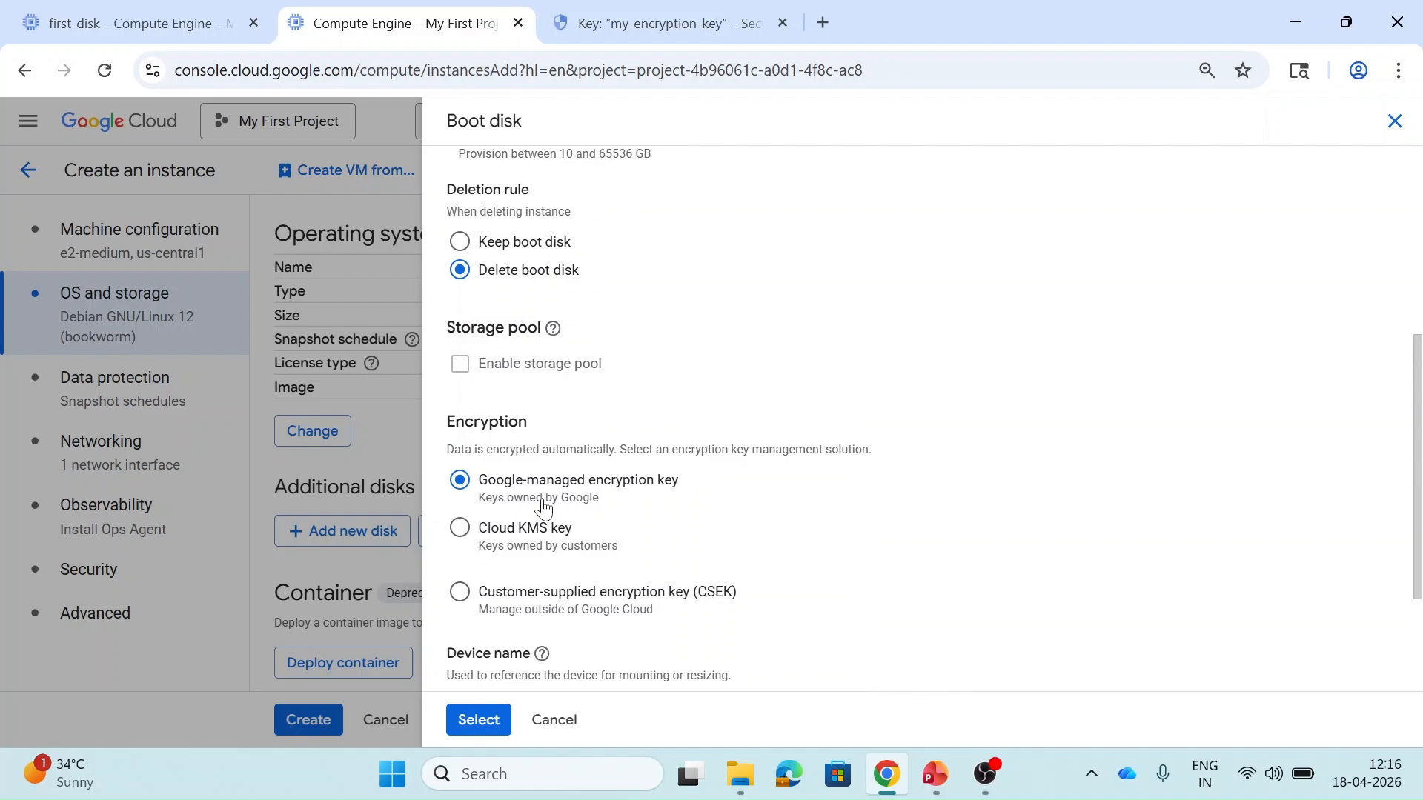
{"action": "left_click", "coordinate": [482, 544]}
{"action": "scroll", "coordinate": [487, 545], "scroll_direction": "down", "scroll_amount": 1}
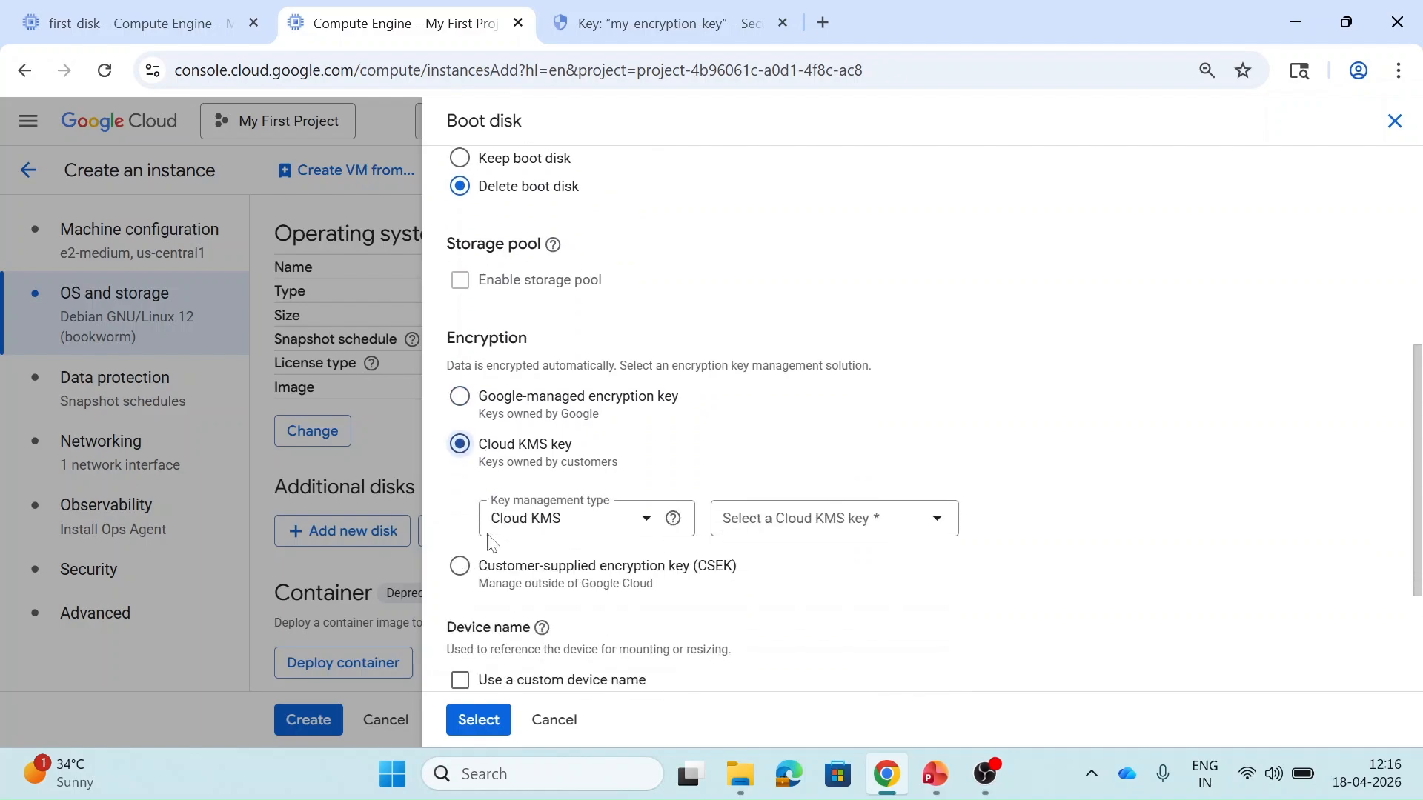
{"action": "left_click", "coordinate": [484, 565]}
{"action": "left_click", "coordinate": [481, 456]}
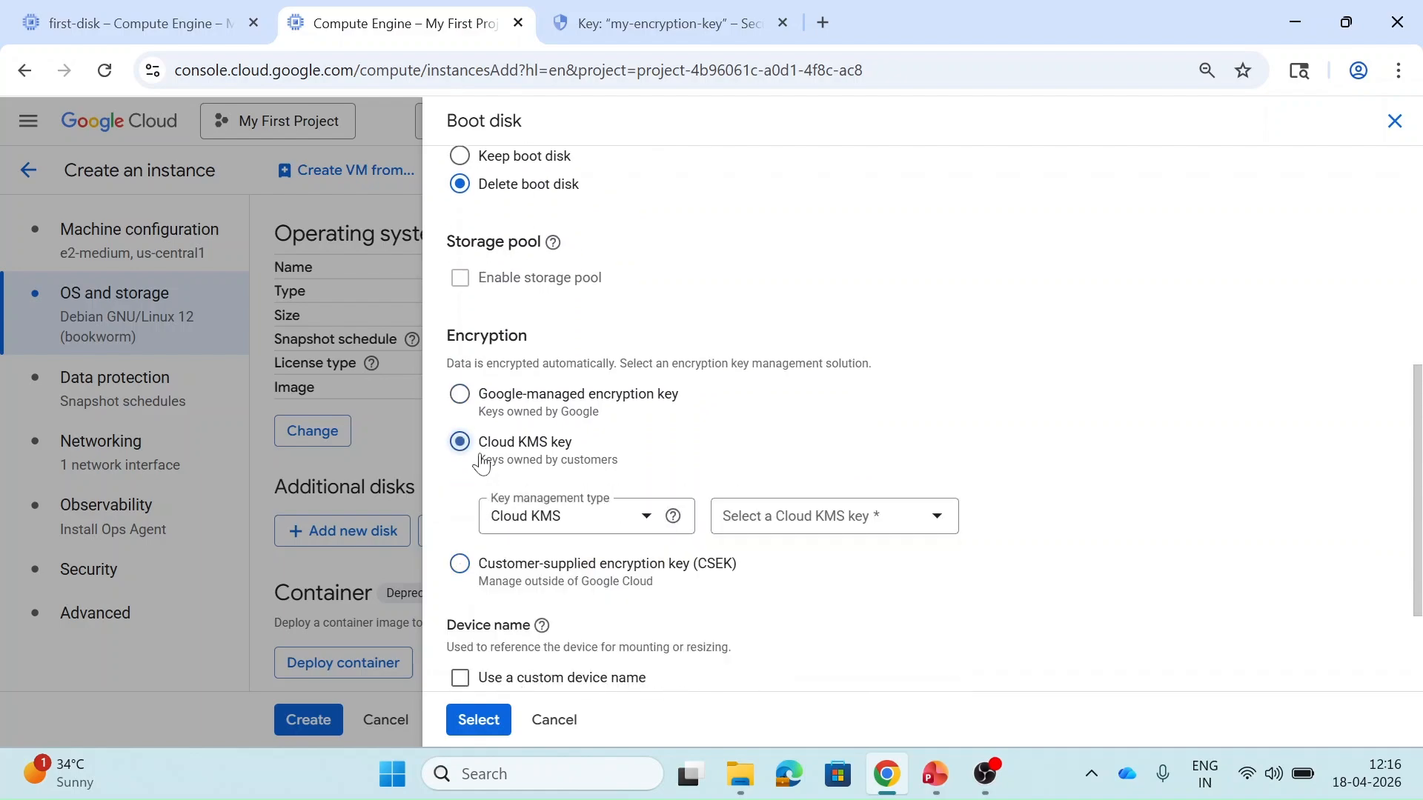
{"action": "left_click", "coordinate": [481, 393]}
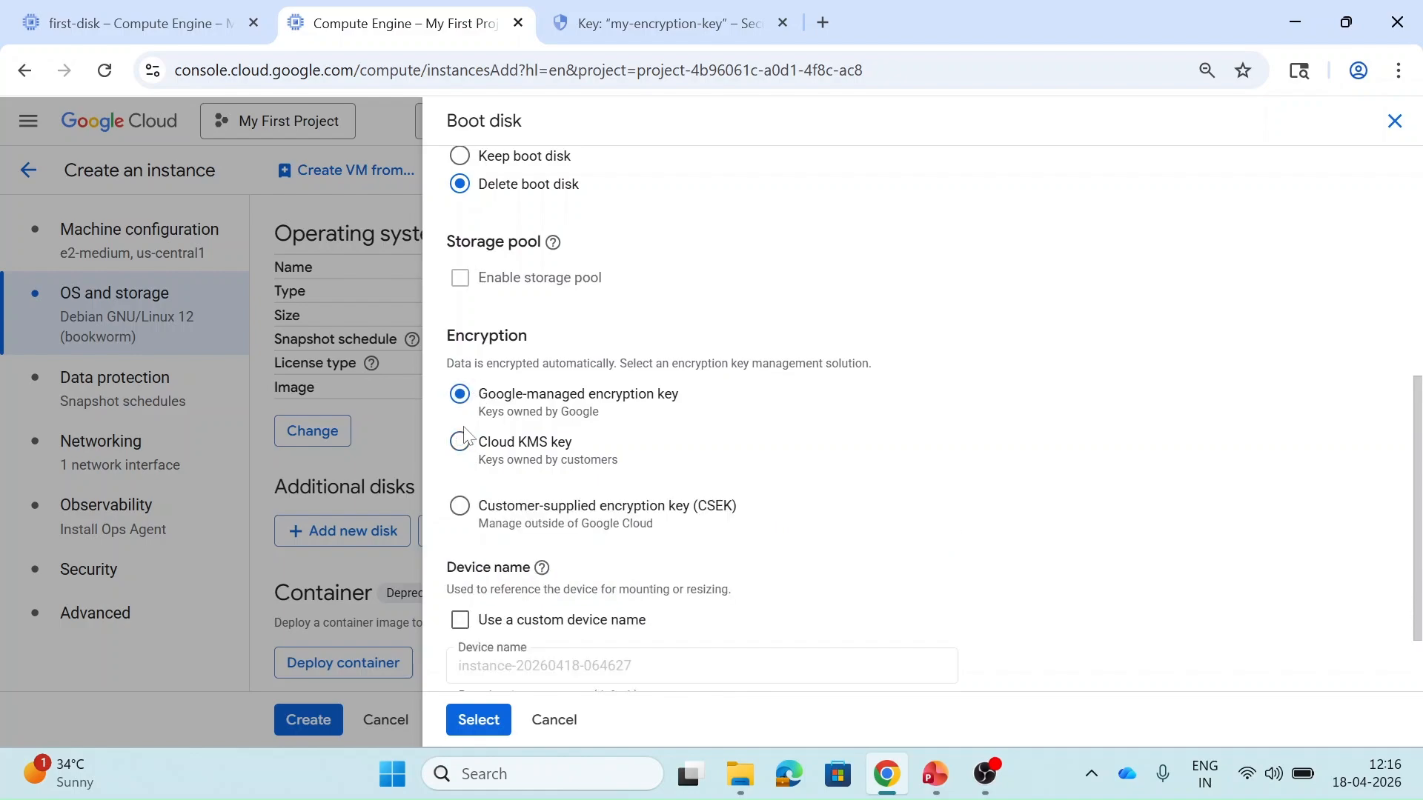
{"action": "left_click", "coordinate": [483, 442]}
{"action": "left_click", "coordinate": [825, 527]}
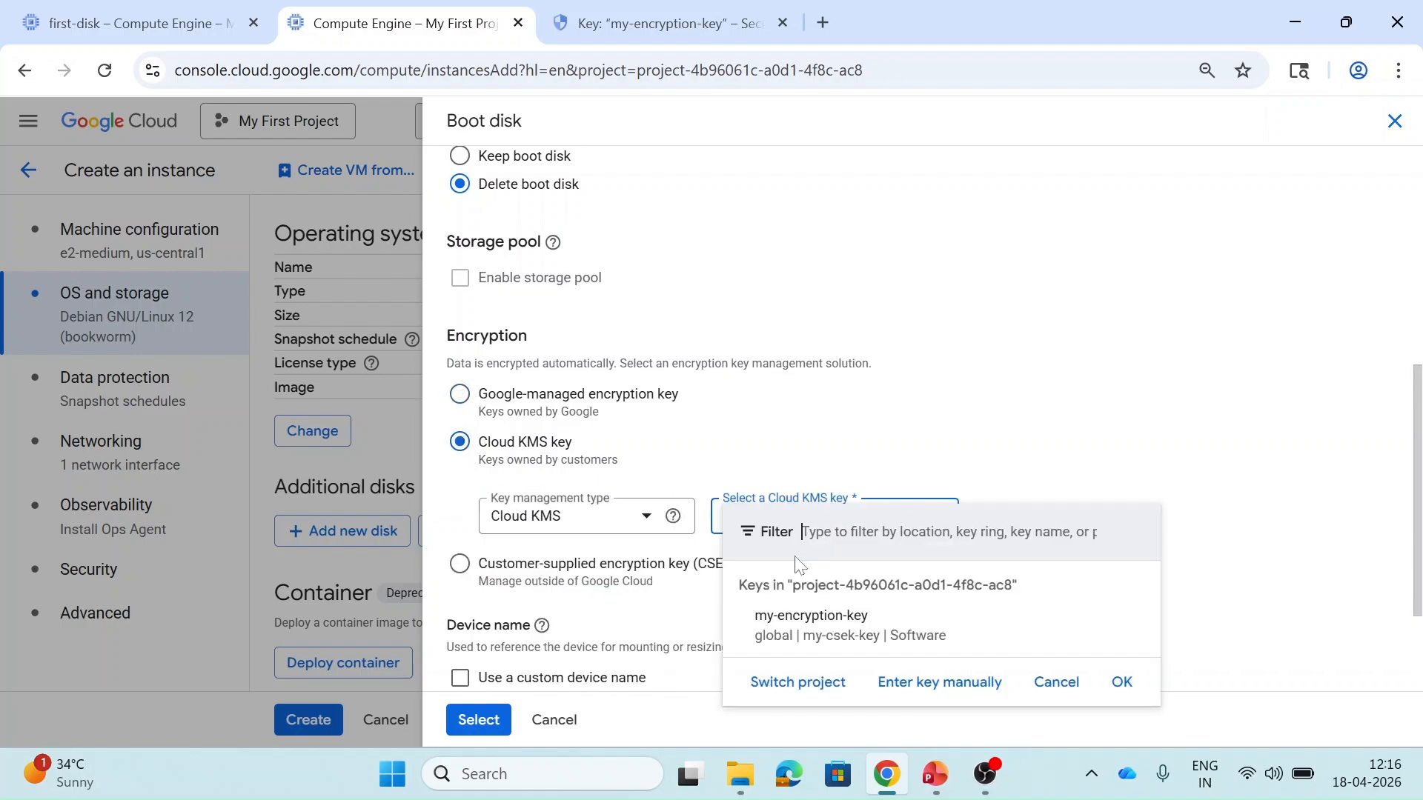
{"action": "left_click", "coordinate": [796, 535]}
{"action": "scroll", "coordinate": [794, 494], "scroll_direction": "down", "scroll_amount": 1}
{"action": "scroll", "coordinate": [793, 495], "scroll_direction": "down", "scroll_amount": 2}
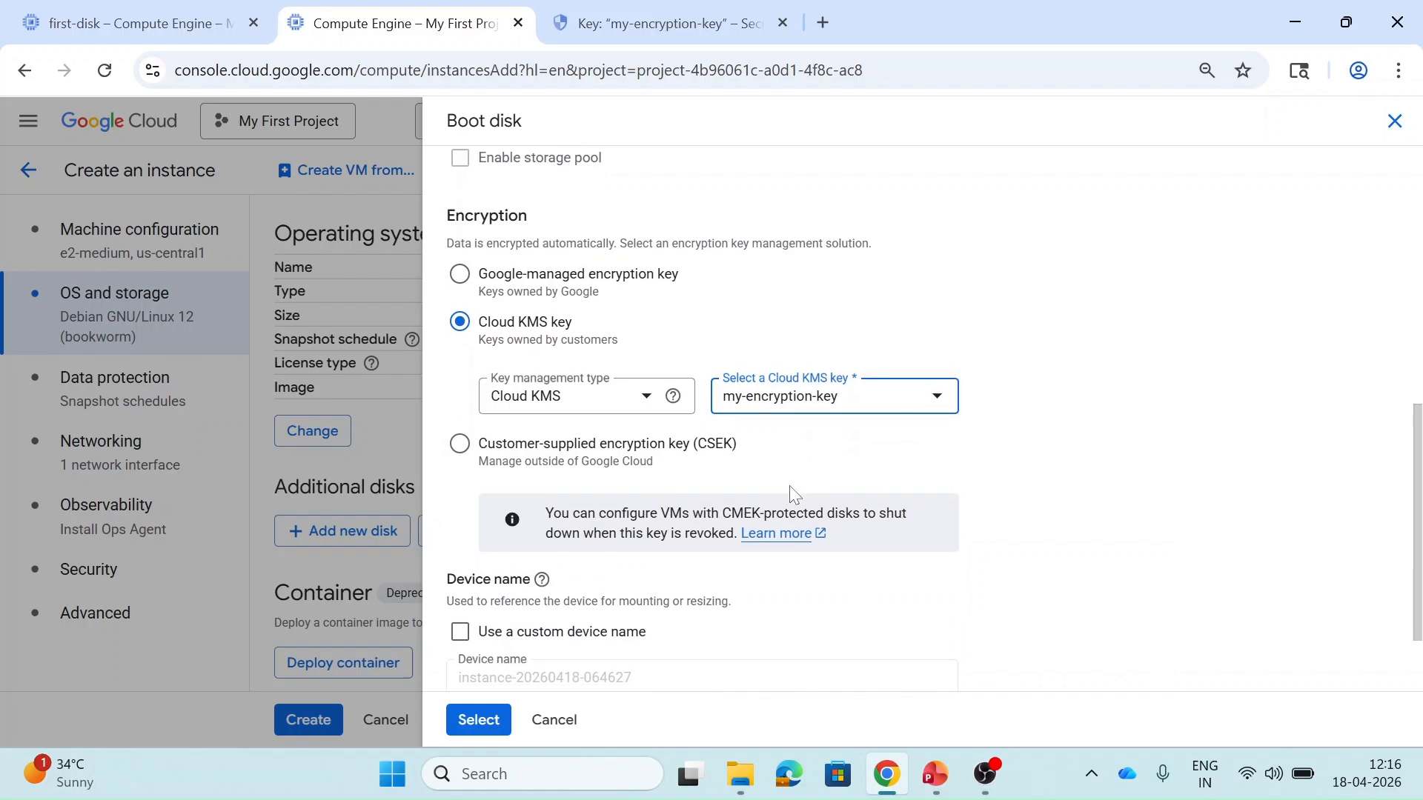
{"action": "scroll", "coordinate": [793, 495], "scroll_direction": "up", "scroll_amount": 4}
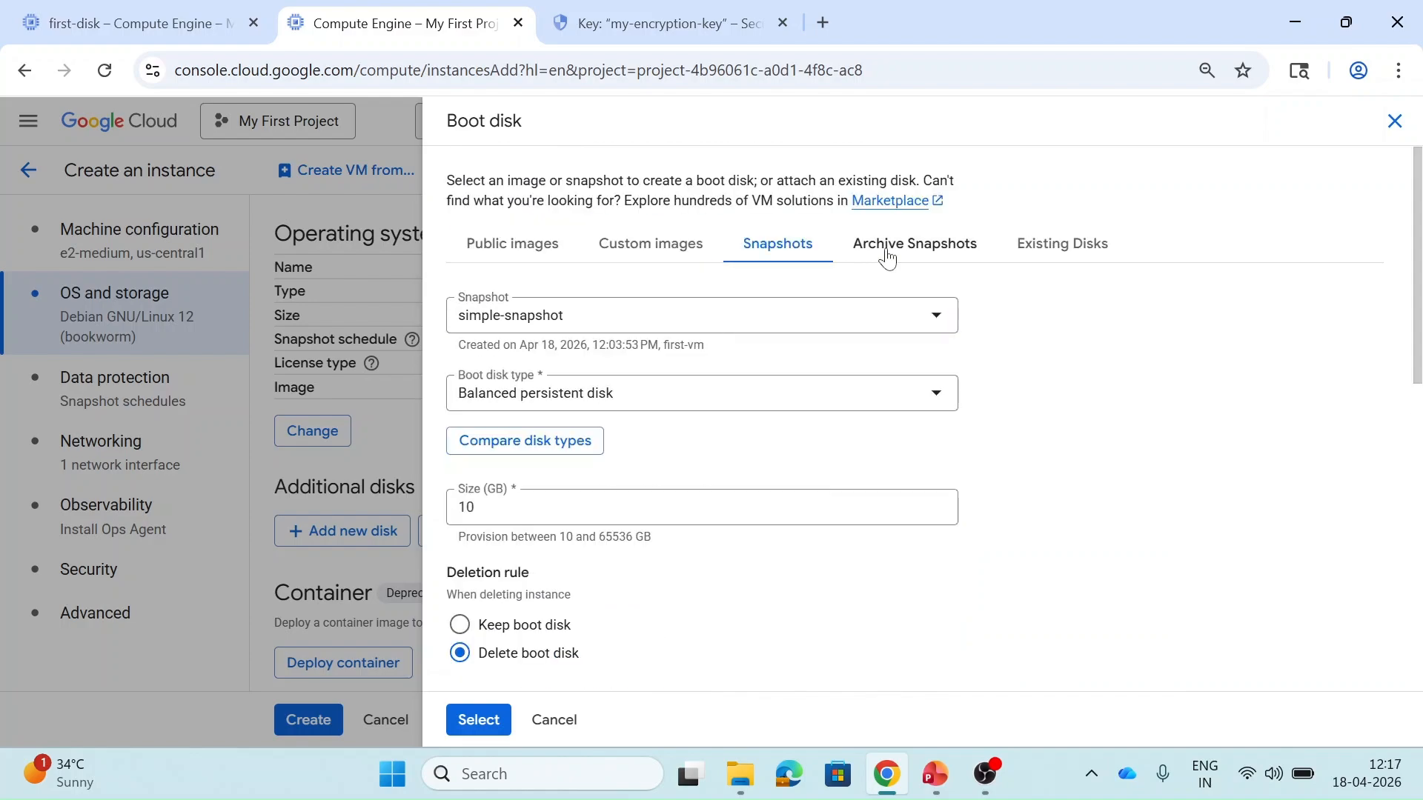
Step: Check the archive snapshot source, and choose the existing disk testing-newkey-disk as the boot disk
{"action": "left_click", "coordinate": [886, 255]}
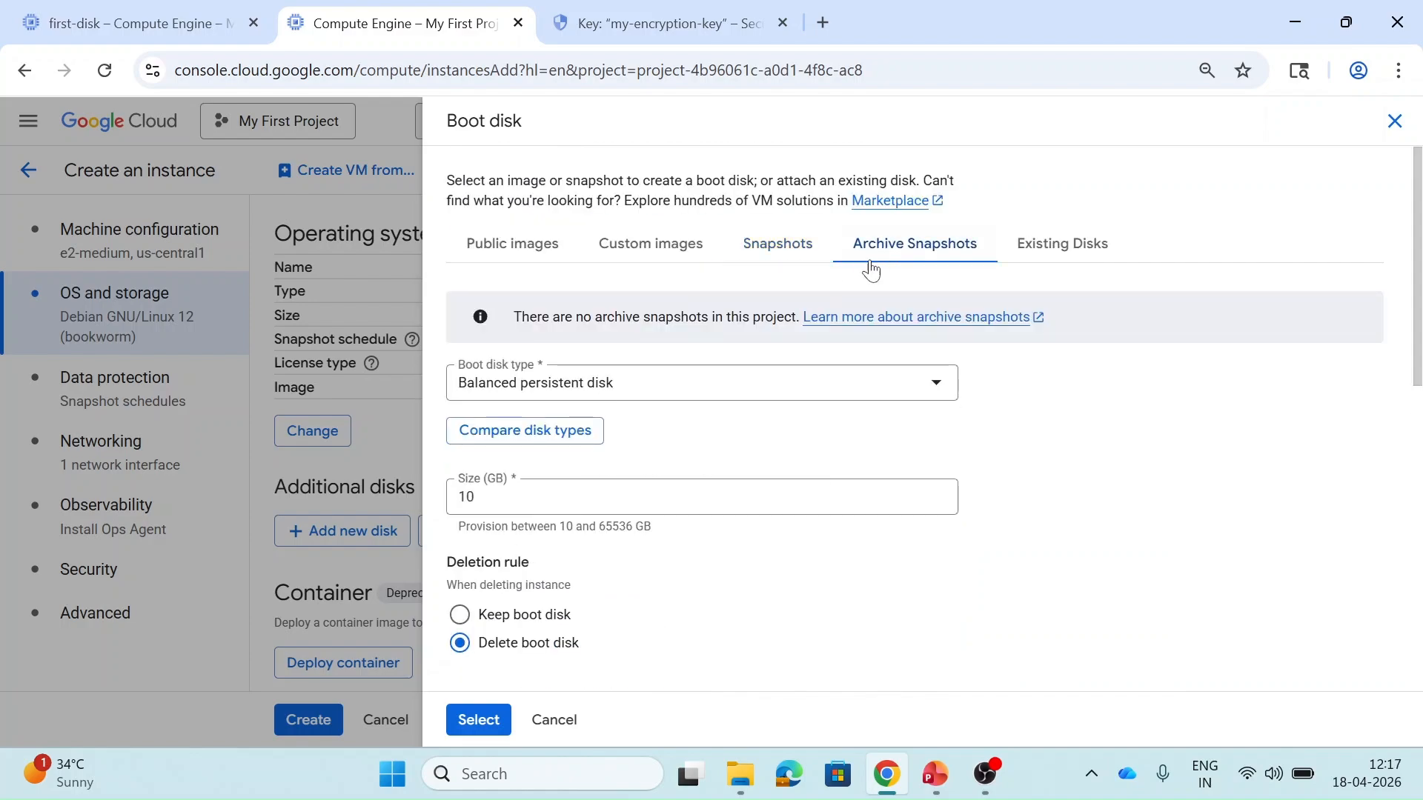
{"action": "left_click", "coordinate": [1046, 246]}
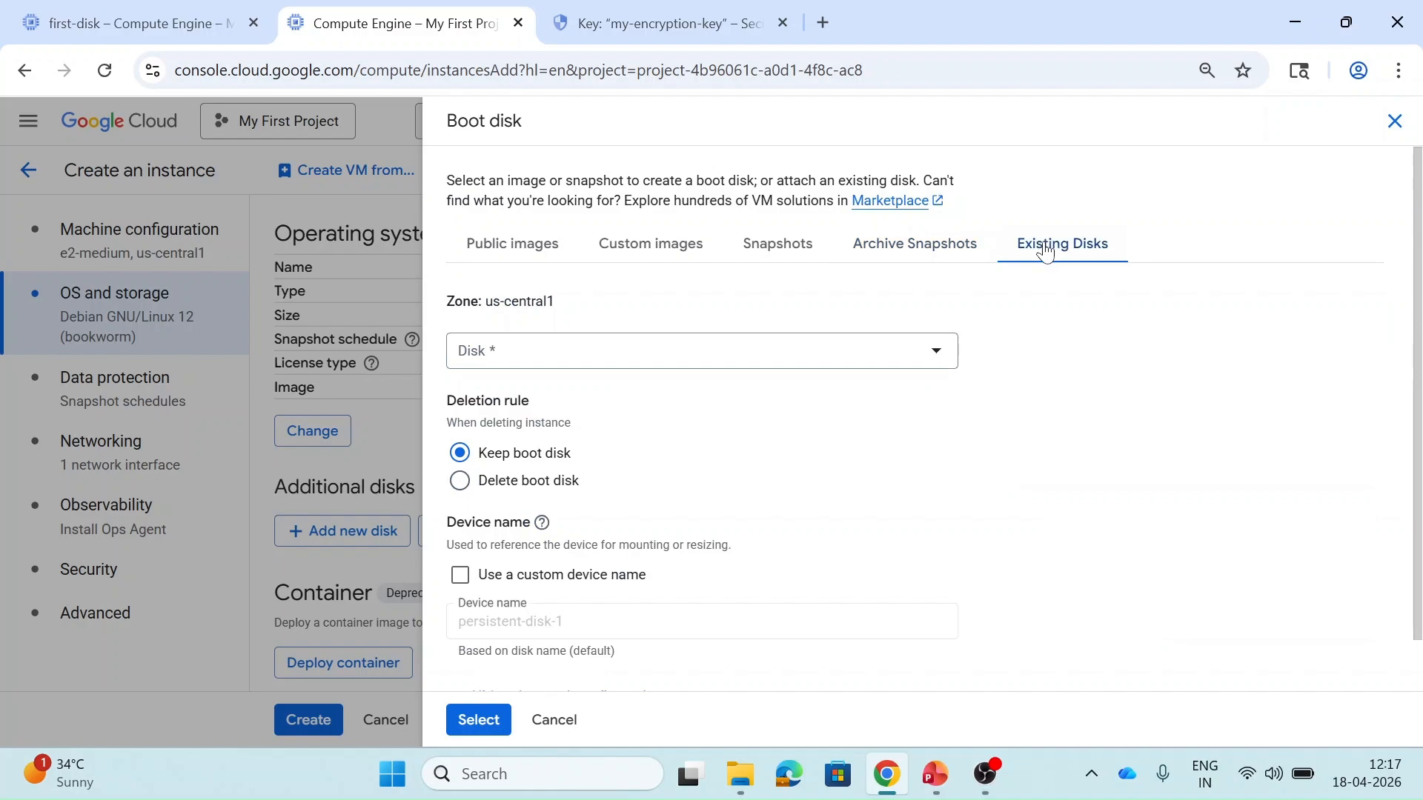
{"action": "left_click", "coordinate": [675, 347]}
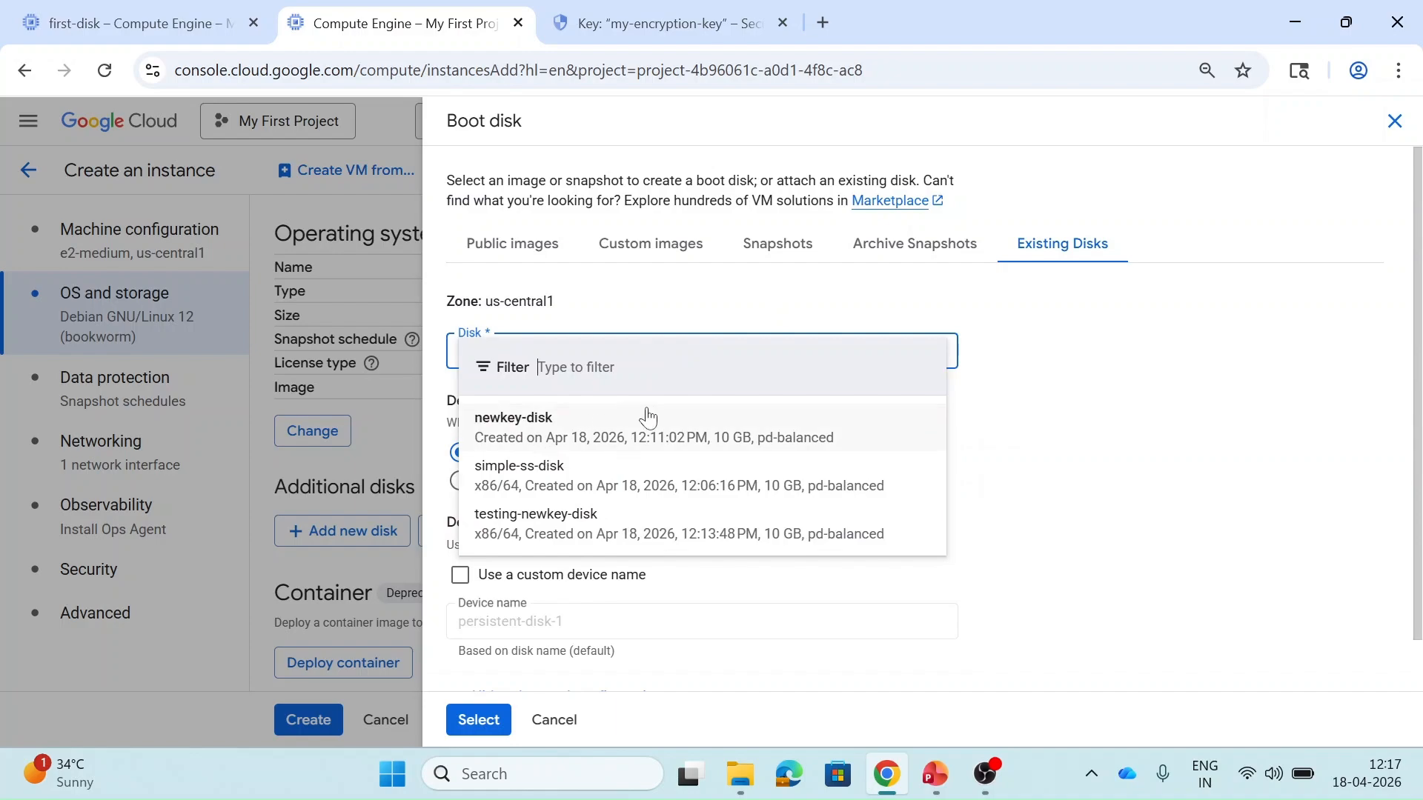
{"action": "left_click", "coordinate": [662, 518]}
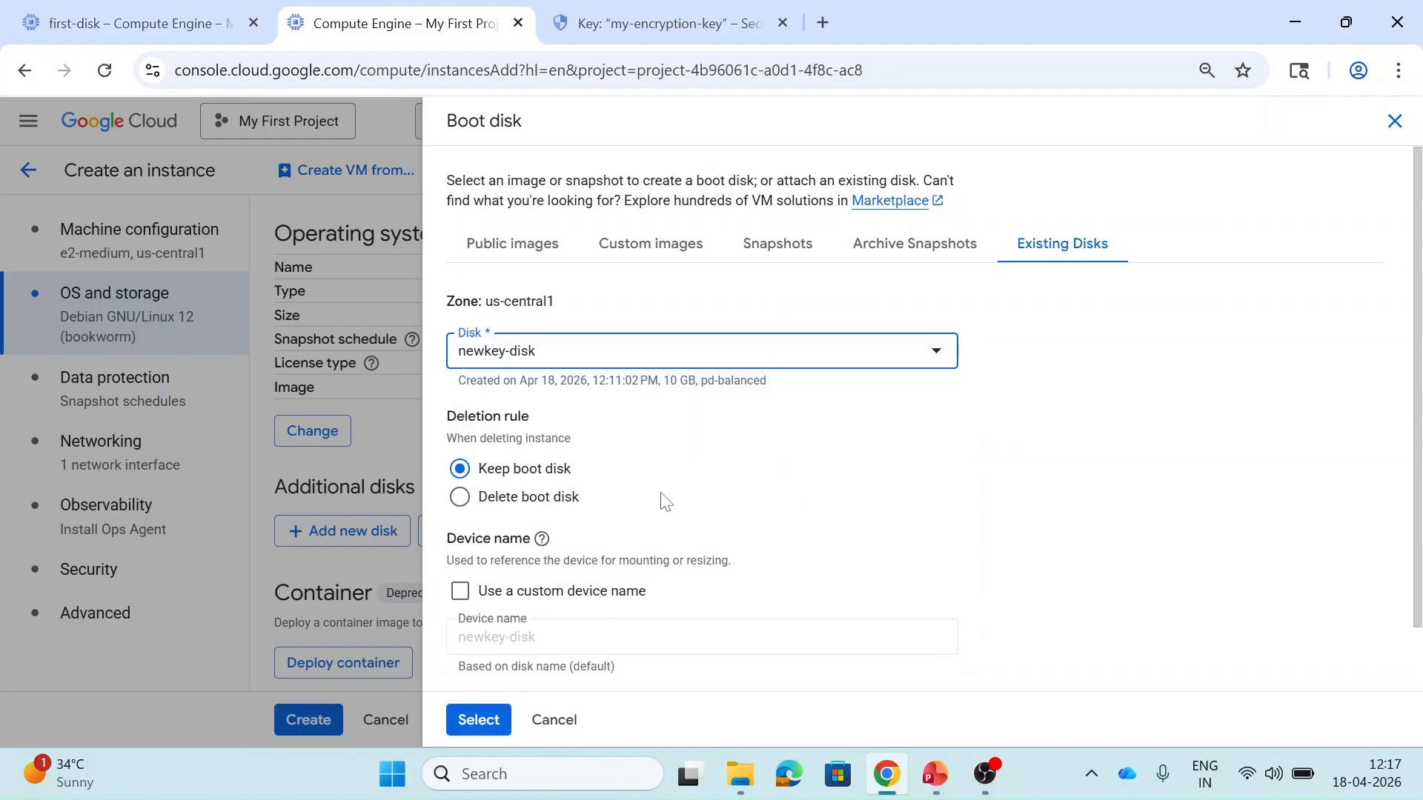
{"action": "scroll", "coordinate": [563, 512], "scroll_direction": "down", "scroll_amount": 1}
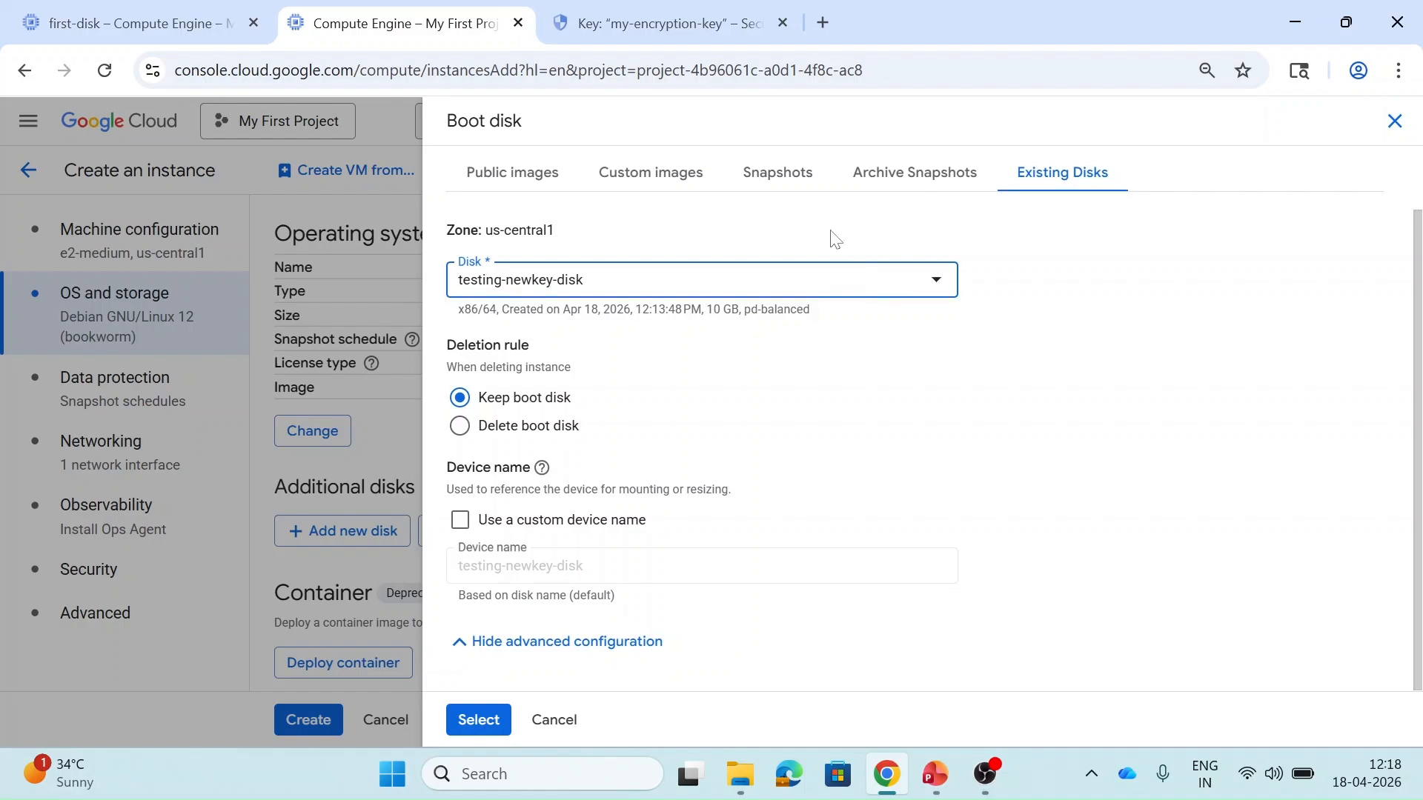
Step: Review the snapshot and custom image boot disk settings including encryption, and cancel the boot disk change and instance creation
{"action": "left_click", "coordinate": [792, 186]}
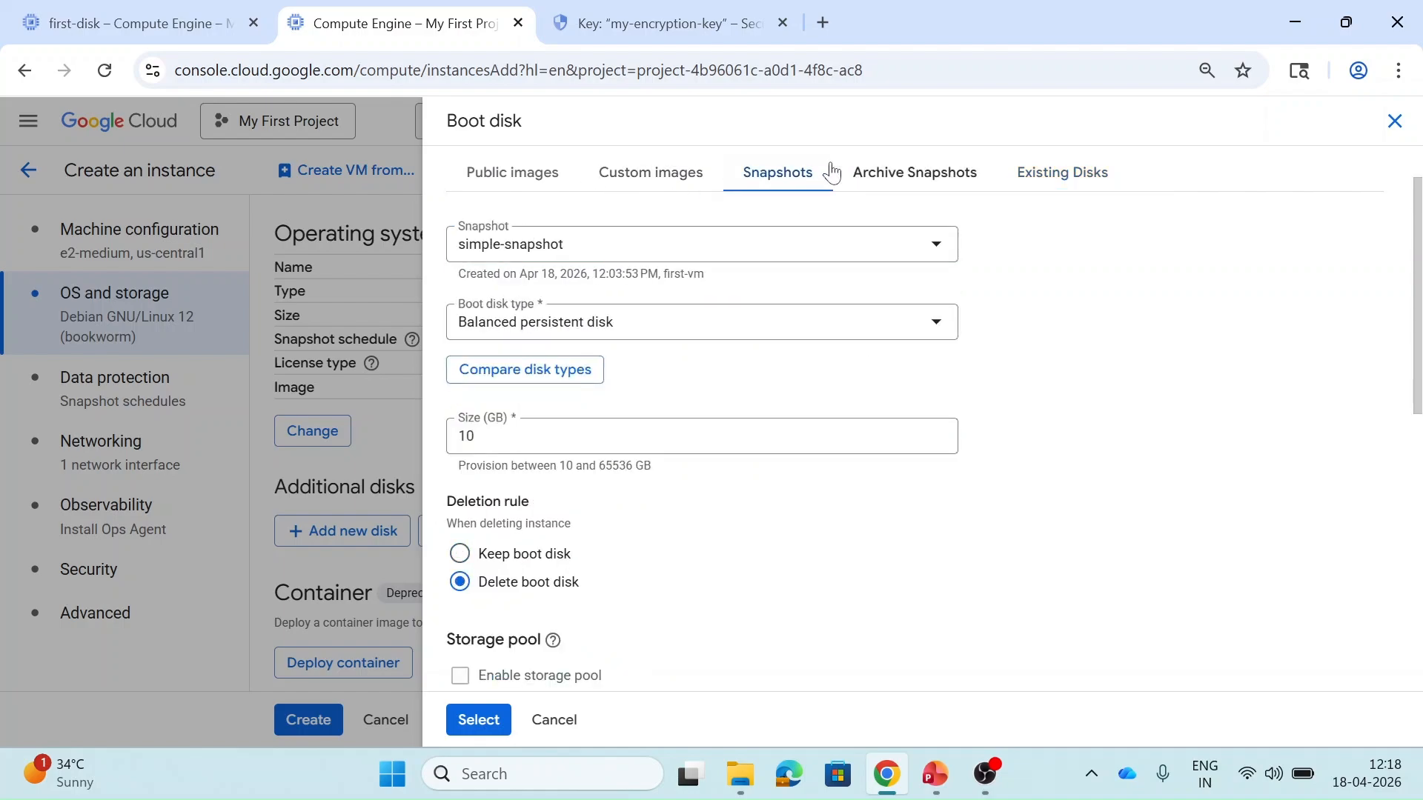
{"action": "left_click", "coordinate": [556, 184]}
{"action": "left_click", "coordinate": [653, 184]}
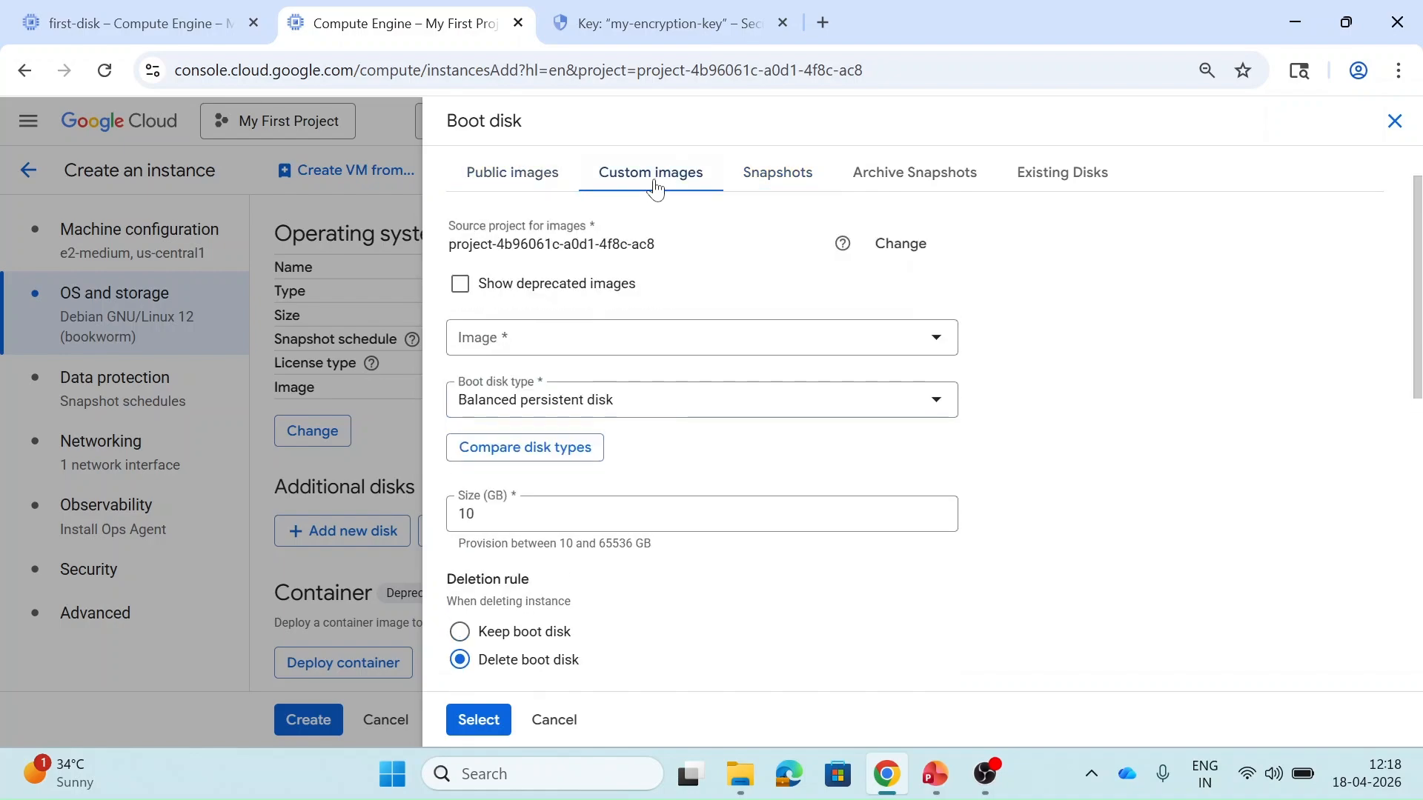
{"action": "scroll", "coordinate": [712, 471], "scroll_direction": "down", "scroll_amount": 5}
{"action": "scroll", "coordinate": [711, 472], "scroll_direction": "down", "scroll_amount": 3}
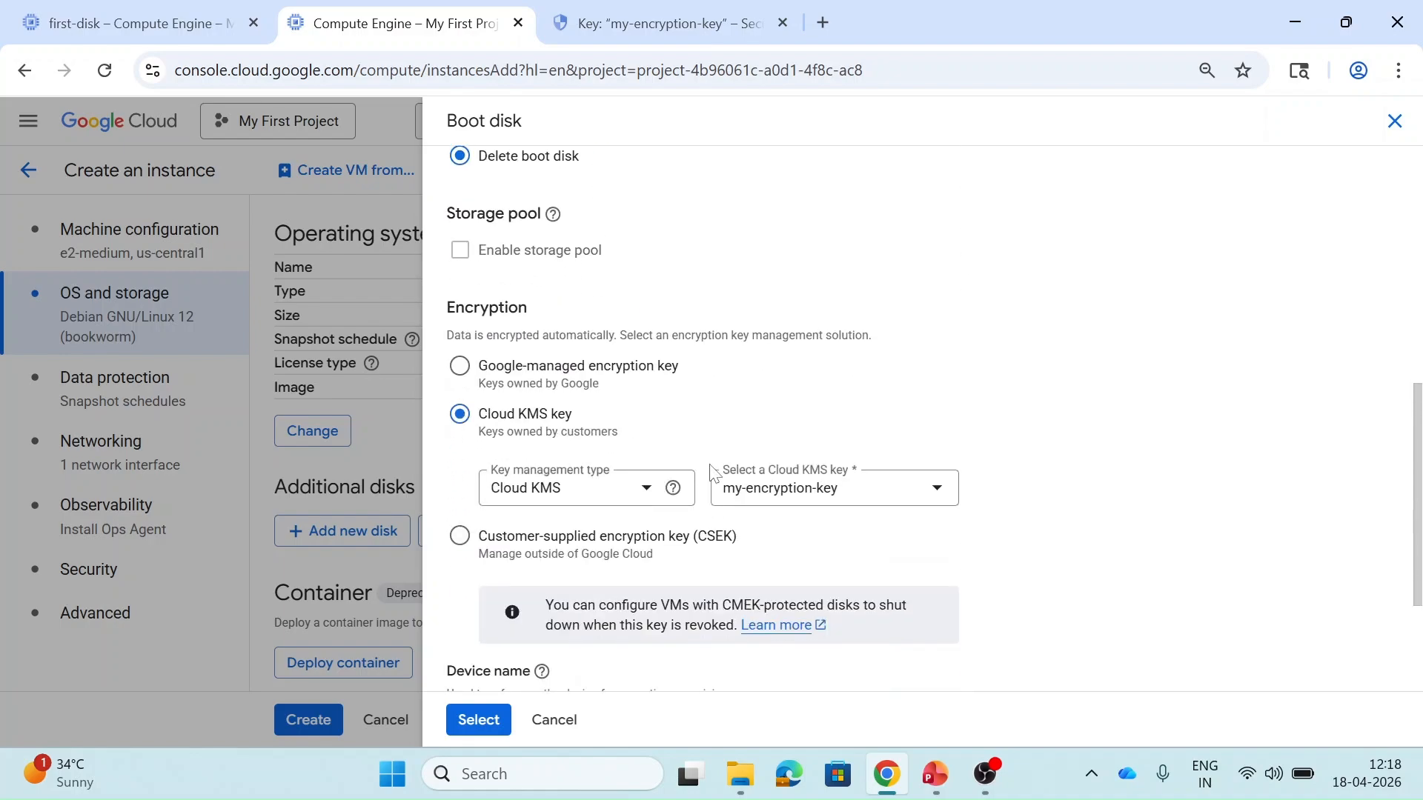
{"action": "scroll", "coordinate": [712, 471], "scroll_direction": "up", "scroll_amount": 7}
{"action": "scroll", "coordinate": [707, 470], "scroll_direction": "down", "scroll_amount": 5}
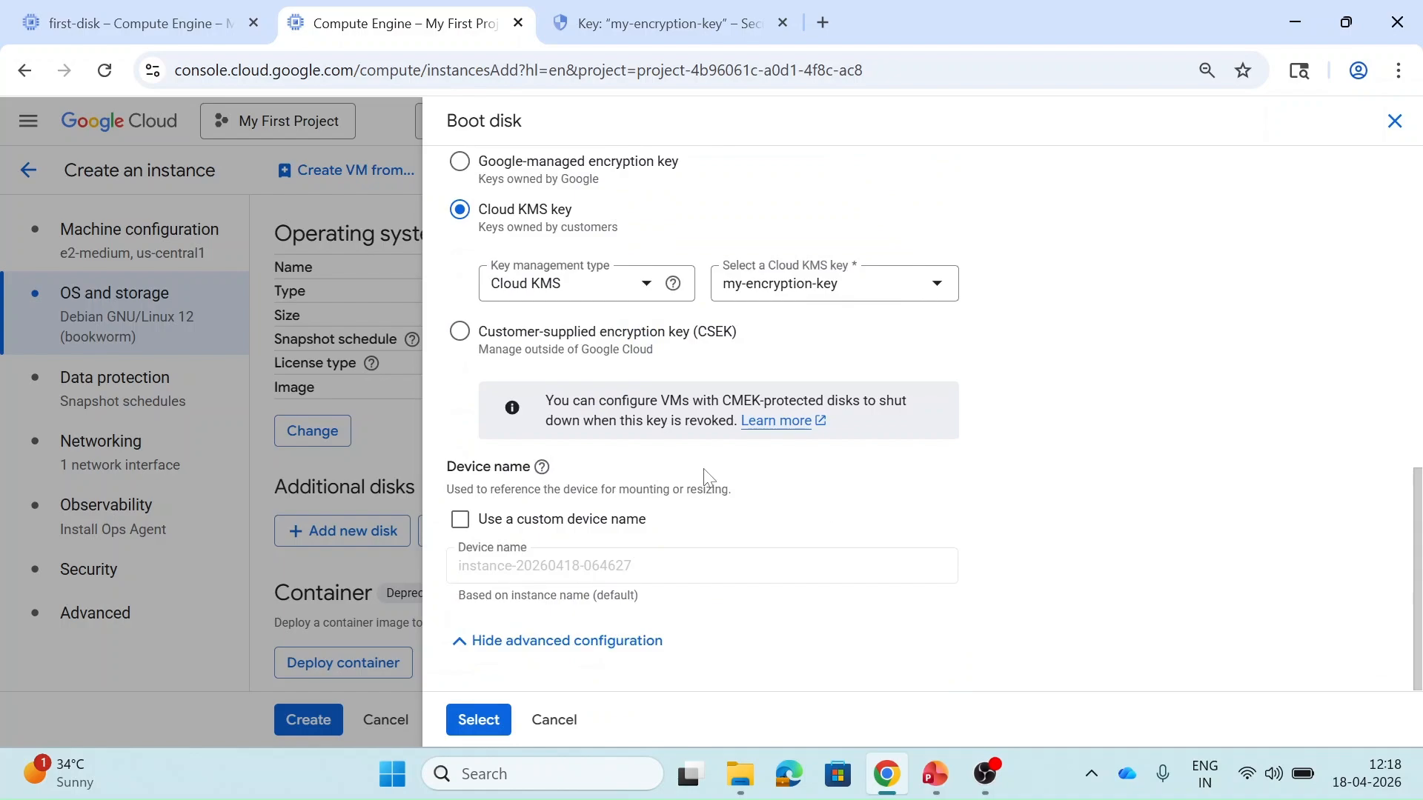
{"action": "left_click", "coordinate": [556, 719]}
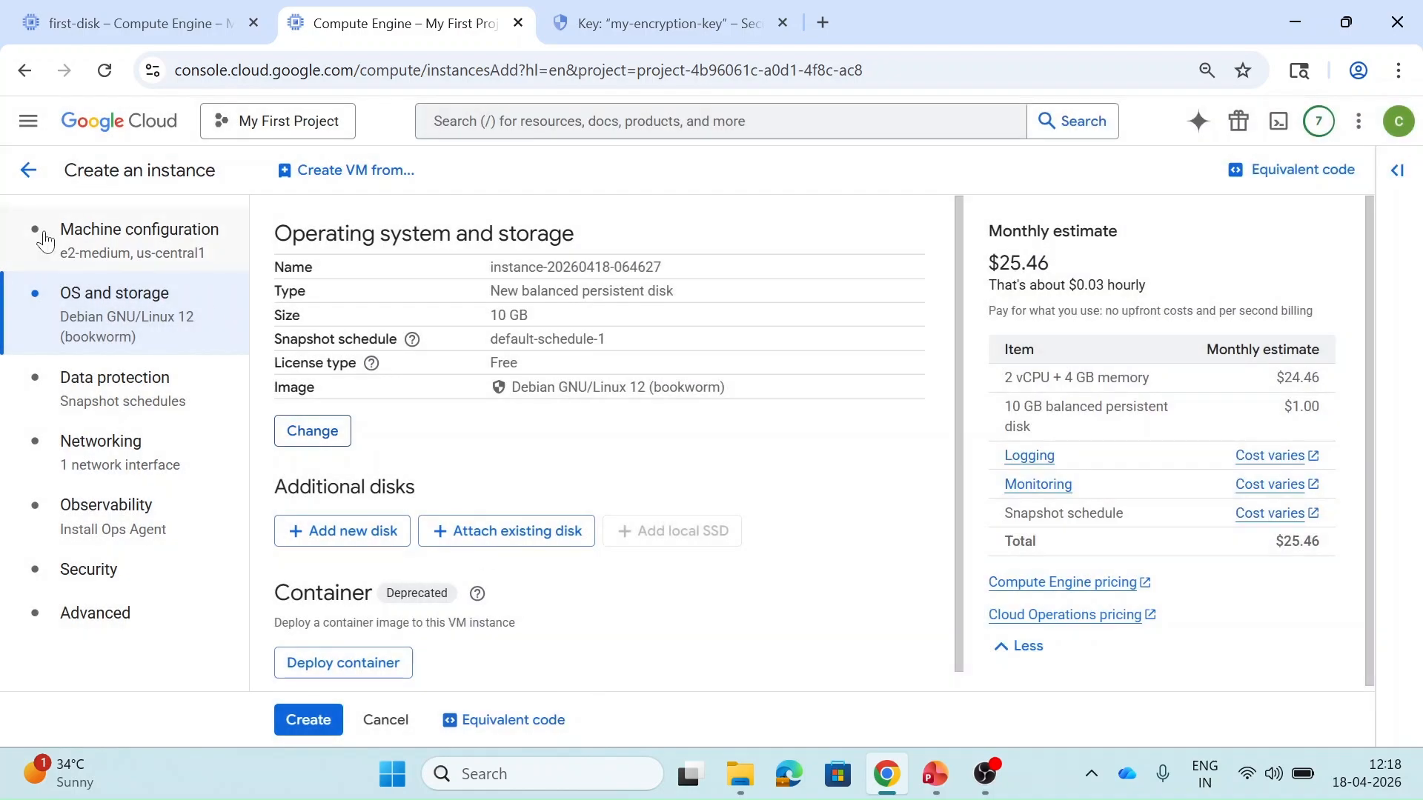
{"action": "left_click", "coordinate": [28, 170]}
Step: Disable version 1 of my-encryption-key on its key management page
{"action": "left_click", "coordinate": [676, 11]}
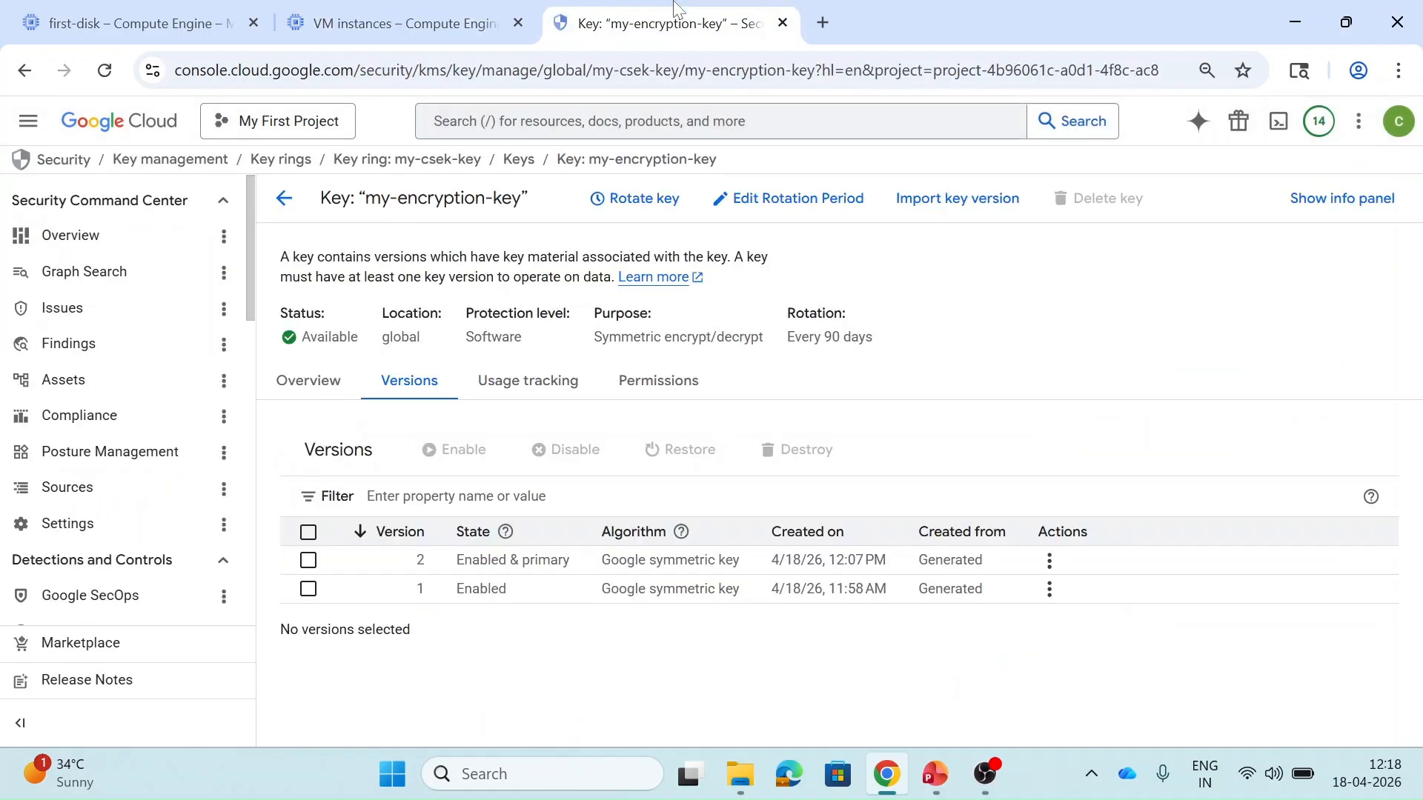
{"action": "left_click", "coordinate": [309, 588]}
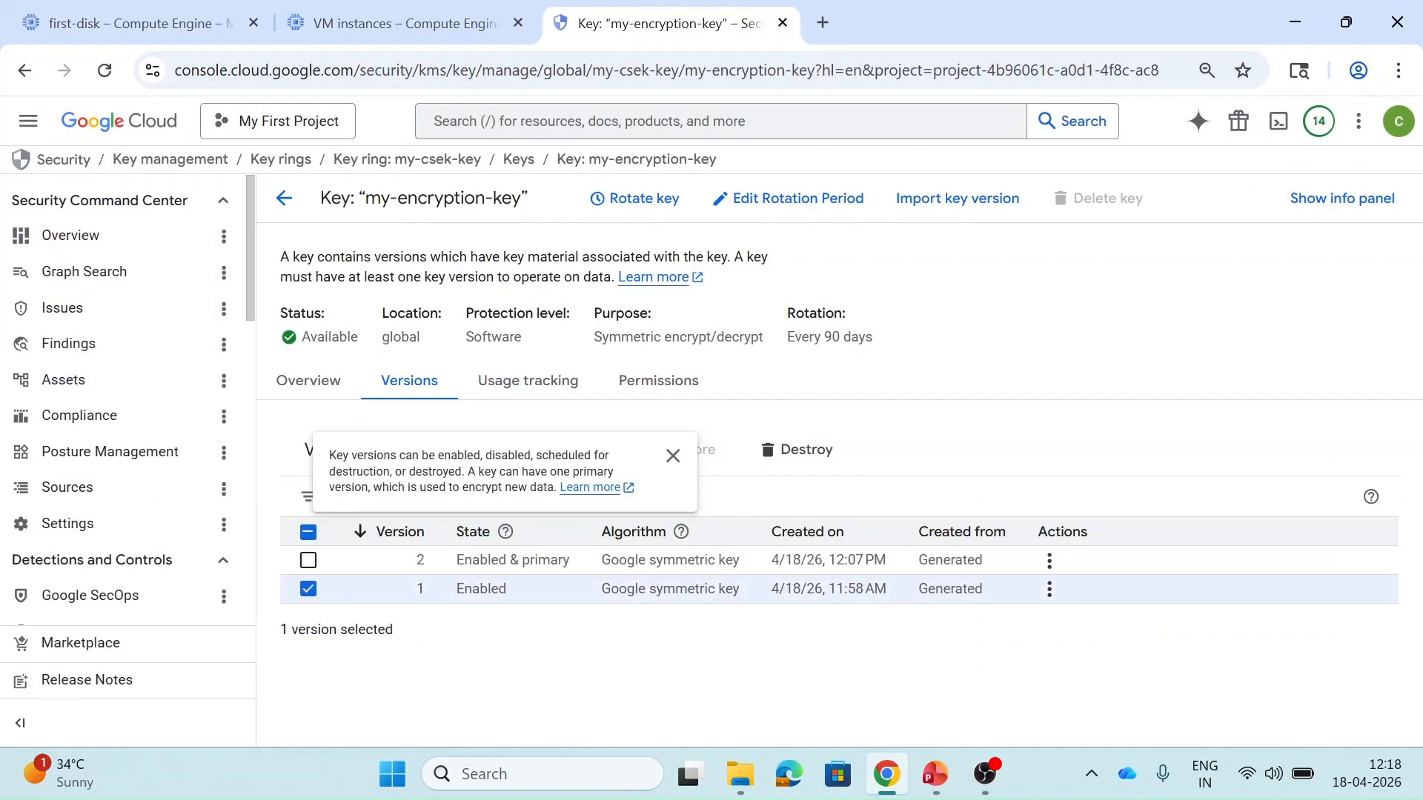
{"action": "left_click", "coordinate": [567, 449]}
{"action": "left_click", "coordinate": [946, 523]}
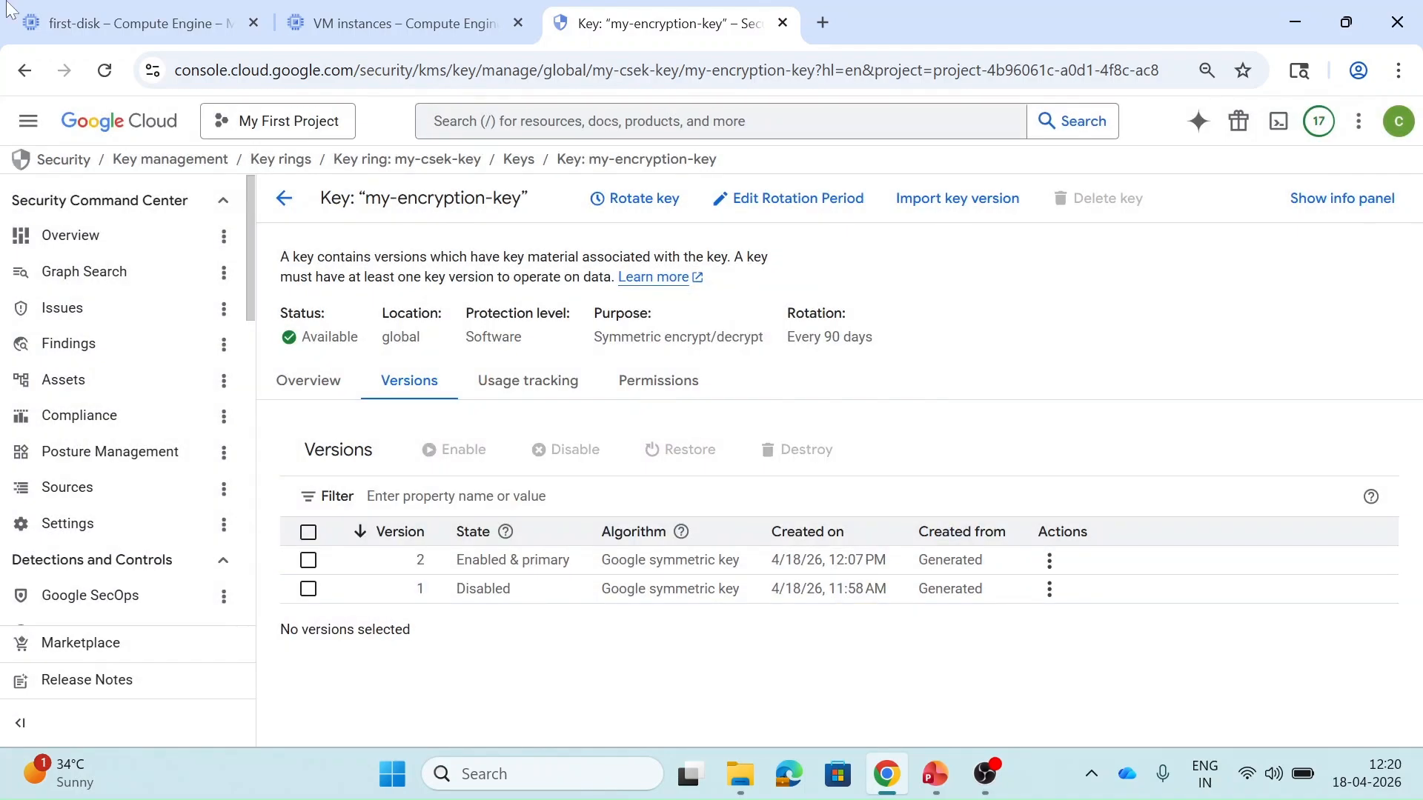
Step: Compare the encryption key version used by first-disk with the version states of my-encryption-key
{"action": "left_click", "coordinate": [22, 16]}
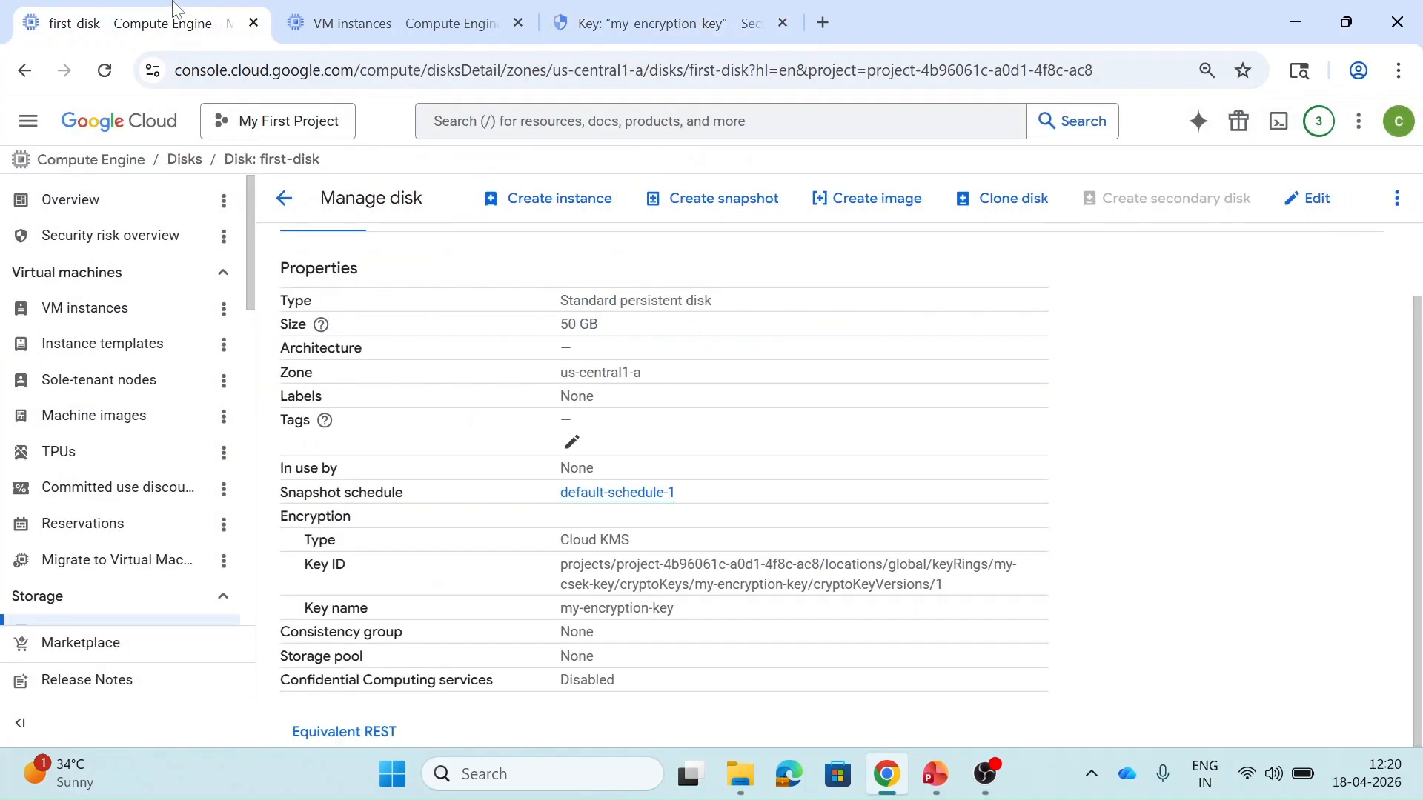
{"action": "left_click", "coordinate": [286, 205]}
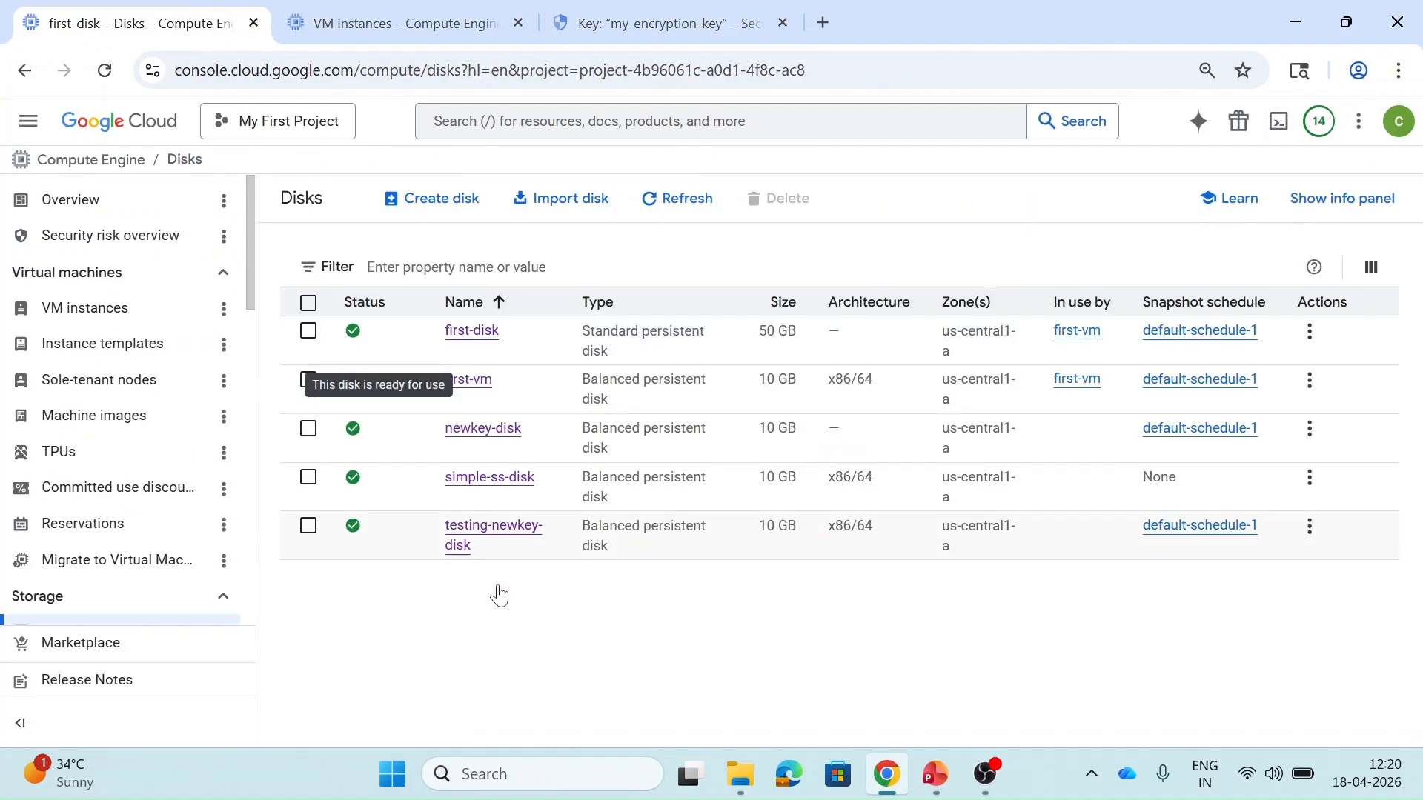
{"action": "left_click", "coordinate": [486, 338]}
{"action": "left_click", "coordinate": [663, 23]}
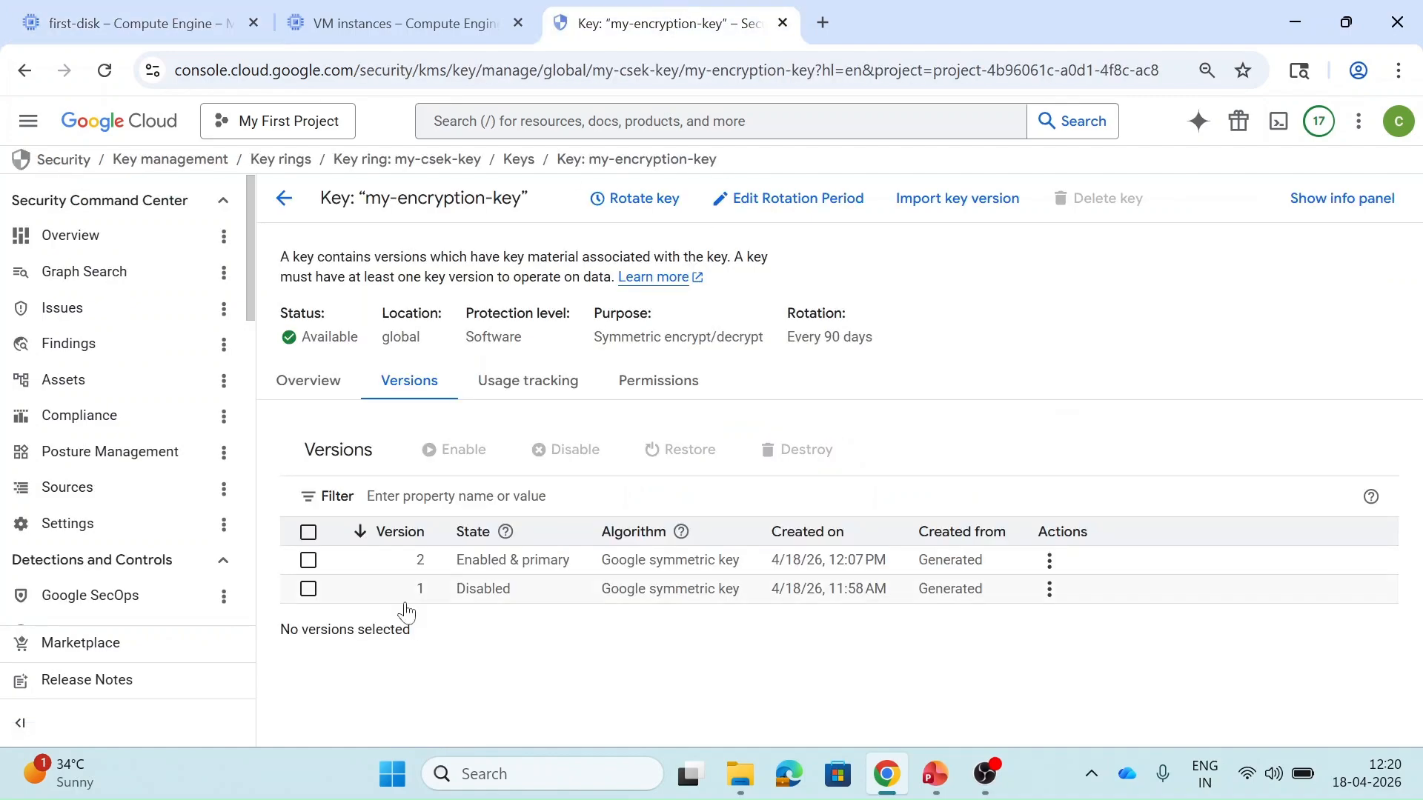
{"action": "key", "text": "ctrl+1"}
{"action": "scroll", "coordinate": [525, 585], "scroll_direction": "down", "scroll_amount": 1}
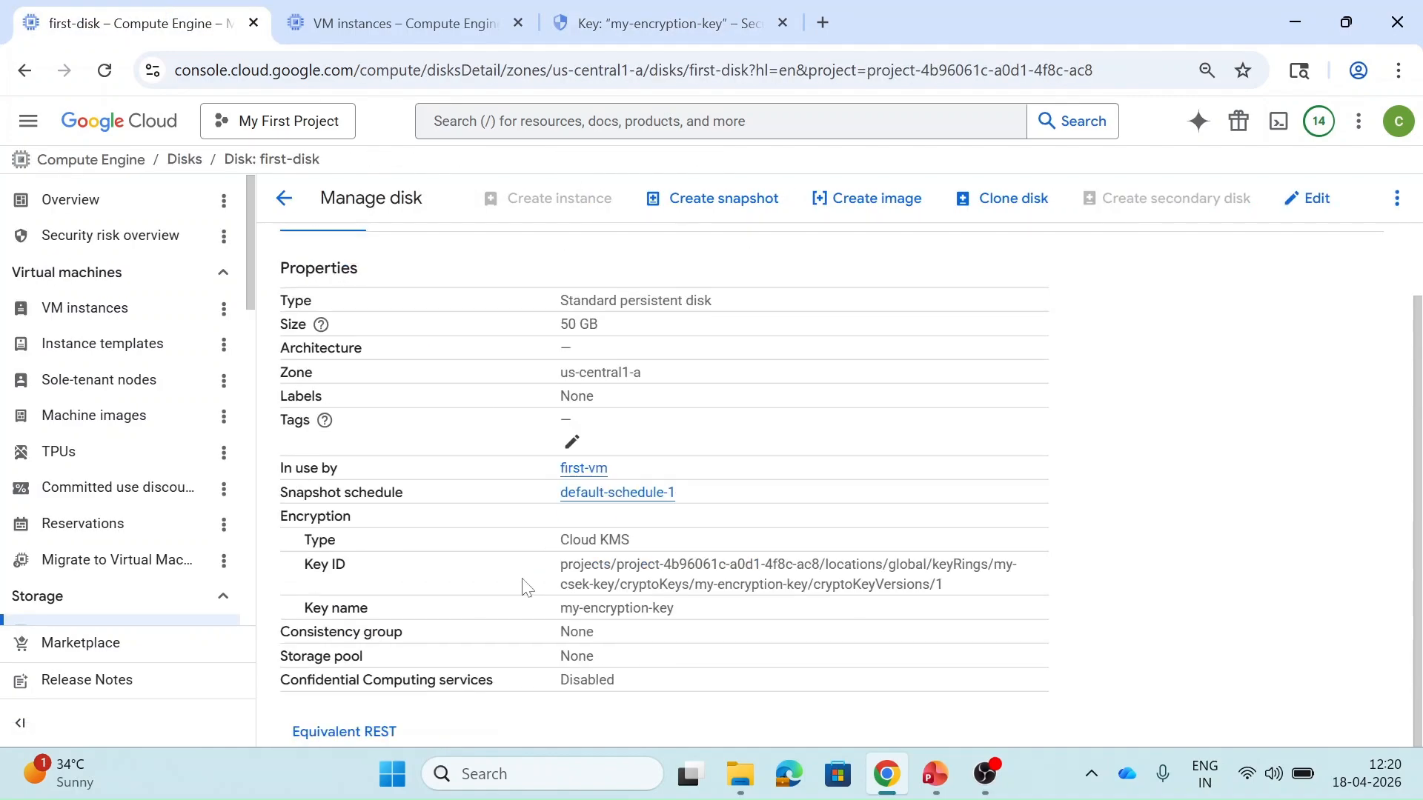
Step: Begin a new snapshot from first-disk, check its encryption settings, and name it disabled-ss
{"action": "left_click", "coordinate": [741, 217]}
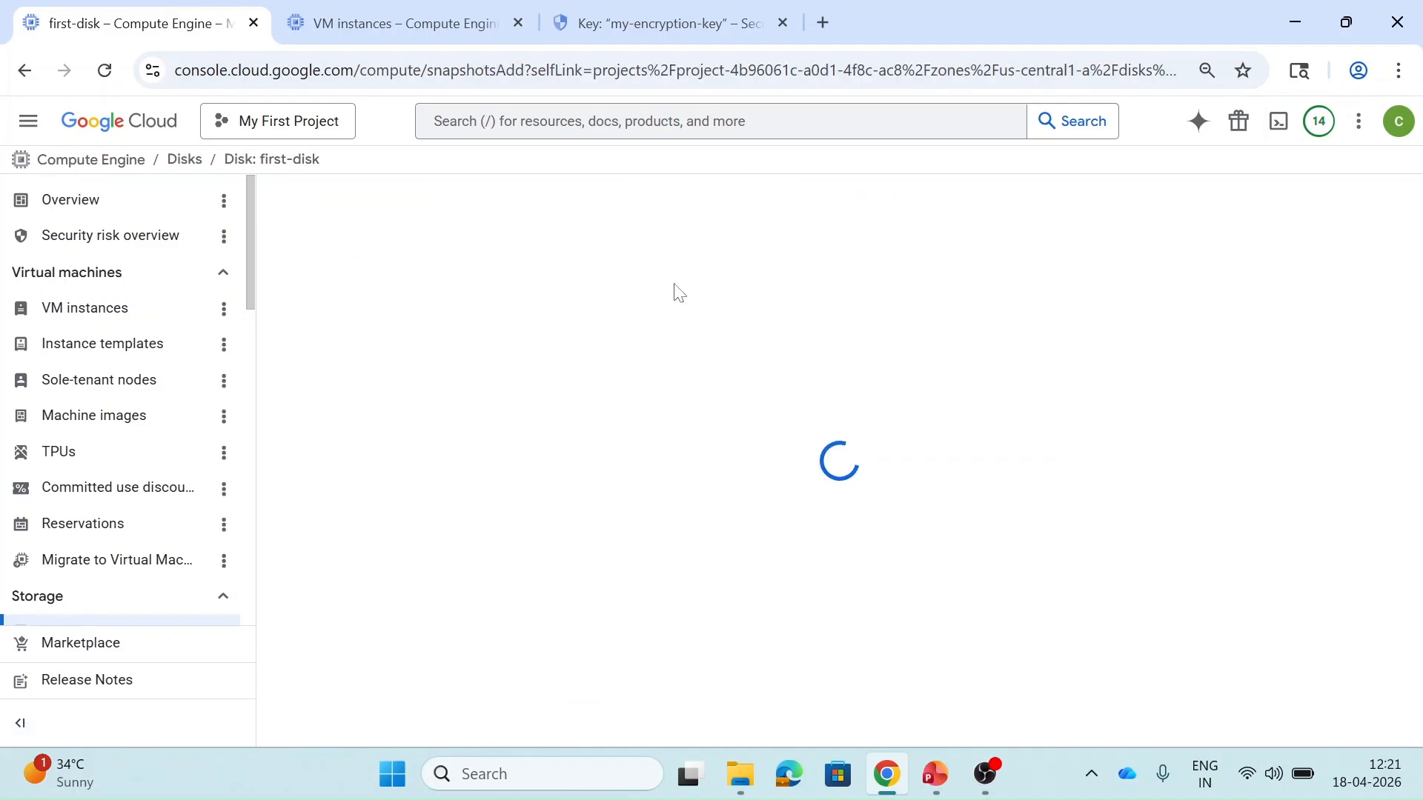
{"action": "scroll", "coordinate": [606, 436], "scroll_direction": "down", "scroll_amount": 10}
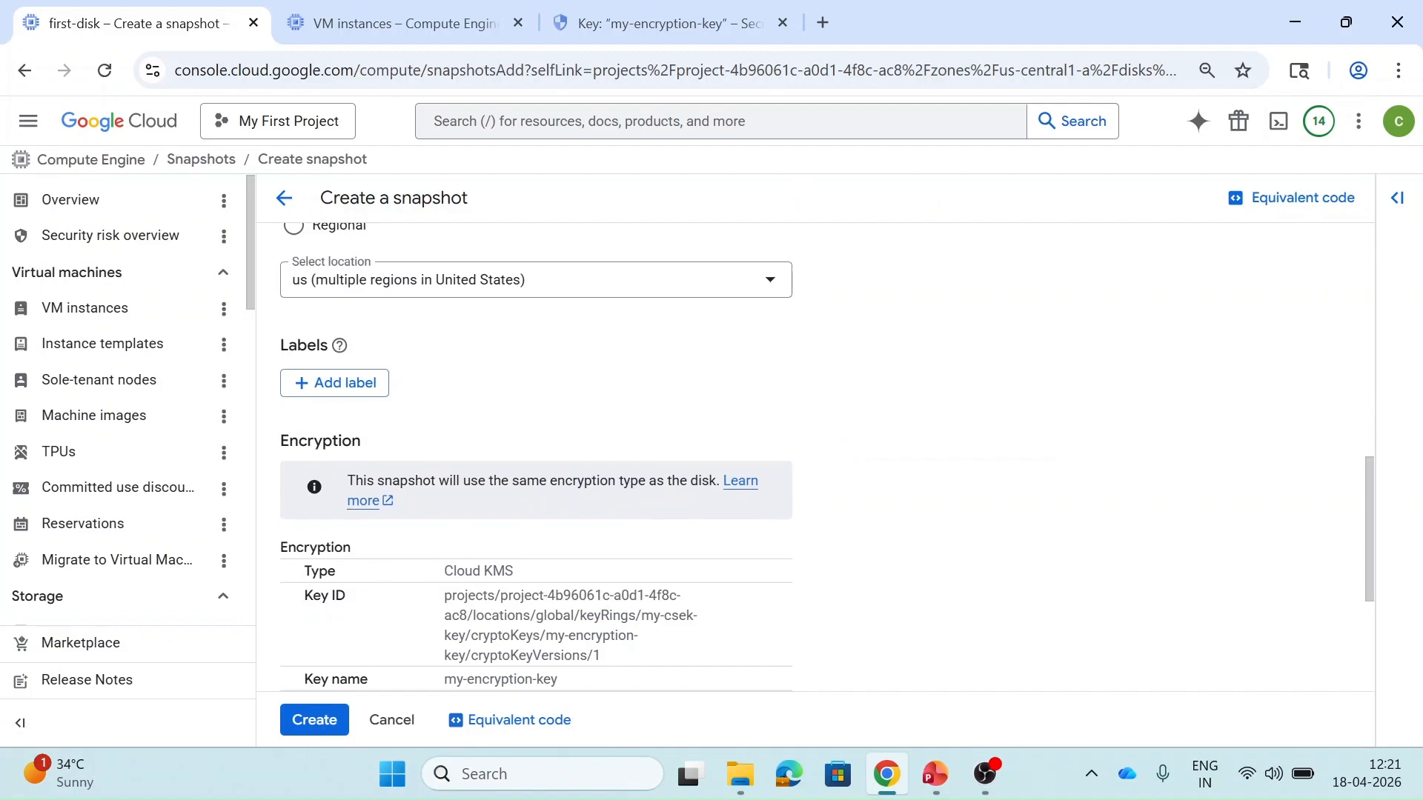
{"action": "scroll", "coordinate": [622, 390], "scroll_direction": "up", "scroll_amount": 10}
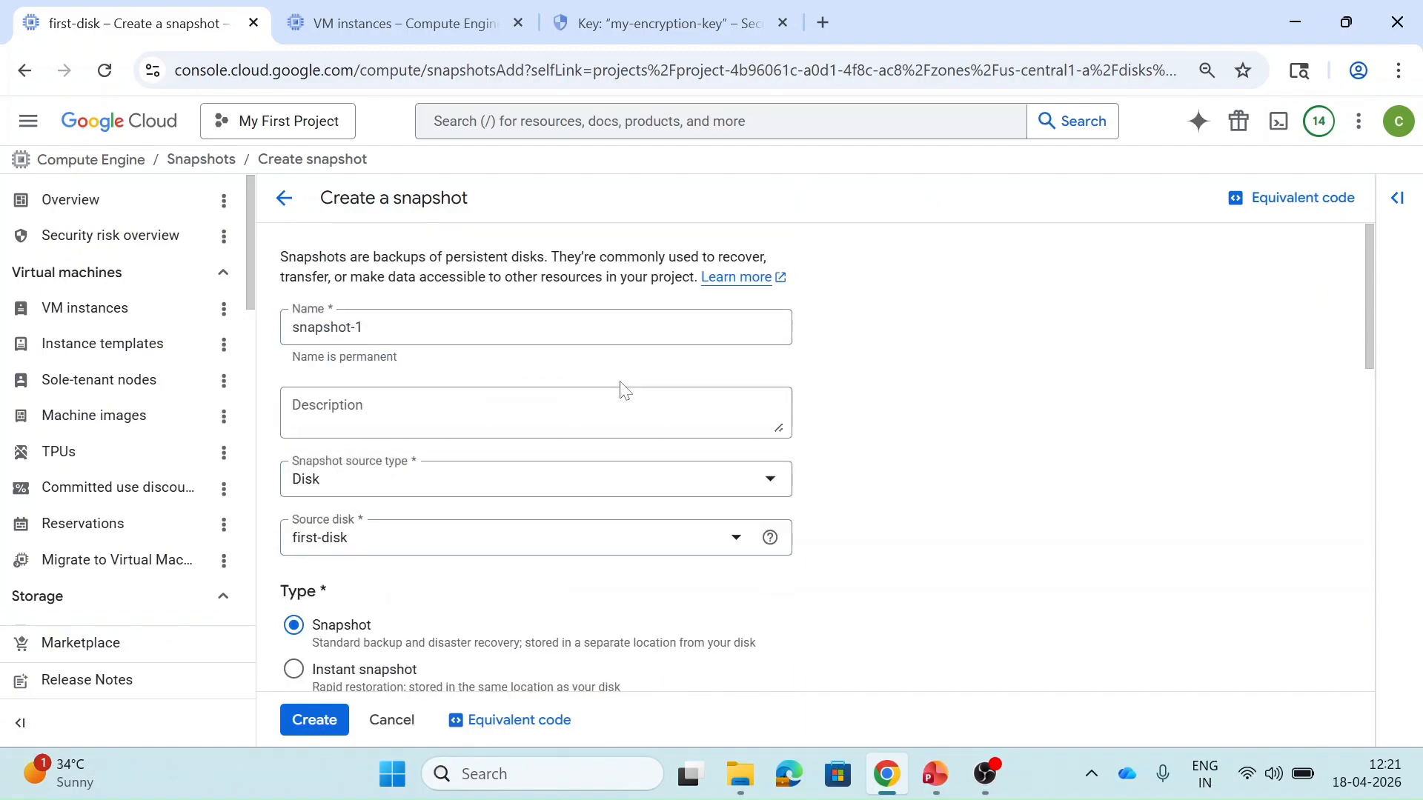
{"action": "triple_click", "coordinate": [369, 328]}
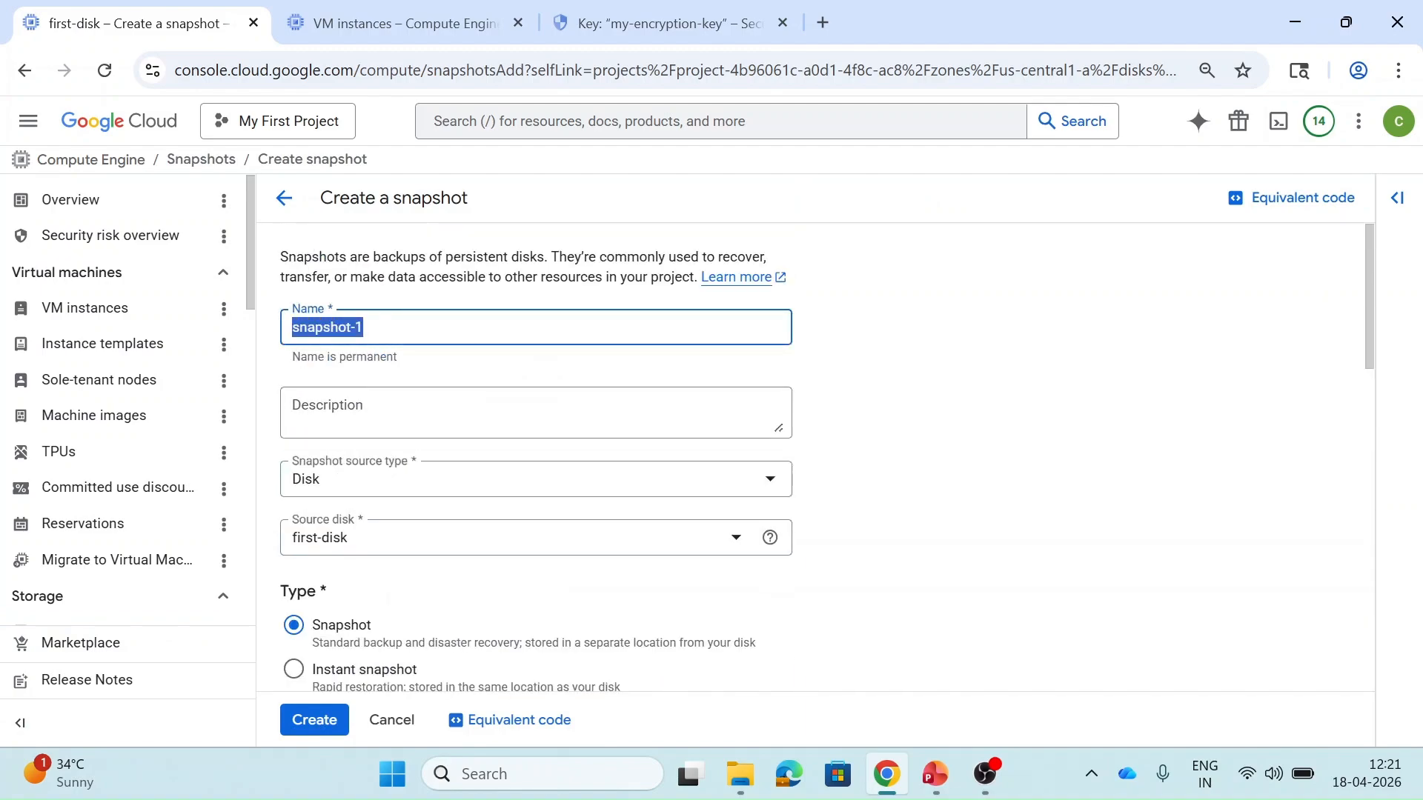
{"action": "type", "text": "disabled-ss"}
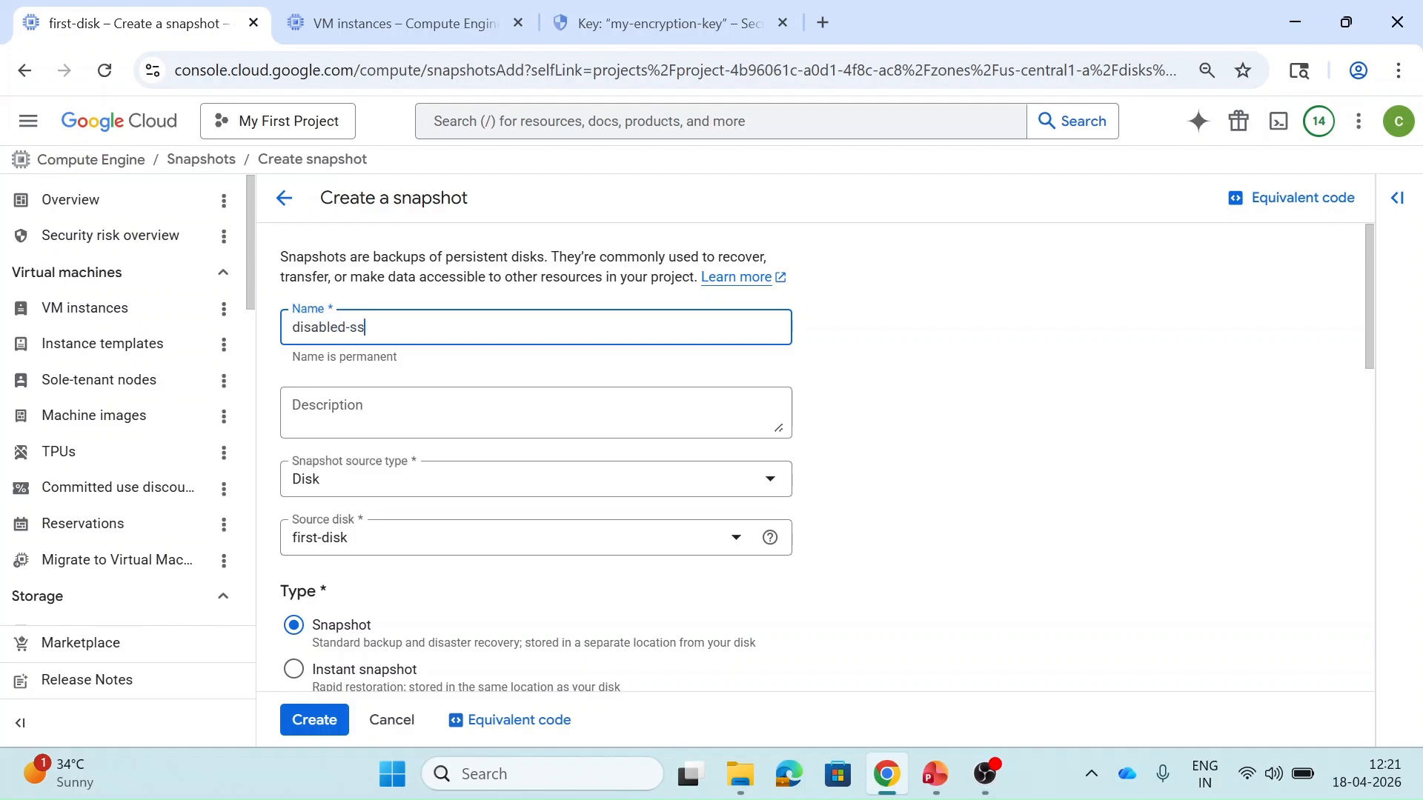
Step: Set the snapshot's location type to Regional and try to create the snapshot disabled-ss
{"action": "scroll", "coordinate": [403, 412], "scroll_direction": "down", "scroll_amount": 3}
{"action": "scroll", "coordinate": [374, 471], "scroll_direction": "down", "scroll_amount": 5}
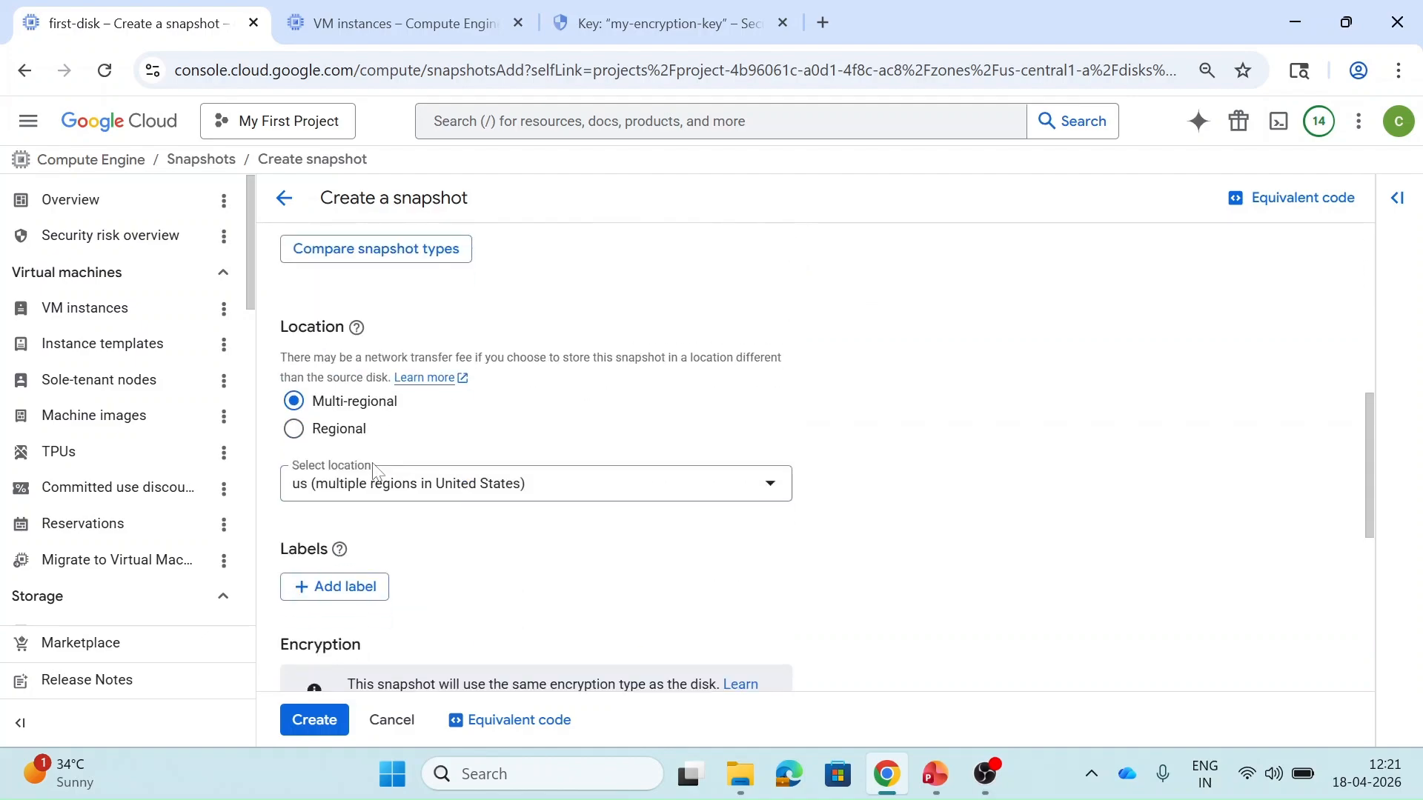
{"action": "left_click", "coordinate": [366, 485]}
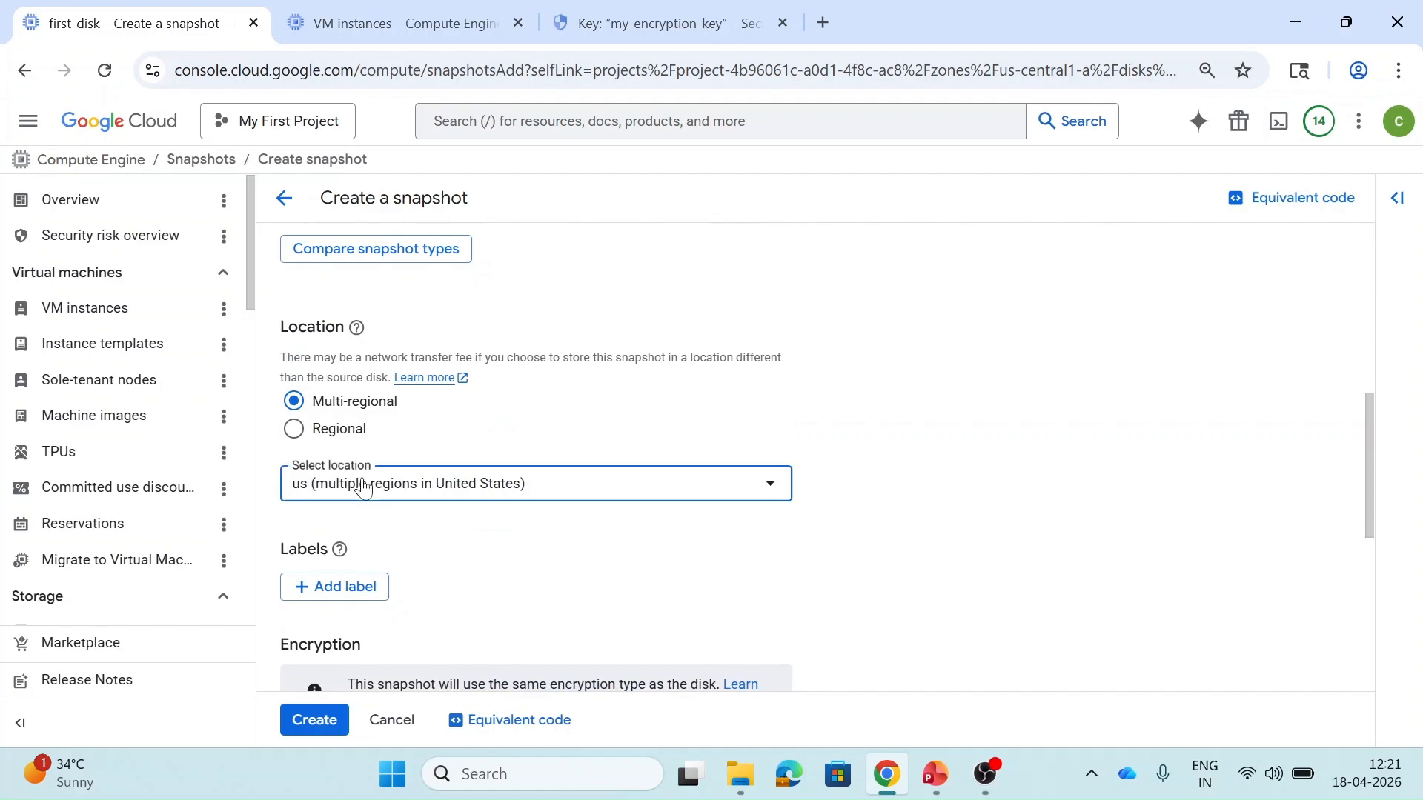
{"action": "left_click", "coordinate": [297, 430]}
{"action": "left_click", "coordinate": [295, 430]}
{"action": "scroll", "coordinate": [604, 430], "scroll_direction": "down", "scroll_amount": 5}
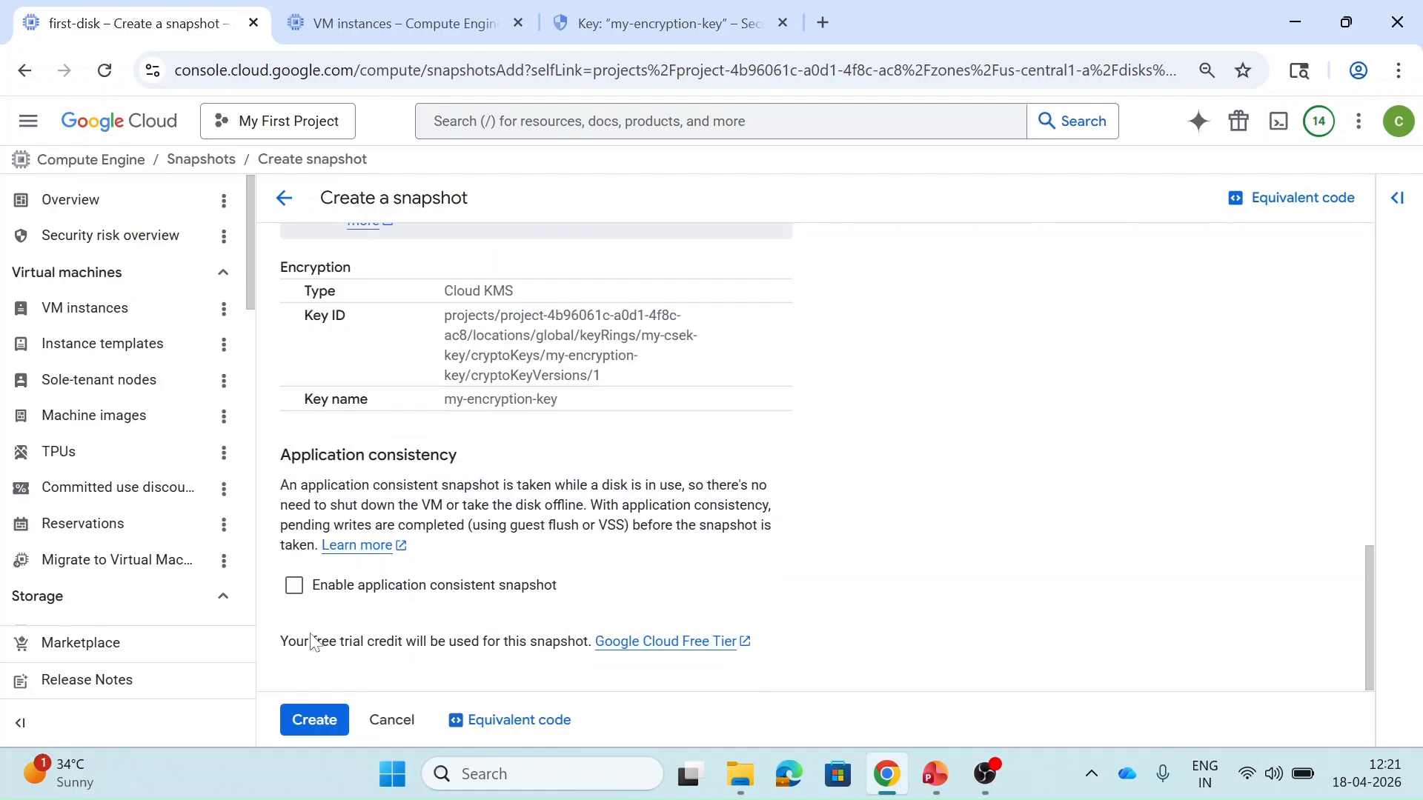
{"action": "left_click", "coordinate": [316, 720]}
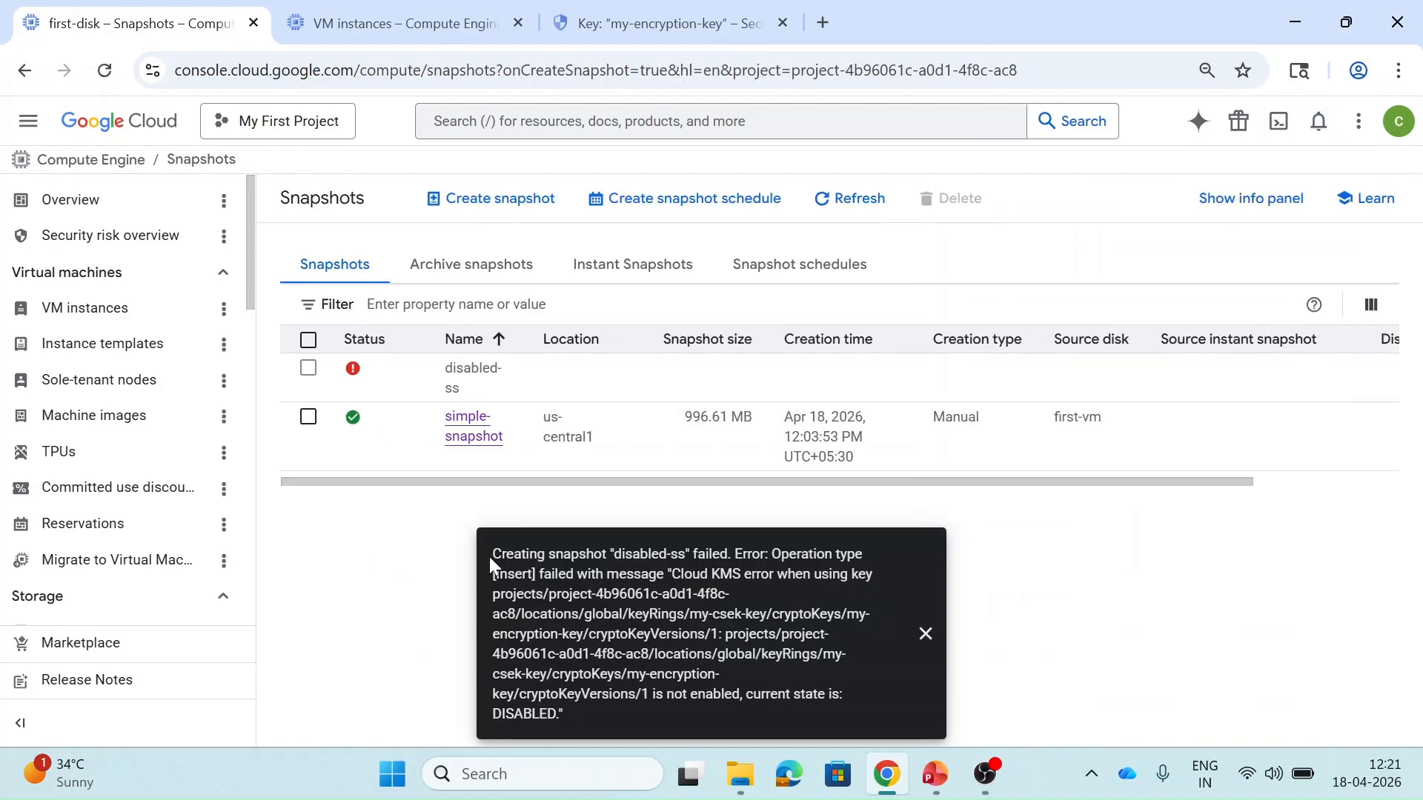
{"action": "left_click_drag", "start_coordinate": [491, 558], "coordinate": [806, 710]}
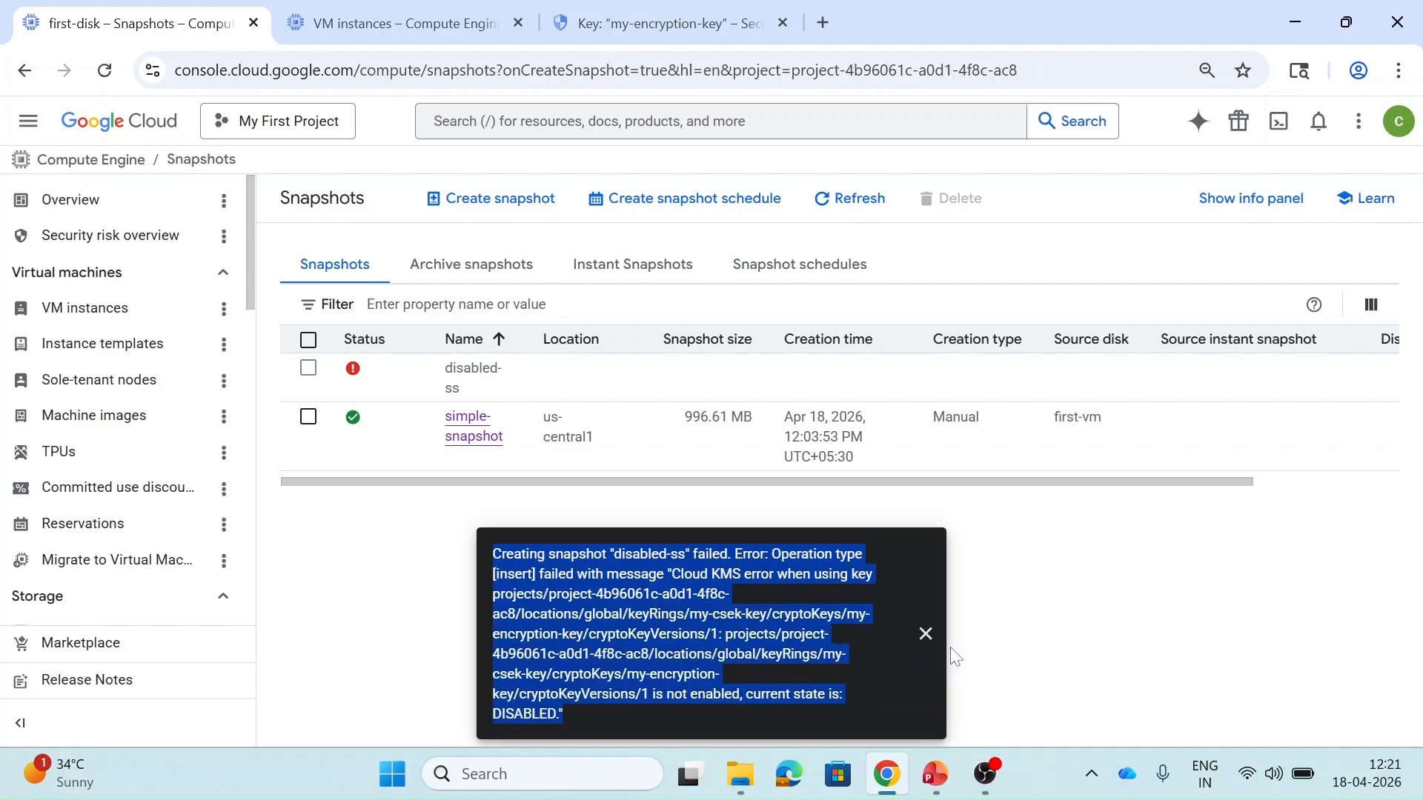
{"action": "left_click", "coordinate": [925, 634]}
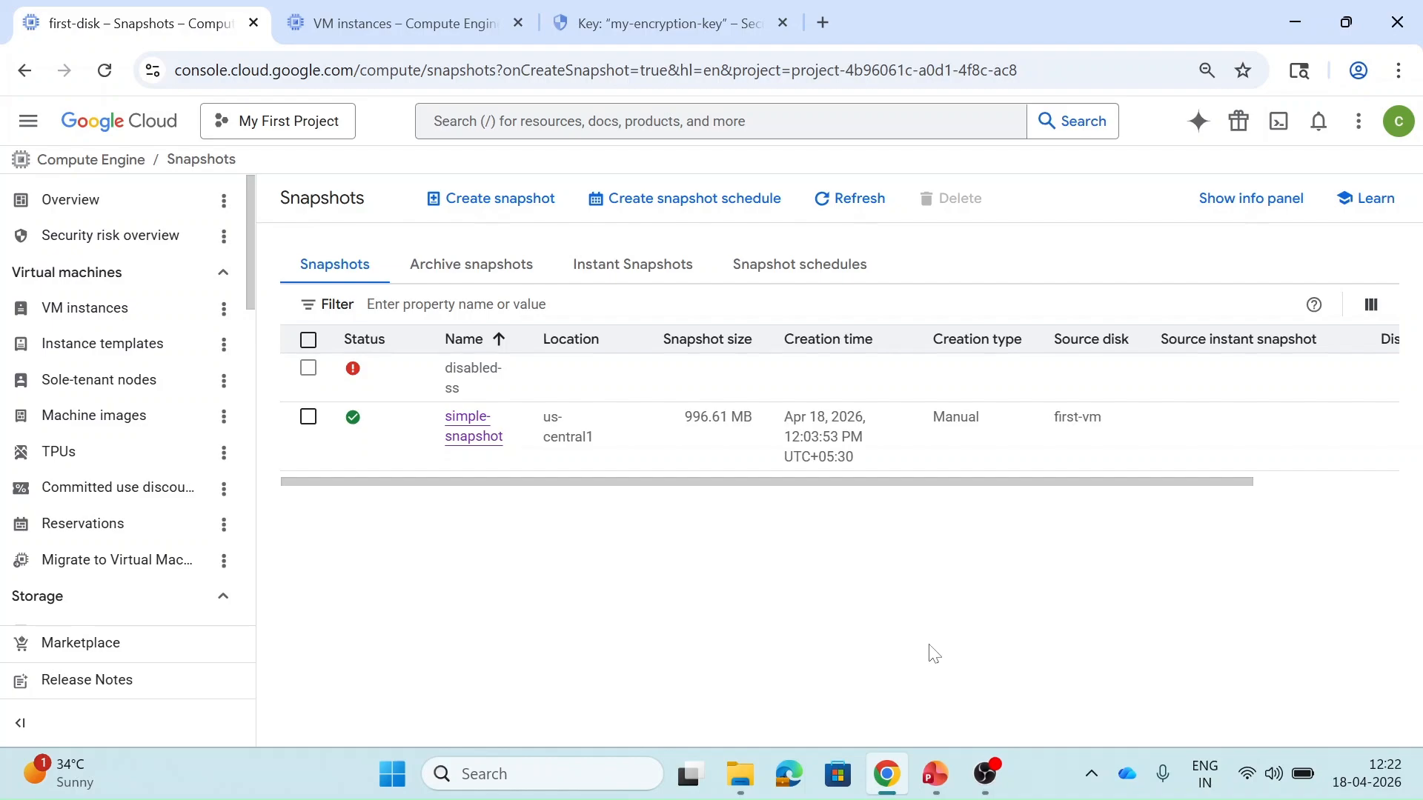
Step: Try to start the stopped instance first-vm while key version 1 is disabled
{"action": "left_click", "coordinate": [478, 25]}
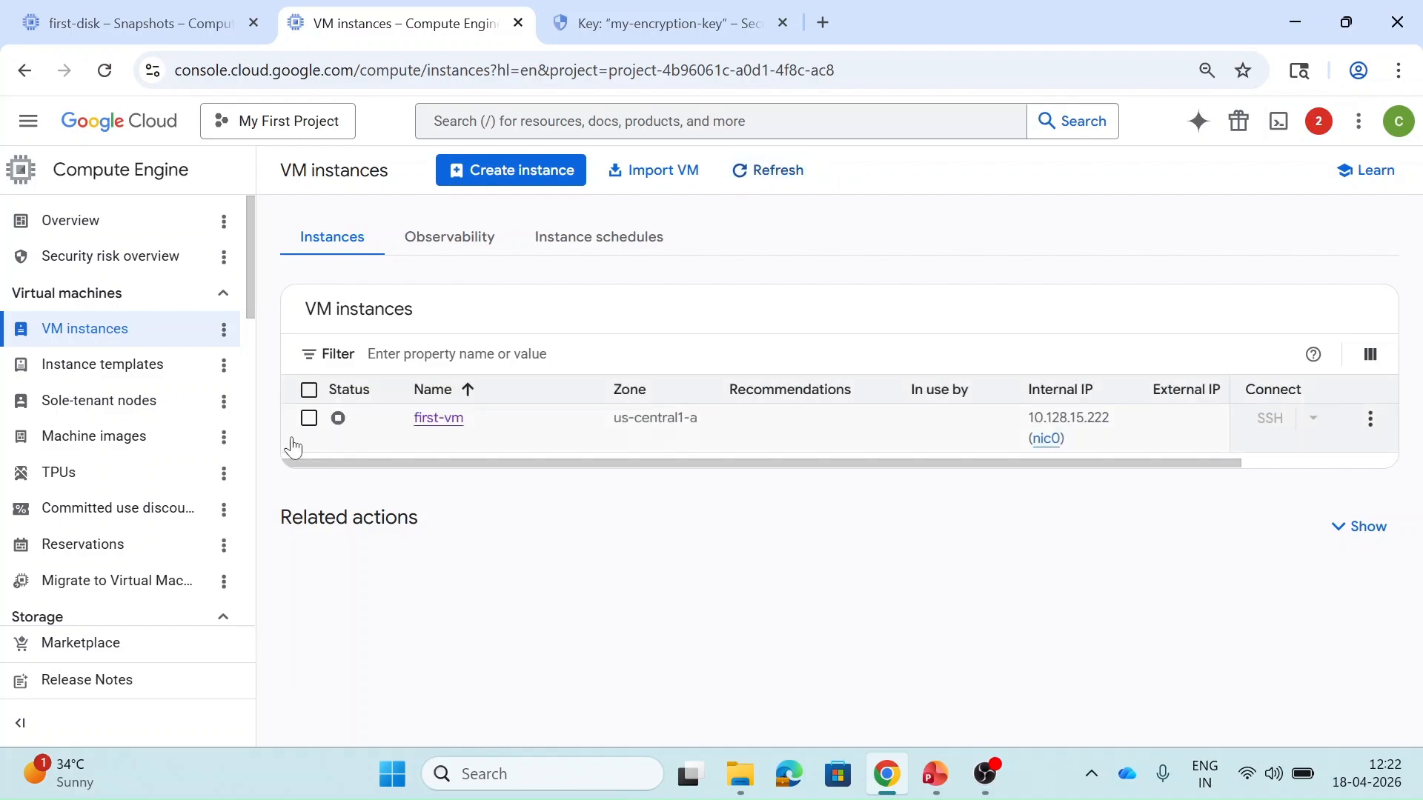
{"action": "left_click", "coordinate": [309, 419]}
{"action": "left_click", "coordinate": [615, 310]}
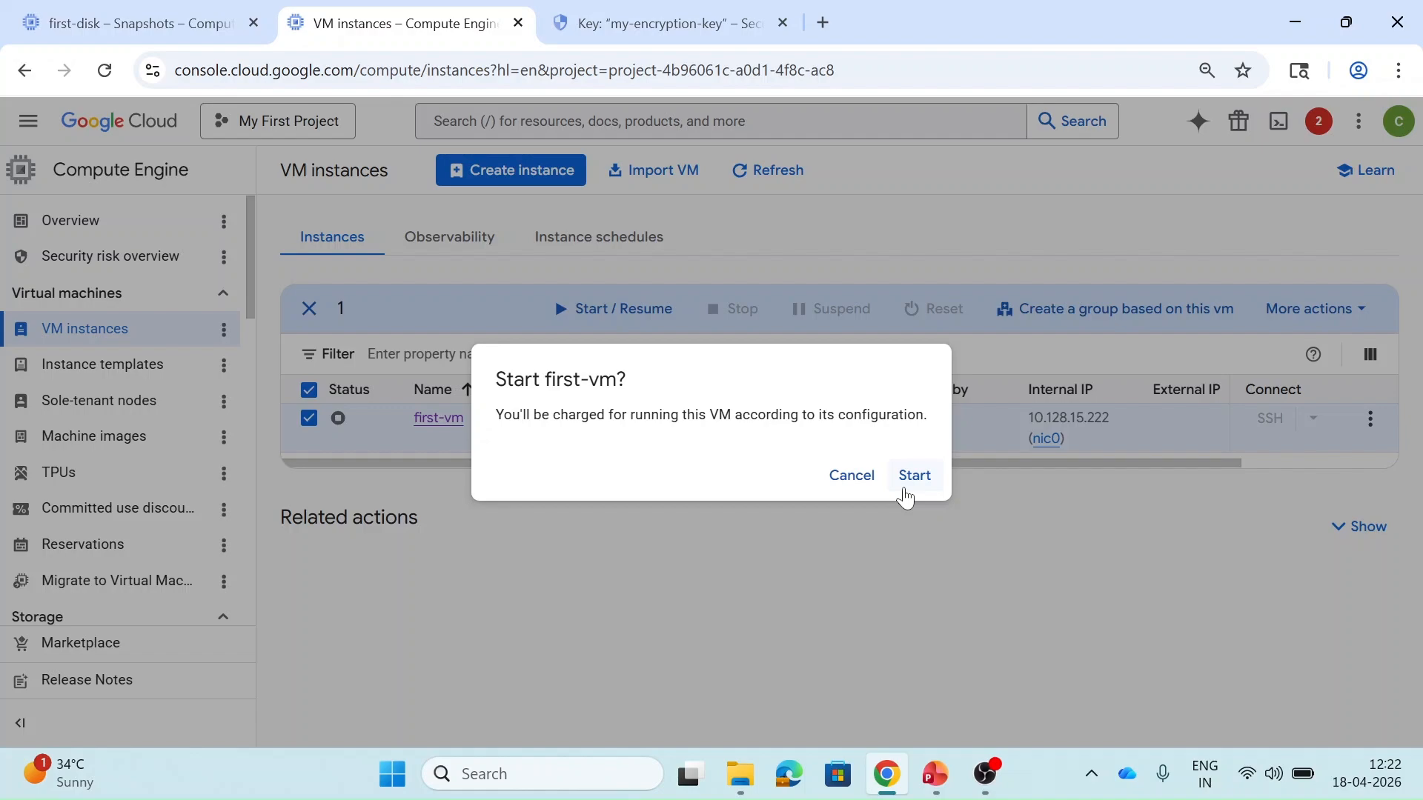
{"action": "left_click", "coordinate": [905, 493]}
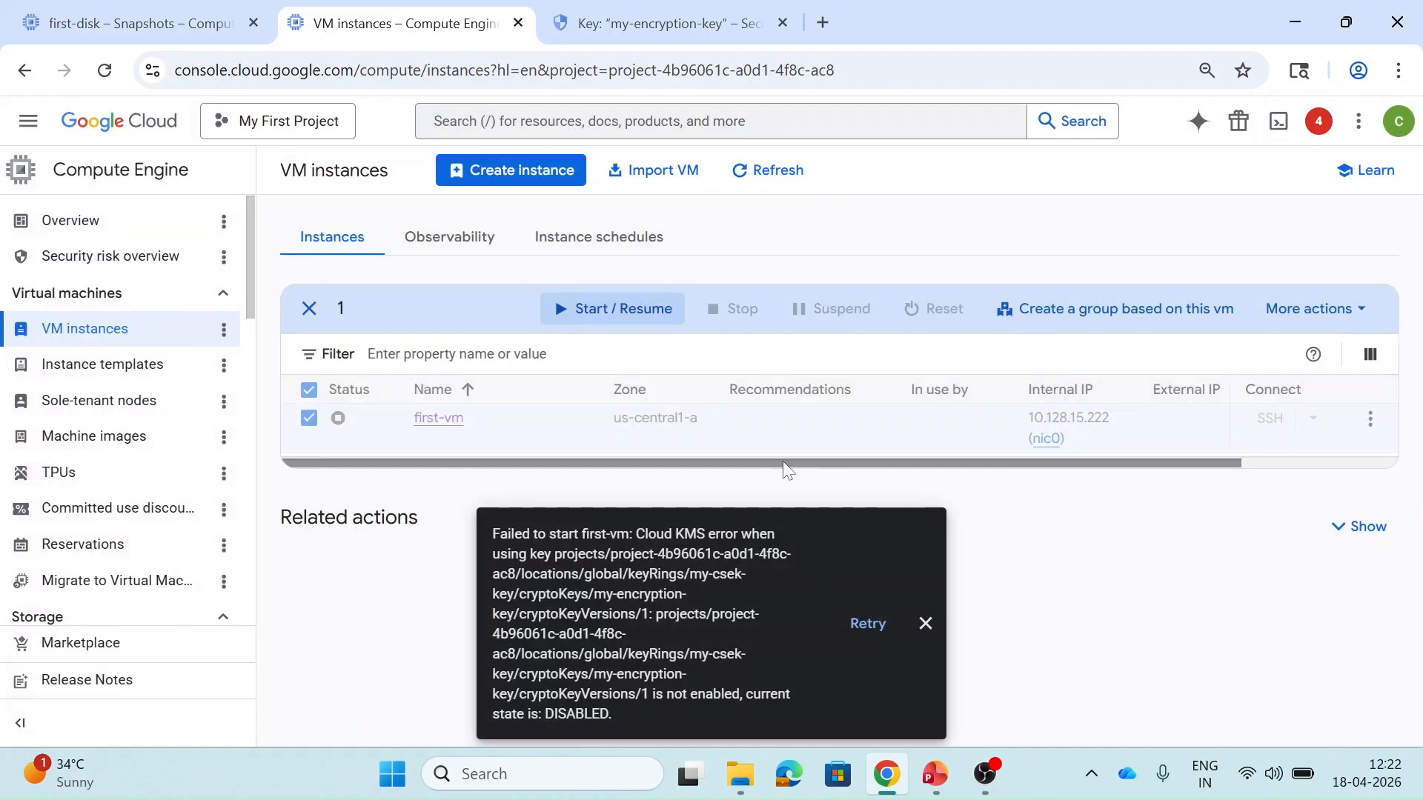
{"action": "left_click_drag", "start_coordinate": [500, 533], "coordinate": [806, 718]}
{"action": "left_click", "coordinate": [920, 626]}
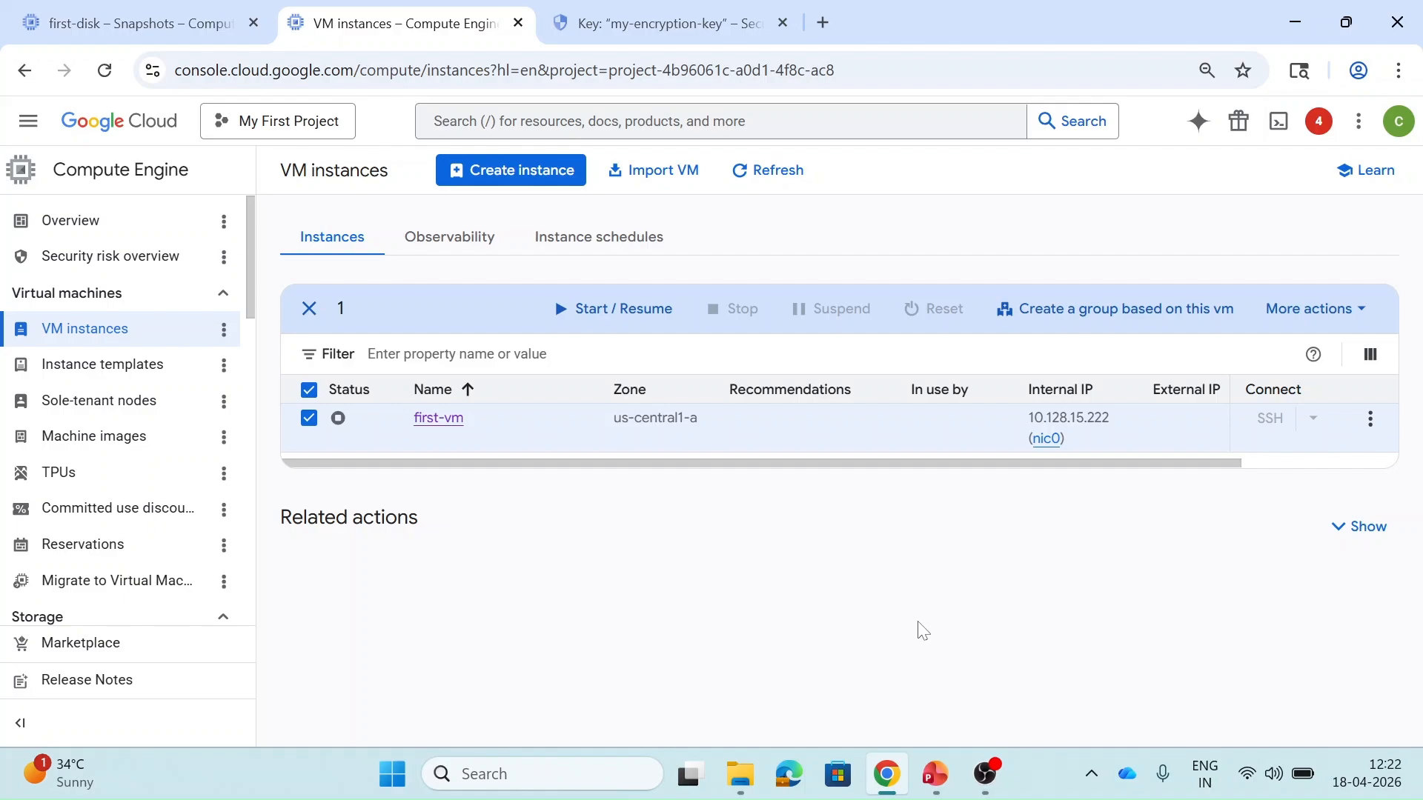
Step: Review the destruction terms for version 1 of my-encryption-key, and cancel scheduling its destruction
{"action": "left_click", "coordinate": [775, 8]}
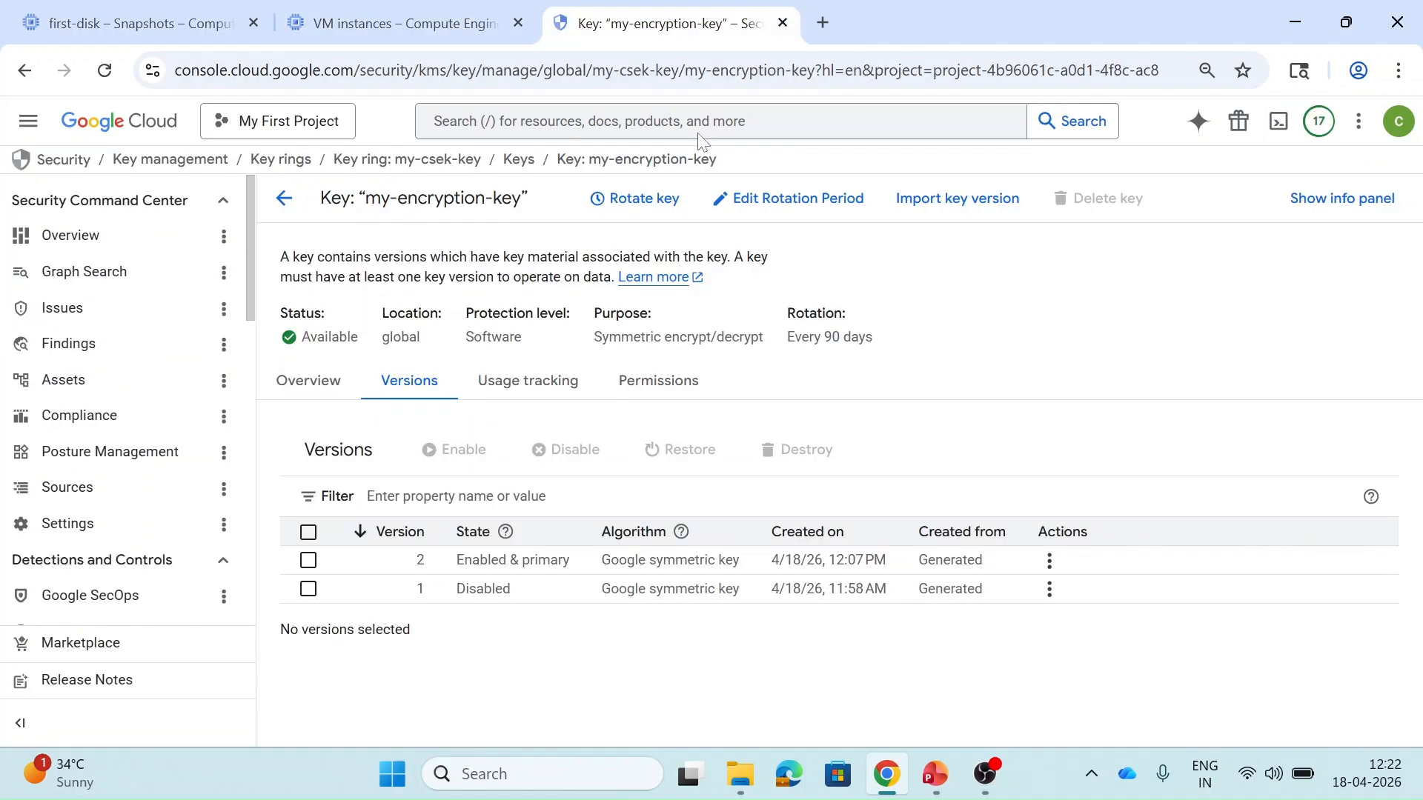
{"action": "left_click", "coordinate": [307, 589]}
{"action": "left_click", "coordinate": [799, 451]}
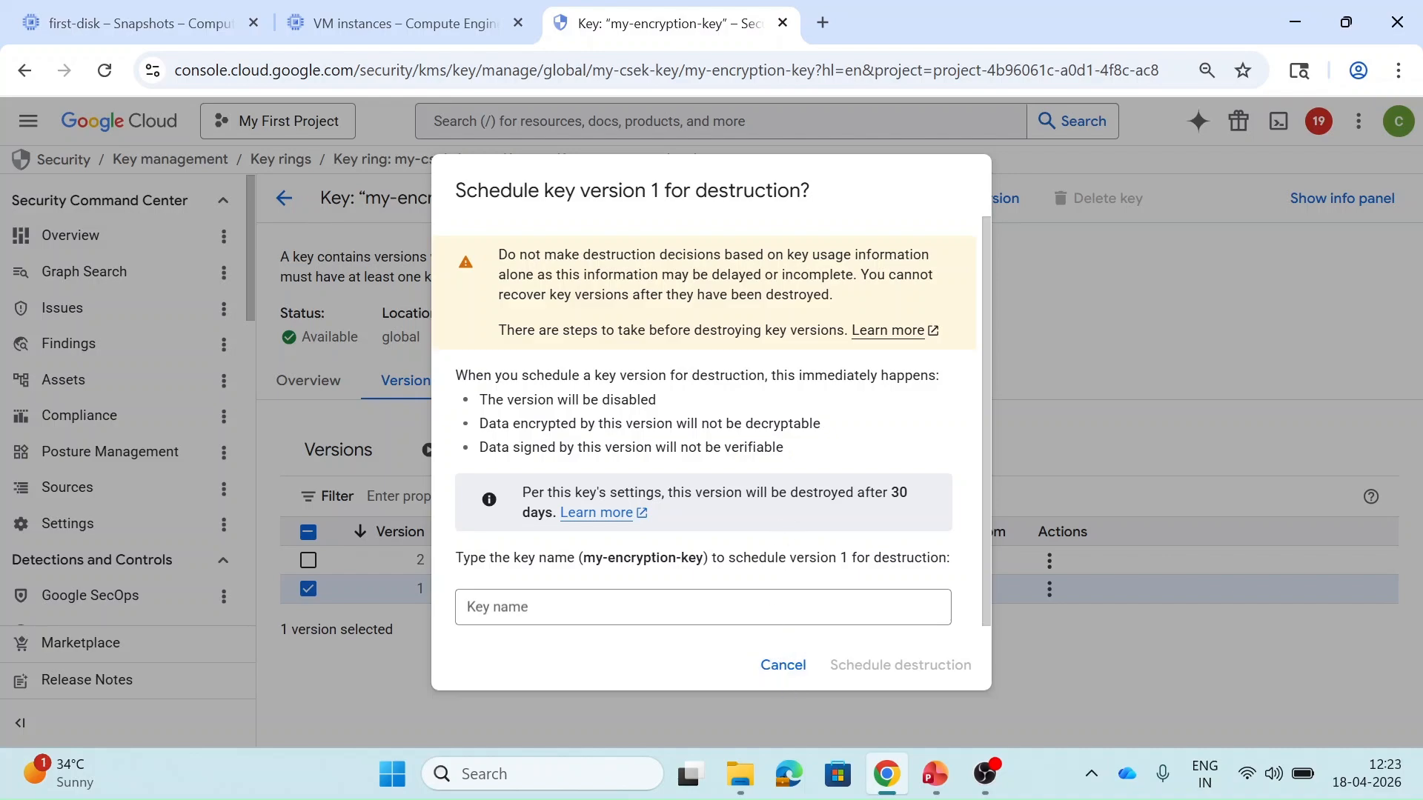
{"action": "left_click", "coordinate": [798, 669]}
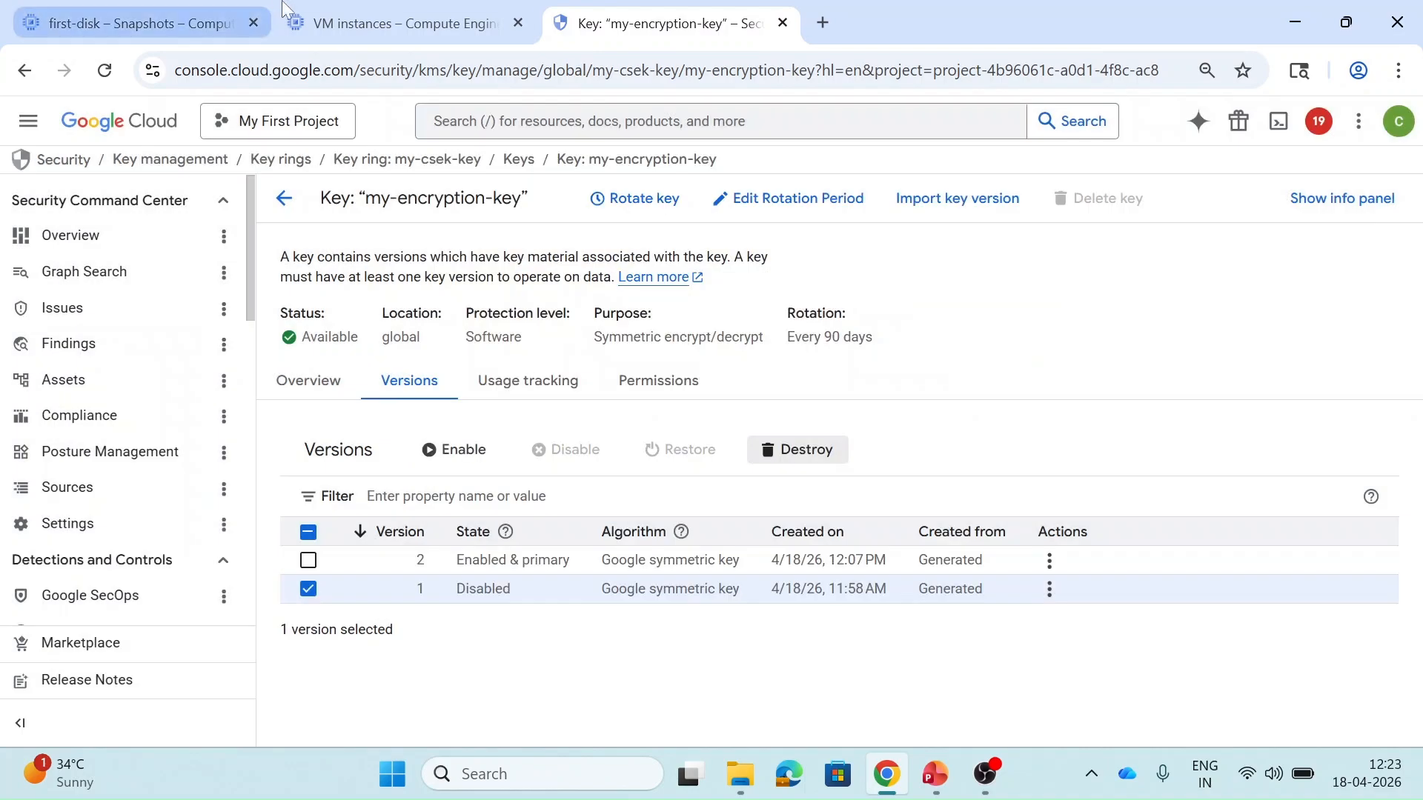
Step: Deselect first-vm in the instance list, and enable version 1 of my-encryption-key again
{"action": "left_click", "coordinate": [401, 9]}
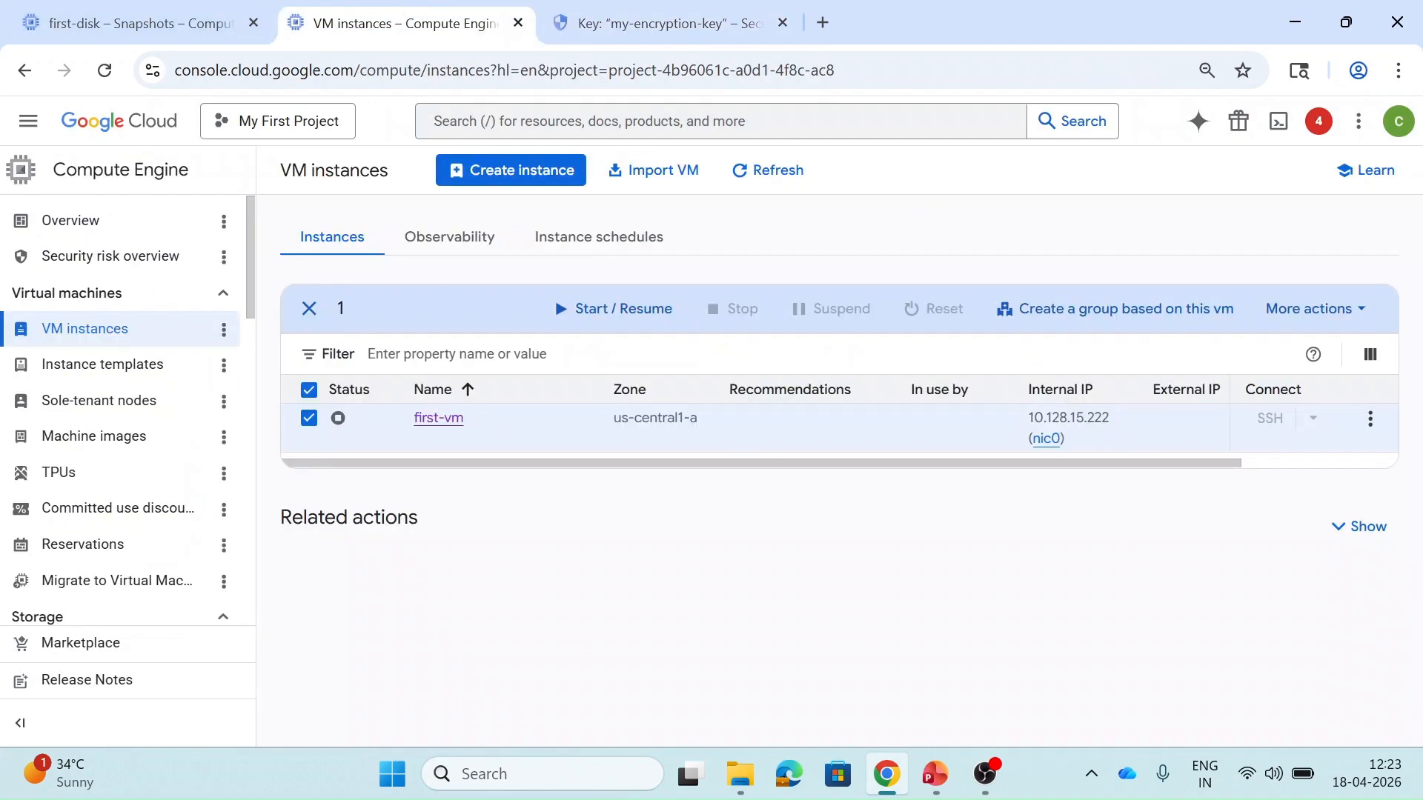
{"action": "left_click", "coordinate": [310, 421]}
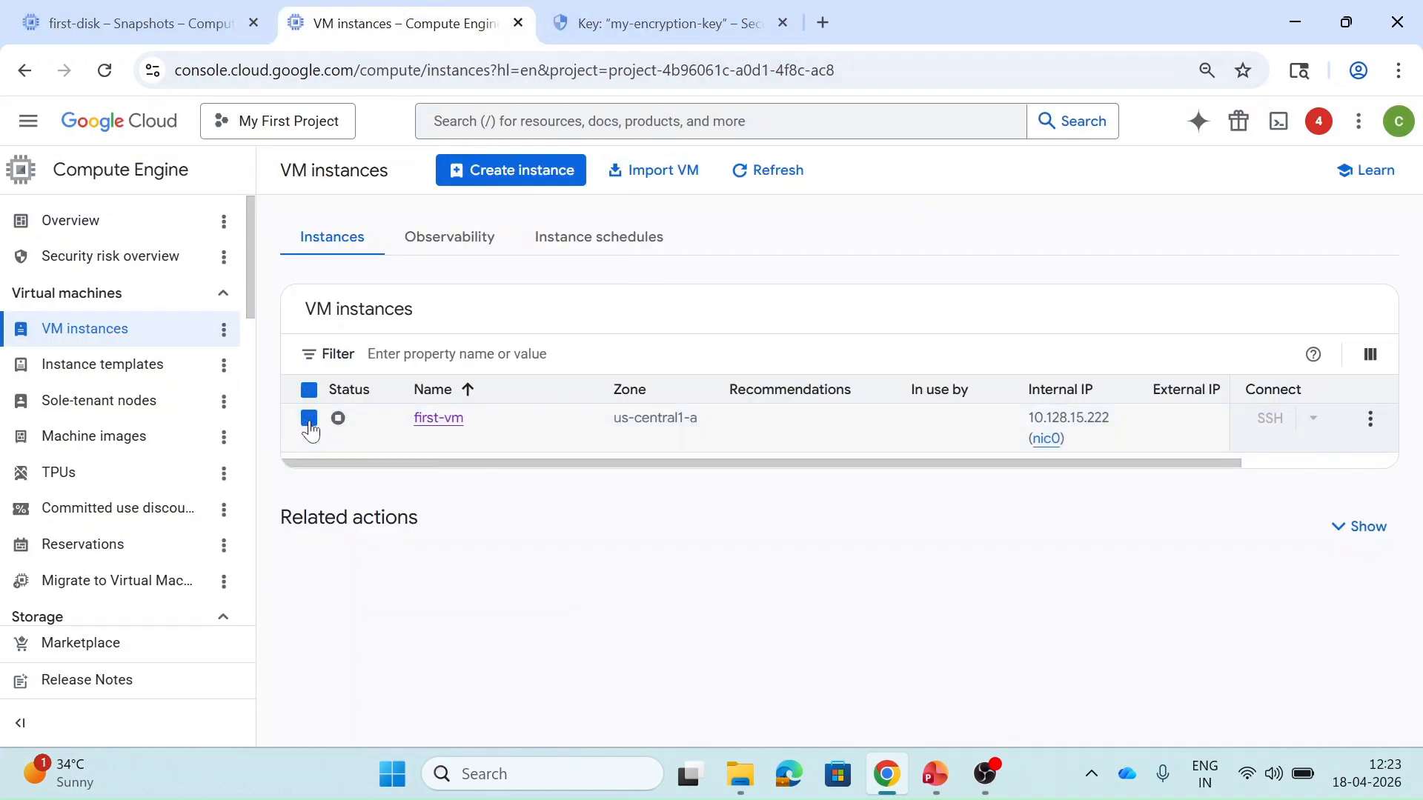
{"action": "key", "text": "ctrl+Tab"}
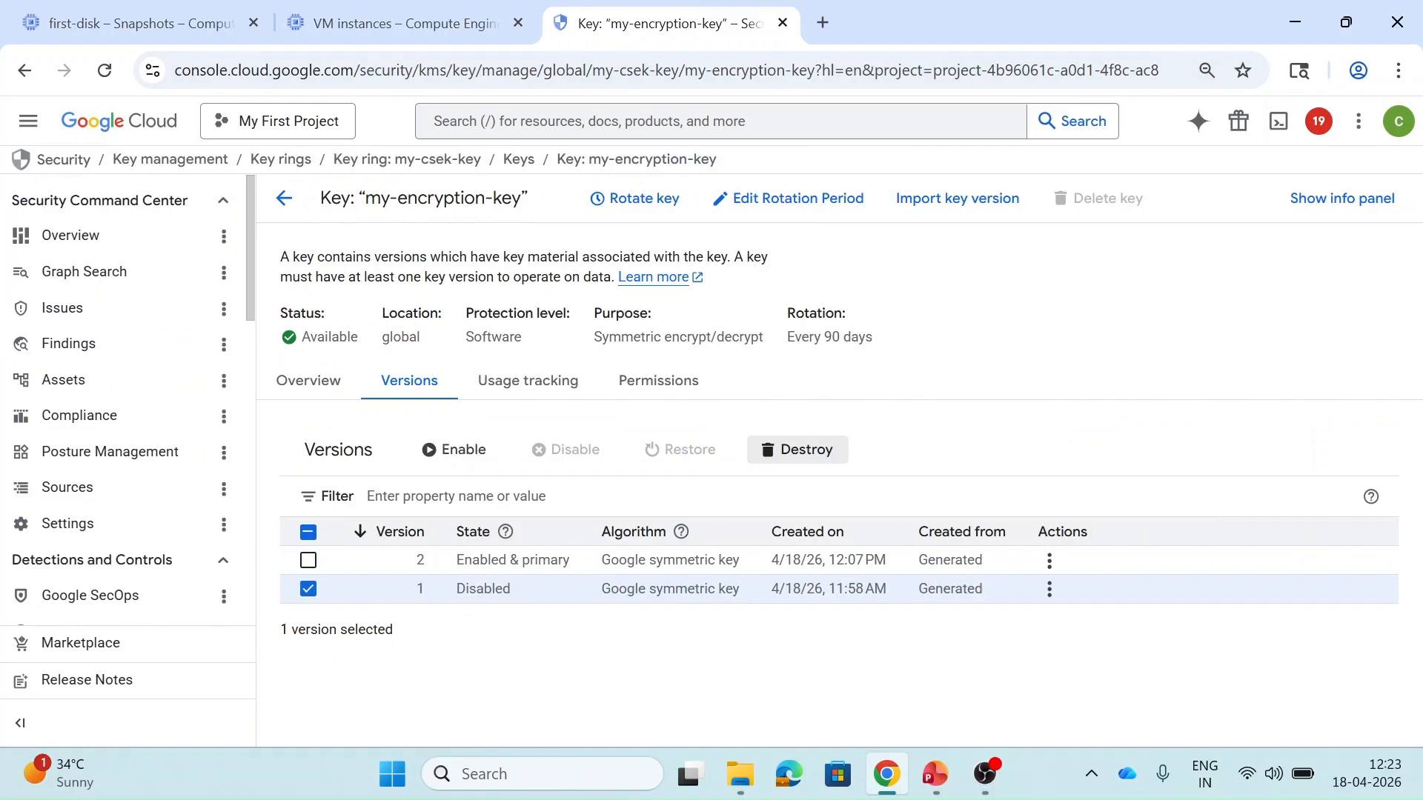
{"action": "left_click", "coordinate": [478, 450]}
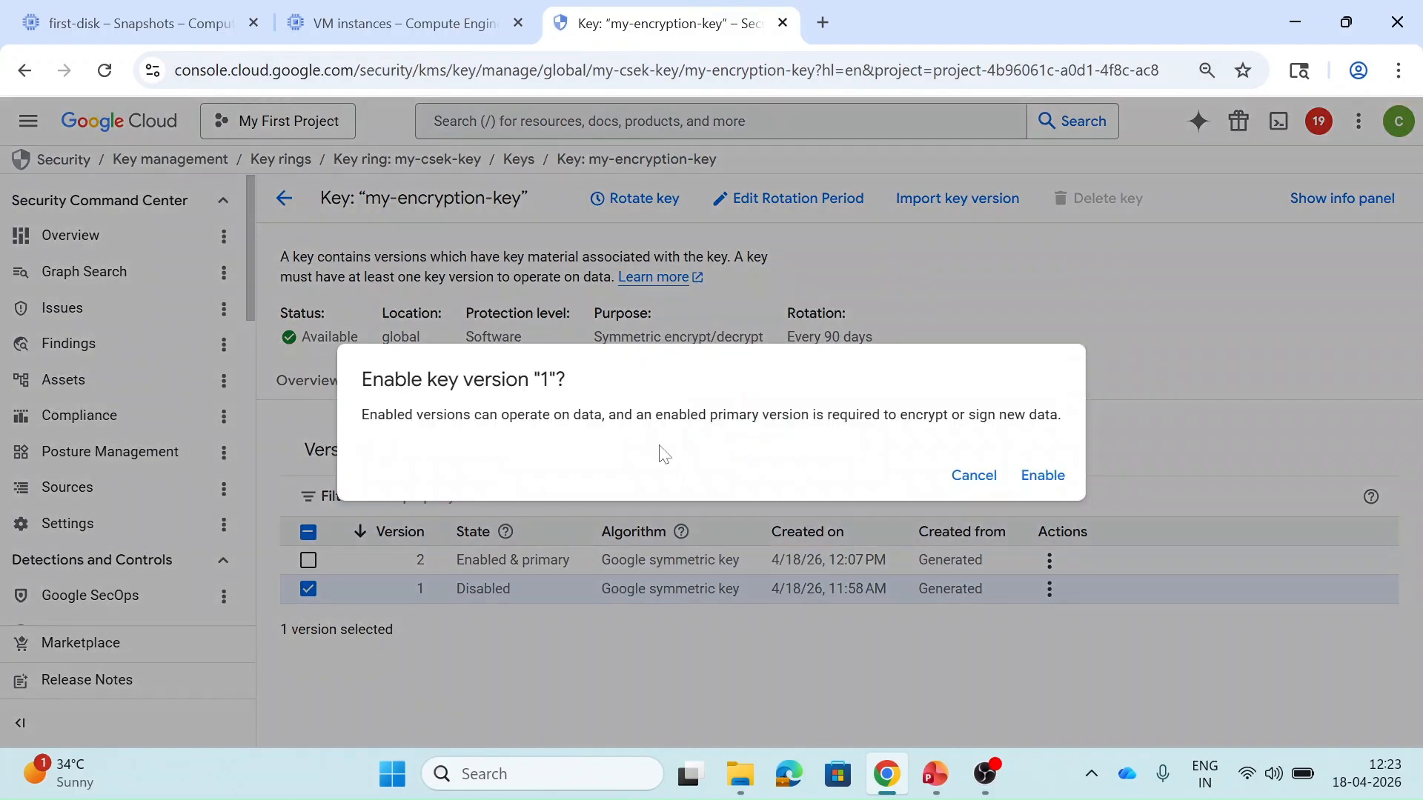
{"action": "left_click", "coordinate": [1037, 483]}
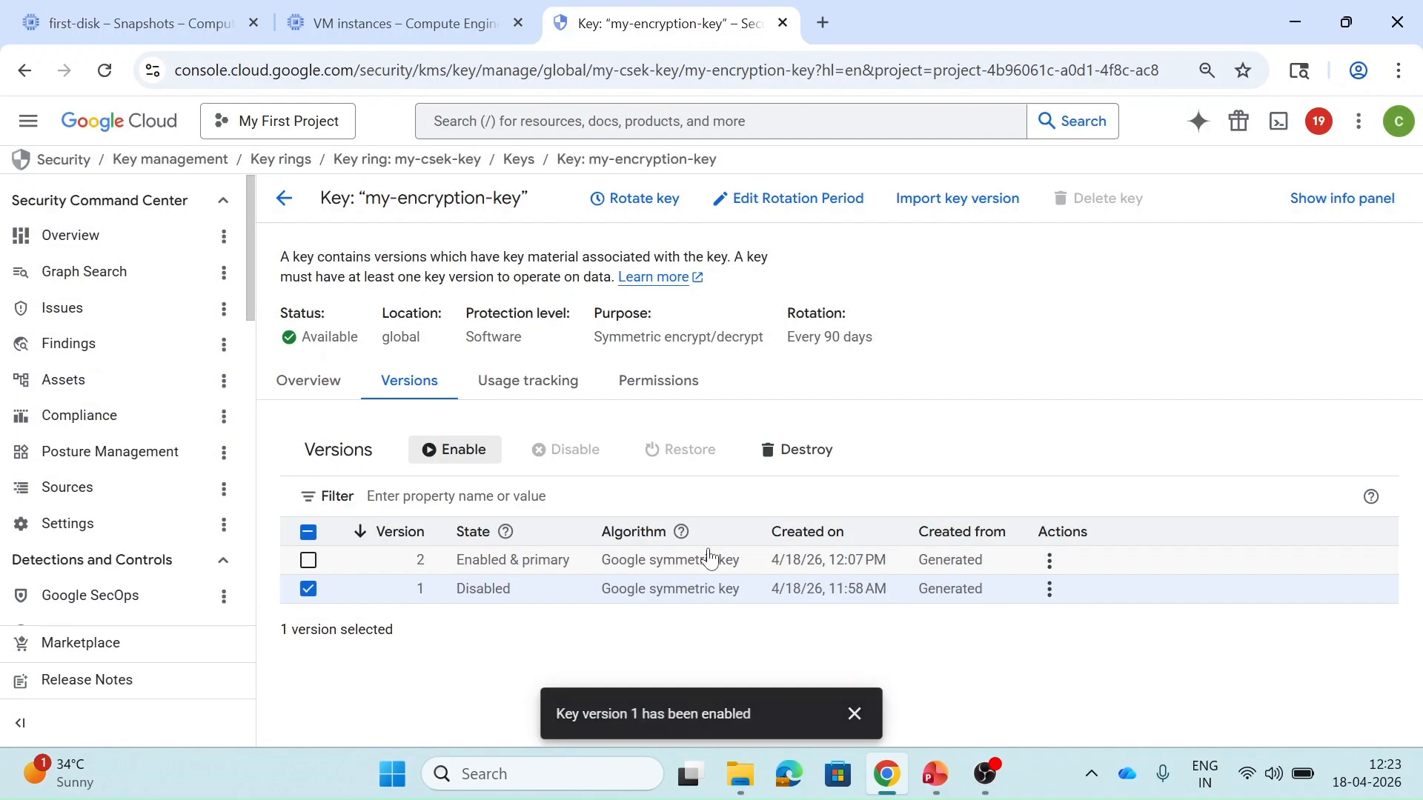
Step: Start the instance first-vm from the VM instances list
{"action": "left_click", "coordinate": [386, 23]}
{"action": "left_click", "coordinate": [309, 418]}
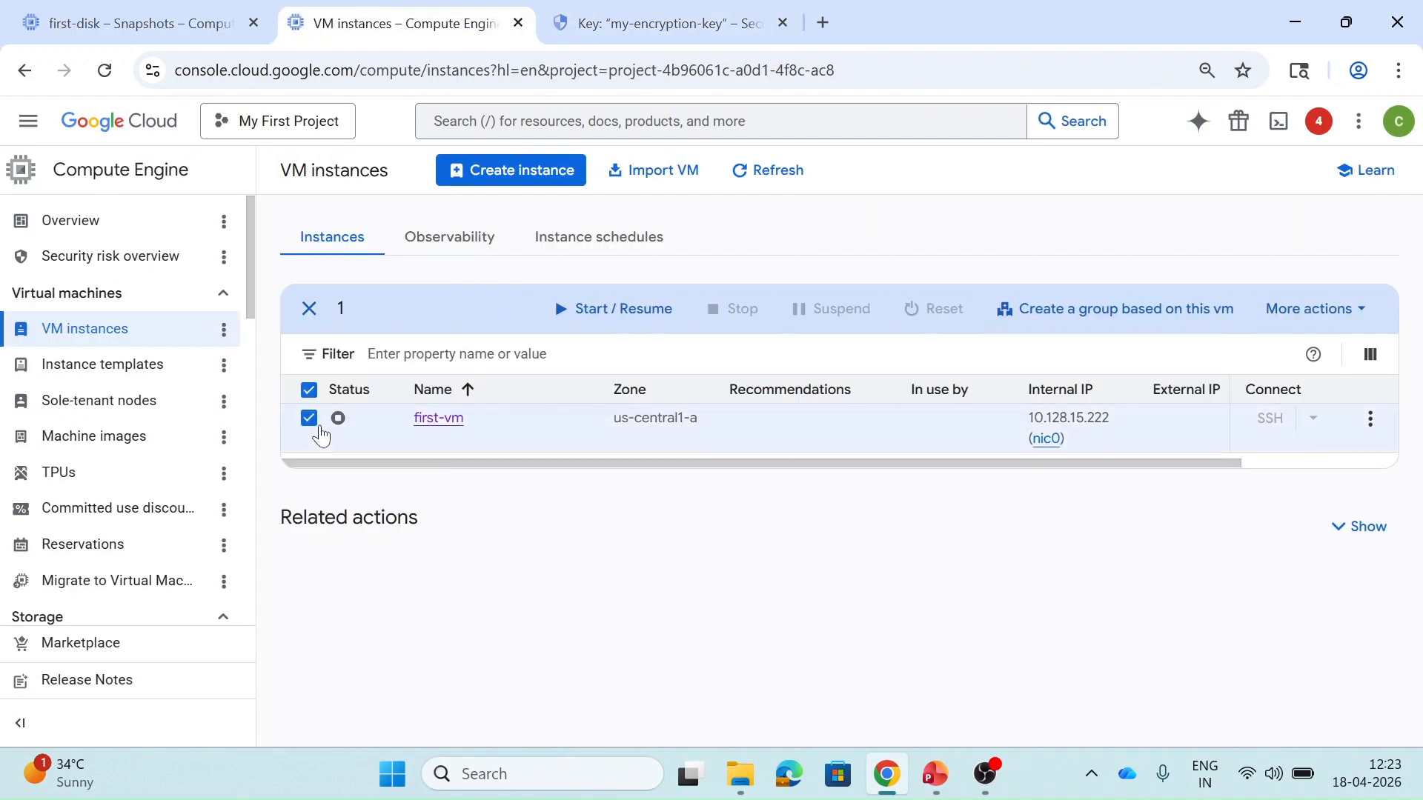
{"action": "left_click", "coordinate": [609, 309]}
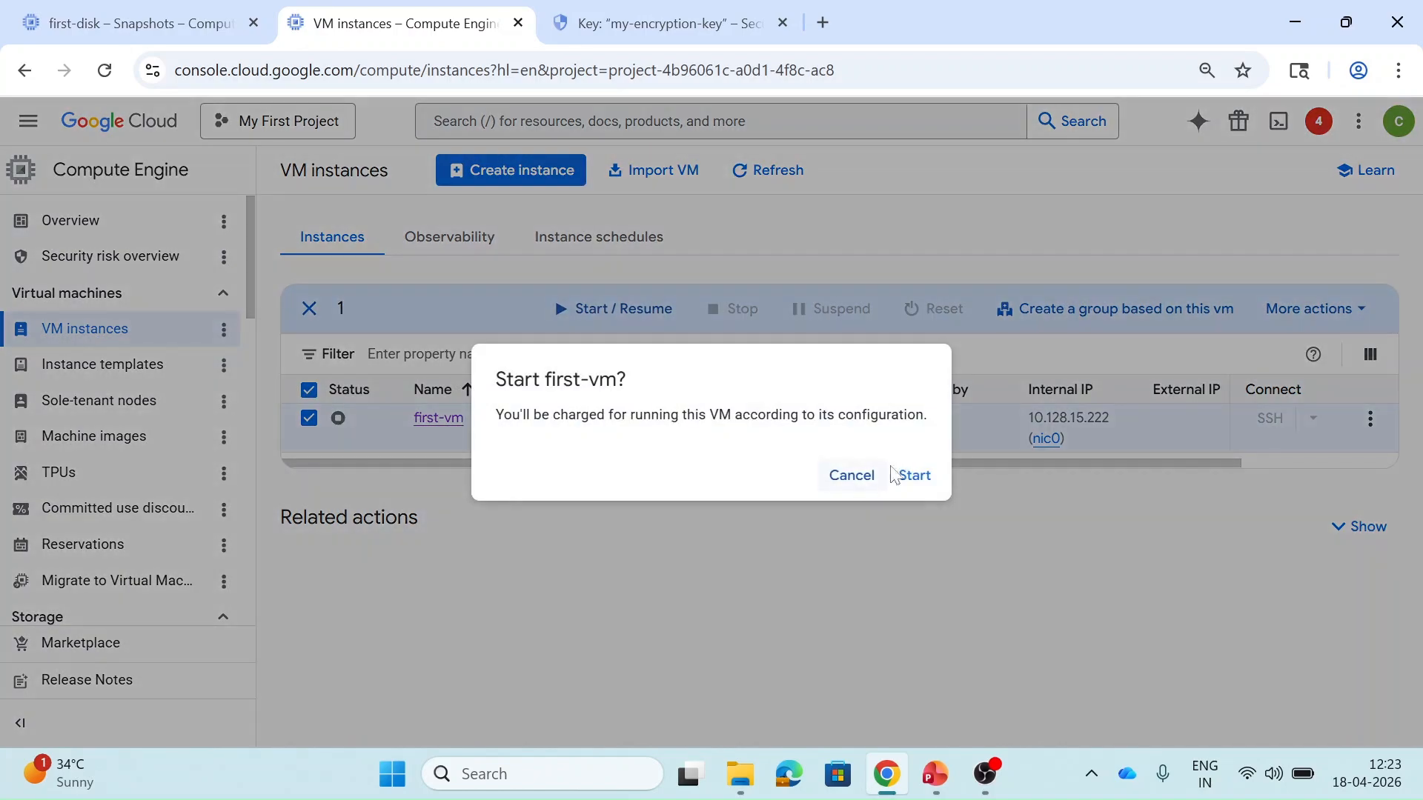
{"action": "left_click", "coordinate": [902, 478]}
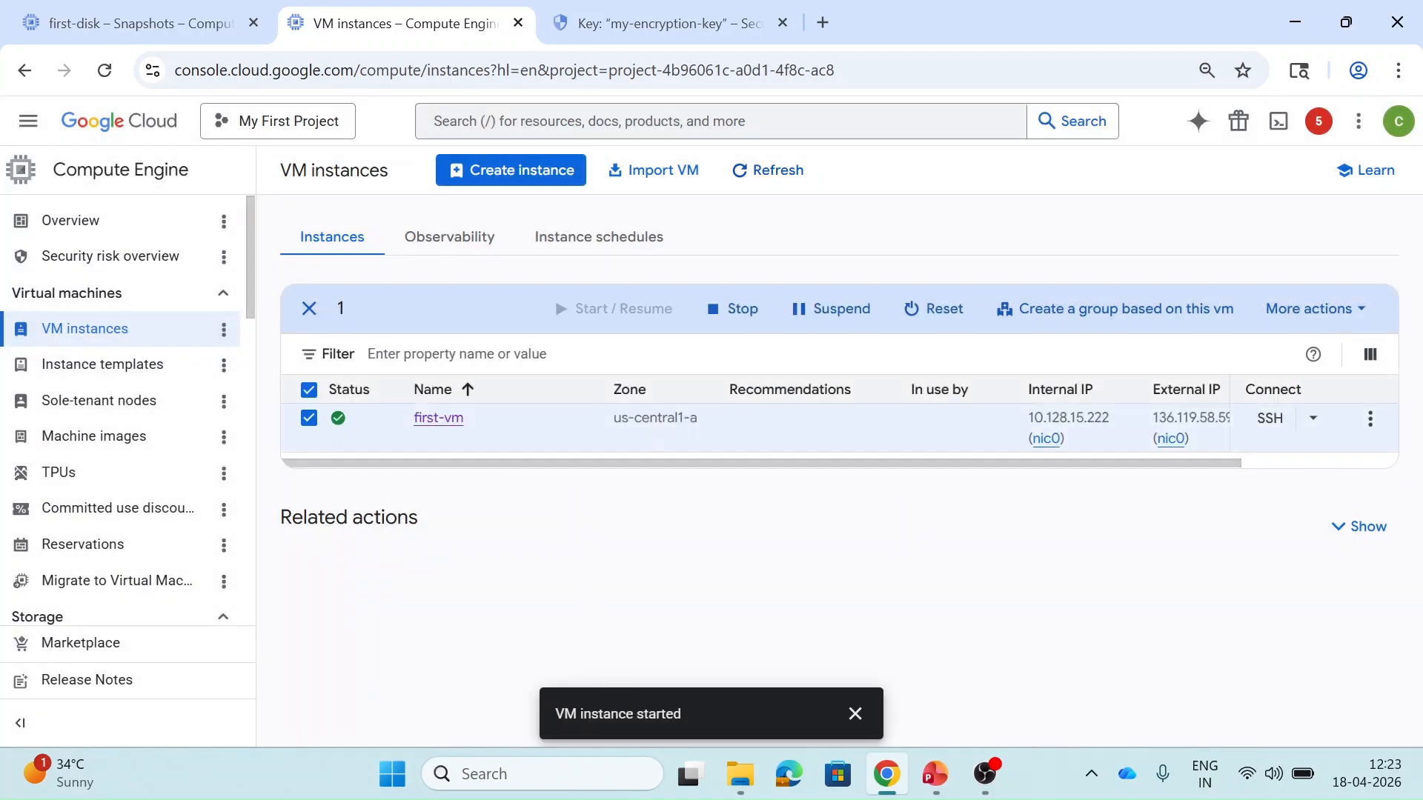
Step: Open first-vm for editing and examine its Customer Managed Encryption Key (CMEK) revocation policy options
{"action": "left_click", "coordinate": [449, 422]}
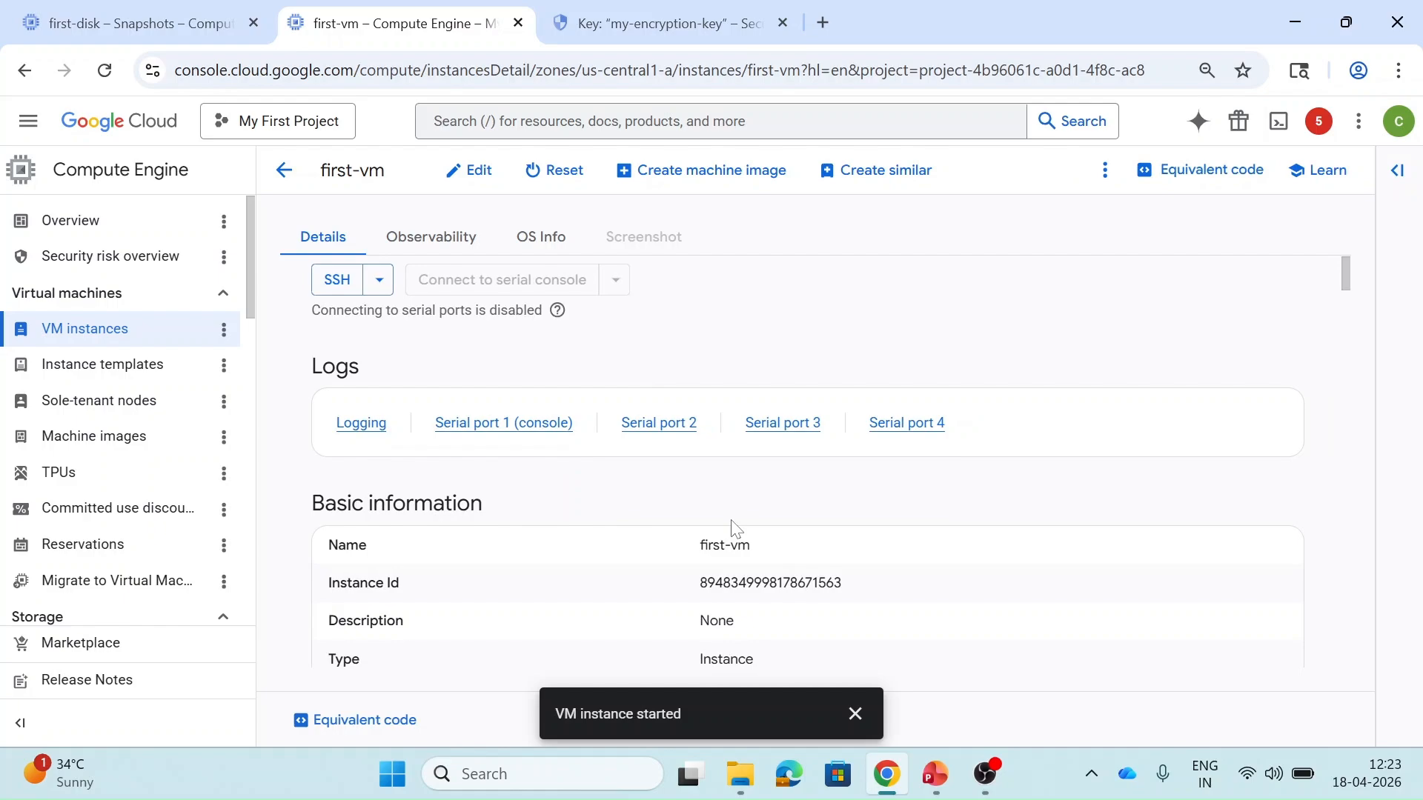
{"action": "left_click", "coordinate": [474, 178]}
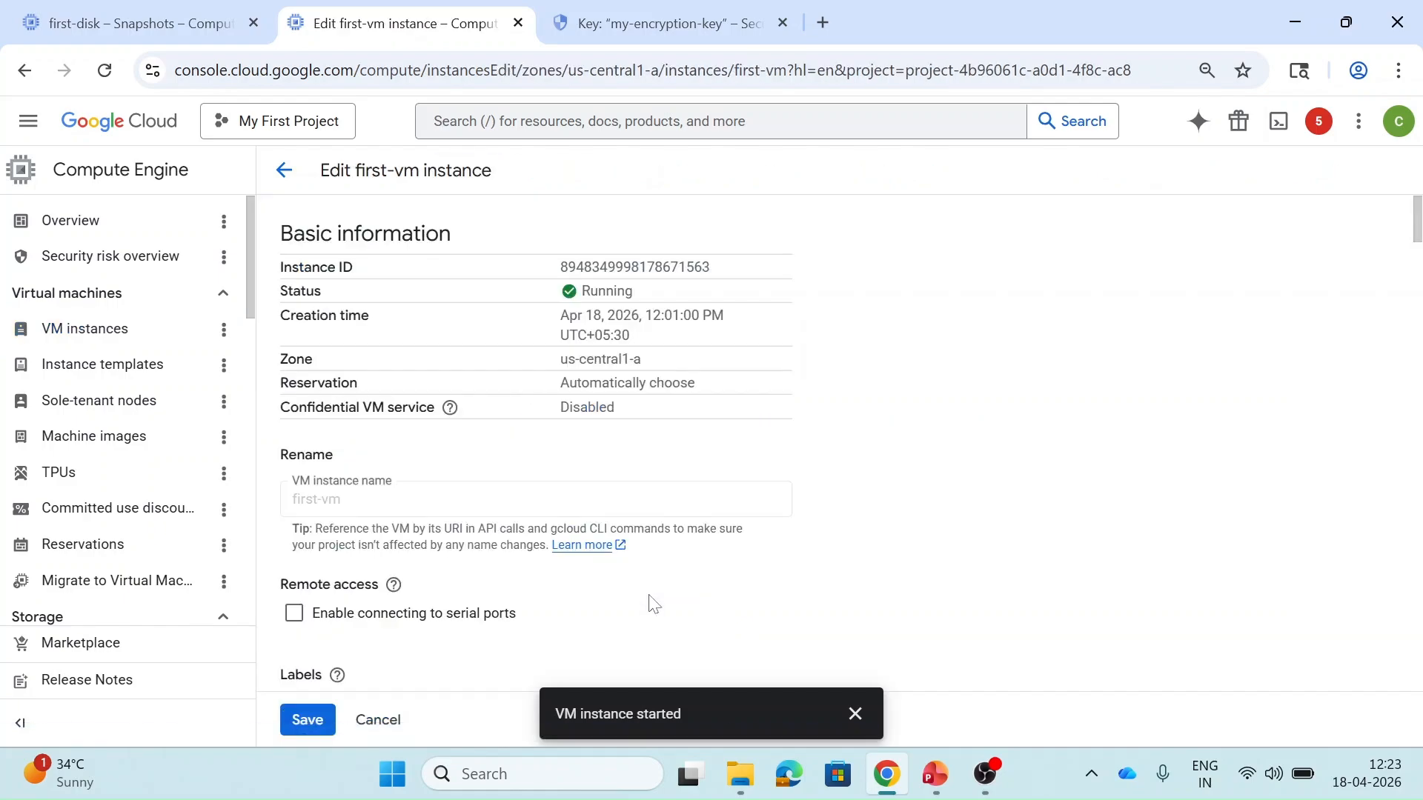
{"action": "scroll", "coordinate": [650, 602], "scroll_direction": "down", "scroll_amount": 20}
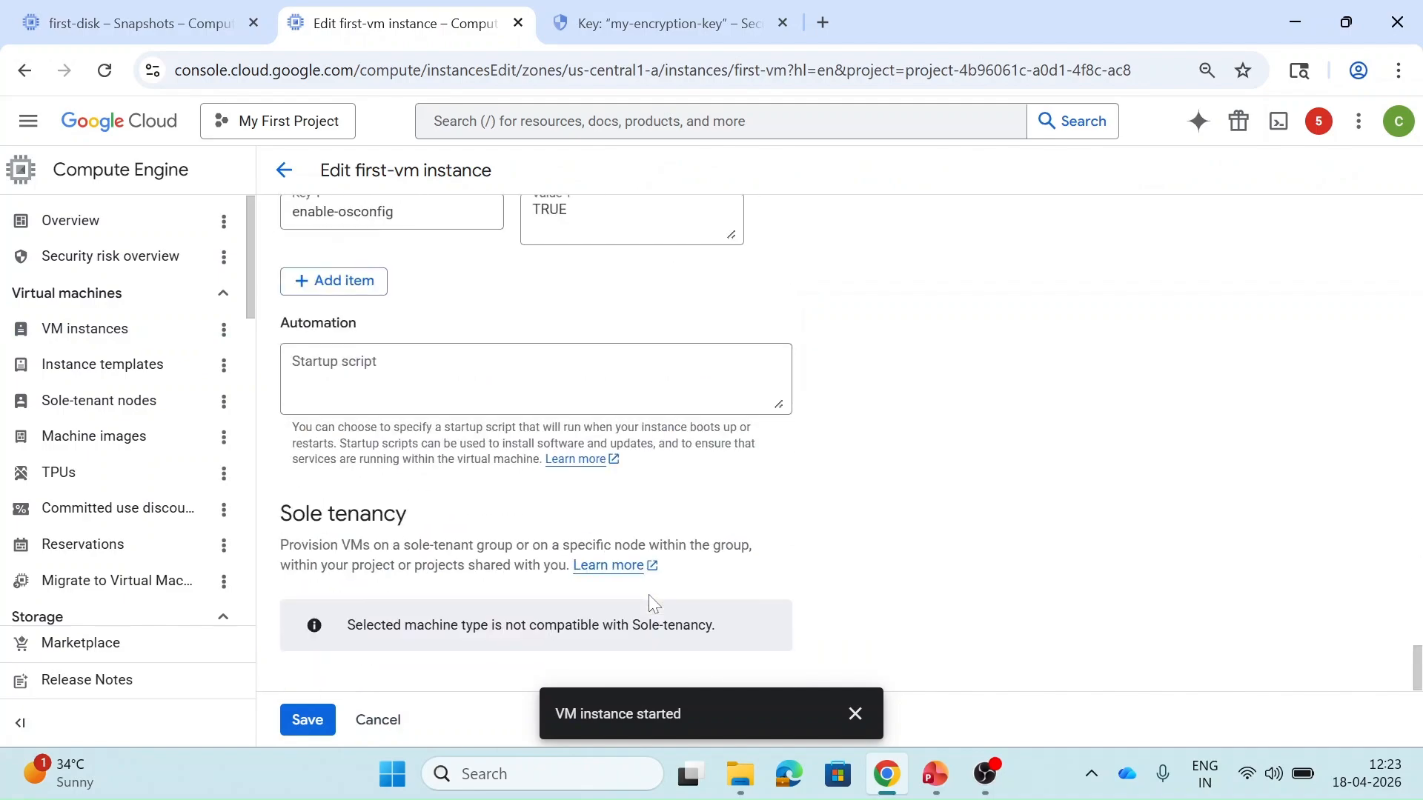
{"action": "scroll", "coordinate": [648, 594], "scroll_direction": "up", "scroll_amount": 6}
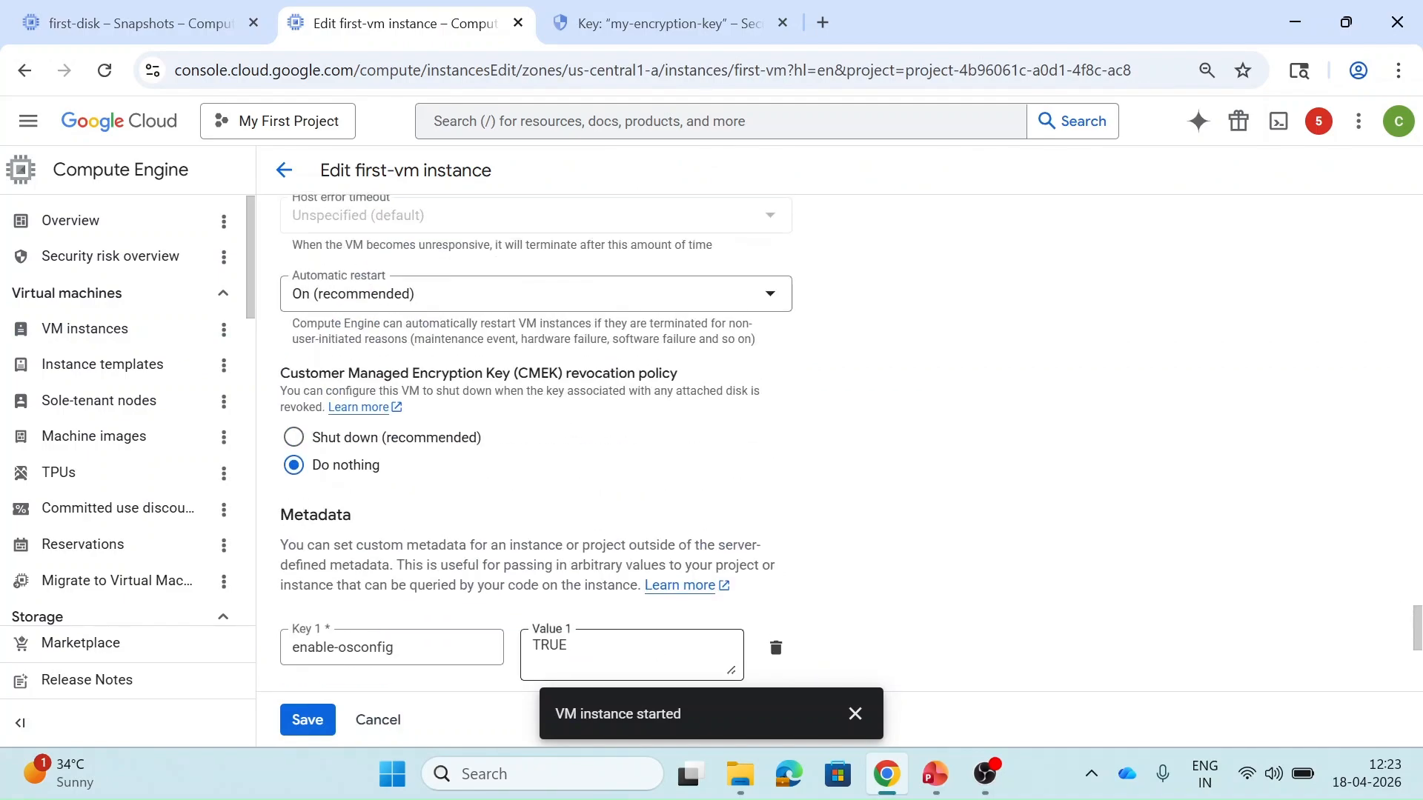
{"action": "scroll", "coordinate": [286, 410], "scroll_direction": "up", "scroll_amount": 5}
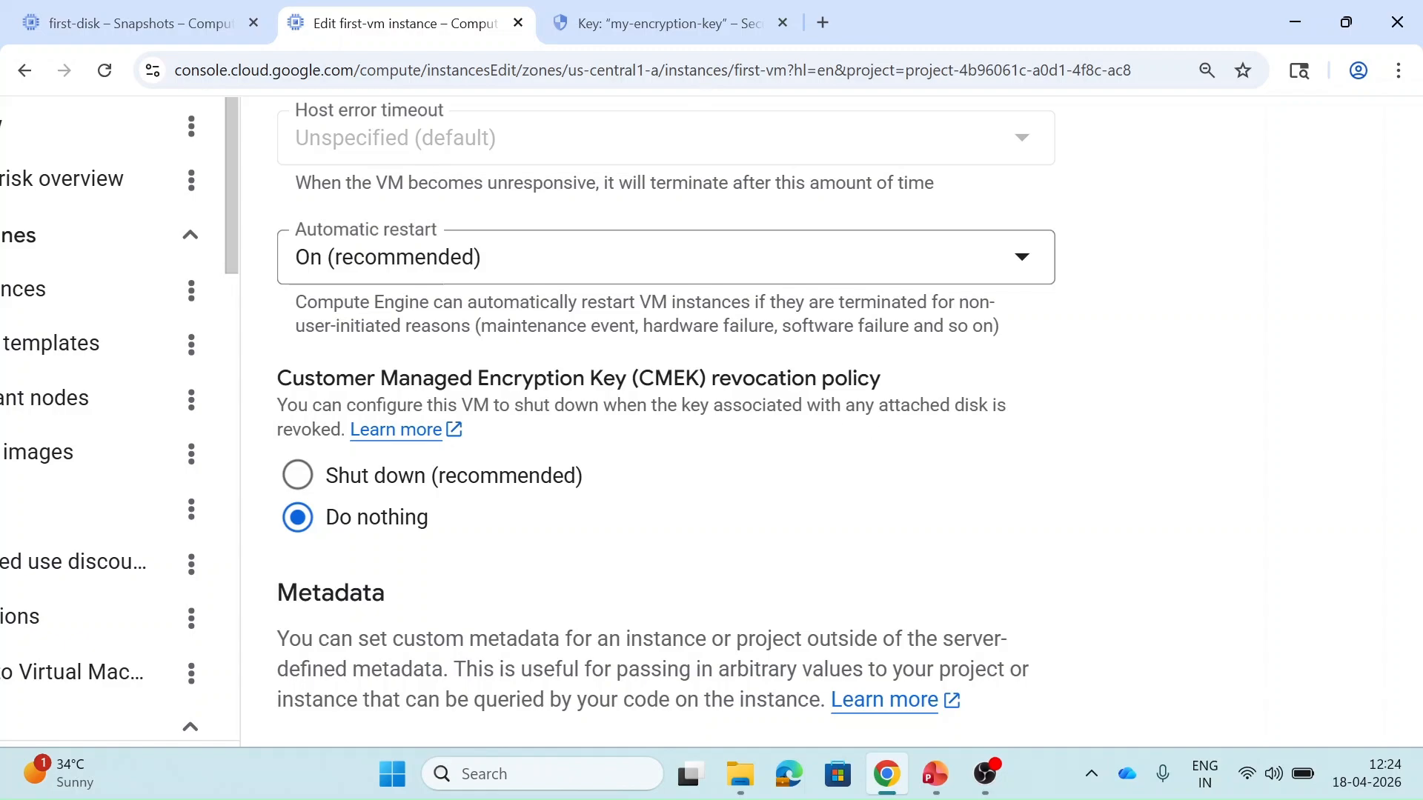
Step: Set first-vm's CMEK revocation policy to Shut down (recommended) and save the instance
{"action": "left_click", "coordinate": [415, 489]}
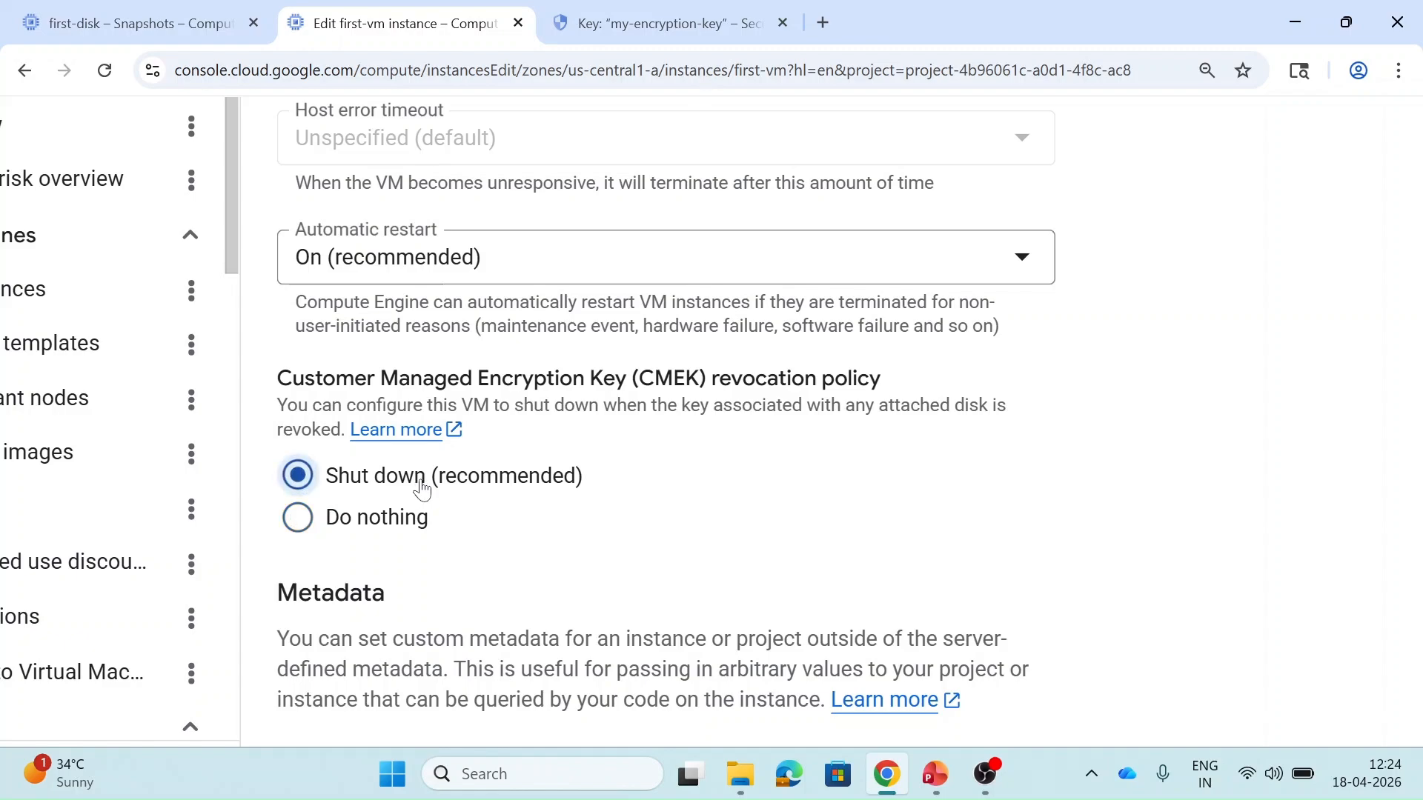
{"action": "key", "text": "ctrl+minus"}
{"action": "key", "text": "ctrl+minus"}
{"action": "key", "text": "ctrl+minus"}
{"action": "left_click", "coordinate": [306, 722]}
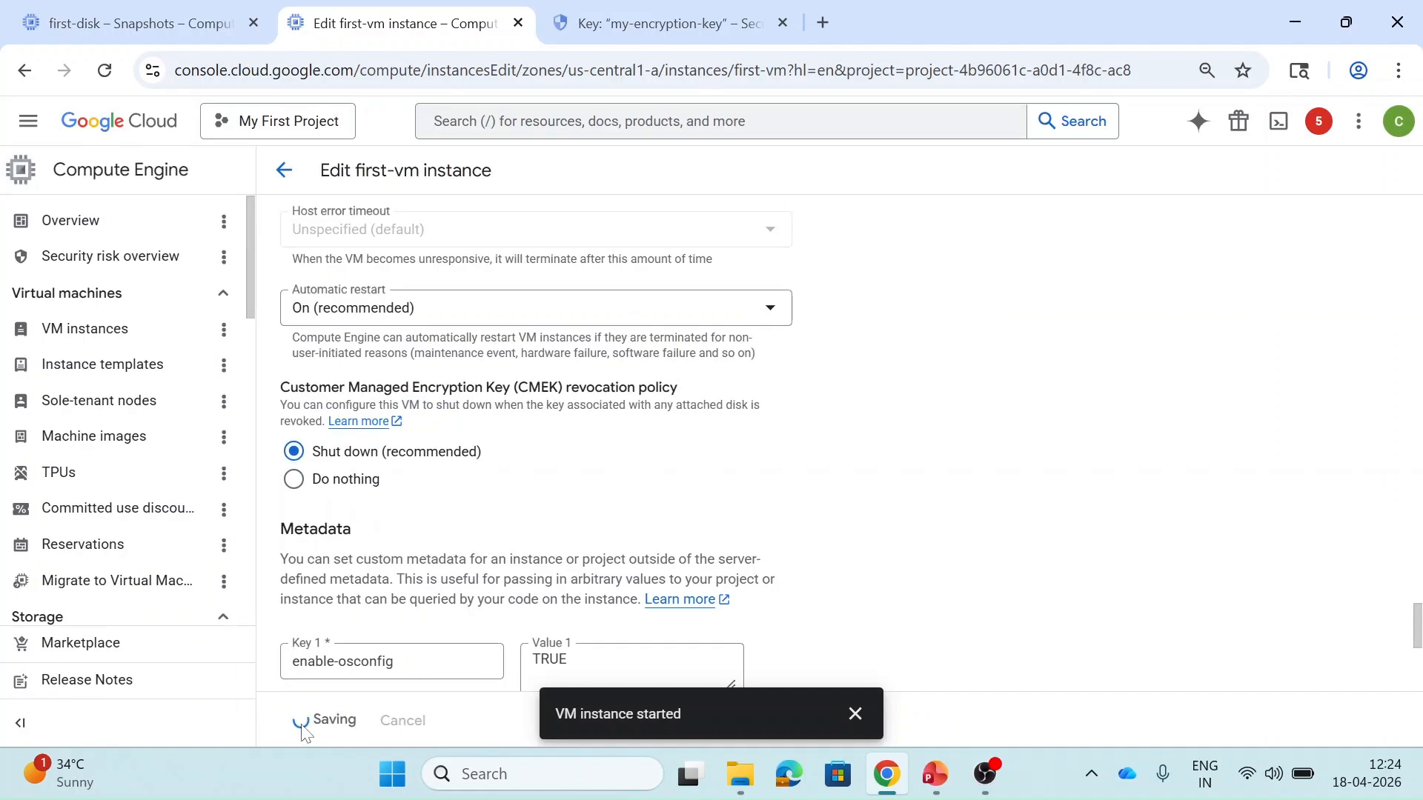
{"action": "left_click", "coordinate": [855, 715]}
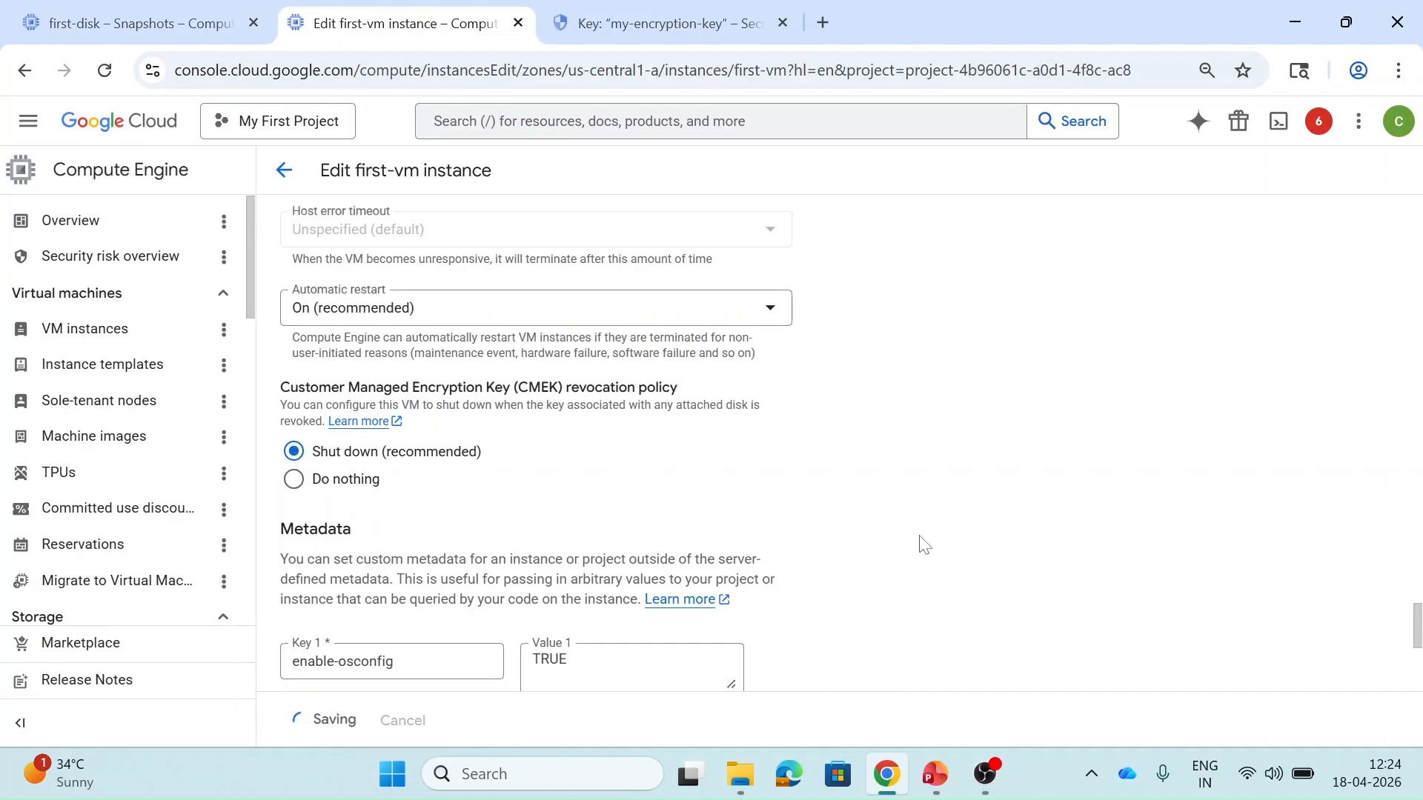
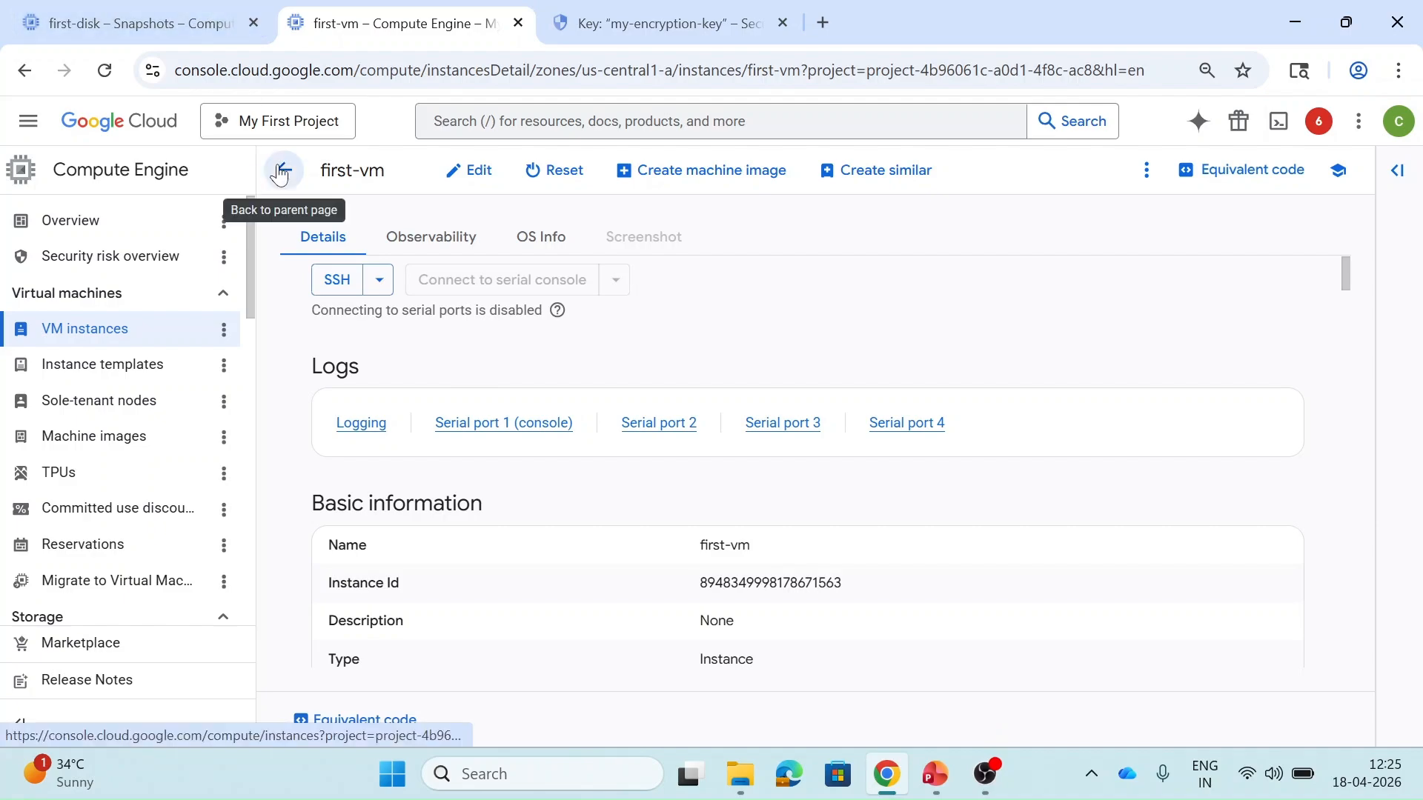
Step: Return first-vm's page to the VM instances list, and disable version 1 of my-encryption-key
{"action": "left_click", "coordinate": [284, 170]}
{"action": "left_click", "coordinate": [667, 22]}
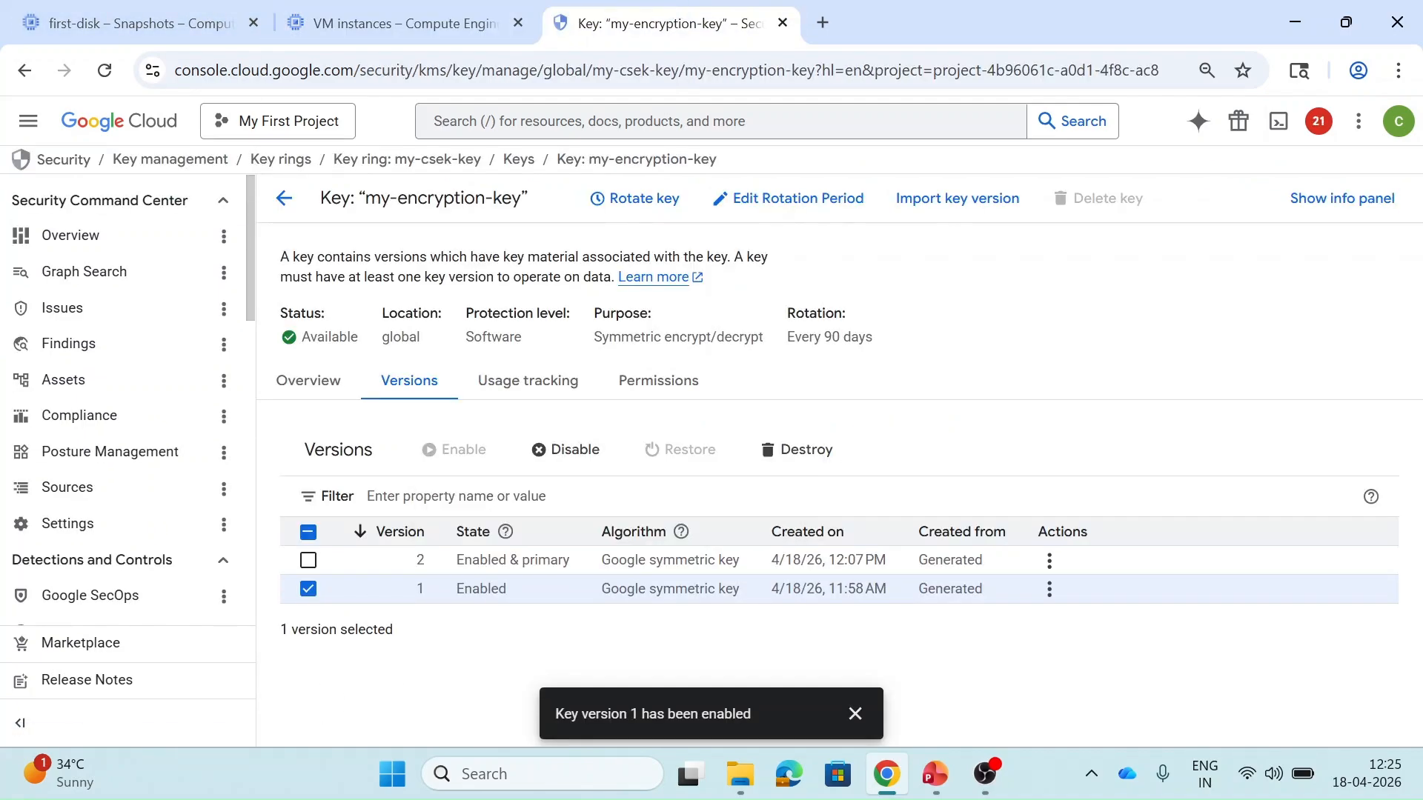
{"action": "left_click", "coordinate": [566, 449]}
{"action": "left_click", "coordinate": [952, 527]}
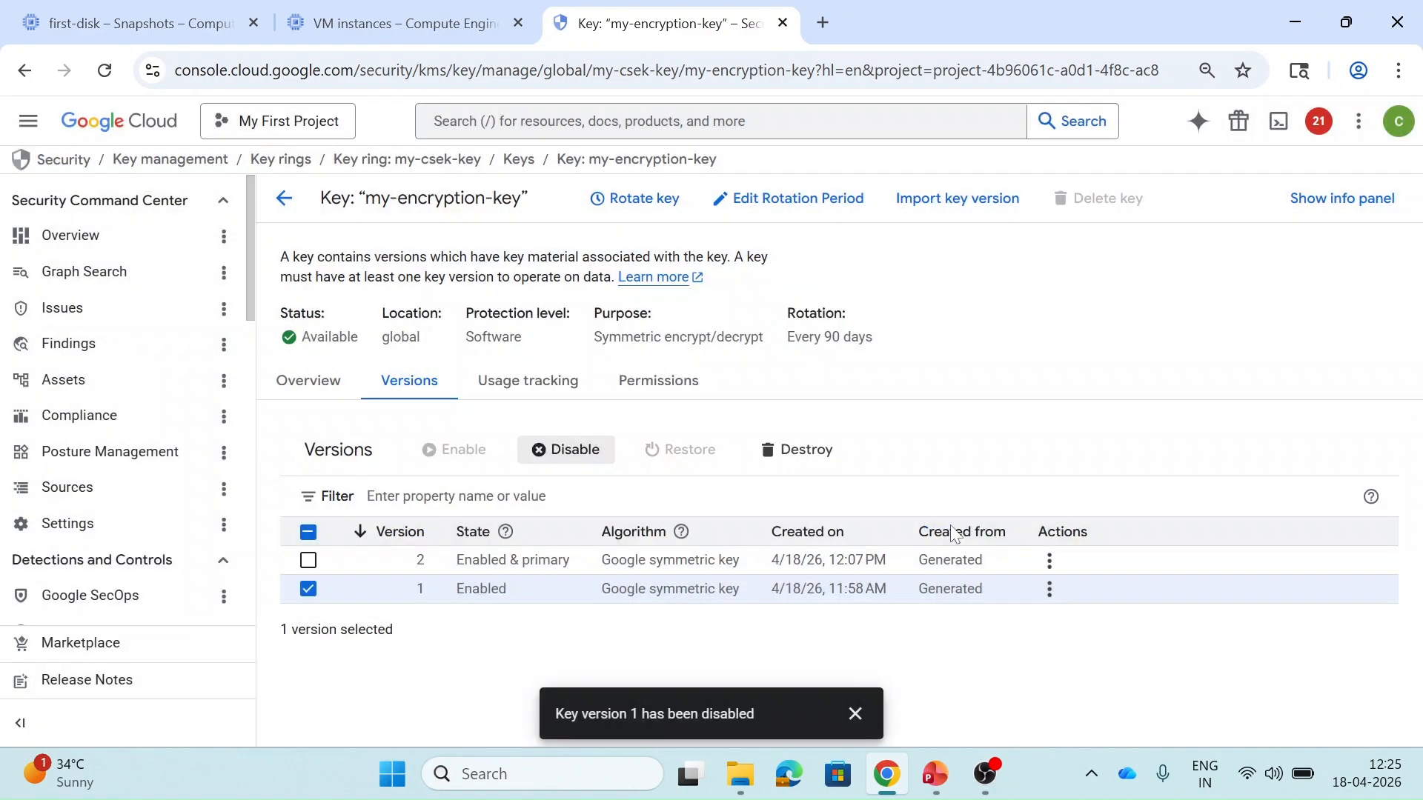
Step: Refresh the VM instances list and check the status of first-vm
{"action": "left_click", "coordinate": [335, 15]}
{"action": "left_click", "coordinate": [776, 180]}
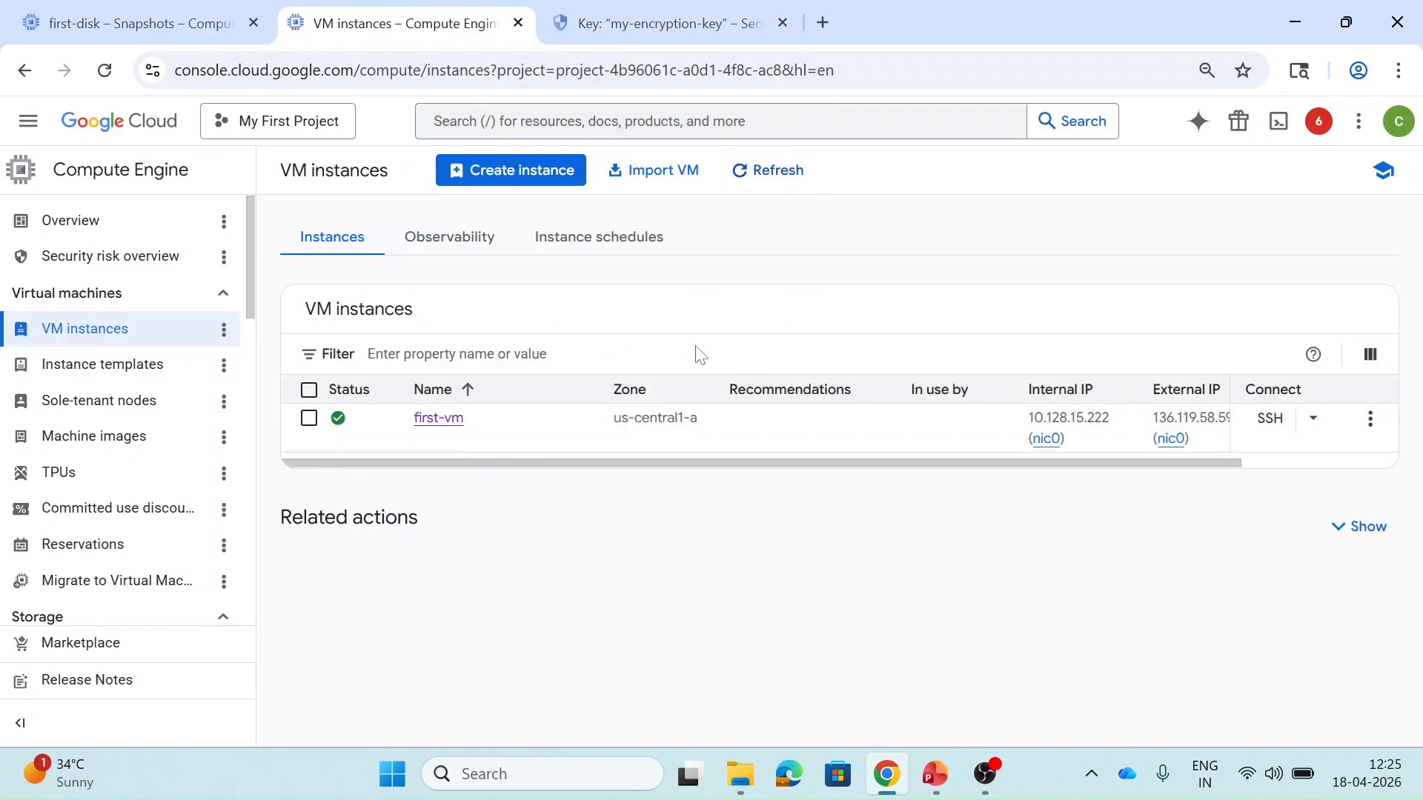
{"action": "left_click", "coordinate": [798, 180]}
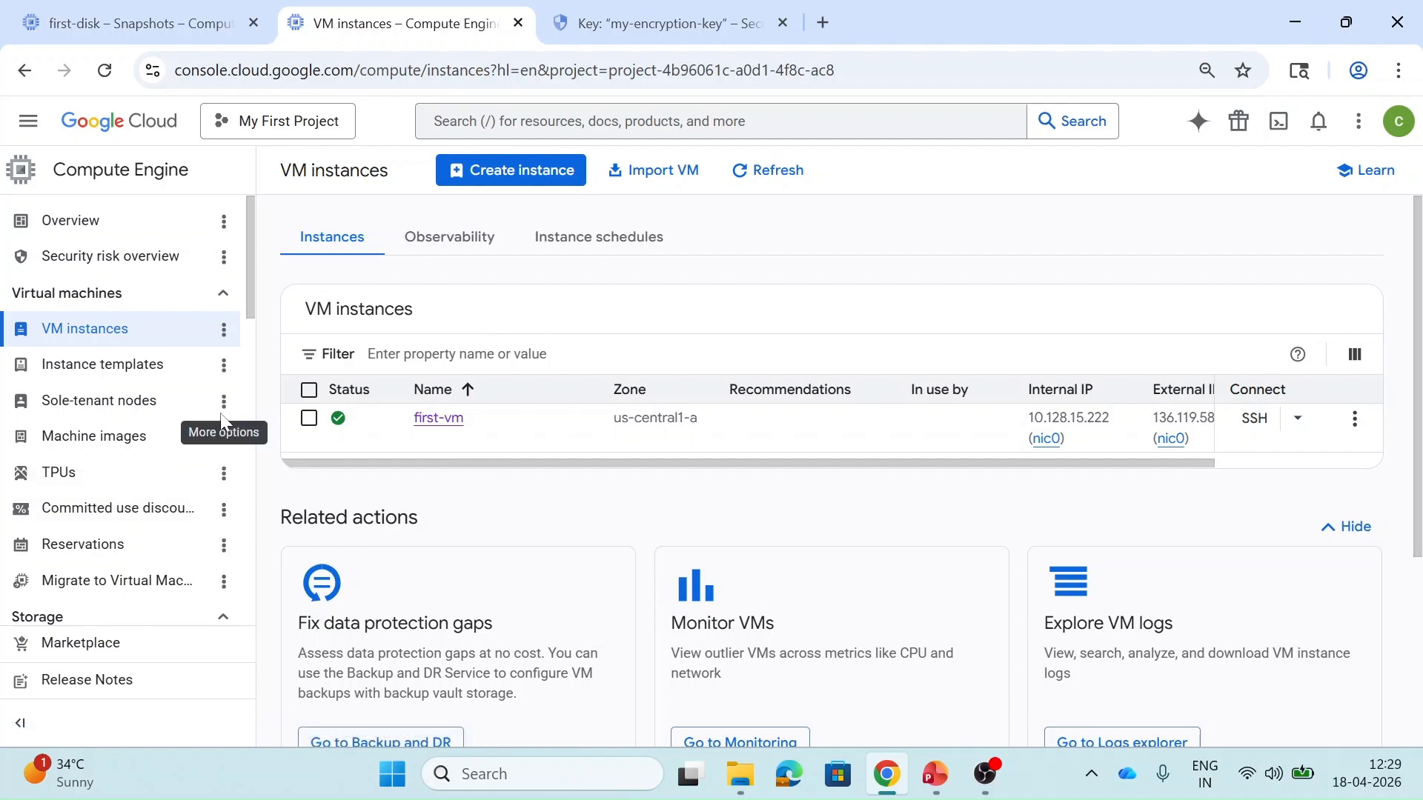
{"action": "scroll", "coordinate": [99, 467], "scroll_direction": "down", "scroll_amount": 1}
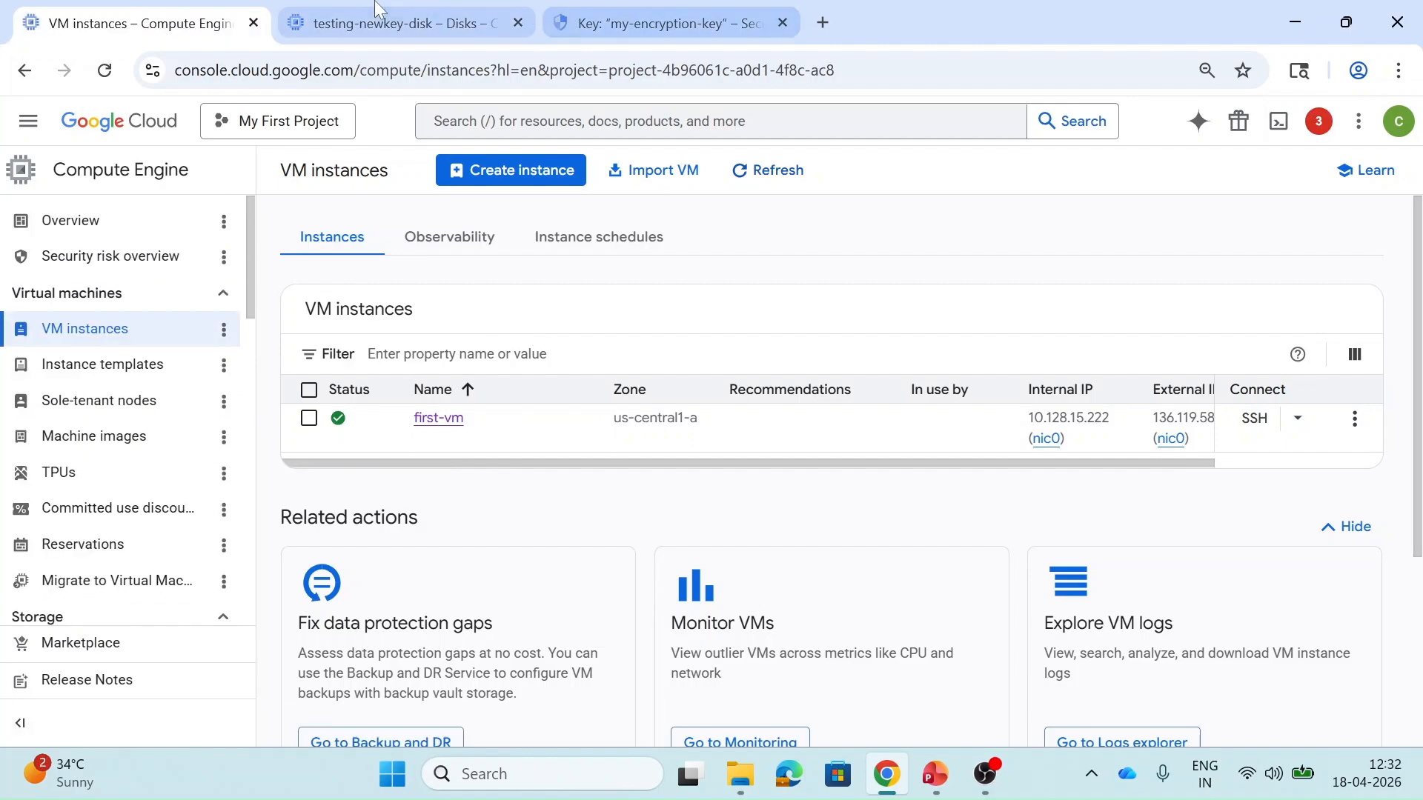
Step: Add version 2 of my-encryption-key to the version selection and disable the selected versions
{"action": "left_click", "coordinate": [392, 23]}
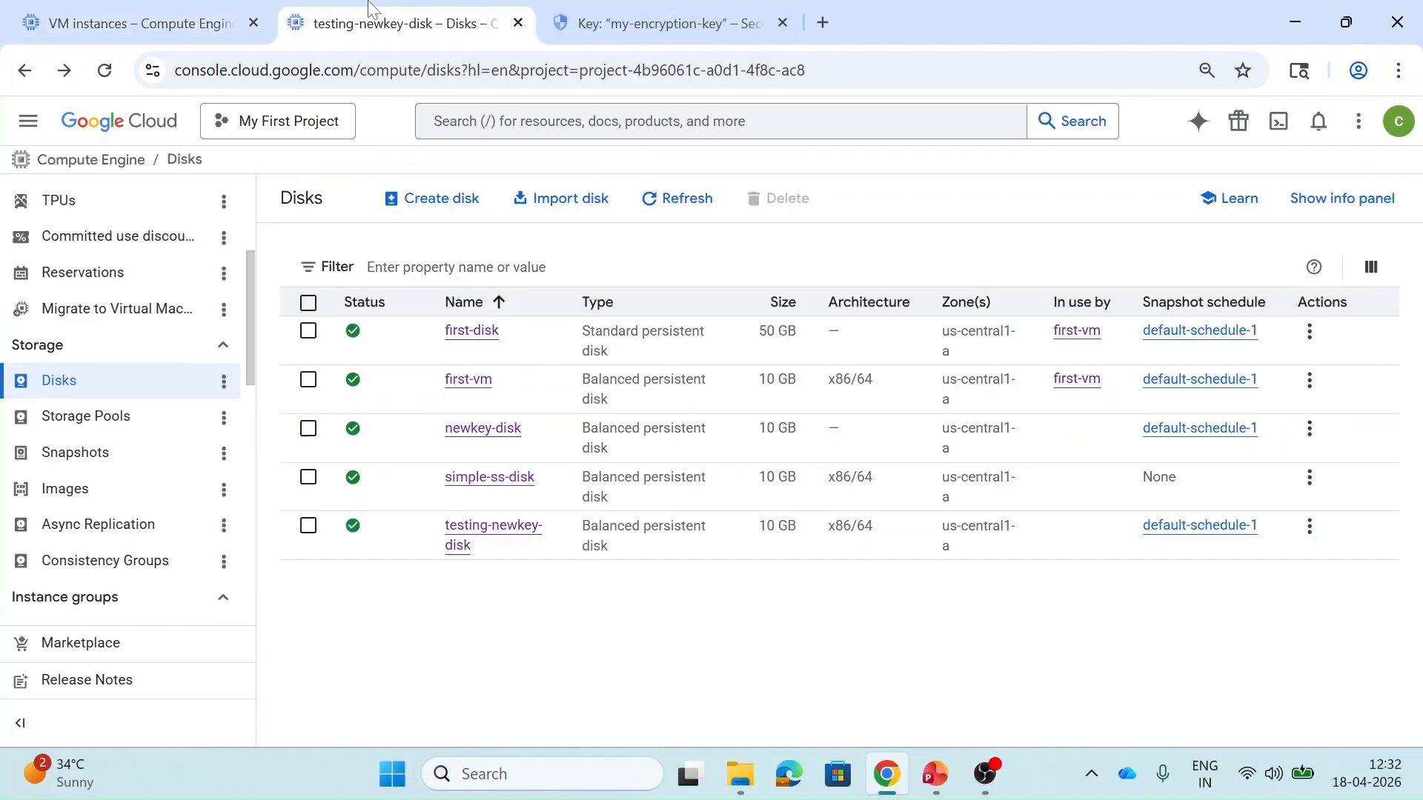
{"action": "left_click", "coordinate": [652, 23]}
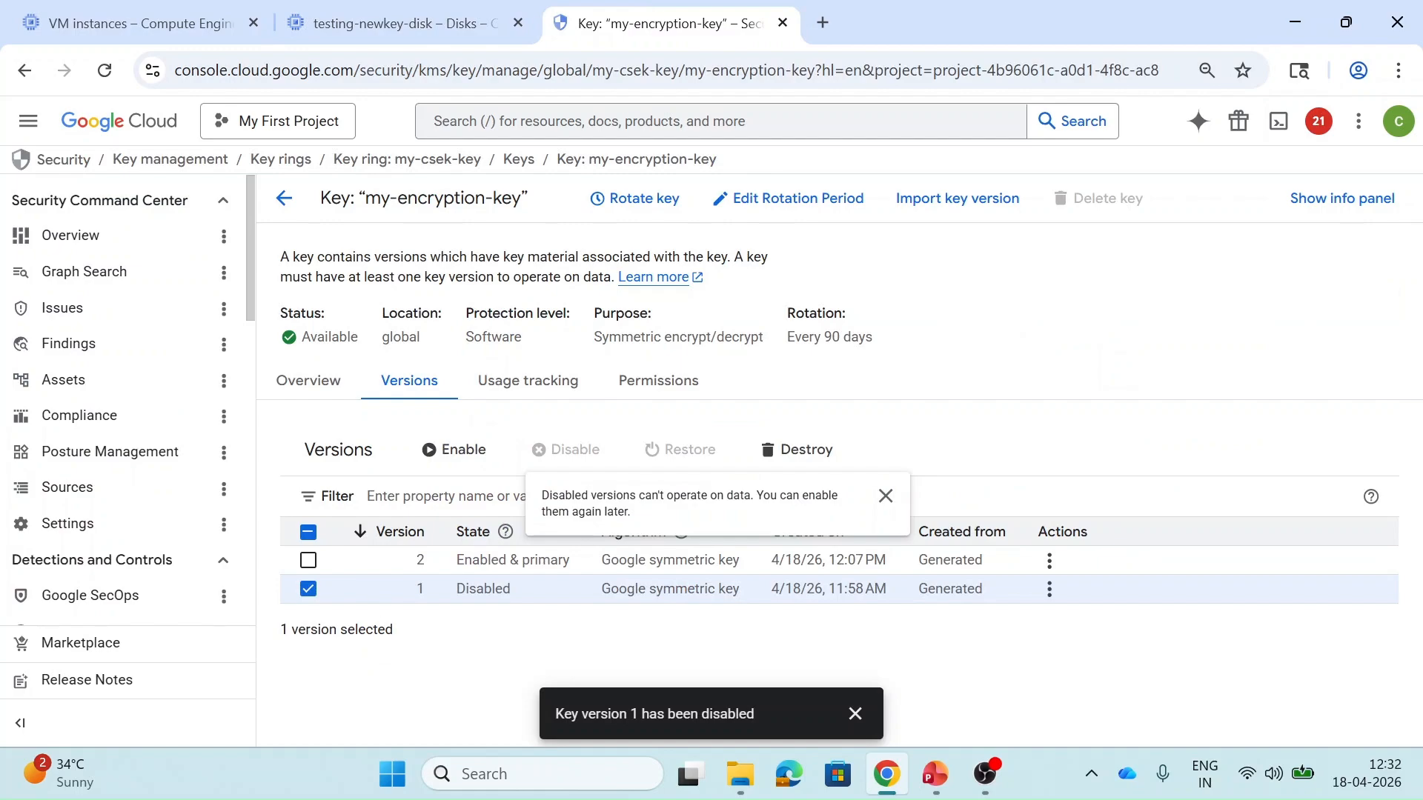
{"action": "left_click", "coordinate": [308, 560]}
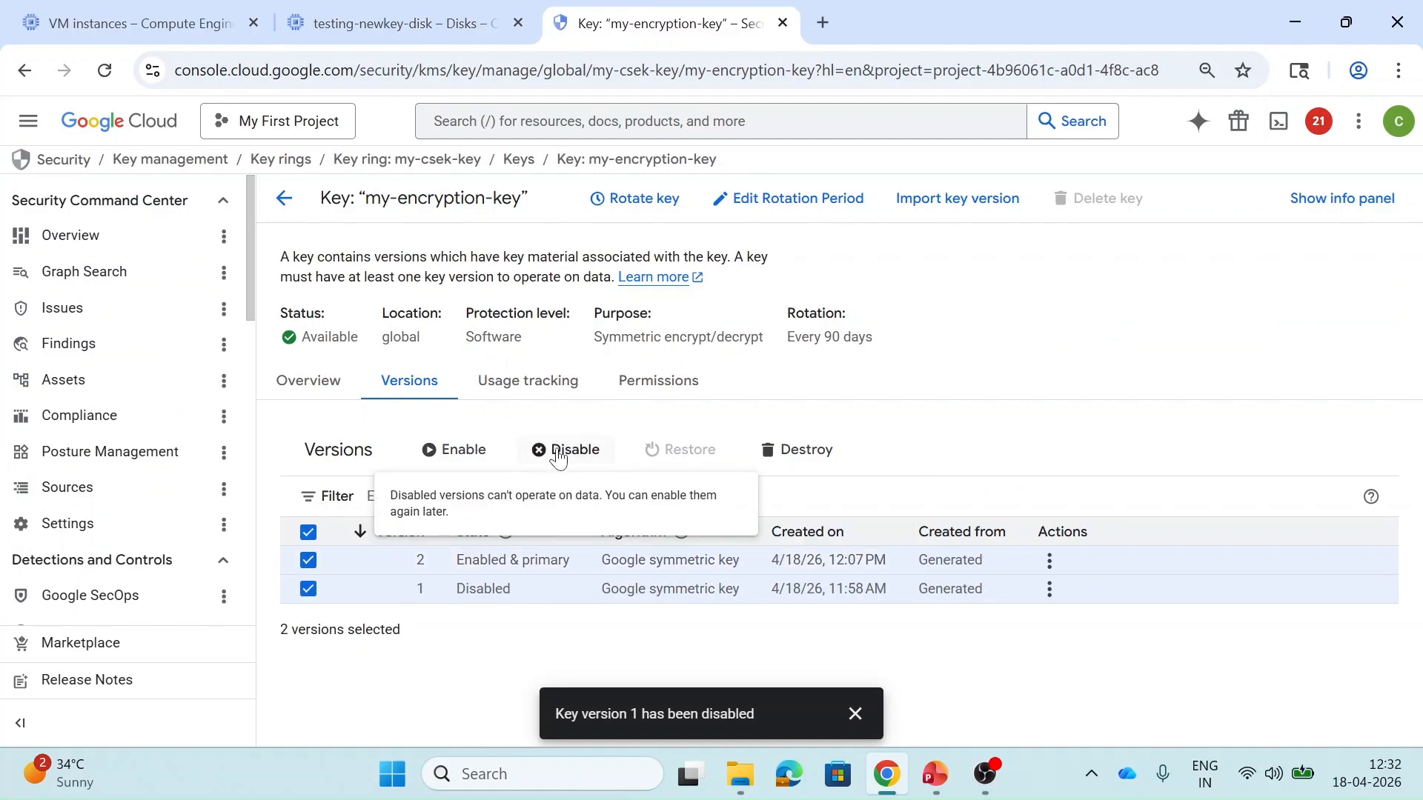
{"action": "left_click", "coordinate": [559, 458]}
{"action": "left_click", "coordinate": [960, 526]}
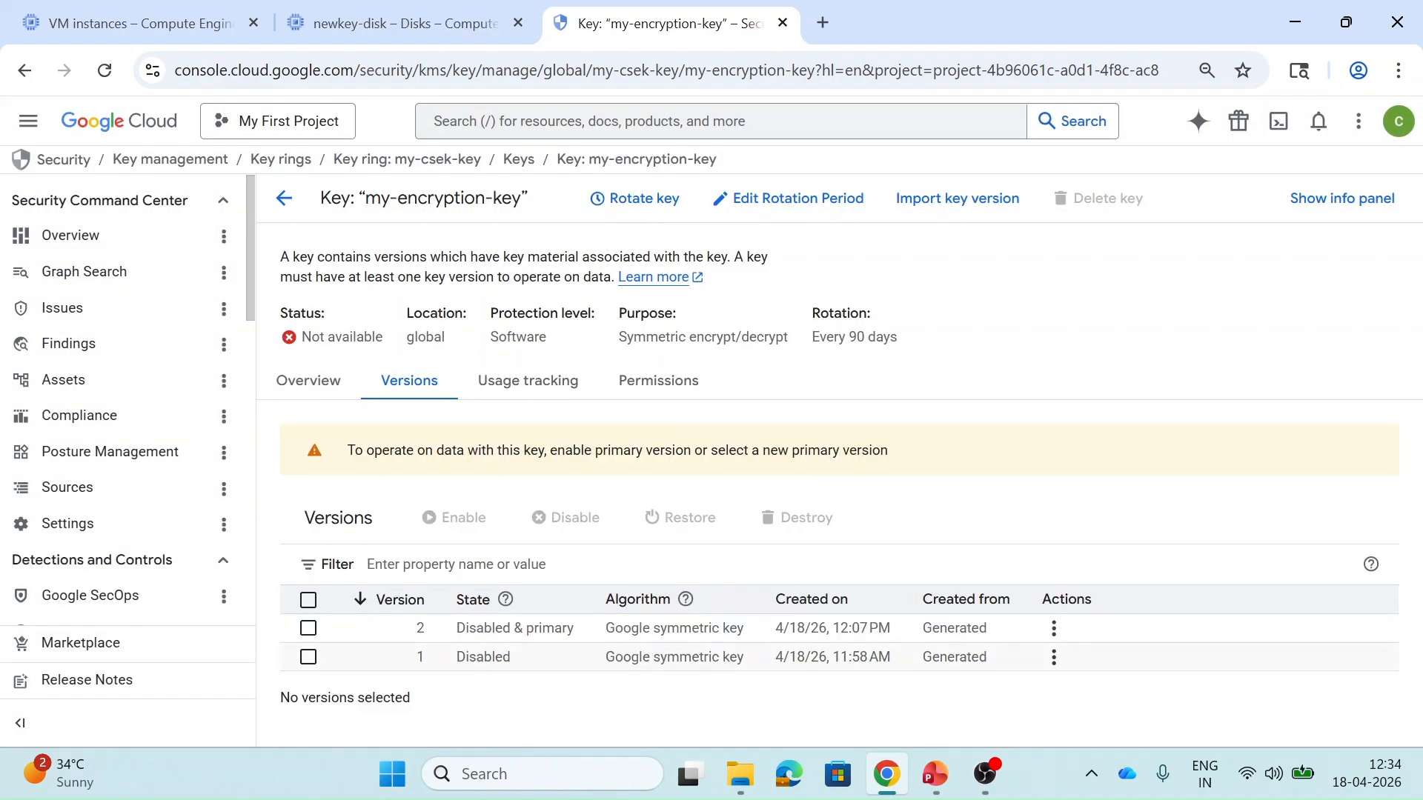
Step: Review which my-encryption-key version encrypts newkey-disk, and return to the VM instances list
{"action": "left_click", "coordinate": [444, 4]}
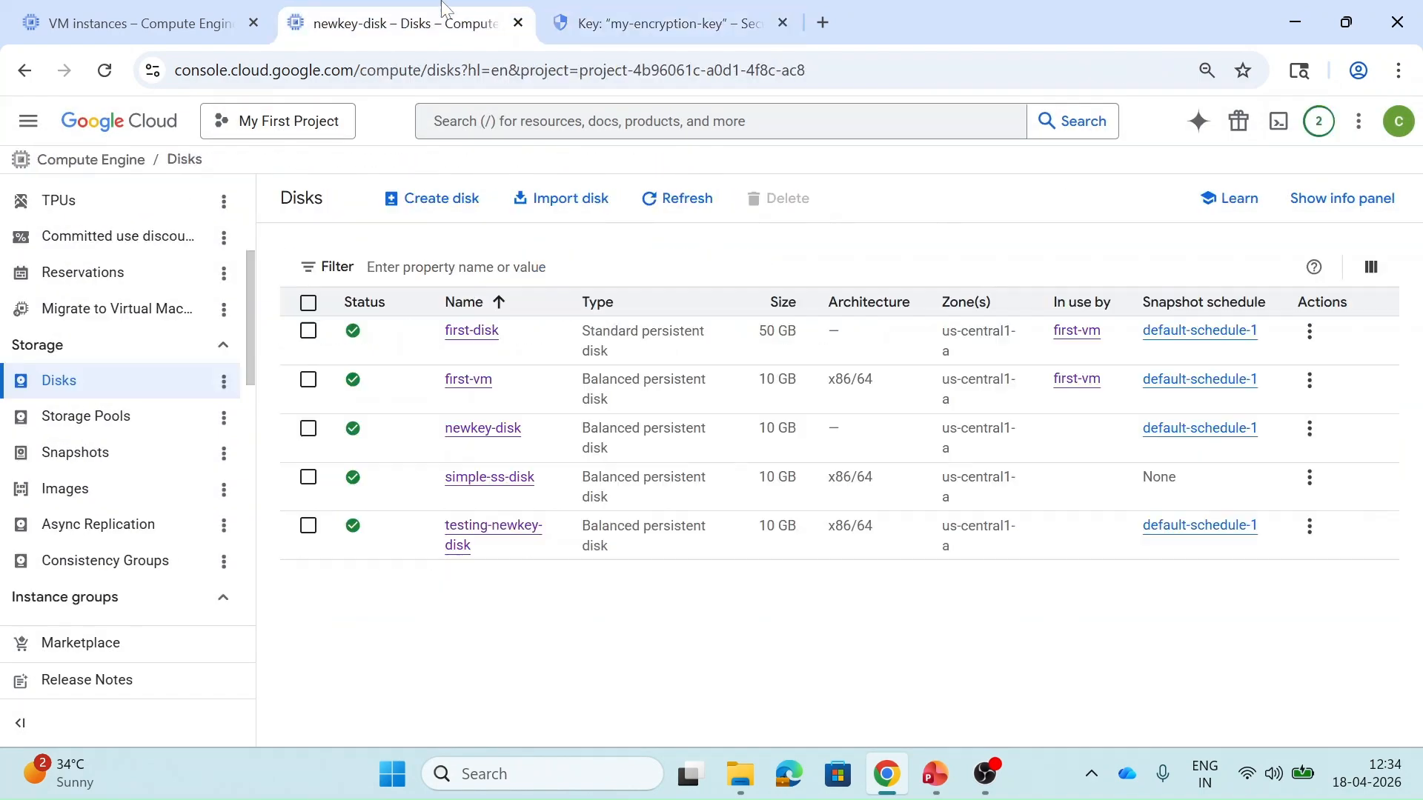
{"action": "left_click", "coordinate": [507, 439]}
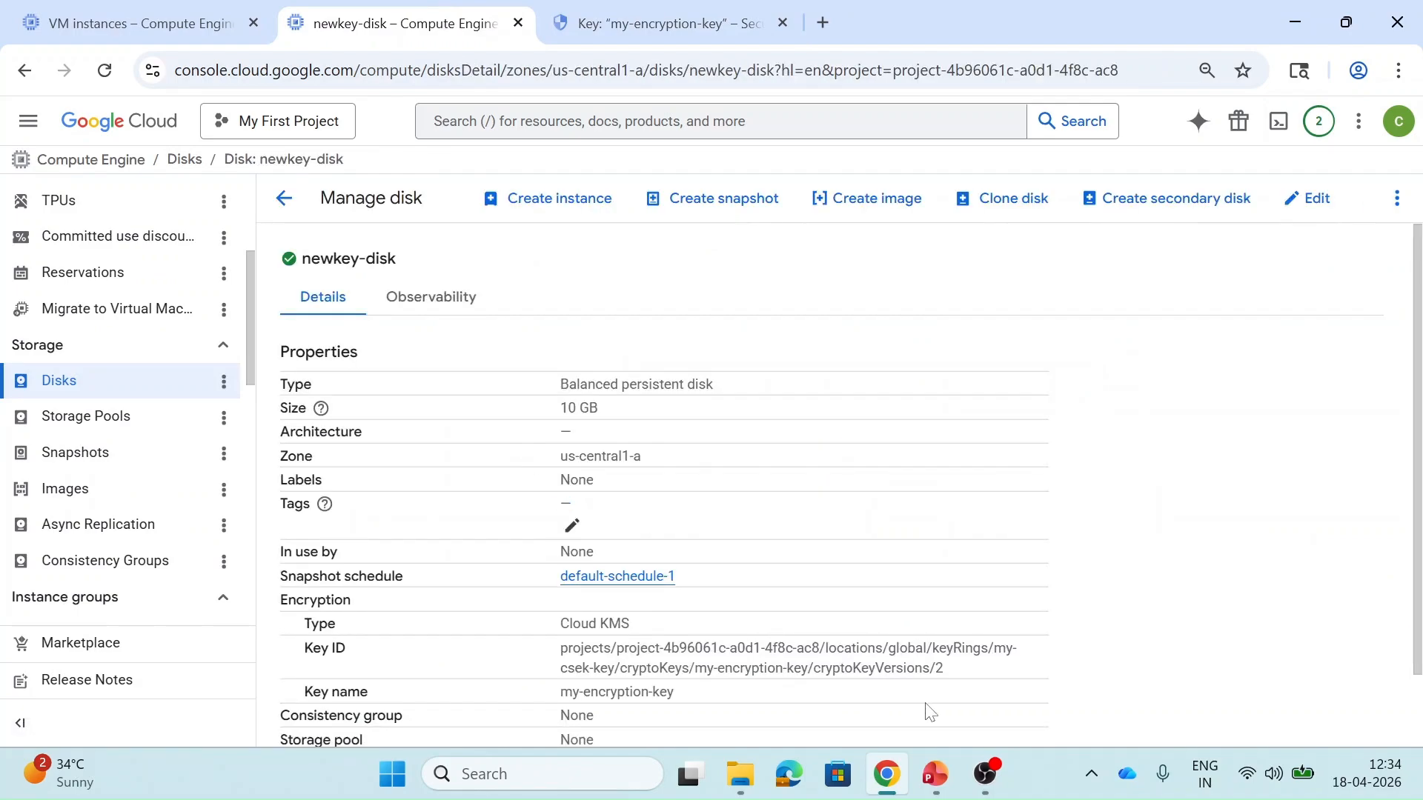
{"action": "left_click", "coordinate": [141, 23]}
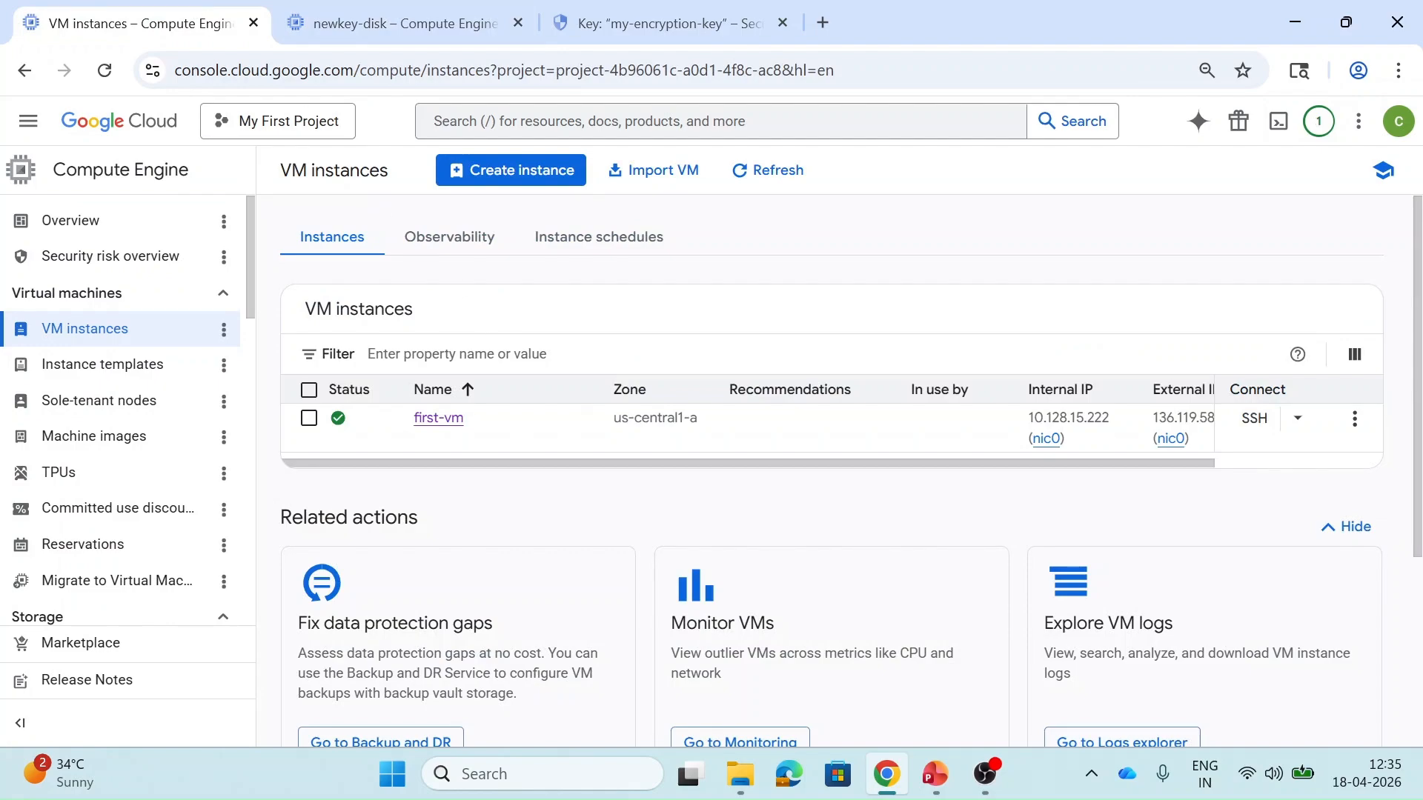
Step: Start a new VM instance named new-vm2 in zone us-central1-a
{"action": "left_click", "coordinate": [521, 177]}
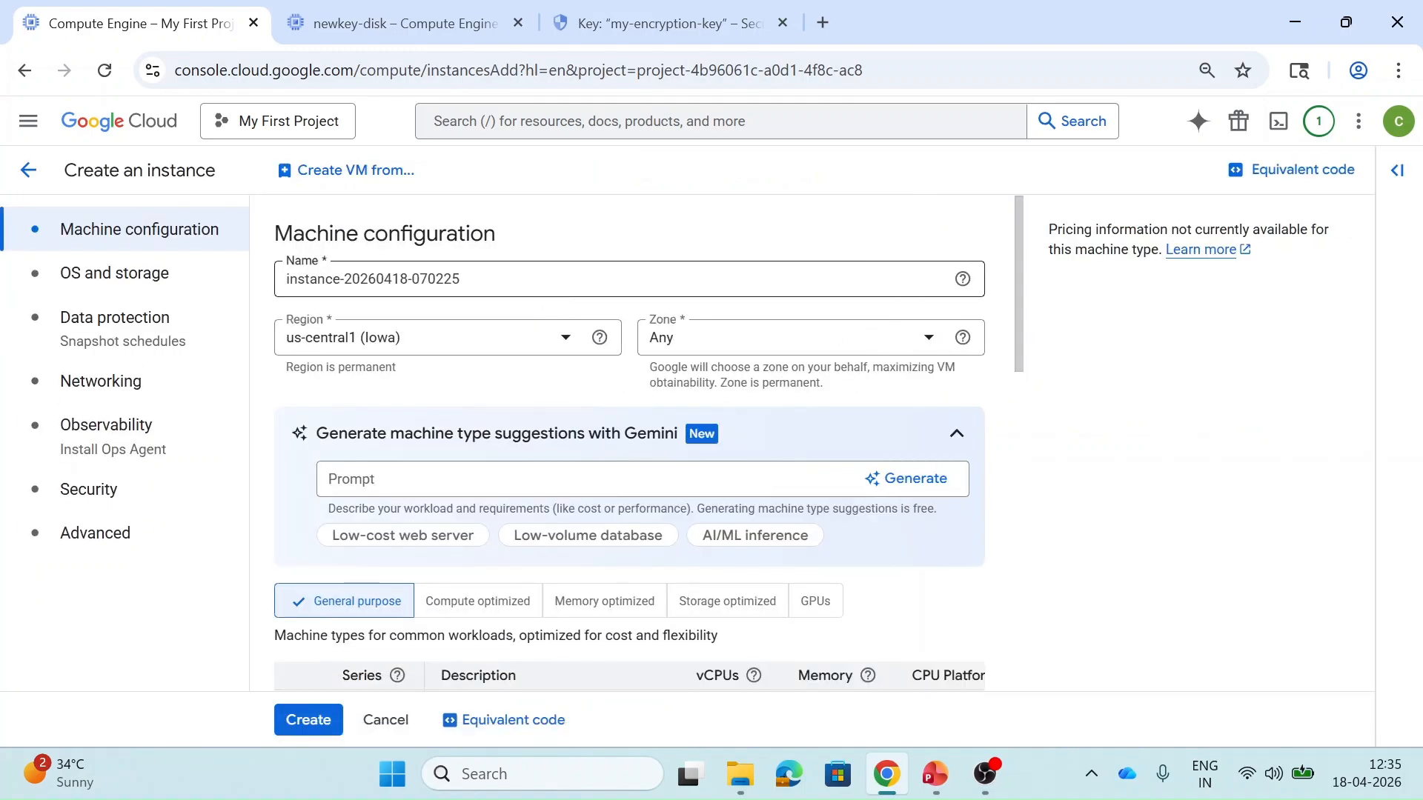
{"action": "type", "text": "new0-"}
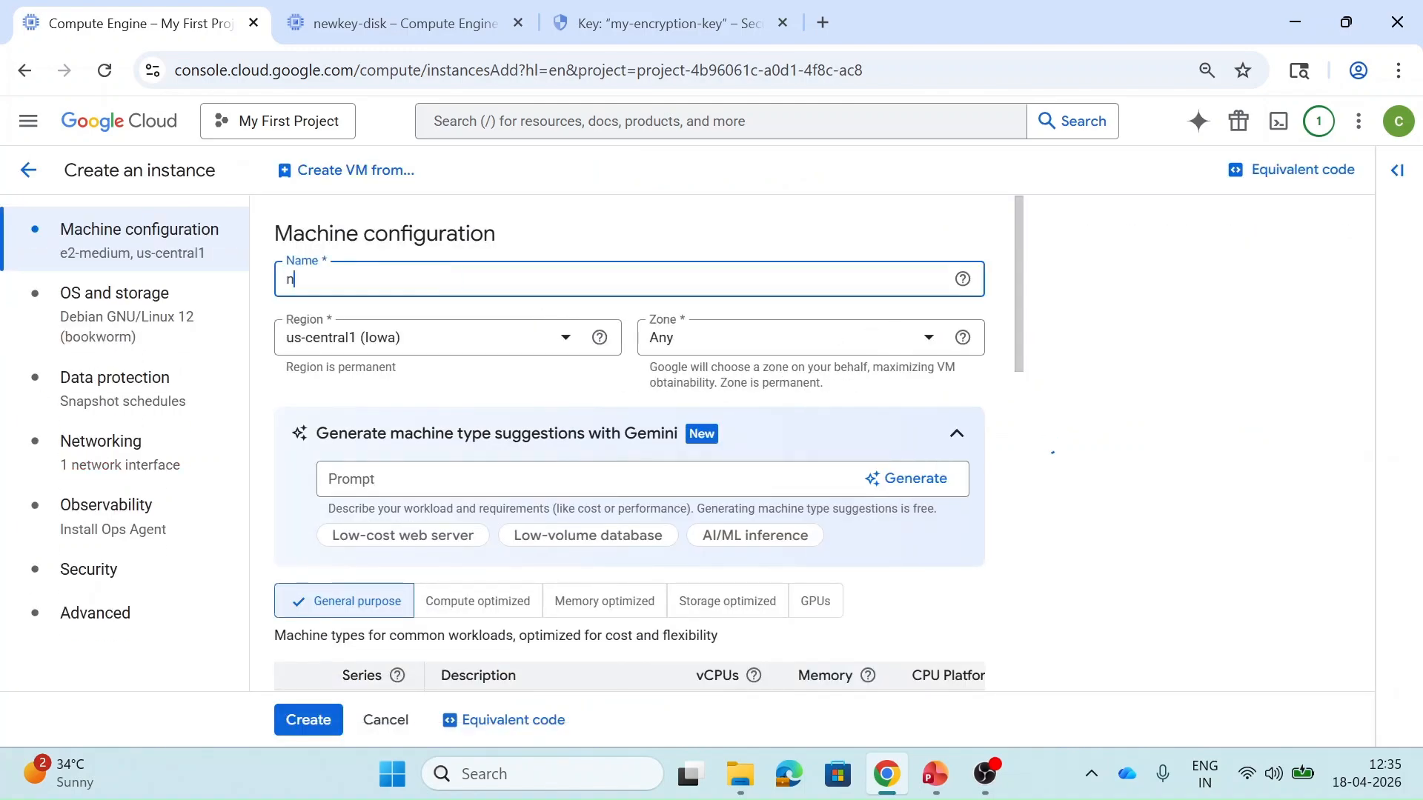
{"action": "key", "text": "BackSpace"}
{"action": "key", "text": "BackSpace"}
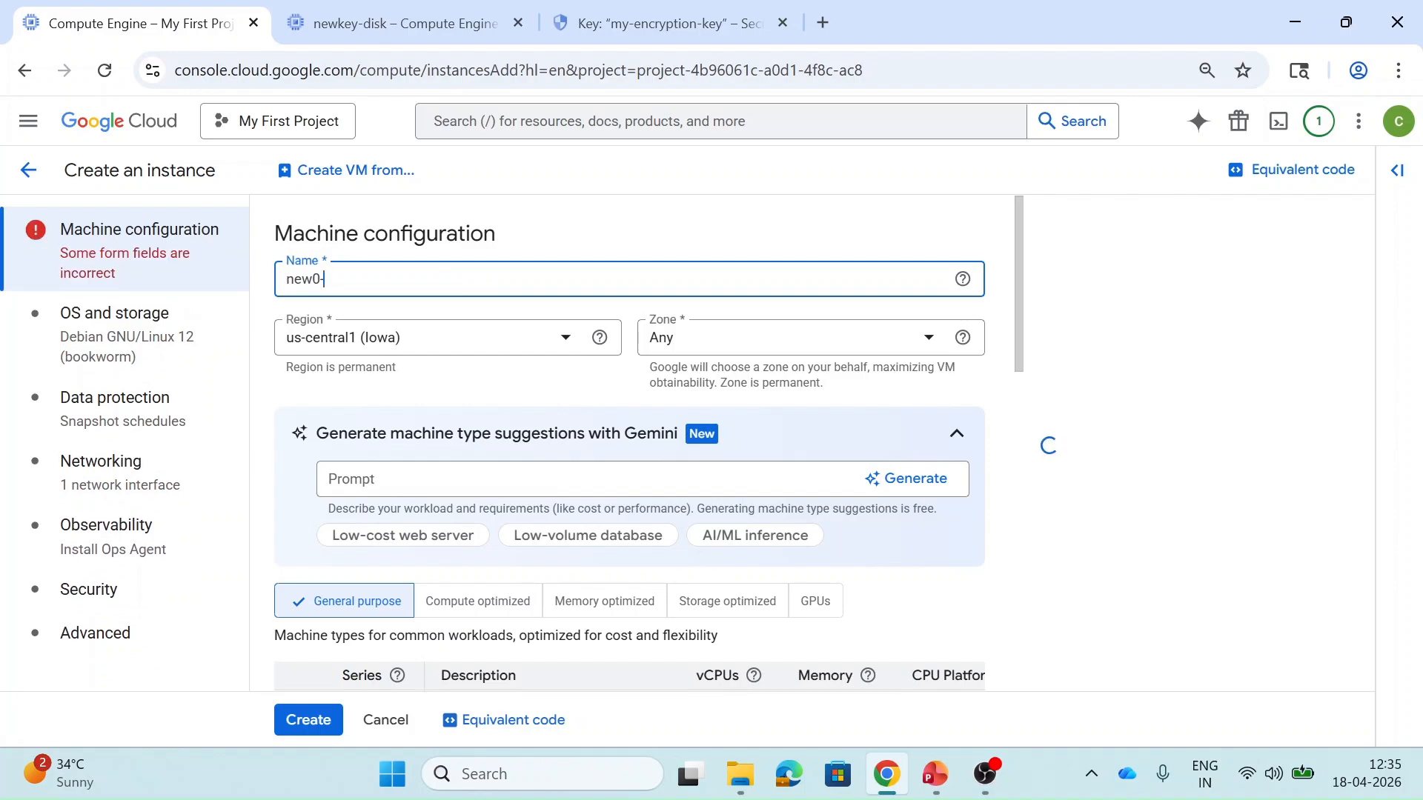
{"action": "type", "text": "-vm2"}
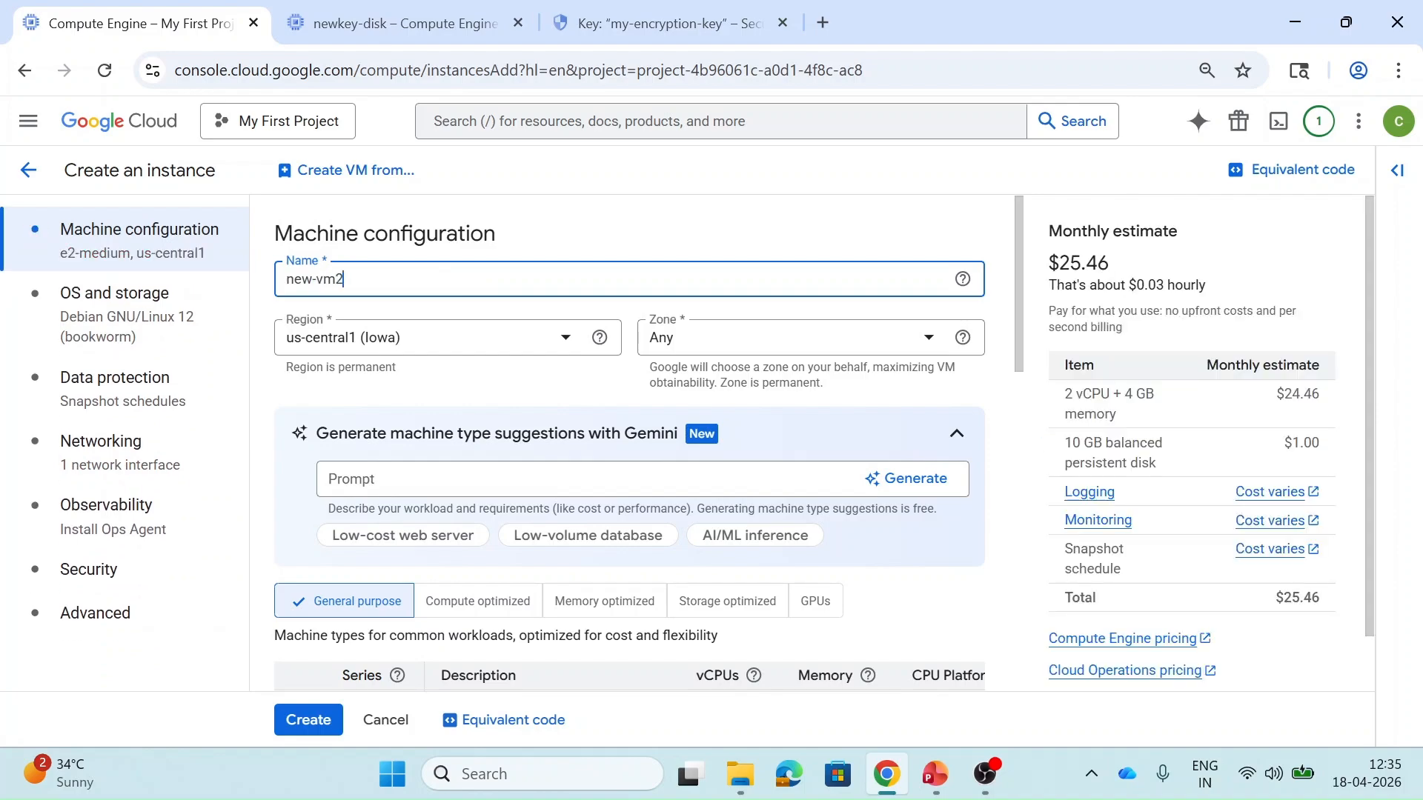
{"action": "left_click", "coordinate": [724, 347]}
{"action": "left_click", "coordinate": [696, 380]}
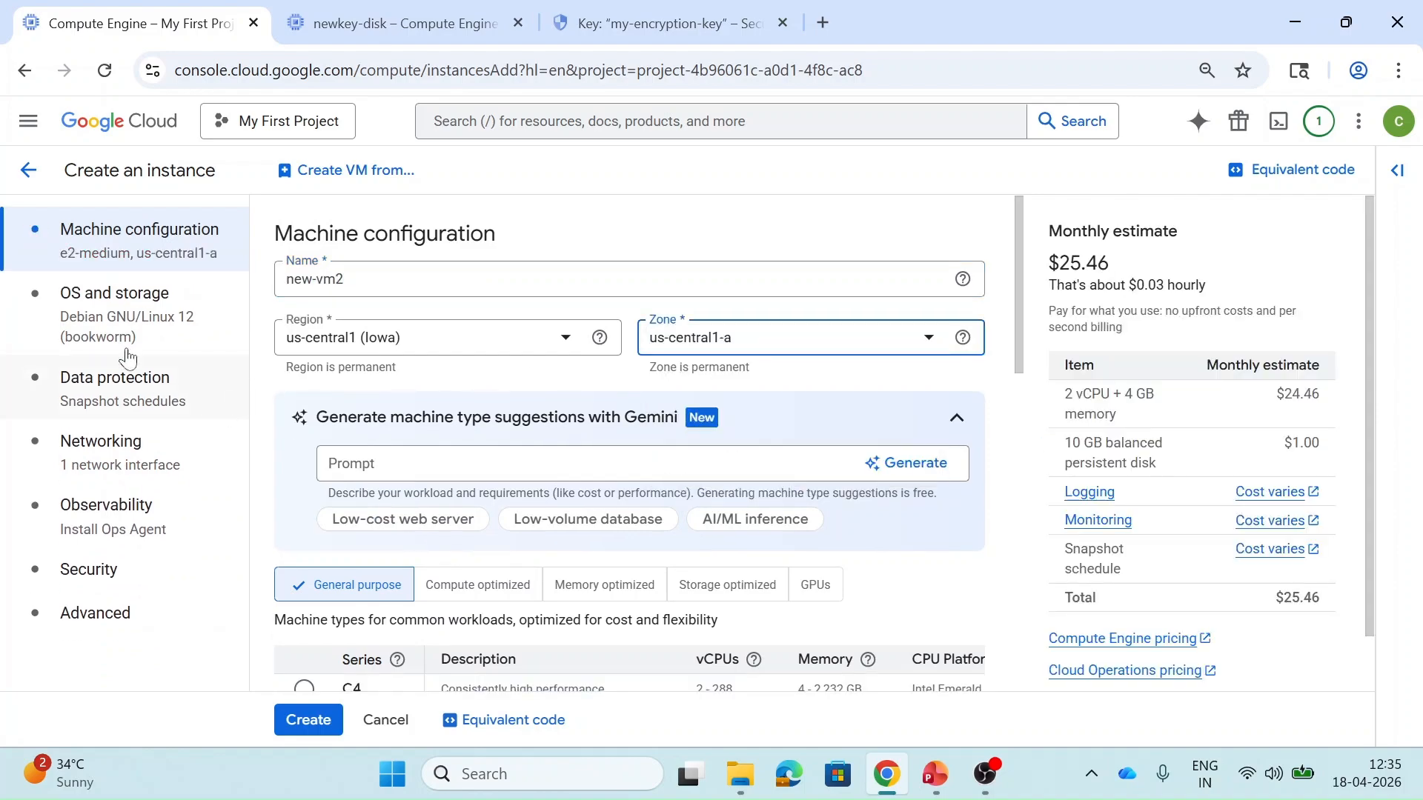
Step: Attach the existing disk newkey-disk in read/write mode and try to create the instance new-vm2
{"action": "left_click", "coordinate": [110, 324]}
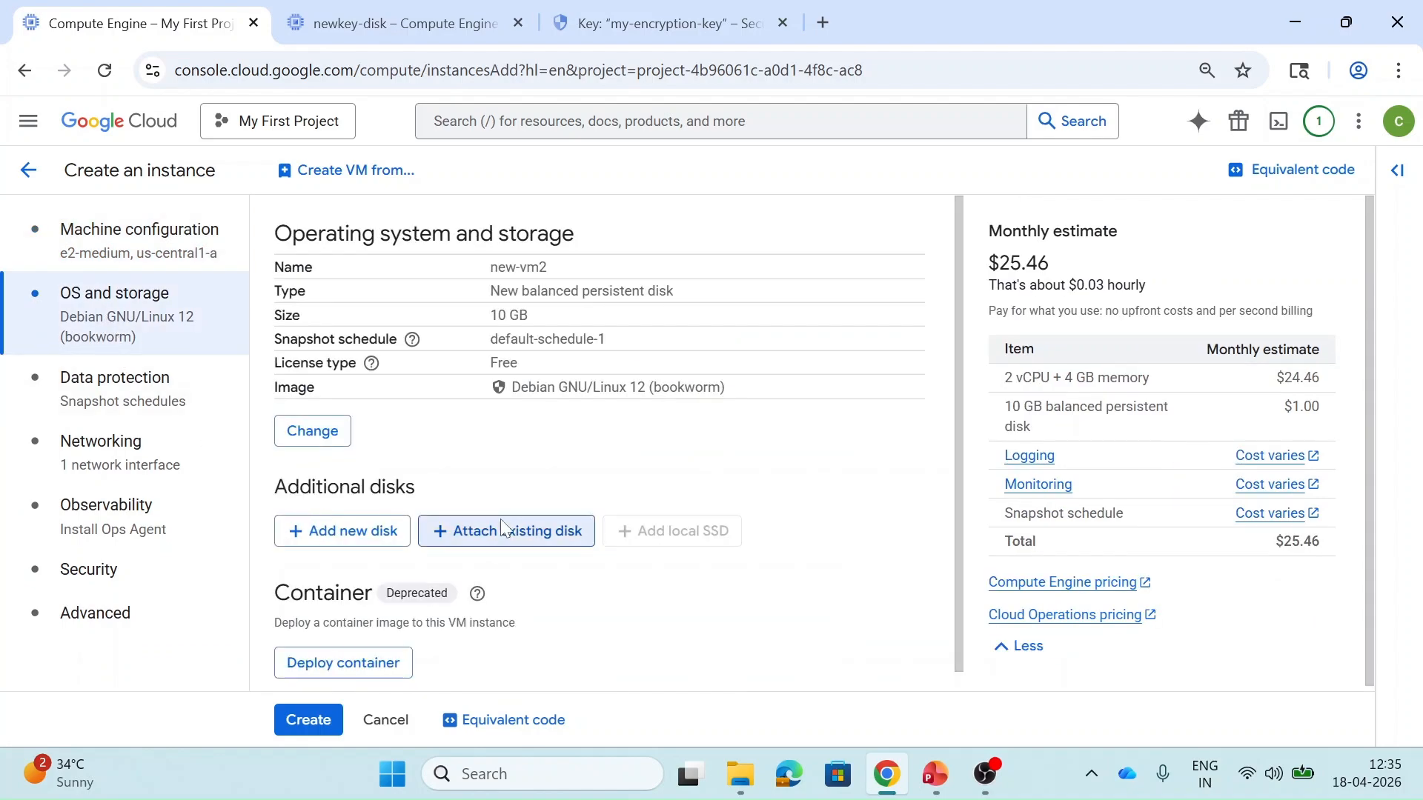
{"action": "left_click", "coordinate": [507, 530]}
{"action": "left_click", "coordinate": [1097, 199]}
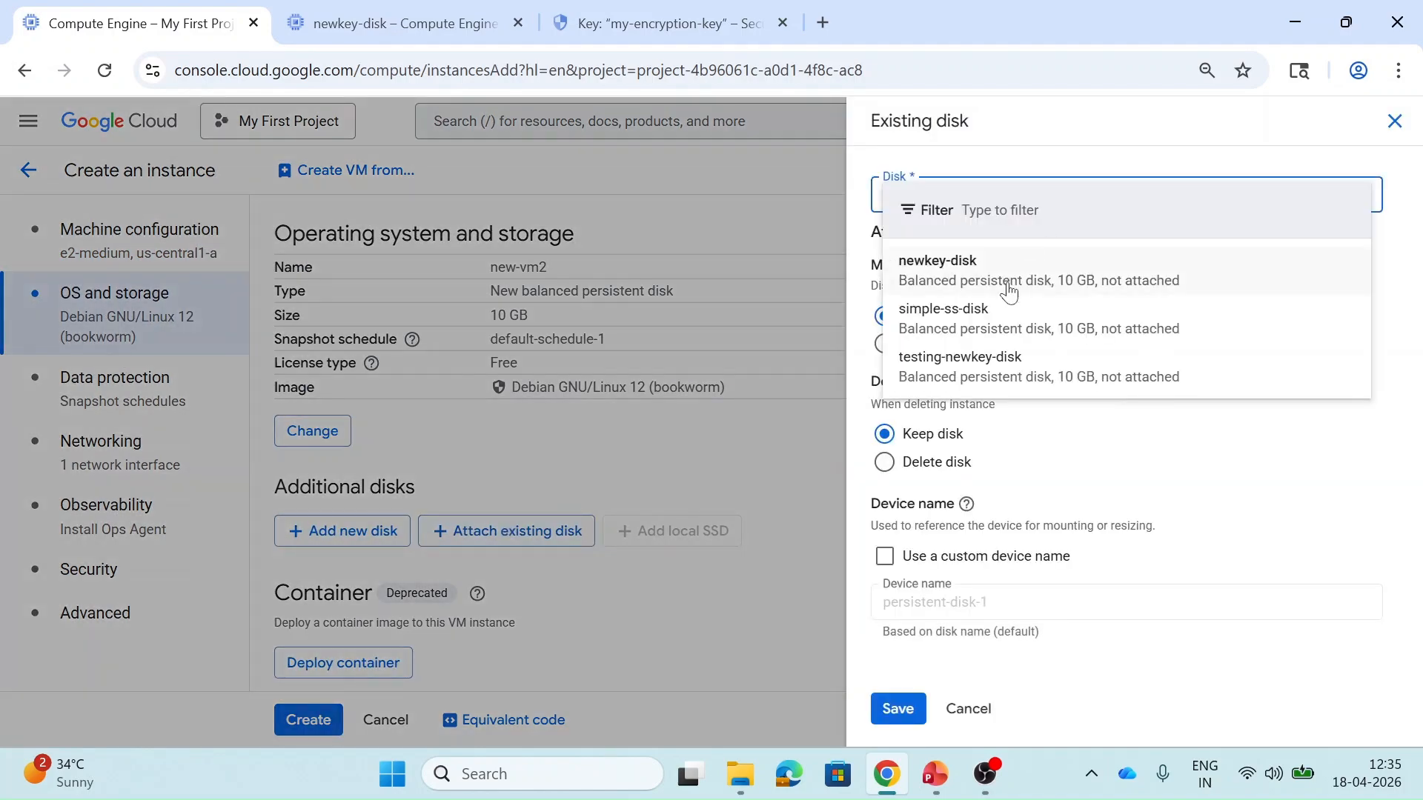
{"action": "left_click", "coordinate": [964, 276]}
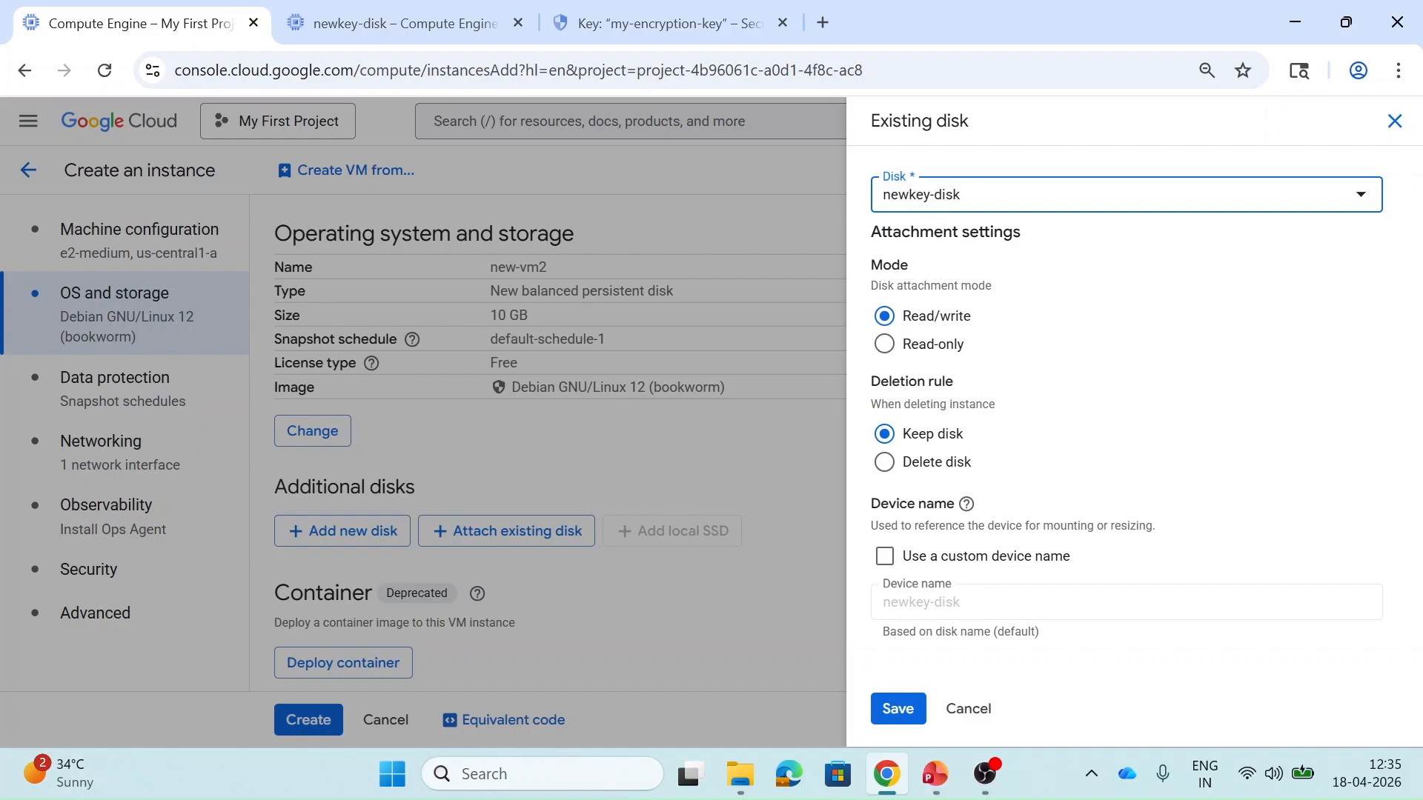
{"action": "left_click", "coordinate": [899, 709]}
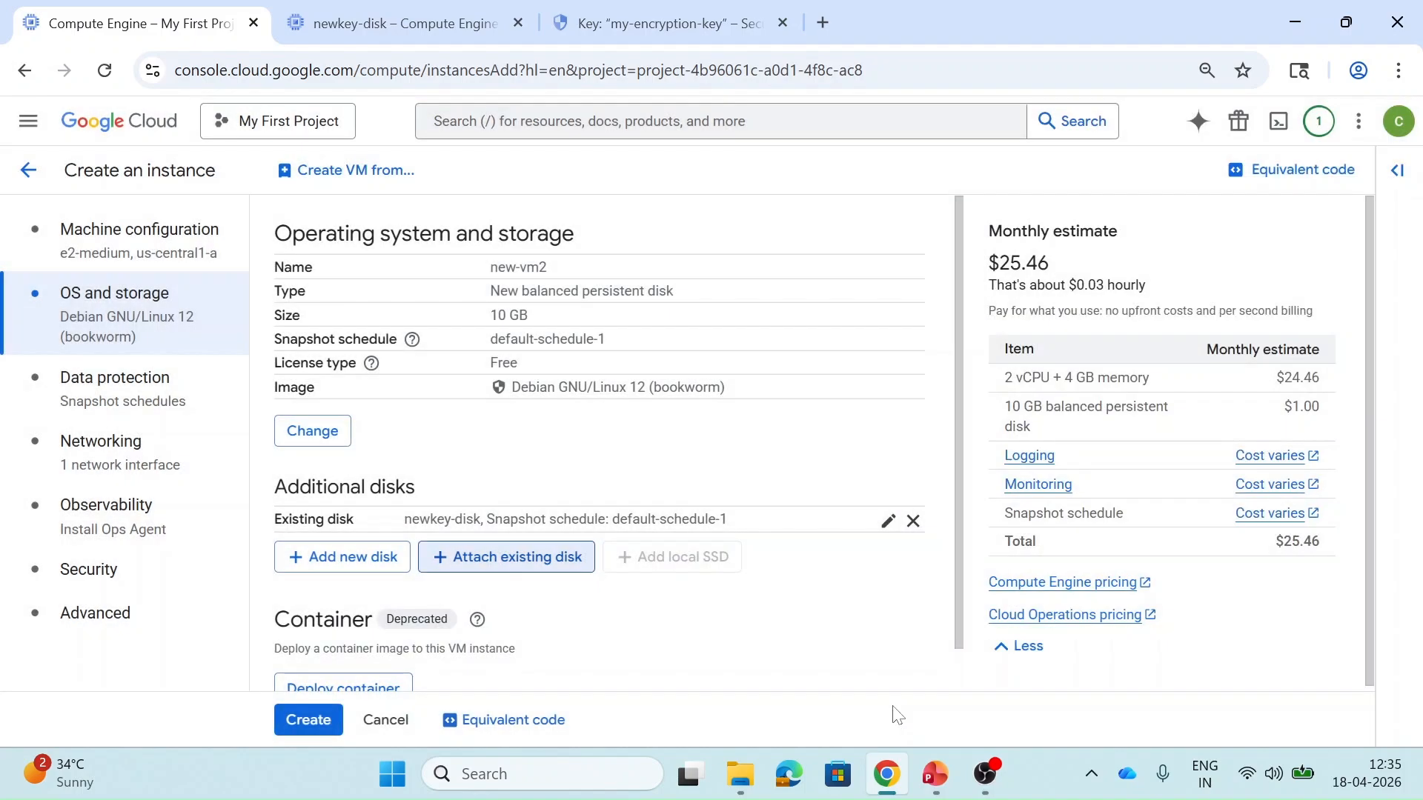
{"action": "left_click", "coordinate": [310, 722]}
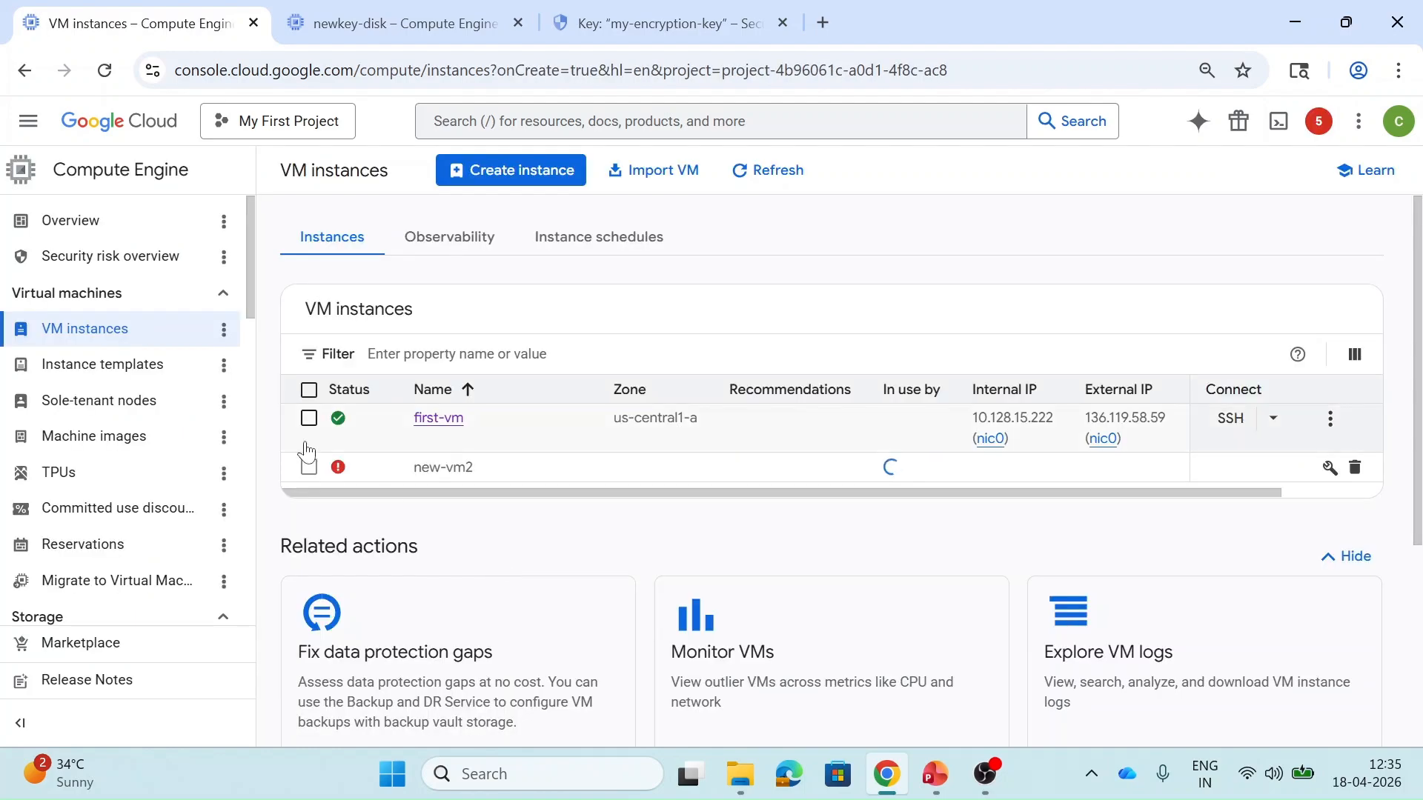
Step: Read the error details for new-vm2 in the VM instances list, and refresh the list
{"action": "left_click", "coordinate": [340, 468]}
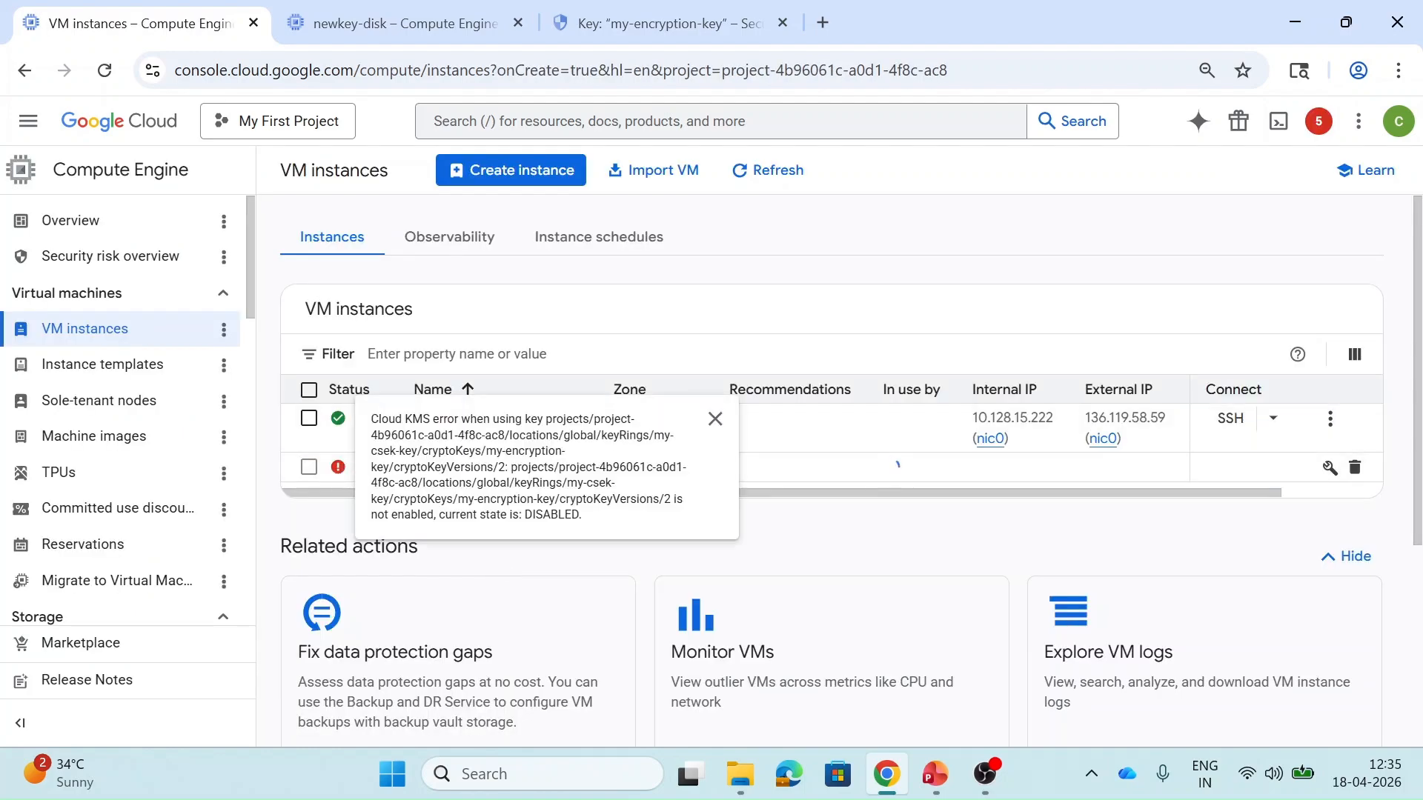
{"action": "scroll", "coordinate": [389, 450], "scroll_direction": "up", "scroll_amount": 5}
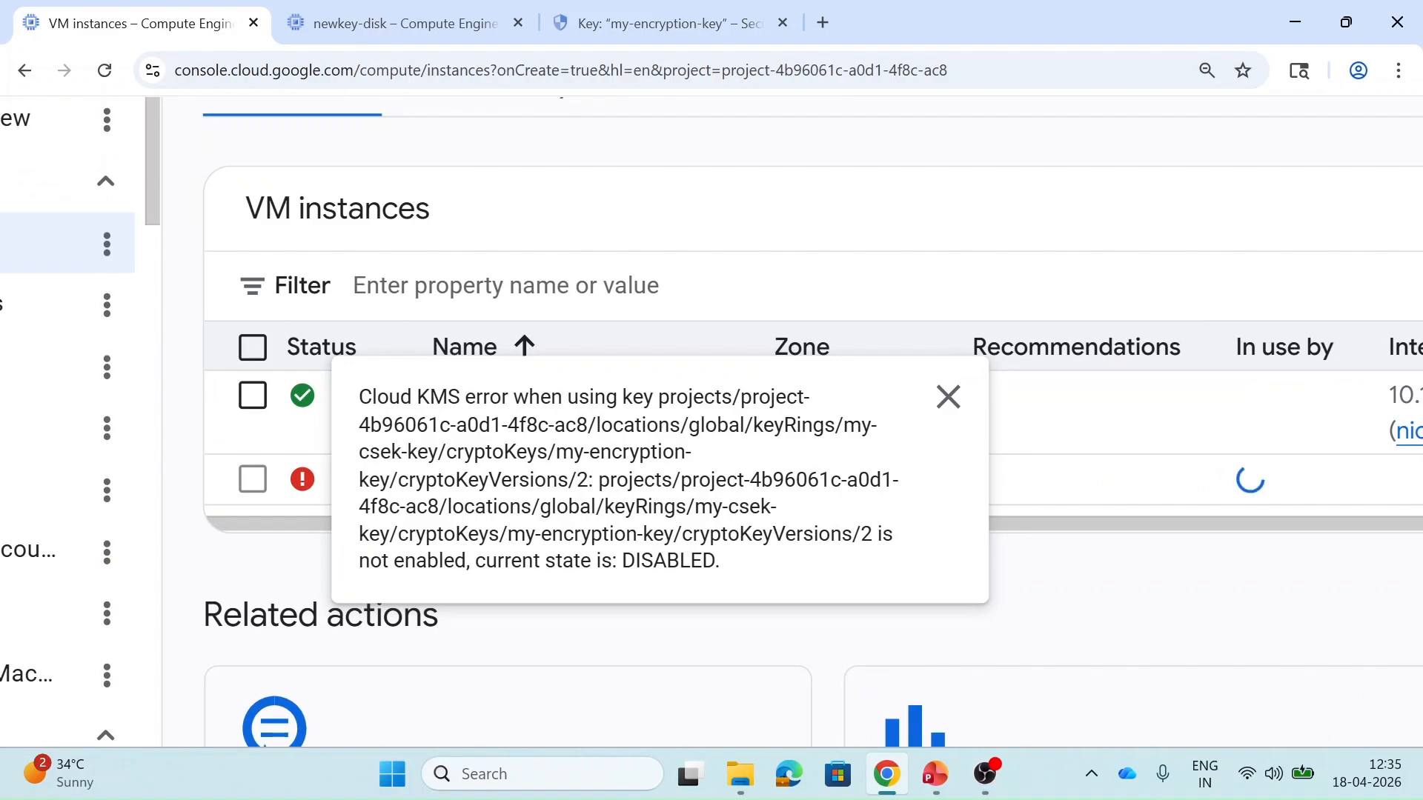
{"action": "left_click_drag", "start_coordinate": [609, 533], "coordinate": [759, 567]}
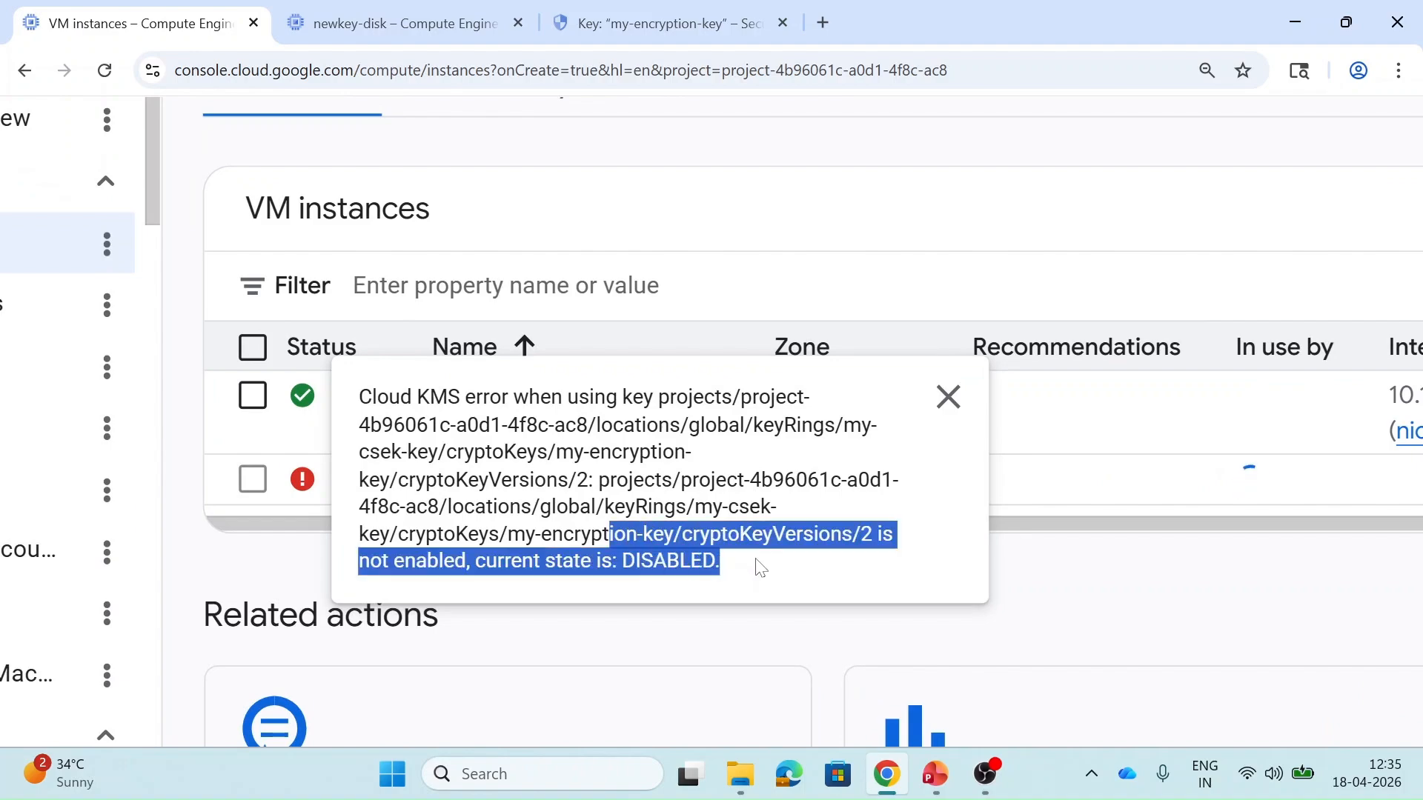
{"action": "left_click", "coordinate": [740, 648]}
{"action": "scroll", "coordinate": [740, 648], "scroll_direction": "down", "scroll_amount": 5}
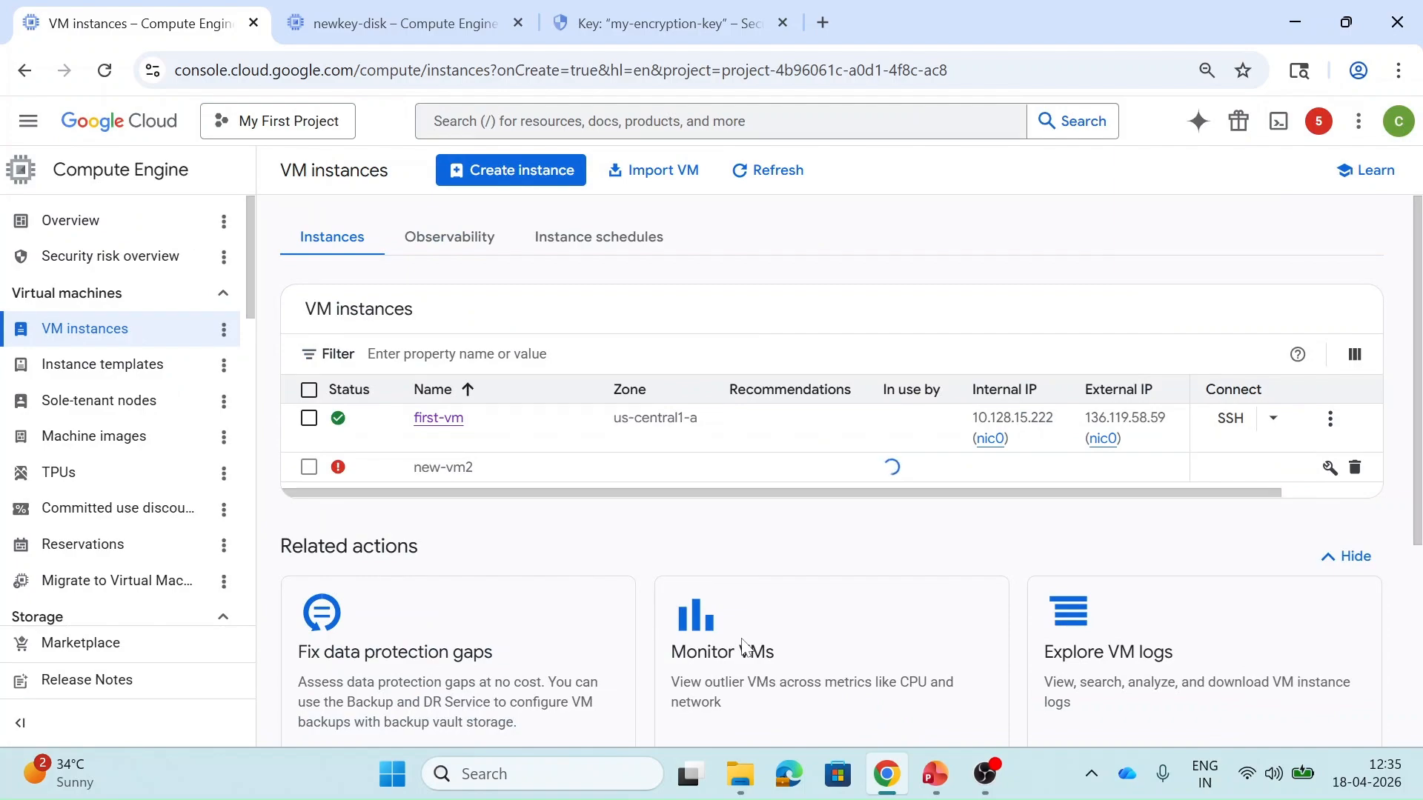
{"action": "left_click", "coordinate": [756, 186]}
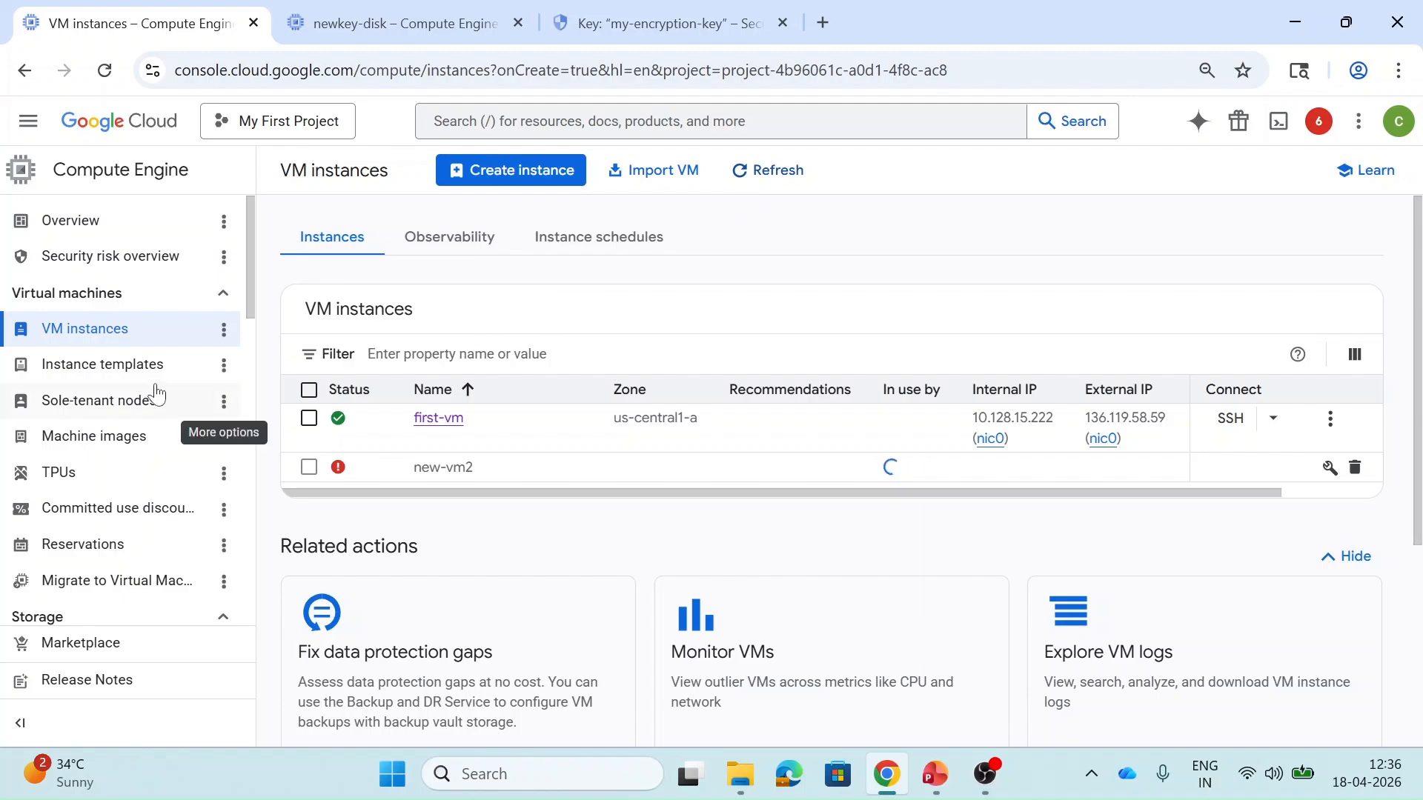
Step: Review the Compute Engine operations history, and return to the VM instances list
{"action": "scroll", "coordinate": [111, 519], "scroll_direction": "down", "scroll_amount": 10}
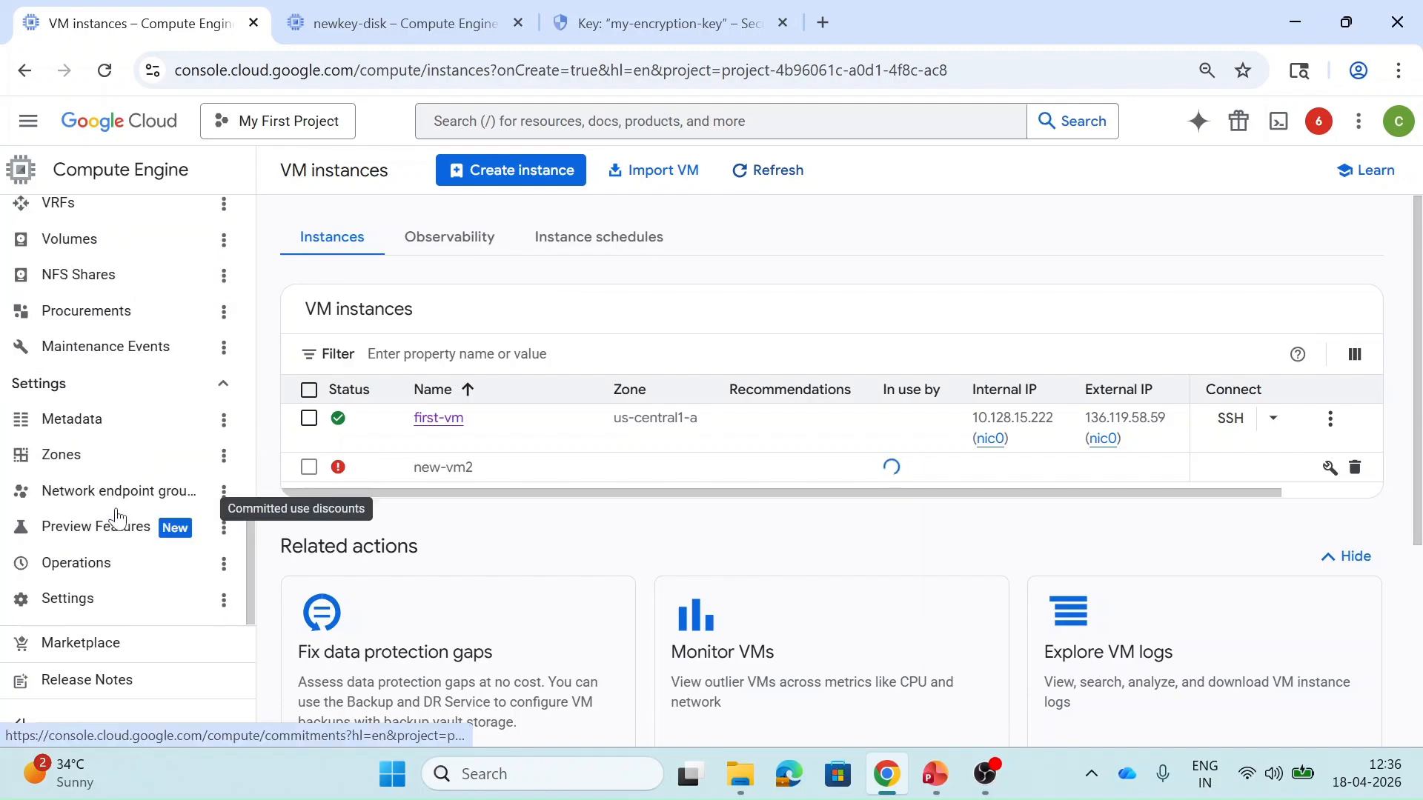
{"action": "left_click", "coordinate": [107, 565]}
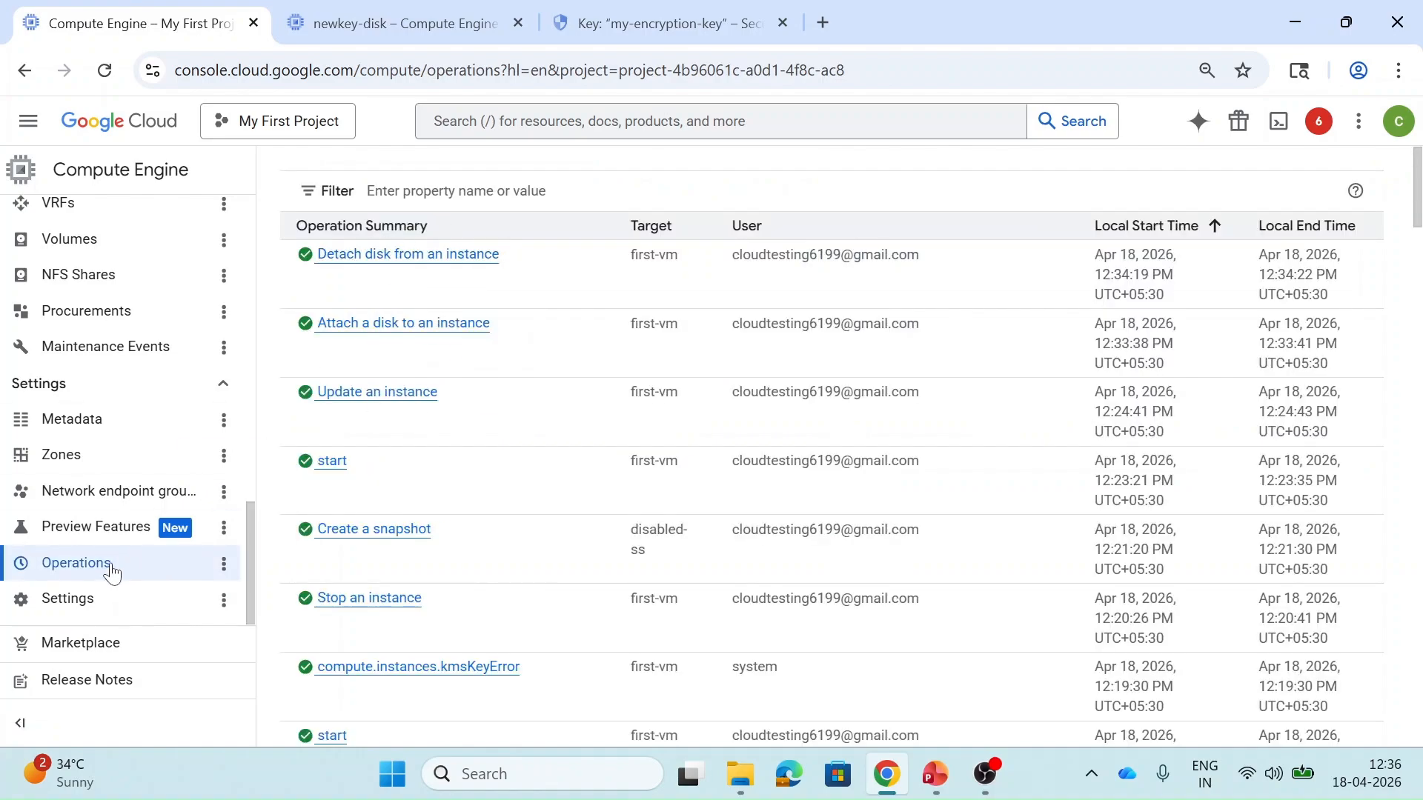
{"action": "scroll", "coordinate": [111, 570], "scroll_direction": "up", "scroll_amount": 12}
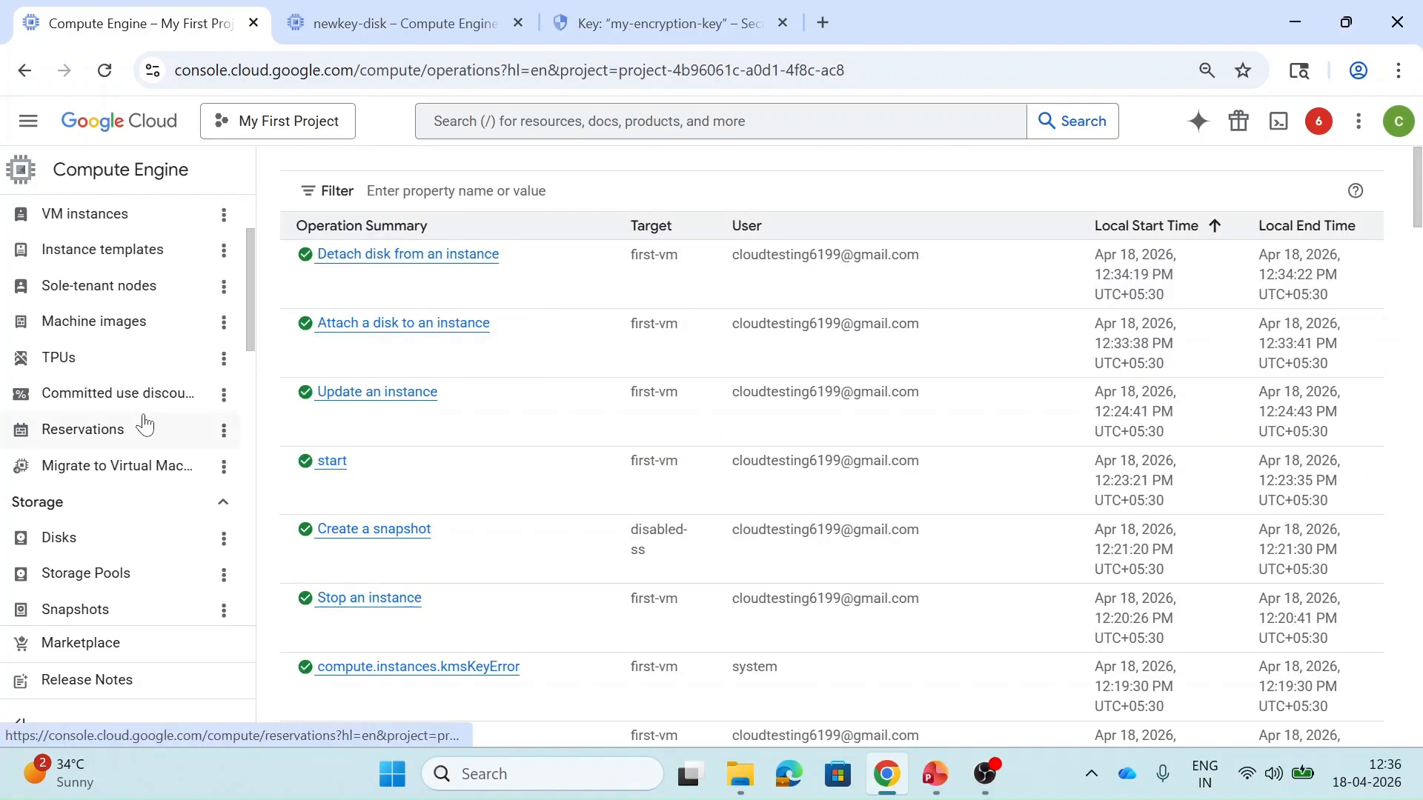
{"action": "scroll", "coordinate": [134, 370], "scroll_direction": "up", "scroll_amount": 3}
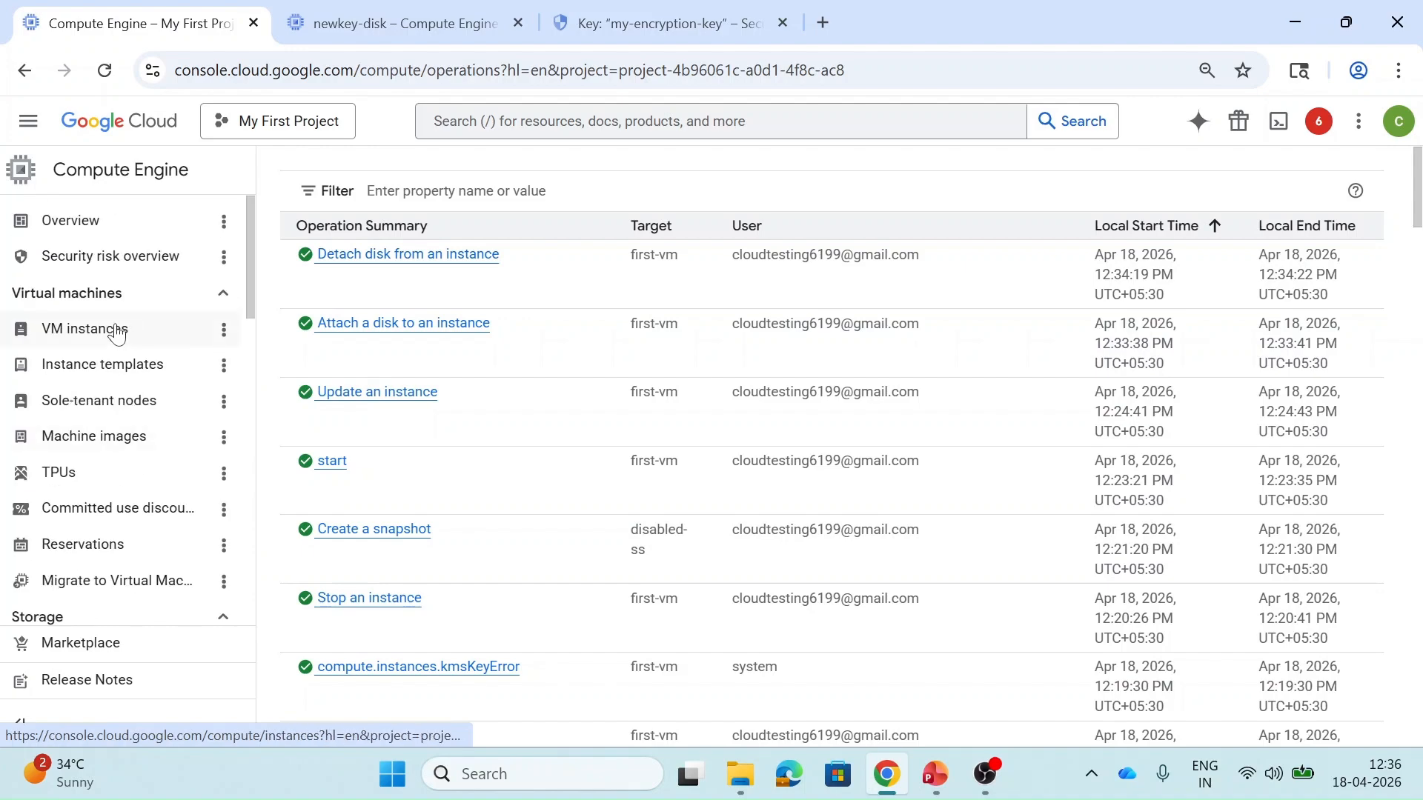
{"action": "left_click", "coordinate": [117, 331]}
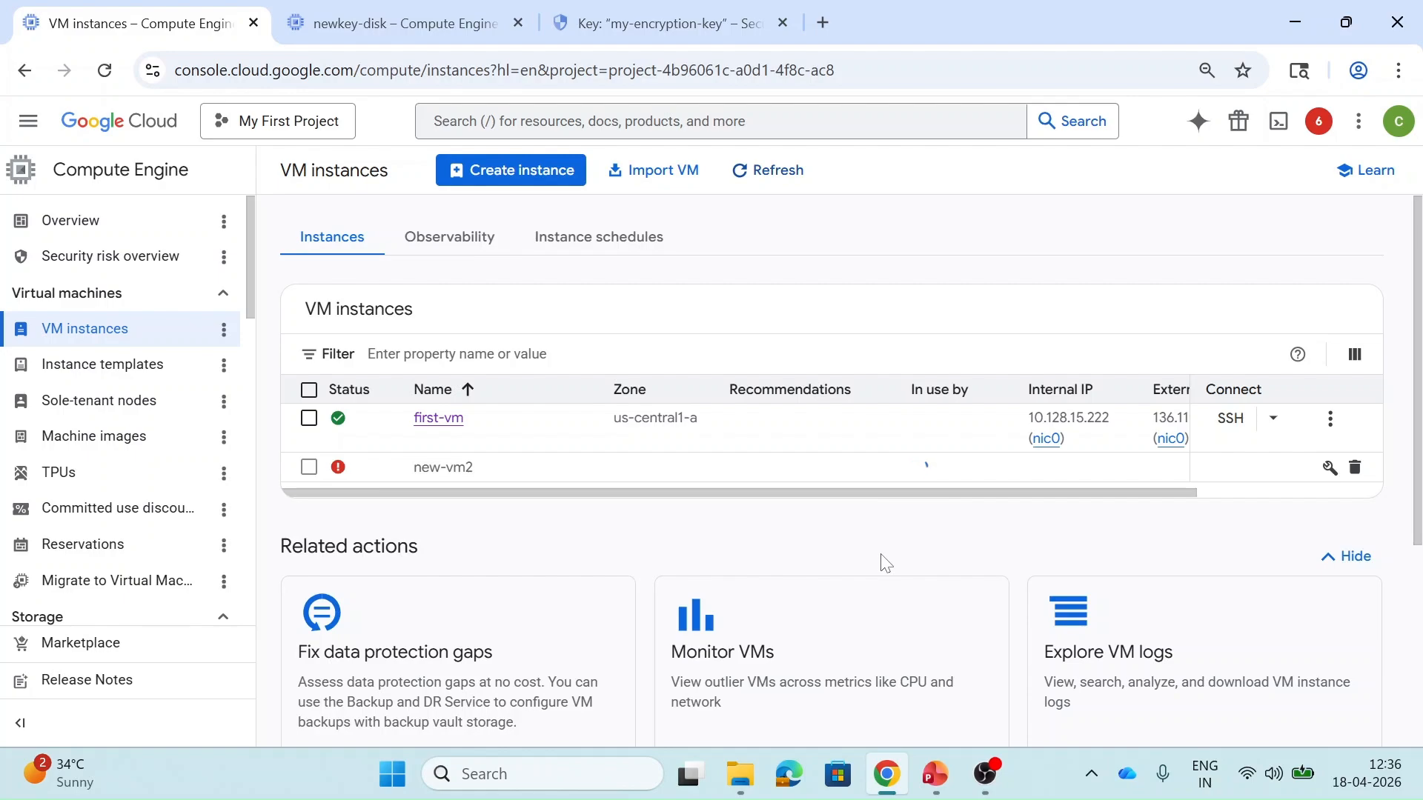